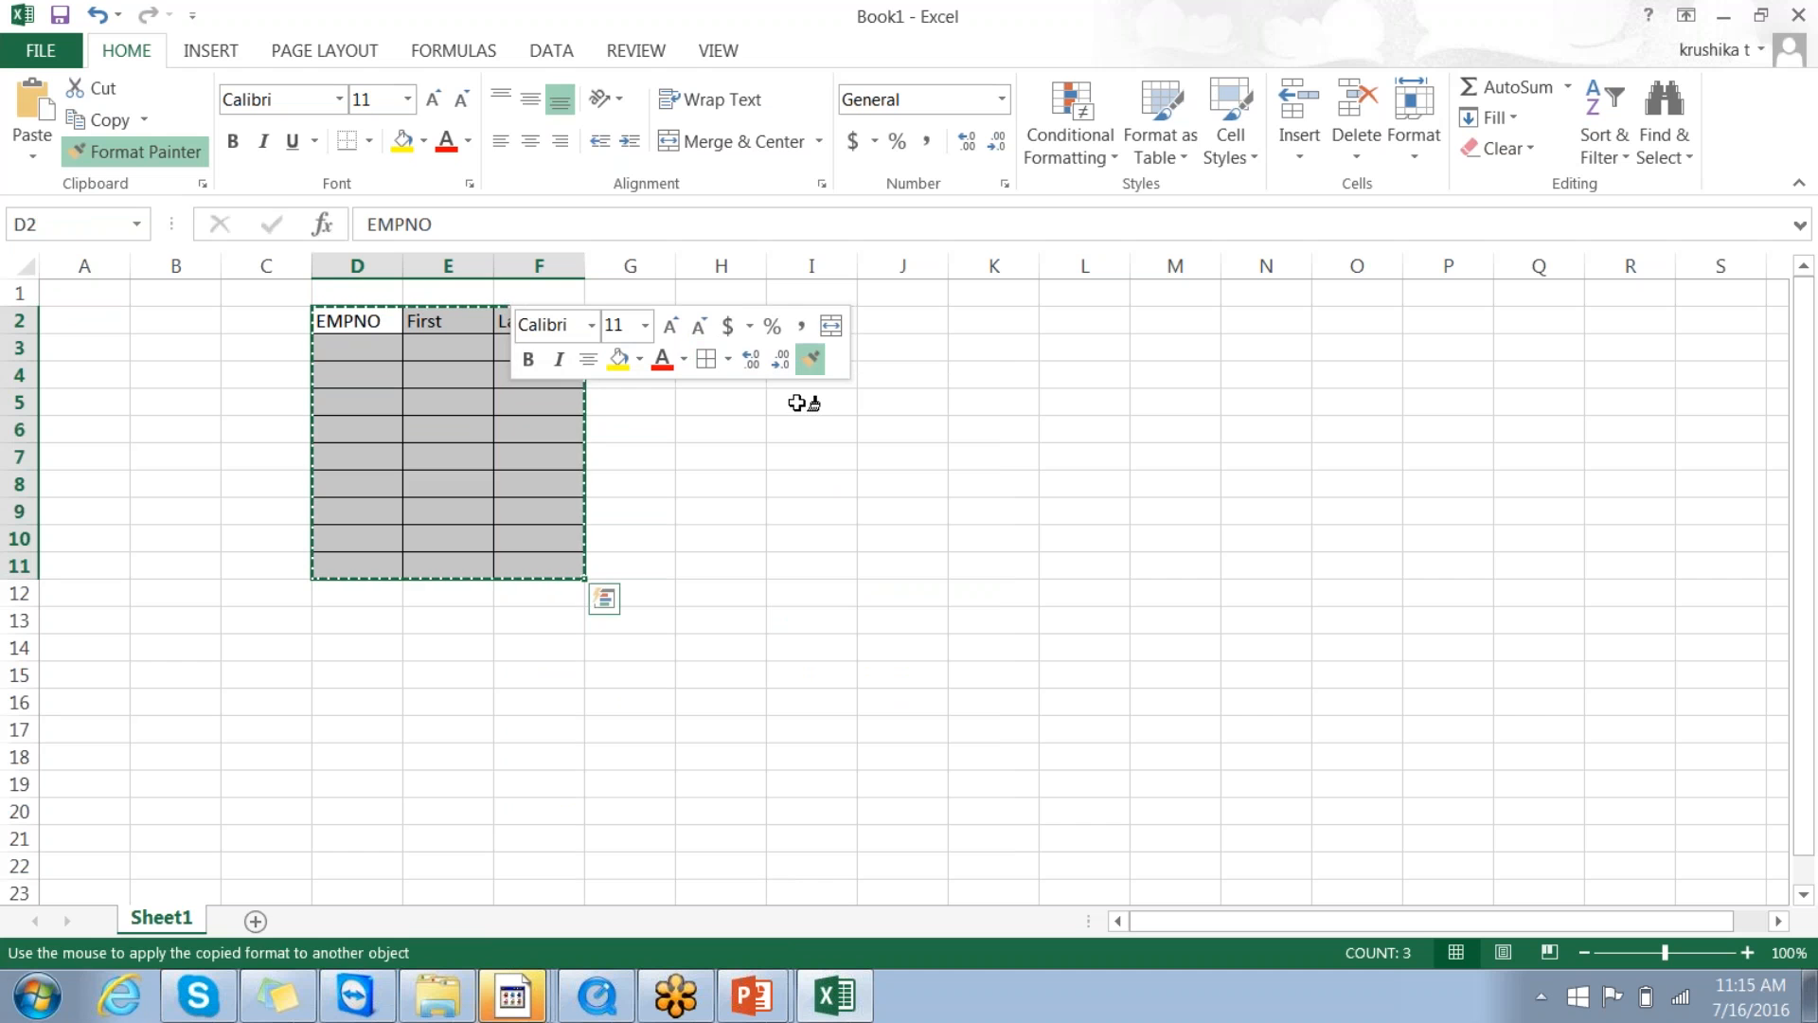
# Step: Apply all borders to the EMPNO and Name table in cells H2:I11
pyautogui.click(708, 318)
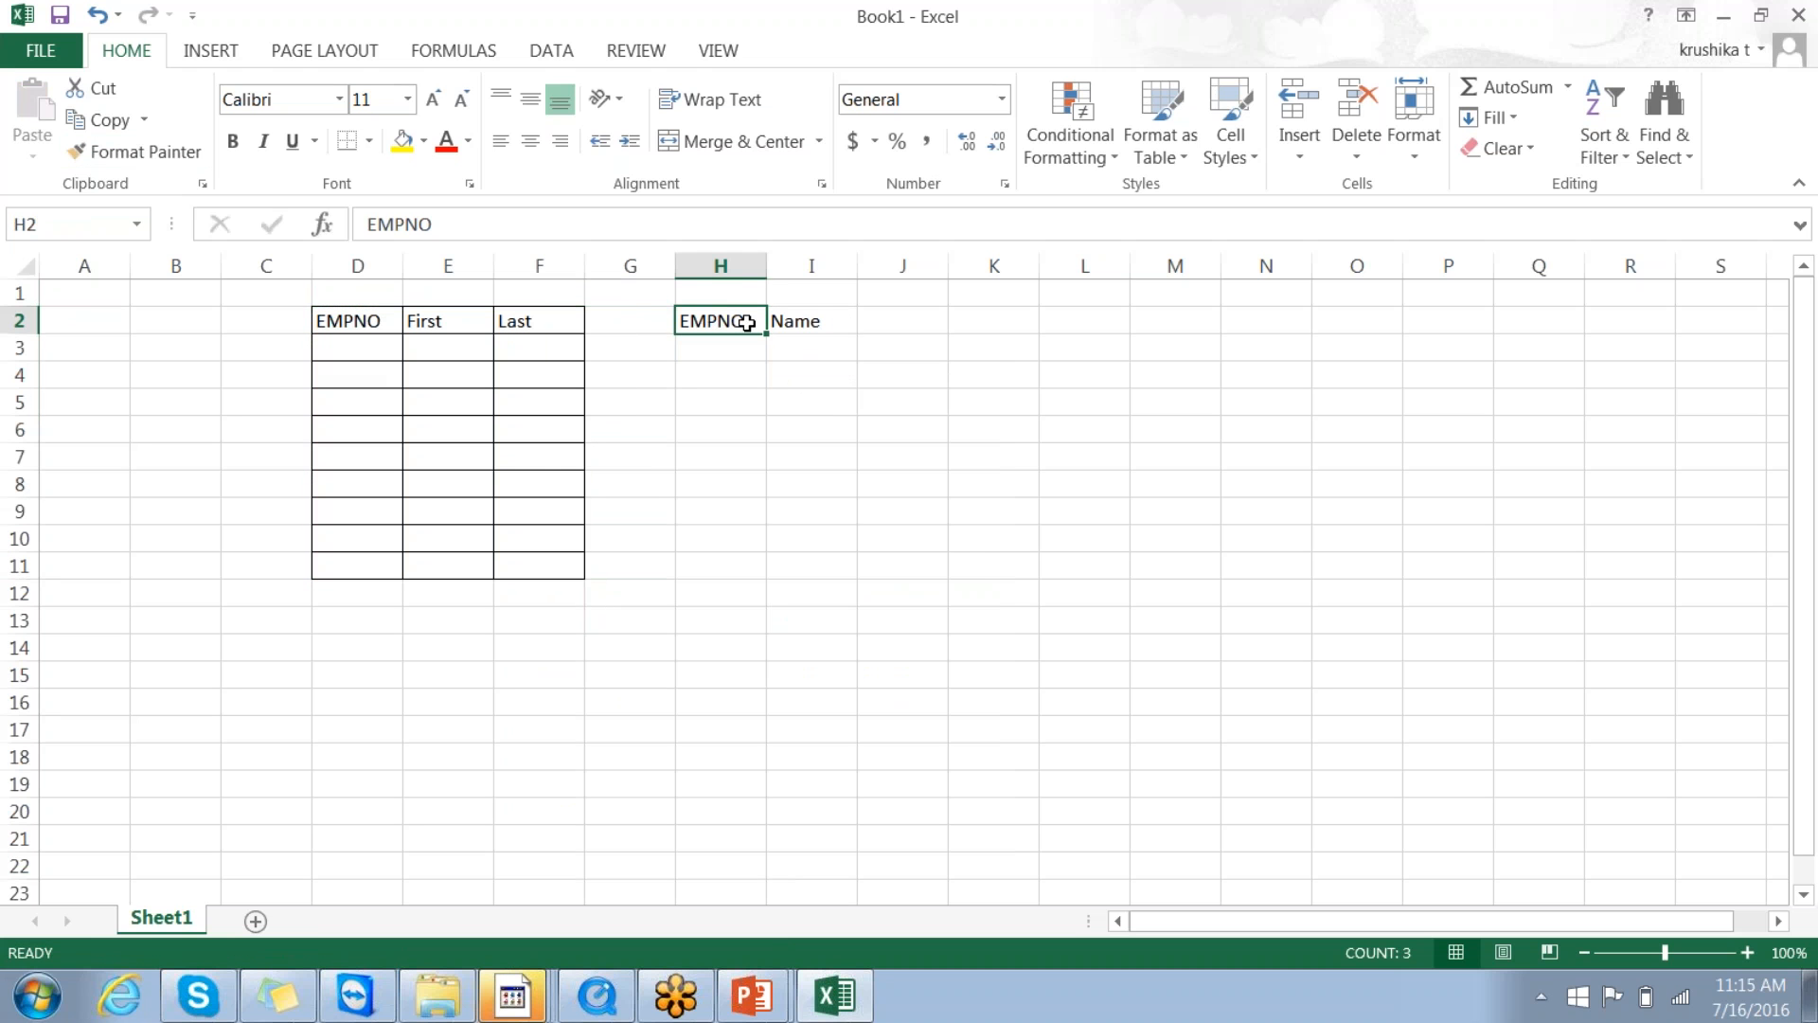
pyautogui.keyDown('shift'); pyautogui.click(909, 532); pyautogui.keyUp('shift')
pyautogui.keyDown('shift'); pyautogui.click(849, 537); pyautogui.keyUp('shift')
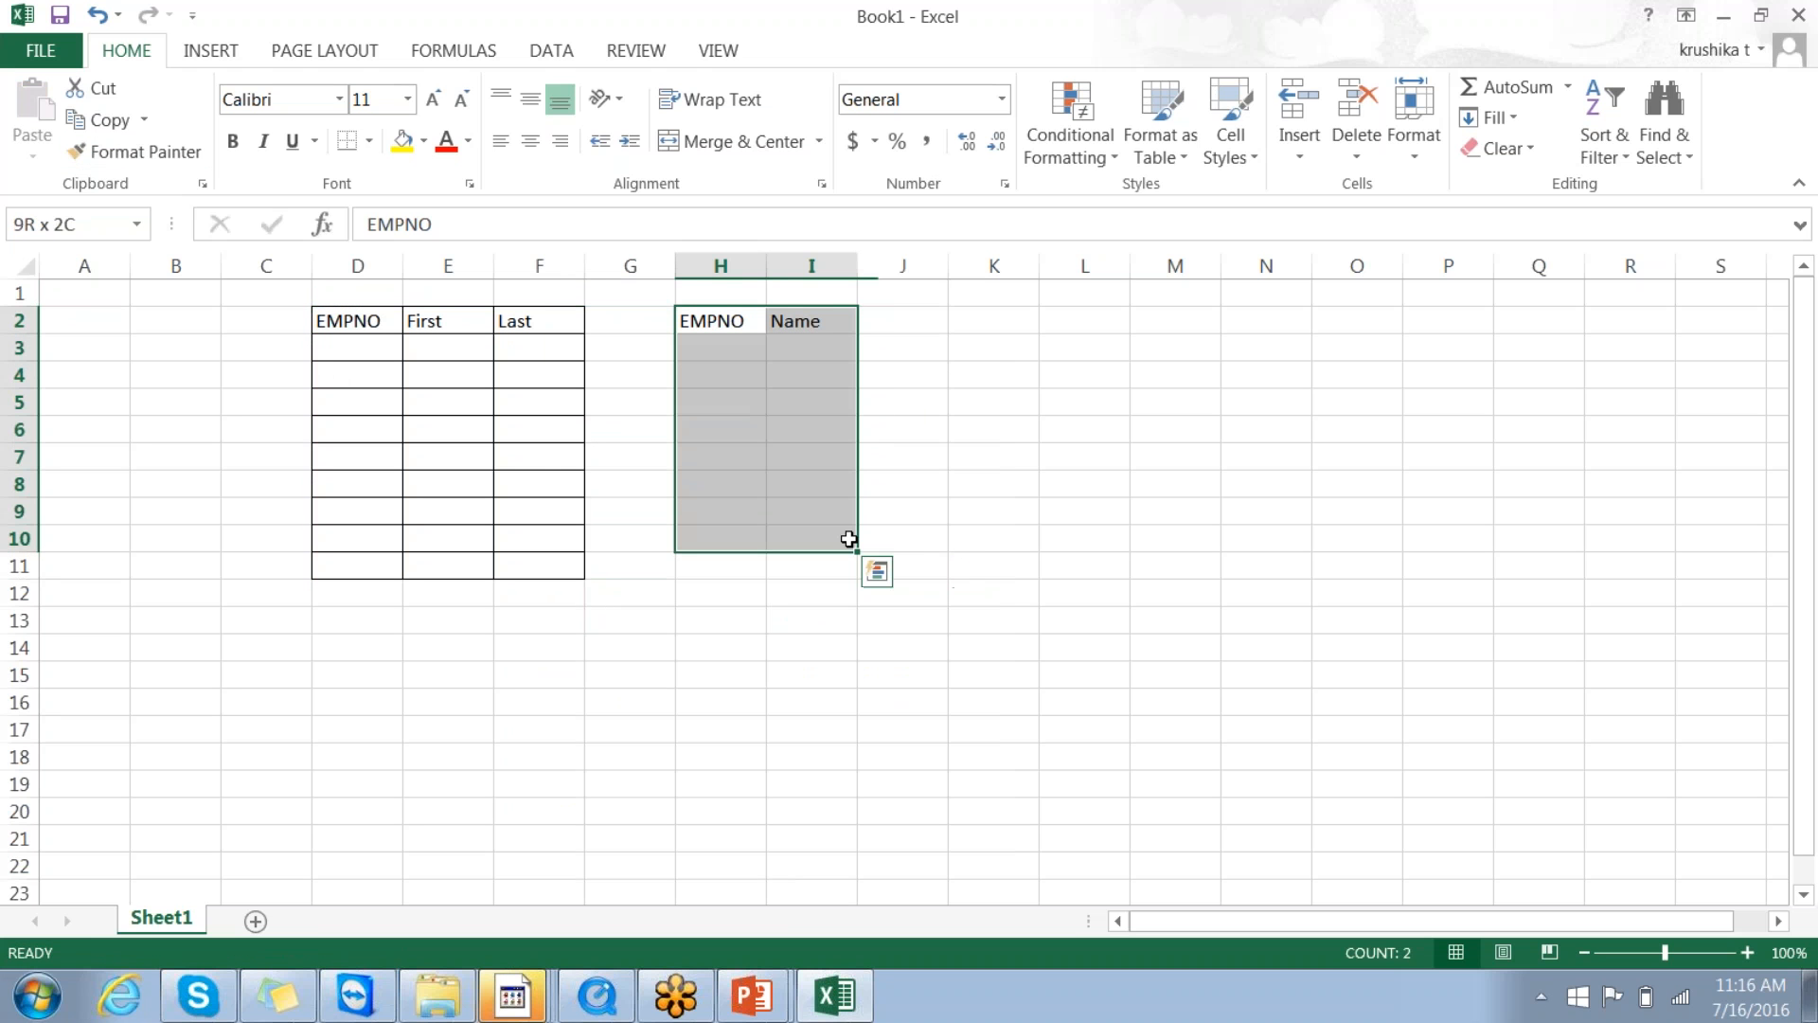
pyautogui.moveTo(848, 538); pyautogui.dragTo(828, 570)
pyautogui.rightClick(778, 403)
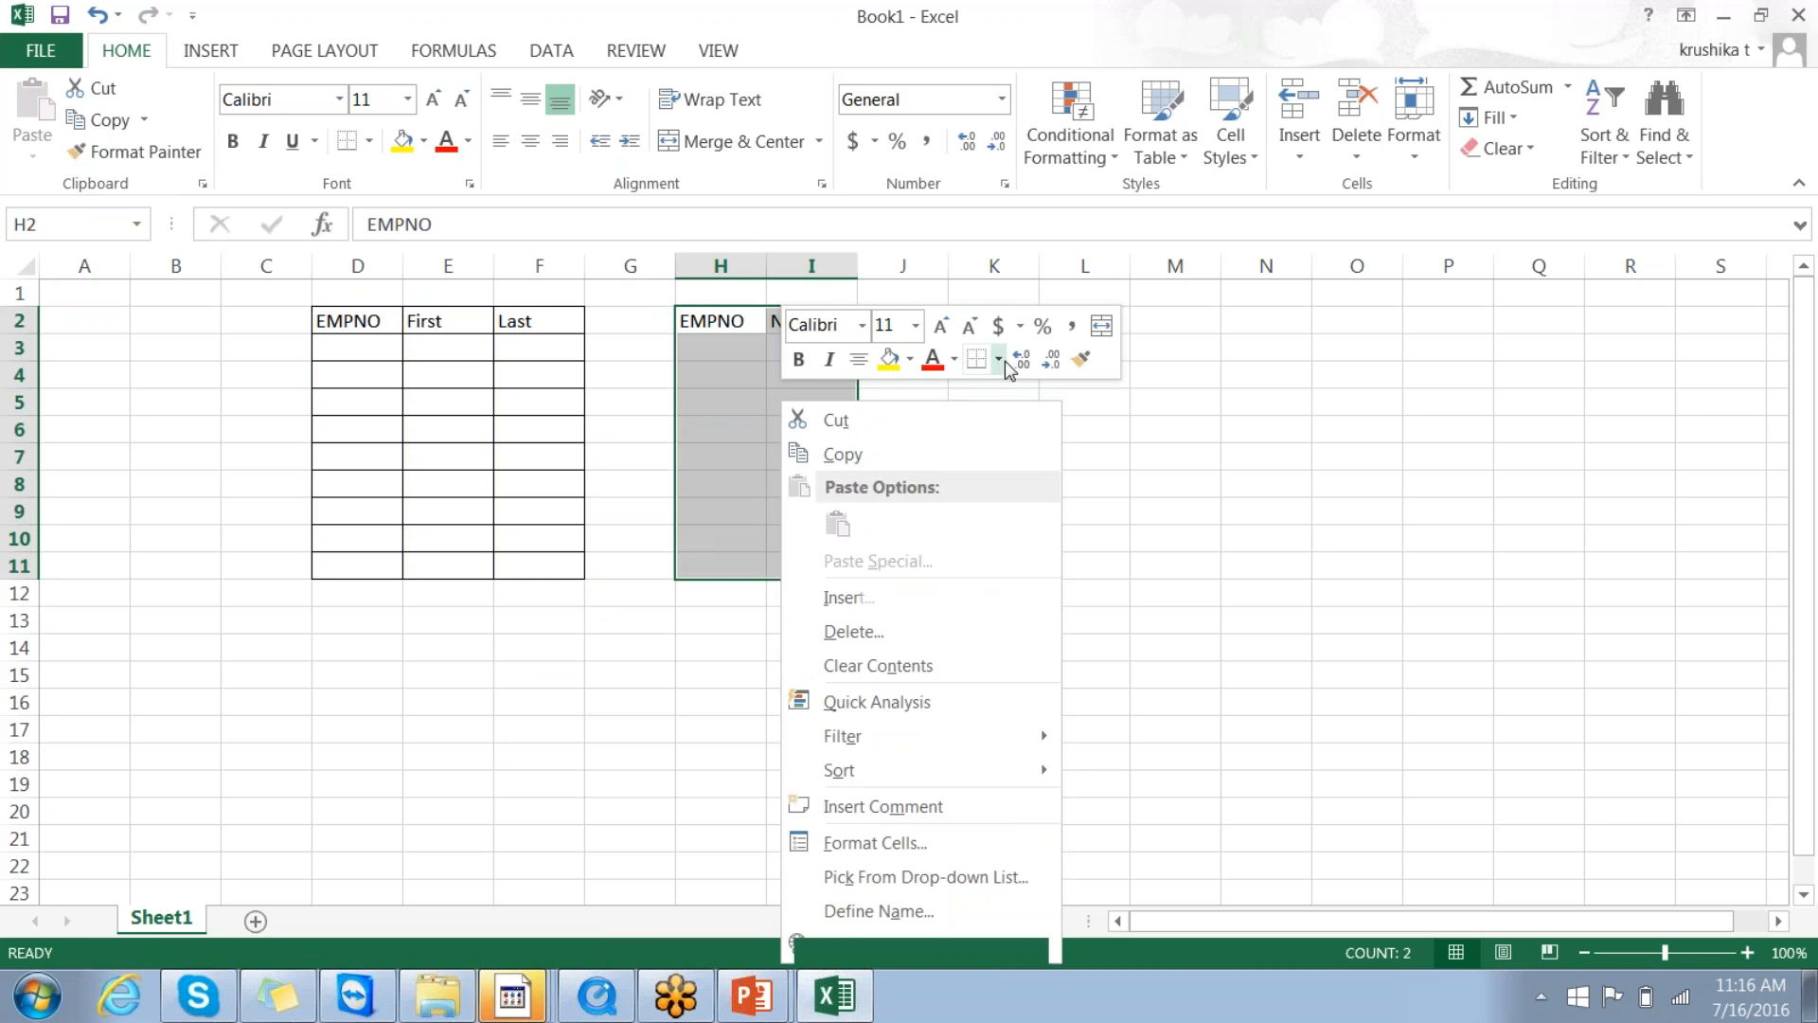
pyautogui.click(1001, 359)
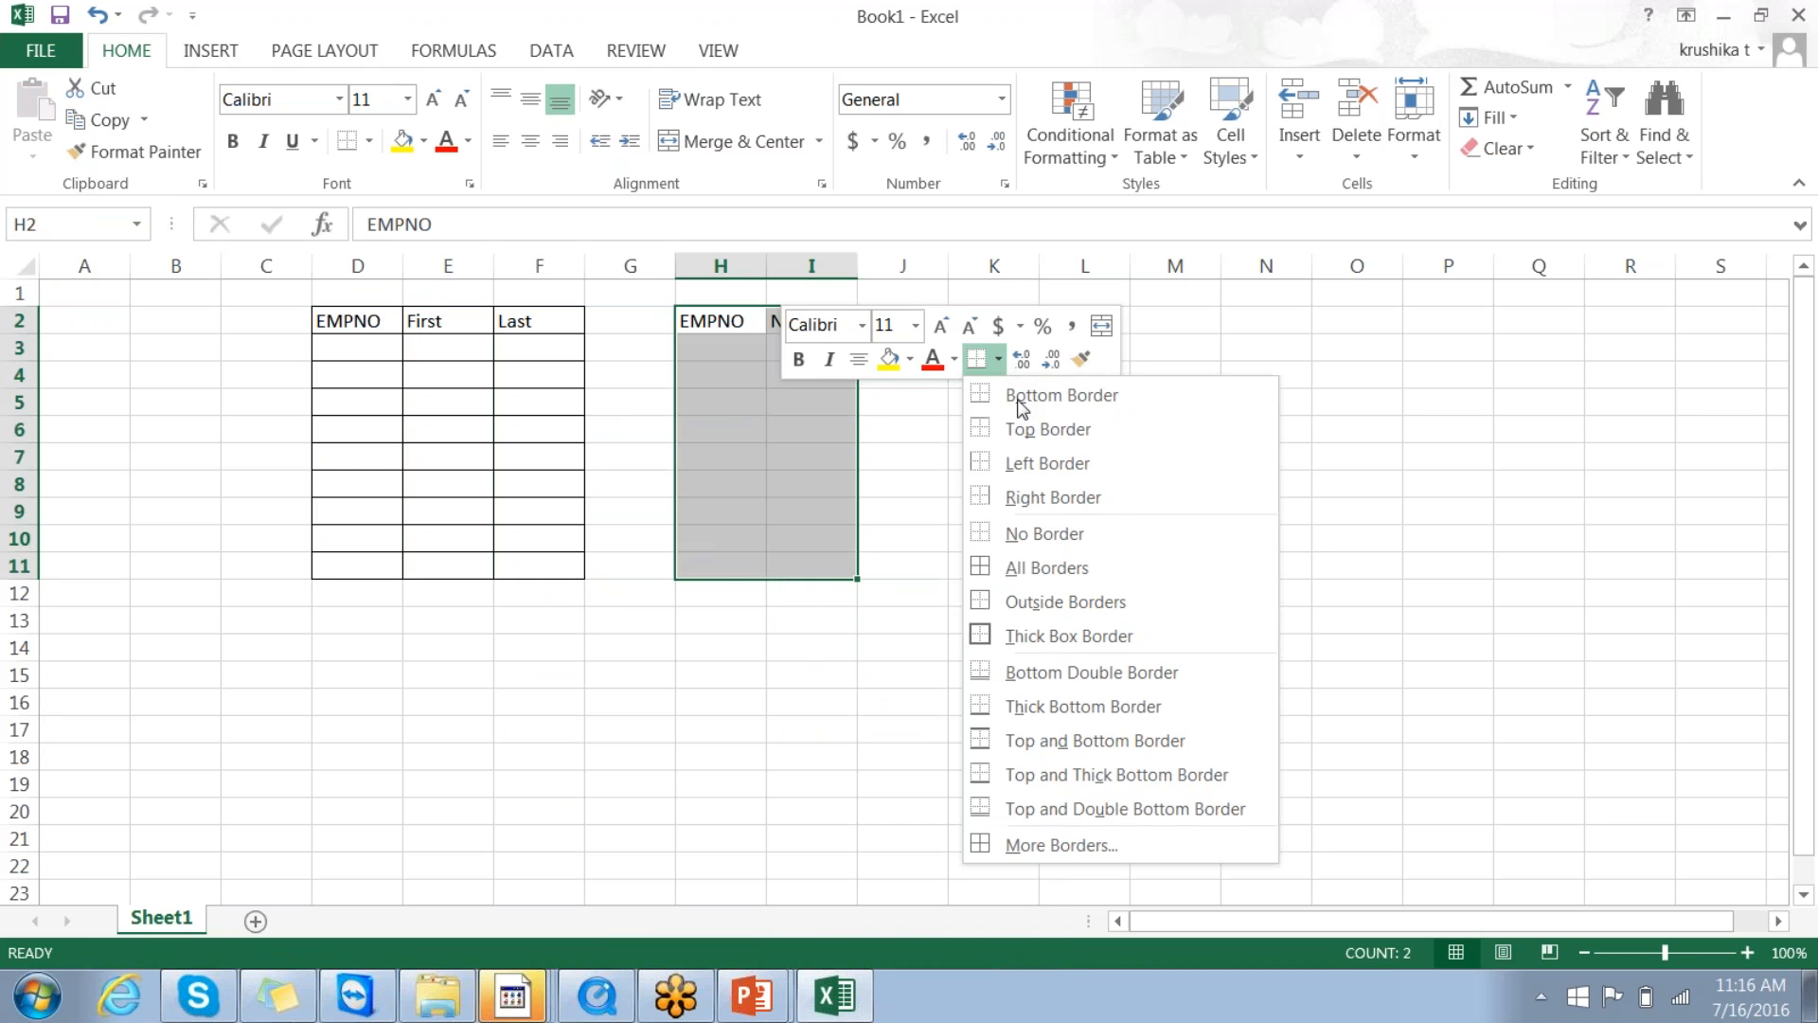
pyautogui.click(1023, 572)
pyautogui.click(714, 593)
# Step: Fill row 3 of the EMPNO, First and Last table with 101, ABC and 123
pyautogui.click(361, 351)
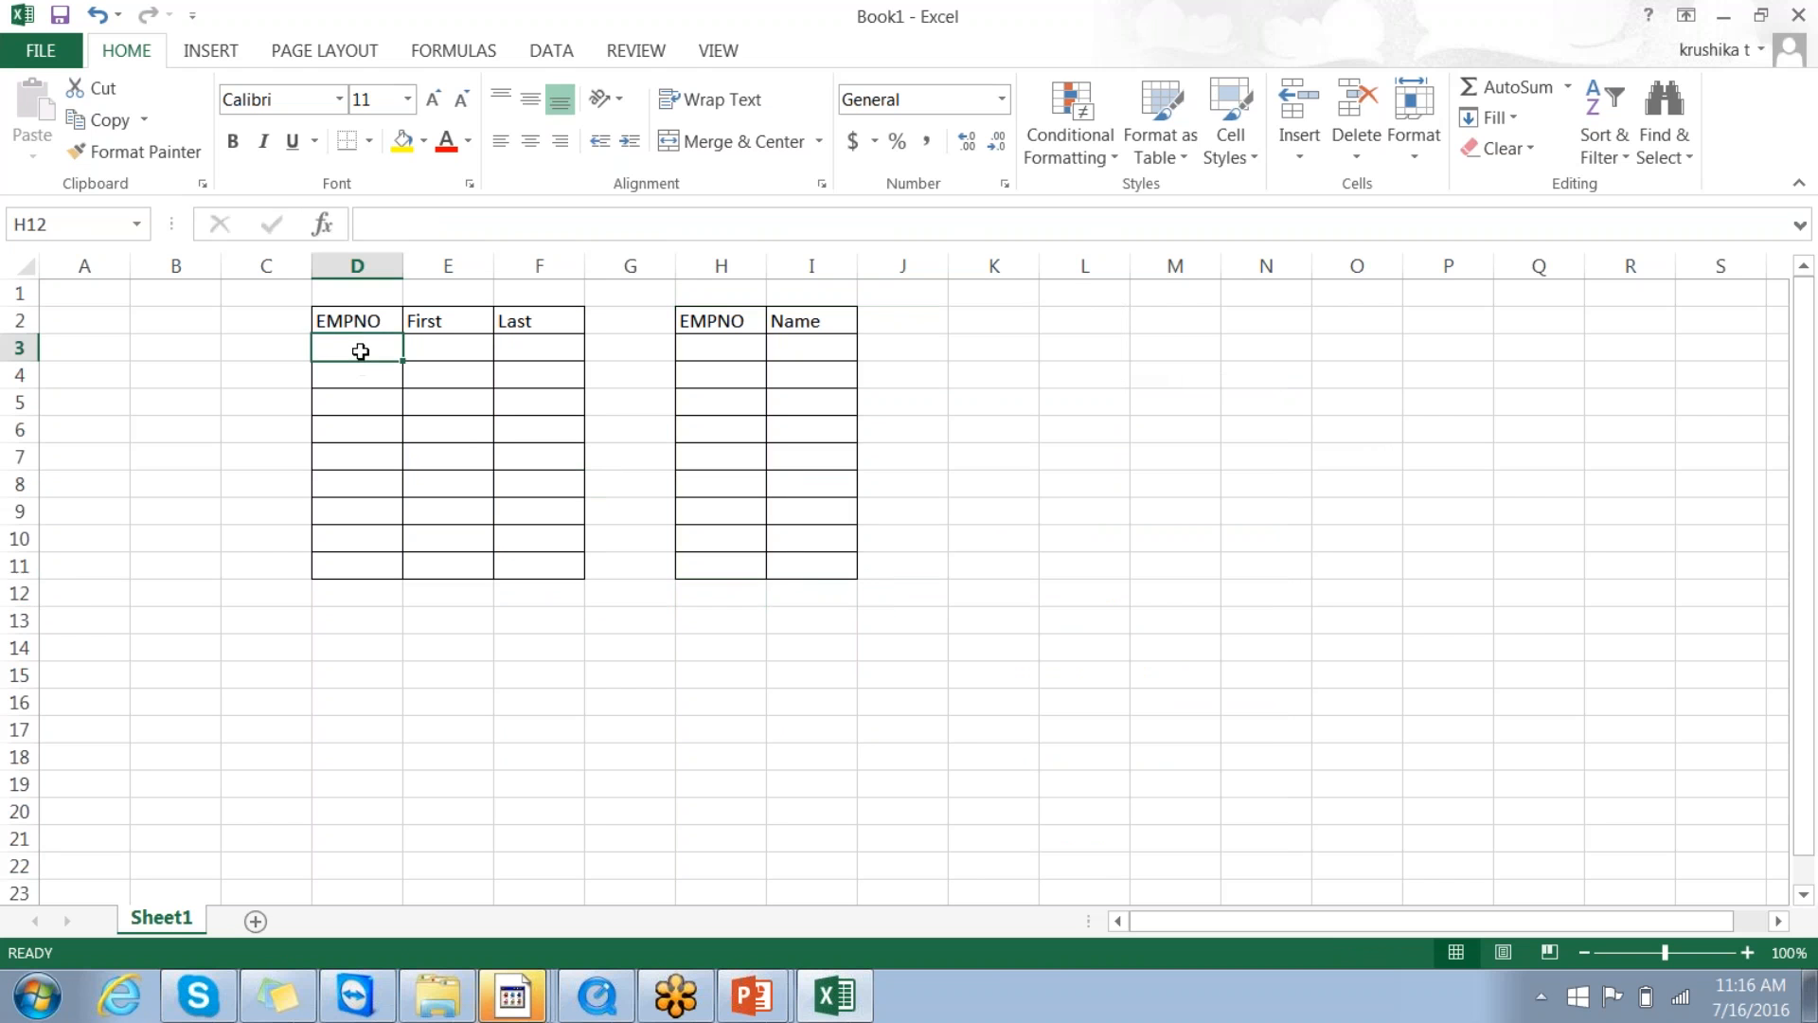
pyautogui.write('101')
pyautogui.press('Tab')
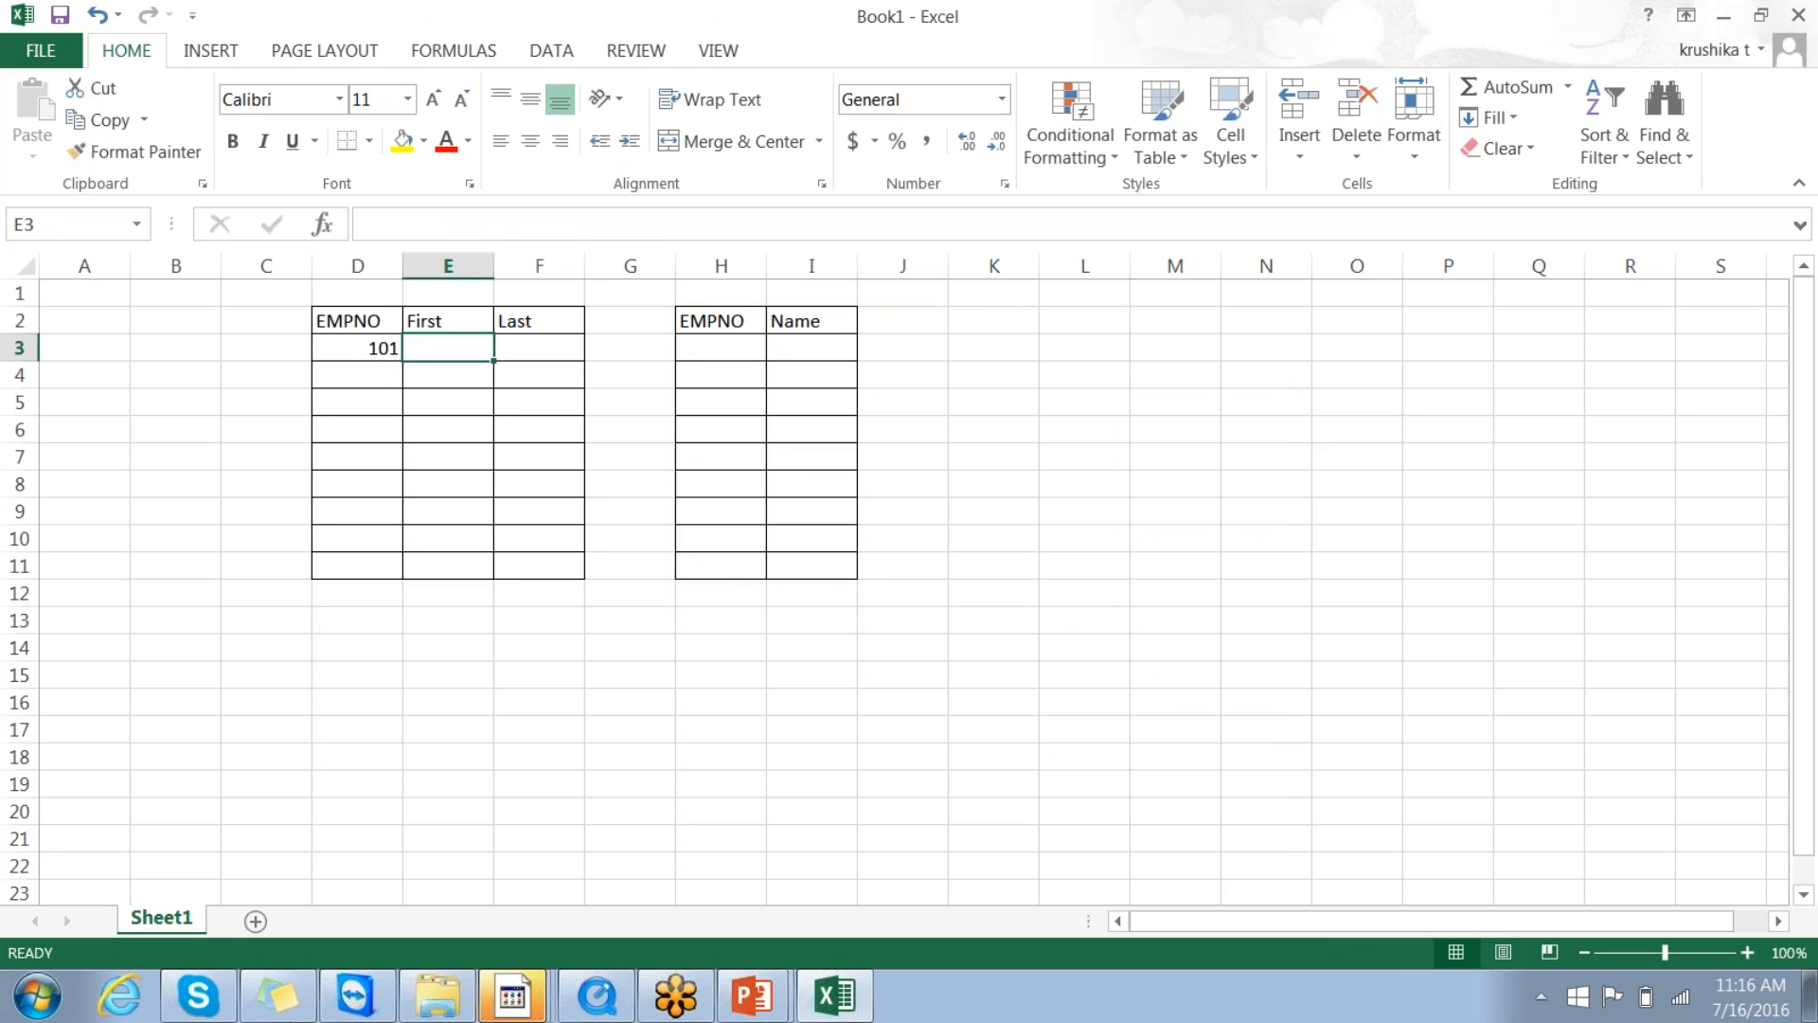
pyautogui.write('ABC')
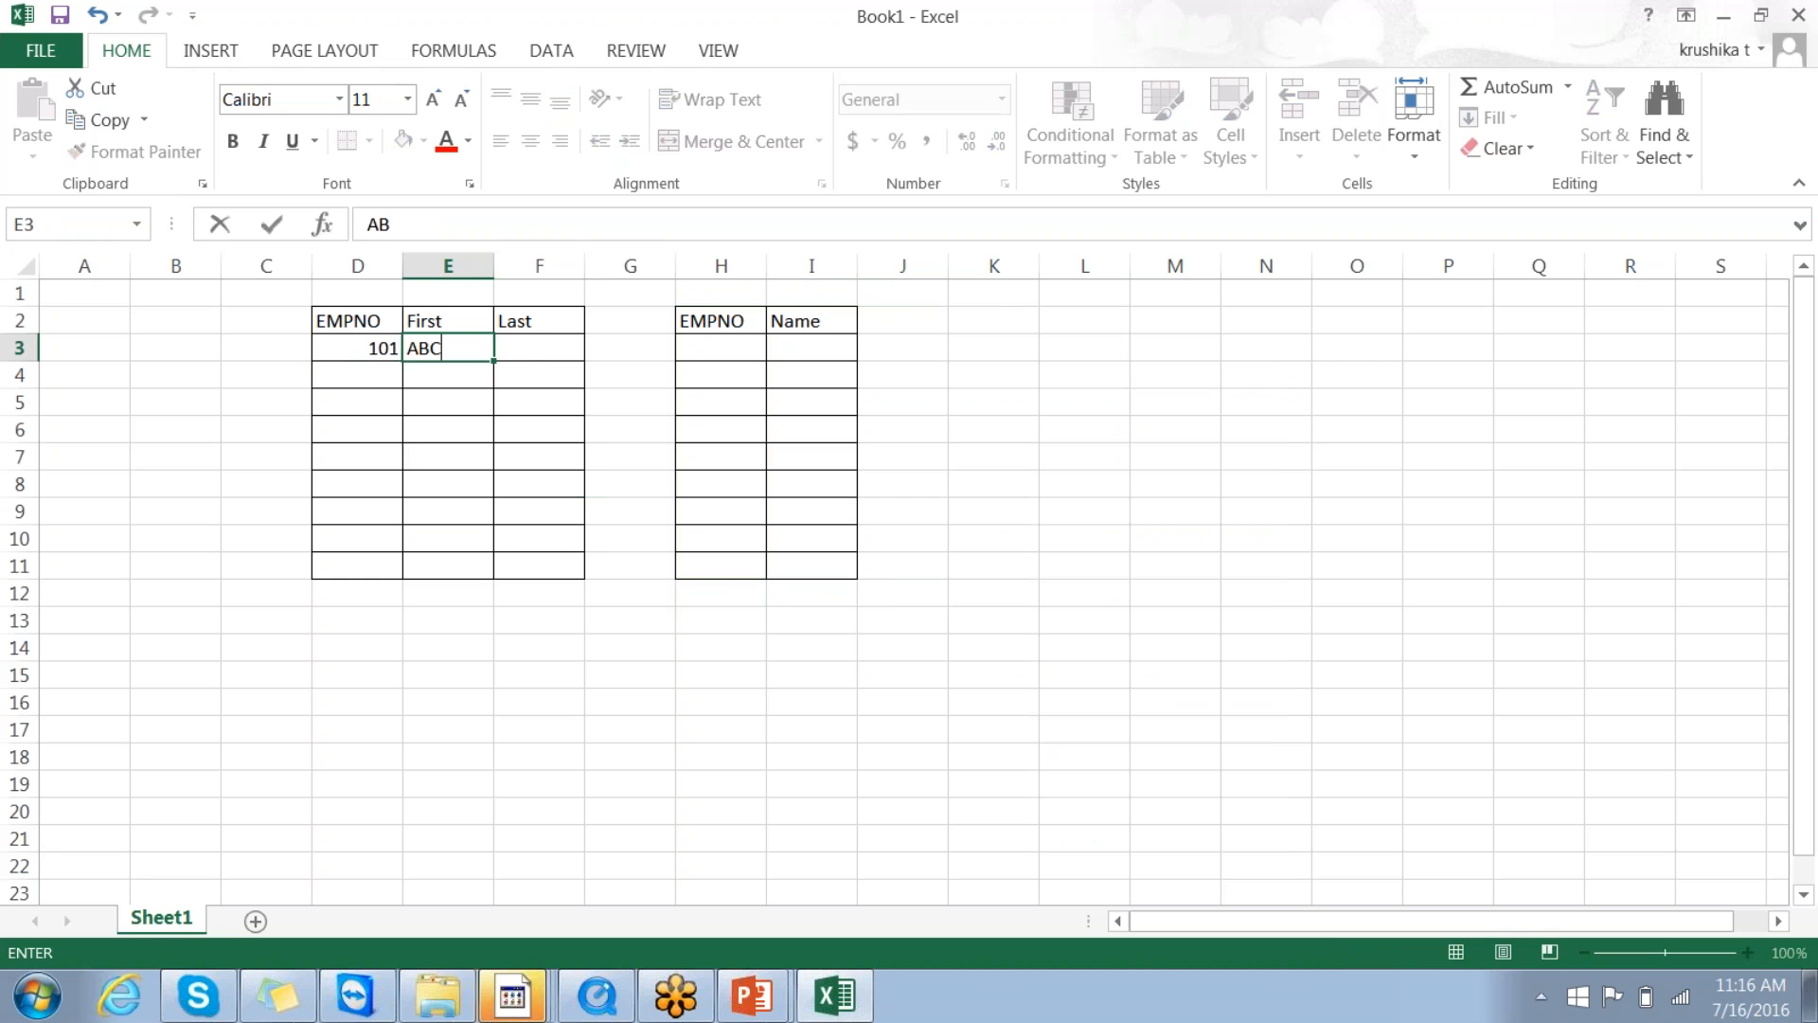
pyautogui.click(520, 356)
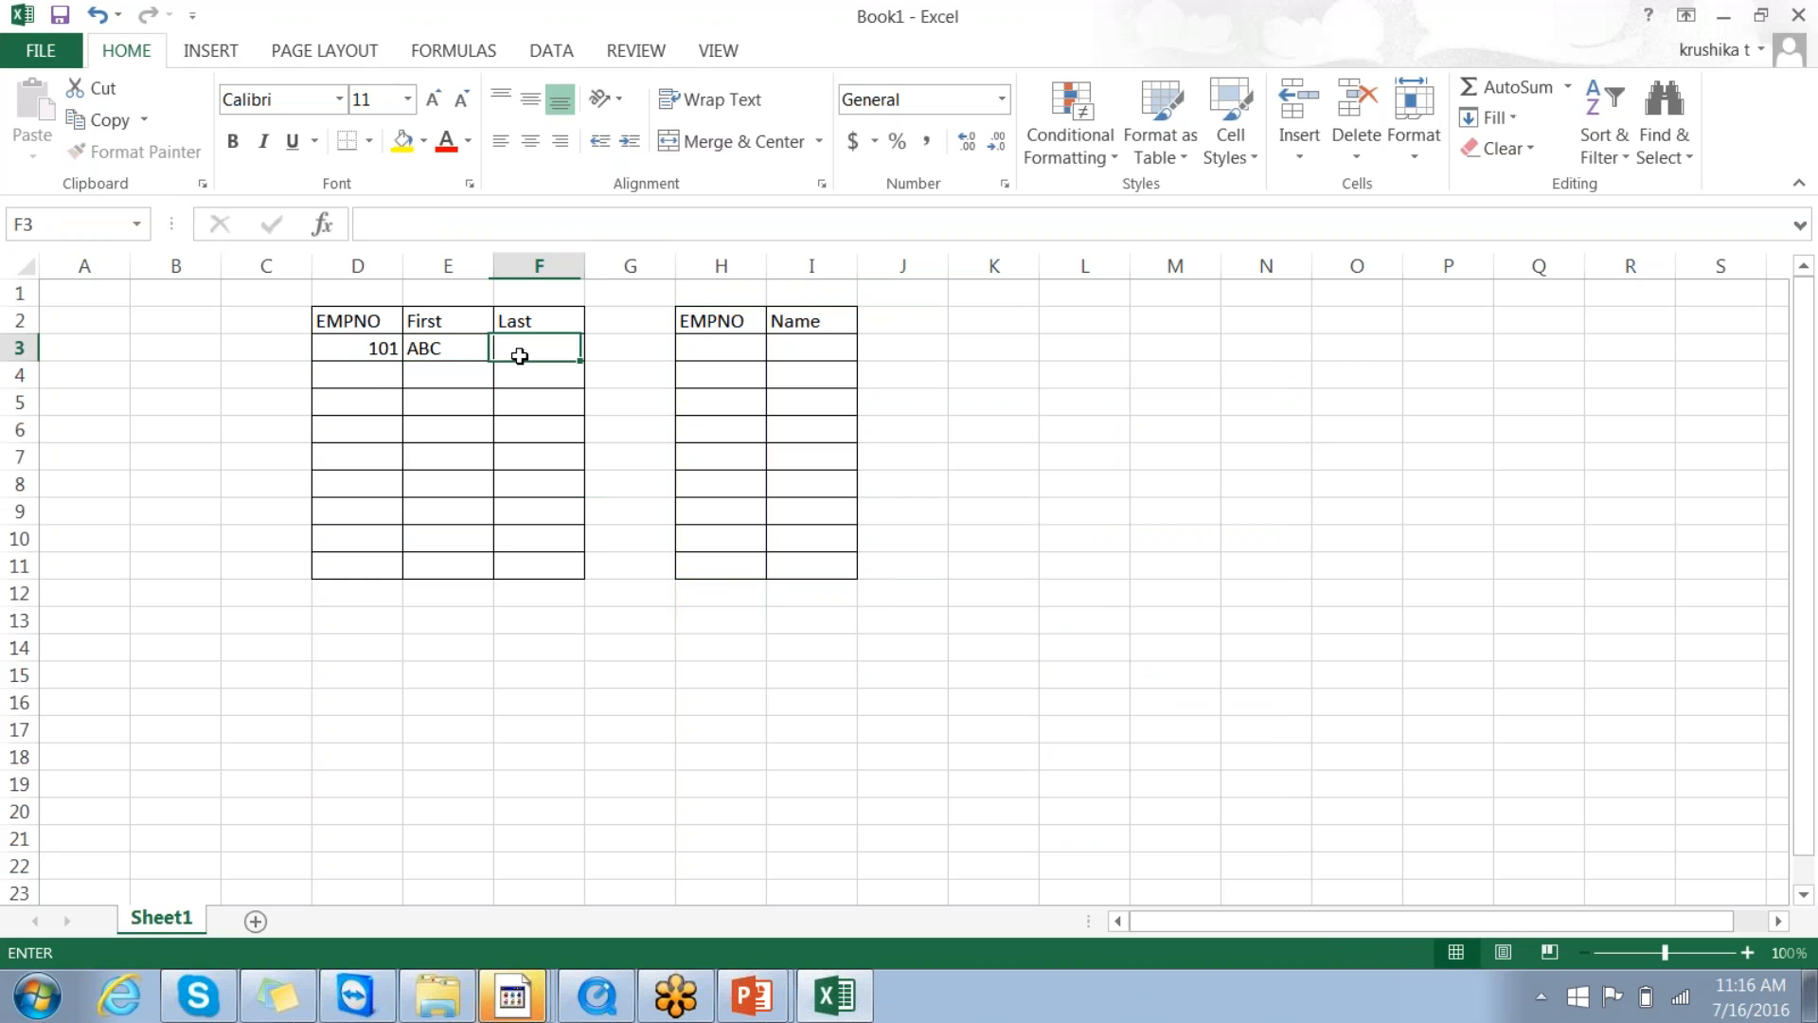
pyautogui.write('123')
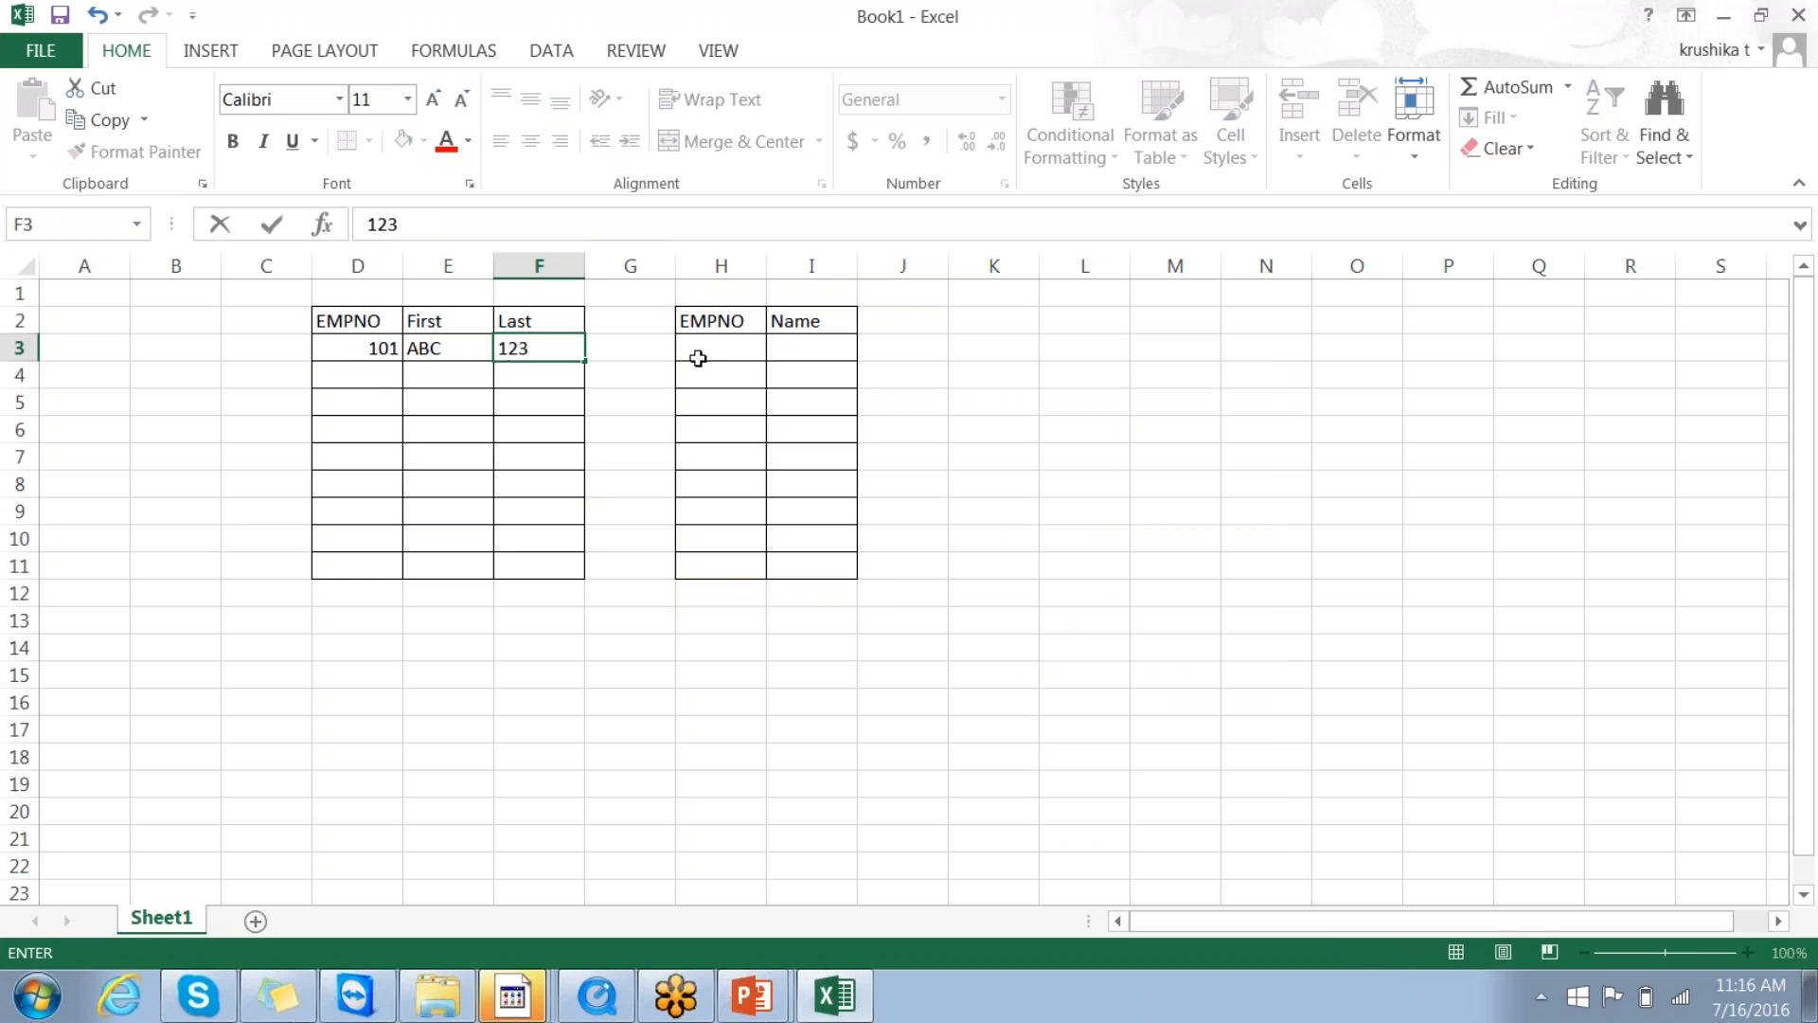
pyautogui.click(700, 355)
# Step: Fill row 4 of the EMPNO, First and Last table with 102, BCD and 243
pyautogui.click(374, 346)
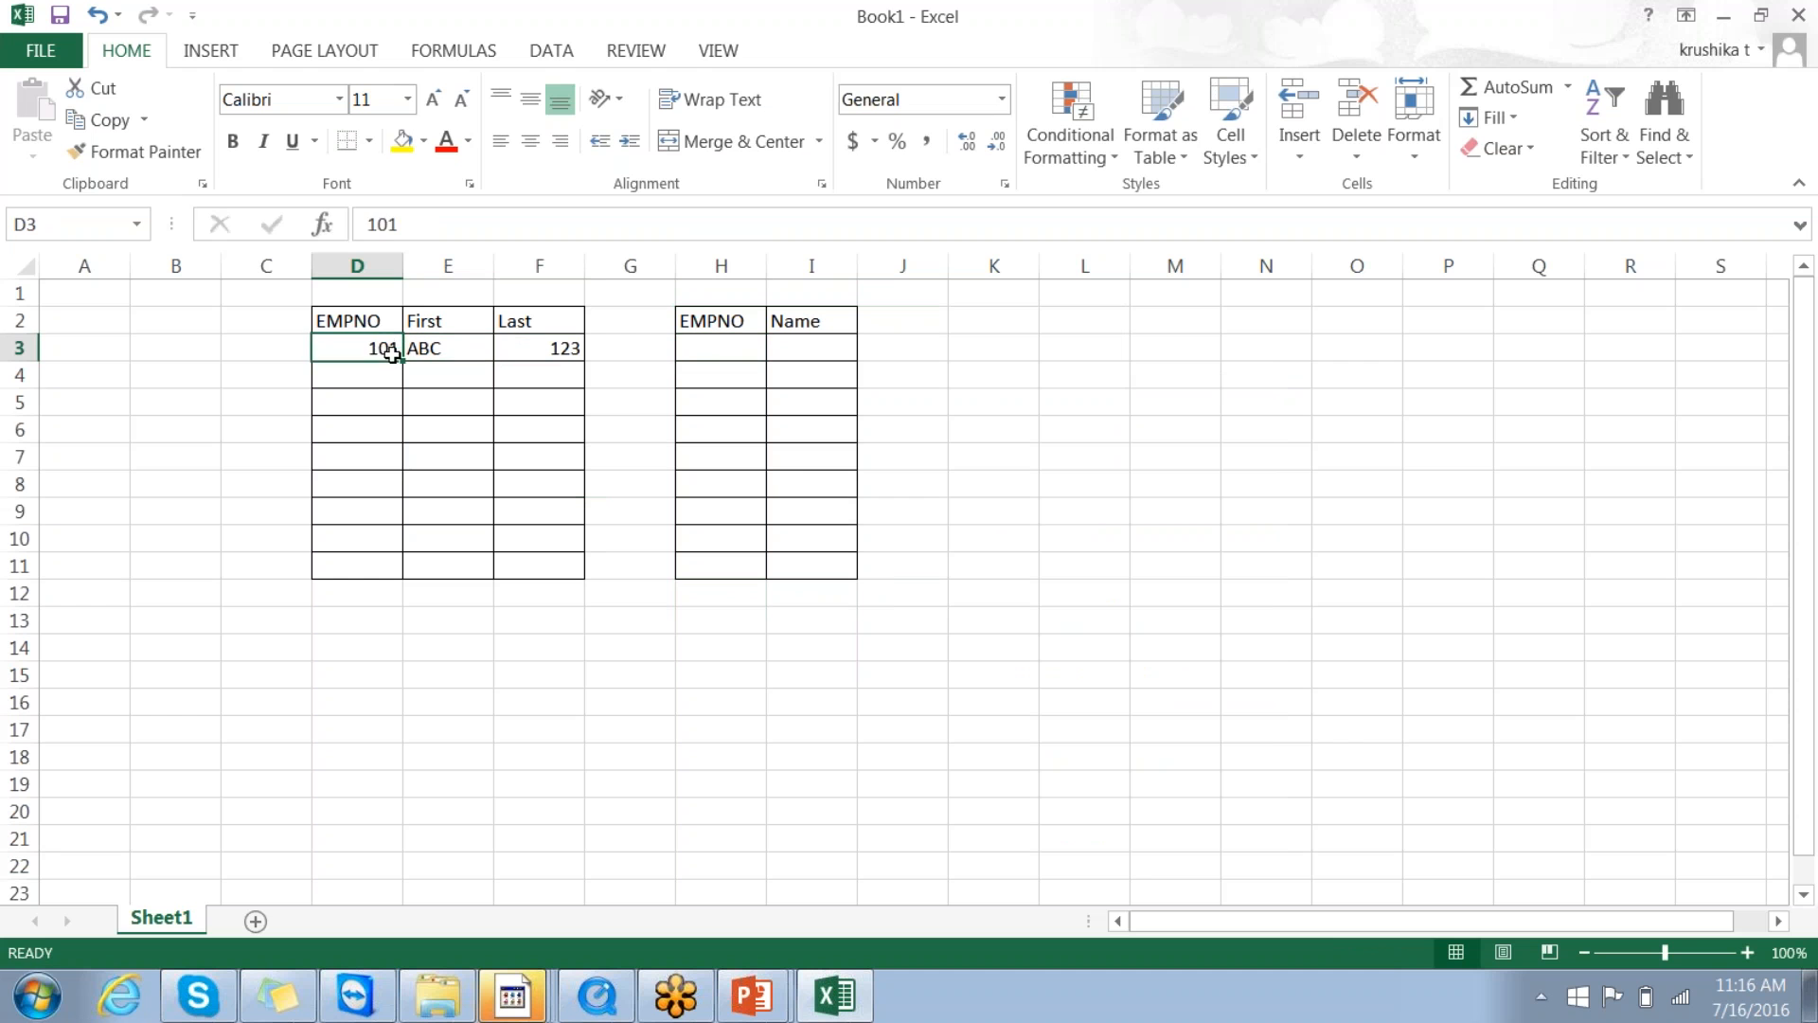
pyautogui.click(386, 374)
pyautogui.write('102')
pyautogui.click(446, 376)
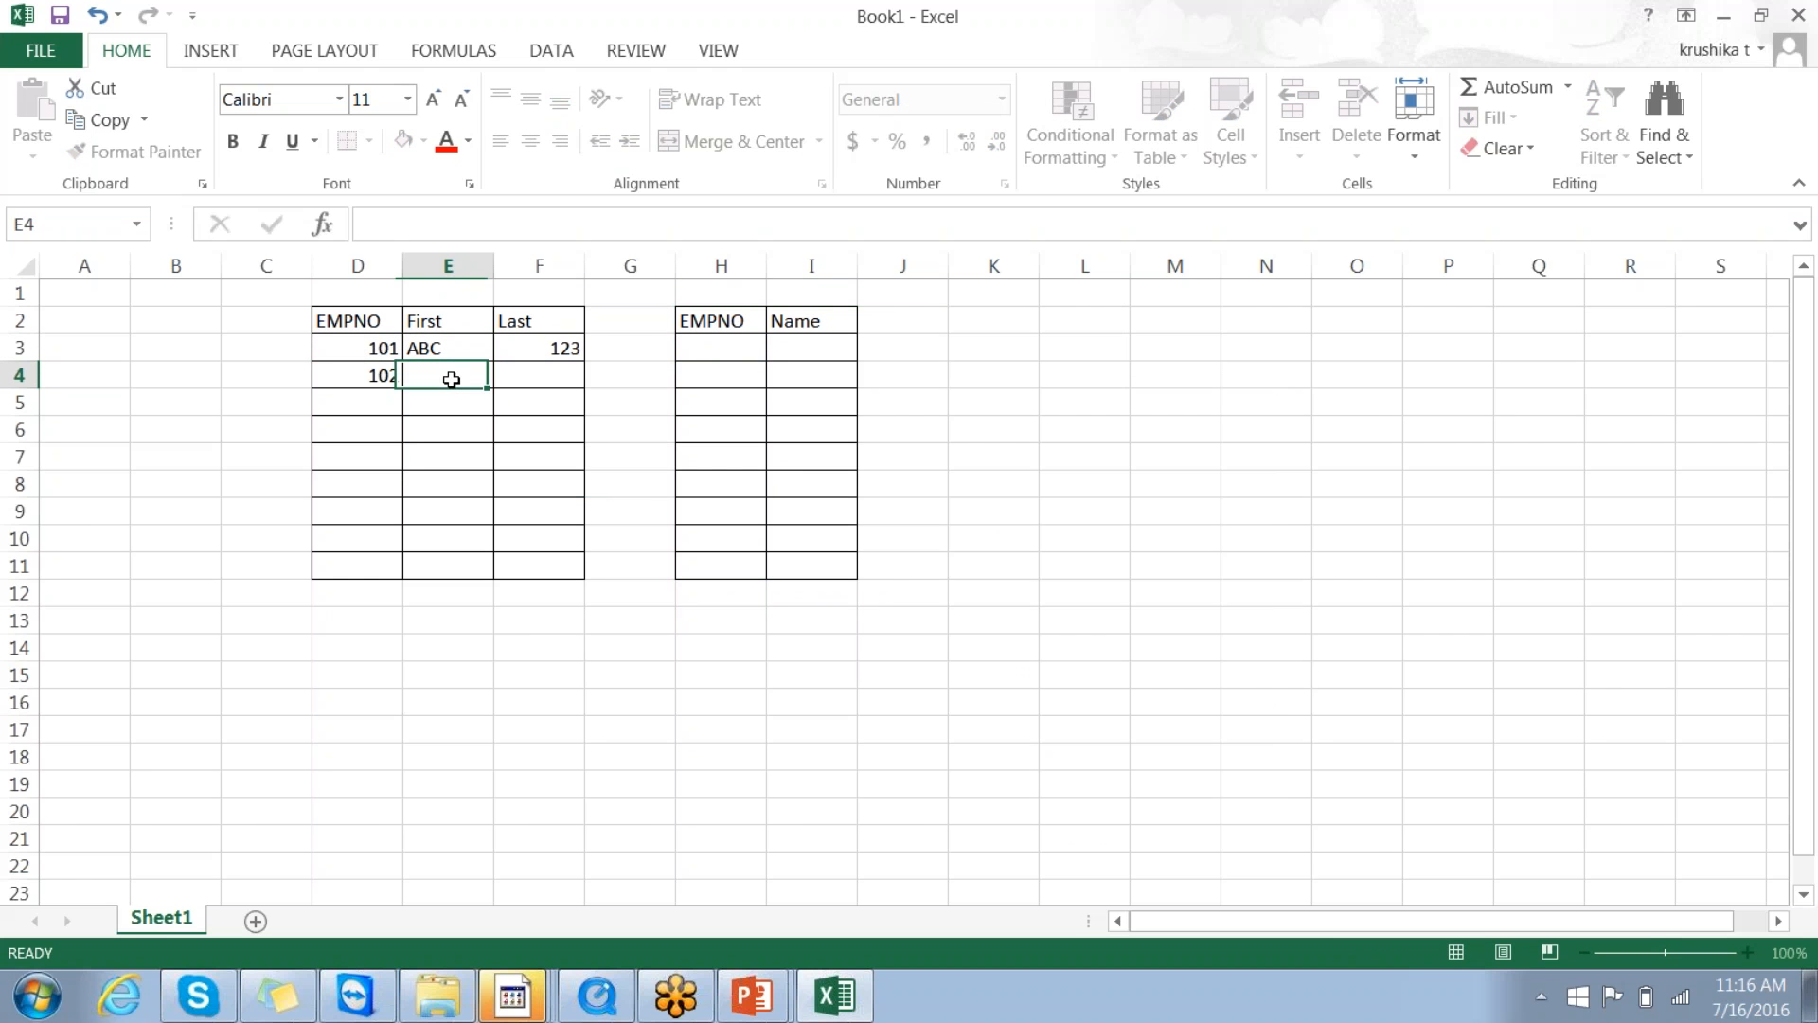
pyautogui.write('BCD')
pyautogui.click(540, 377)
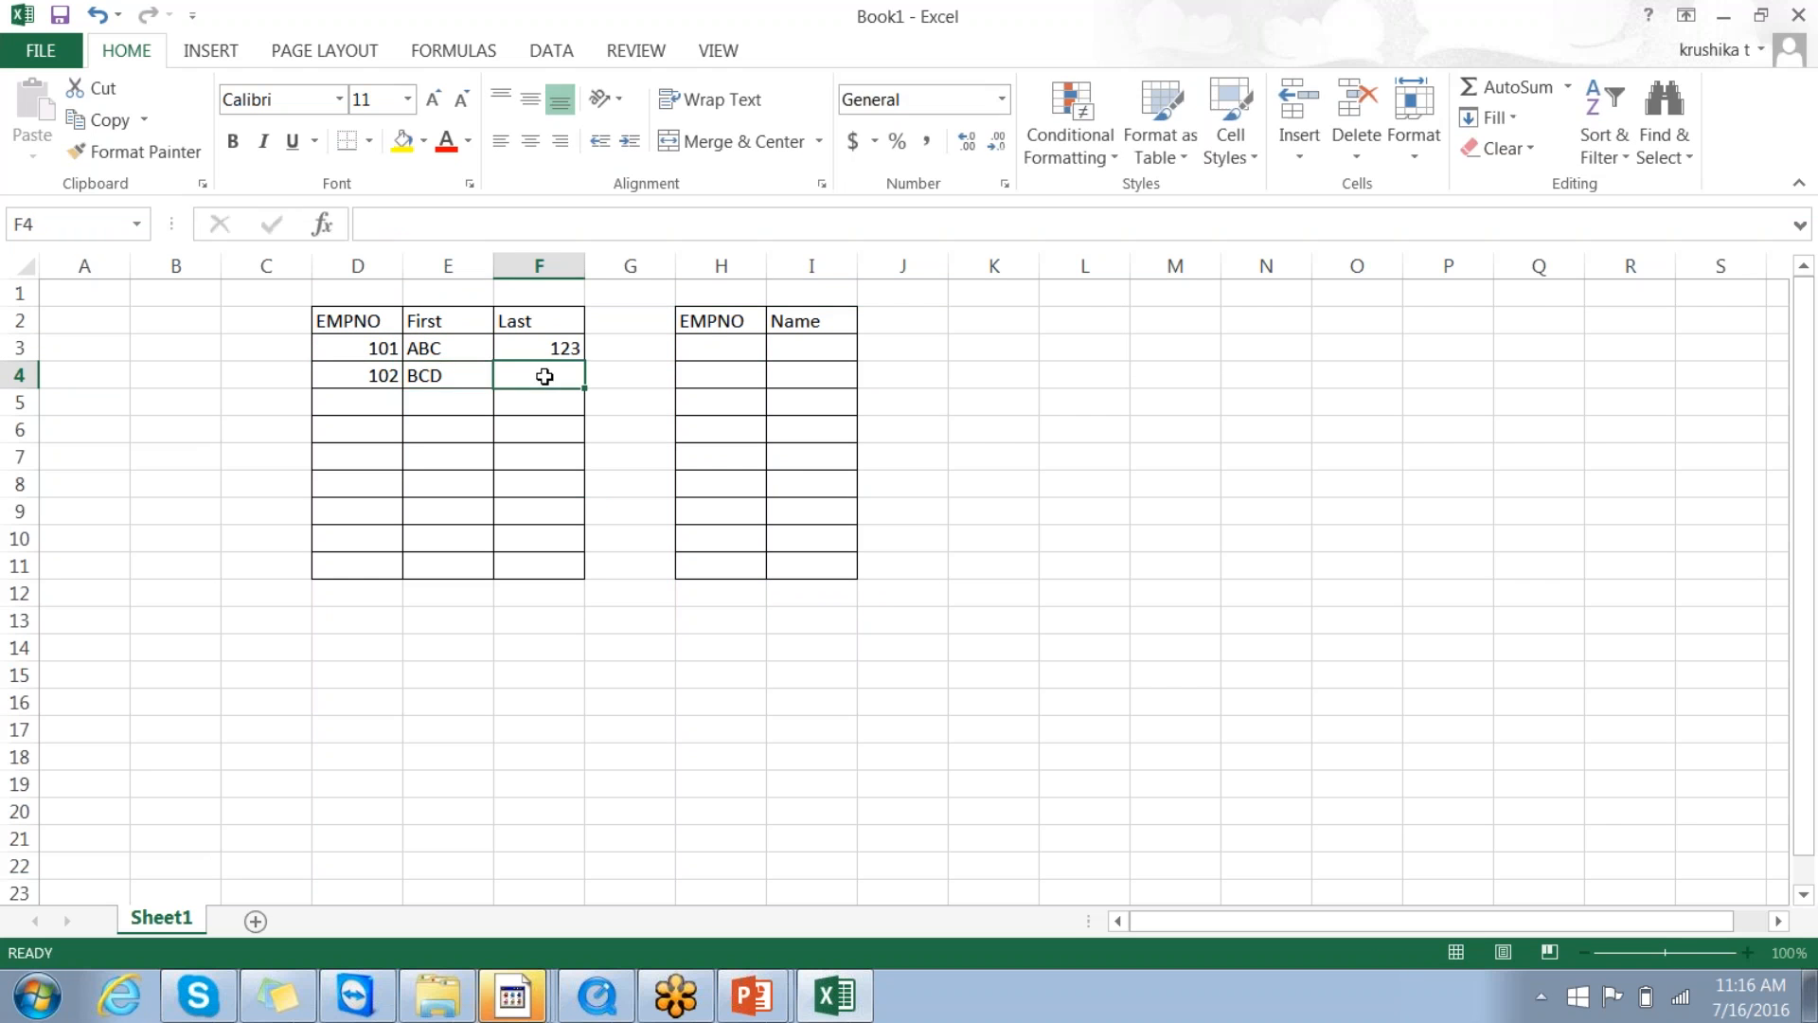
pyautogui.write('243')
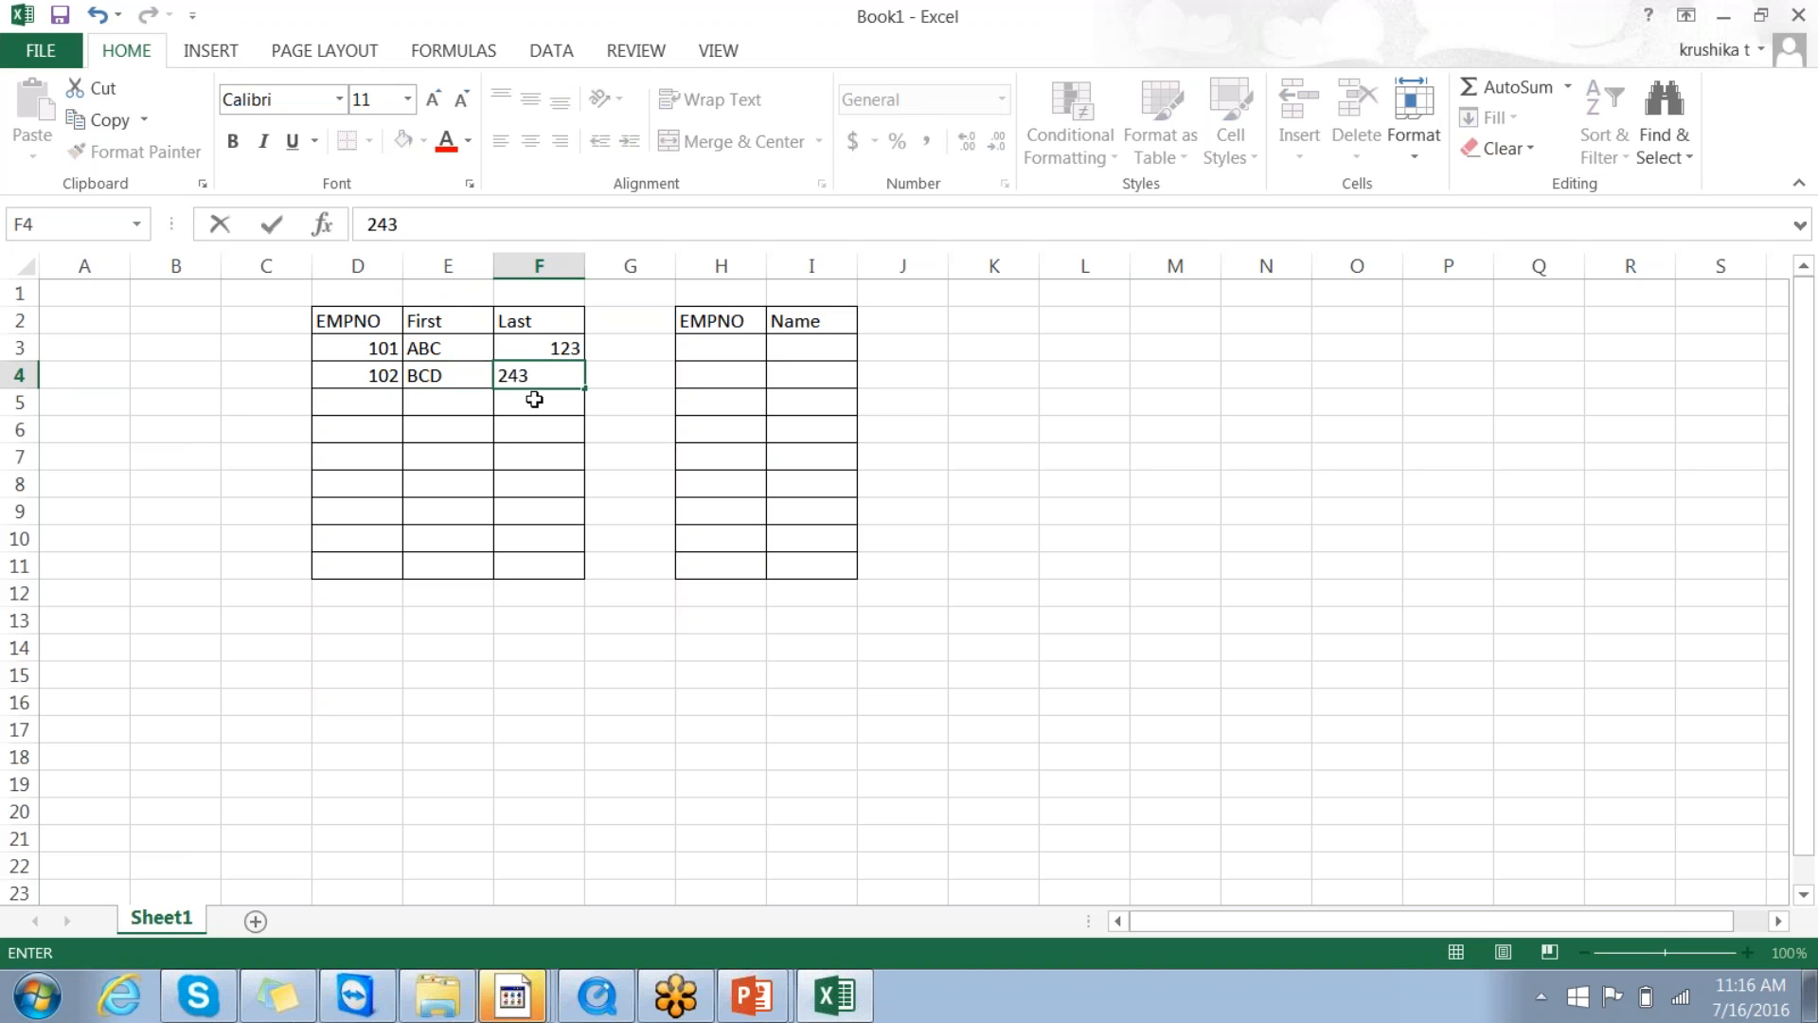
pyautogui.press('Return')
pyautogui.click(715, 325)
pyautogui.click(706, 350)
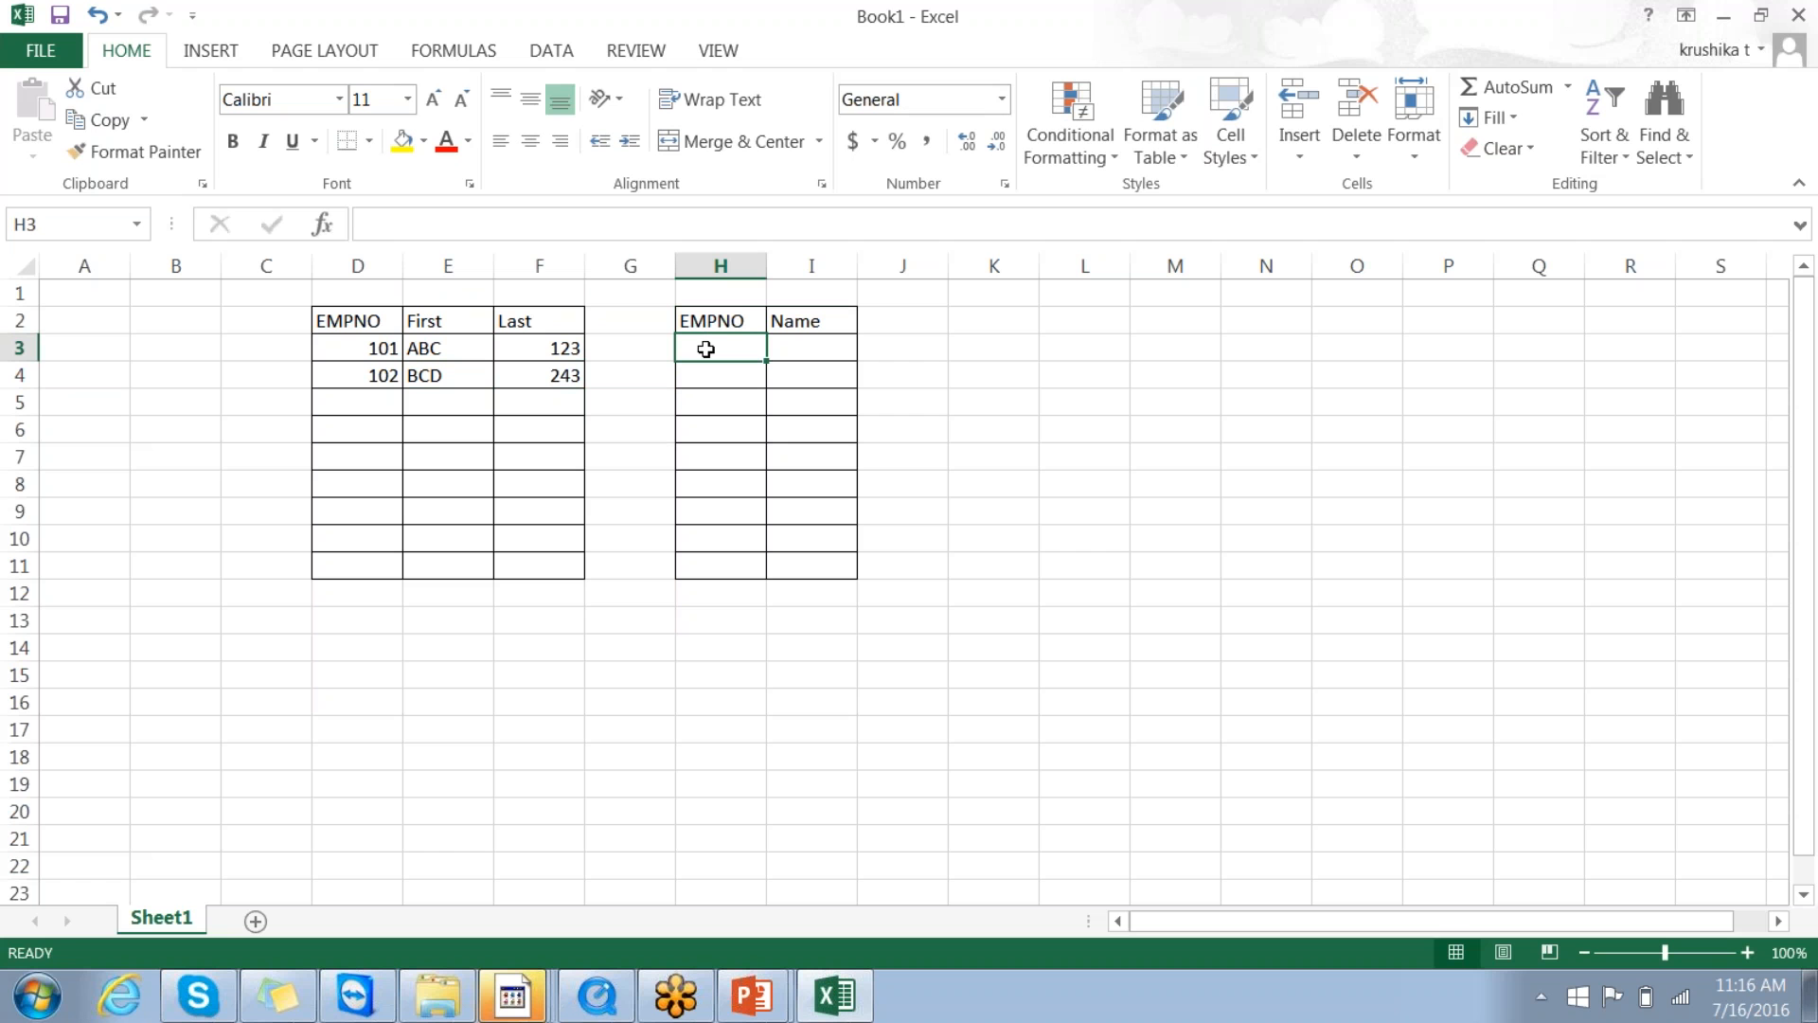
# Step: Fill cells G2:G11 between the two tables with yellow
pyautogui.click(630, 309)
pyautogui.moveTo(630, 309); pyautogui.dragTo(638, 566)
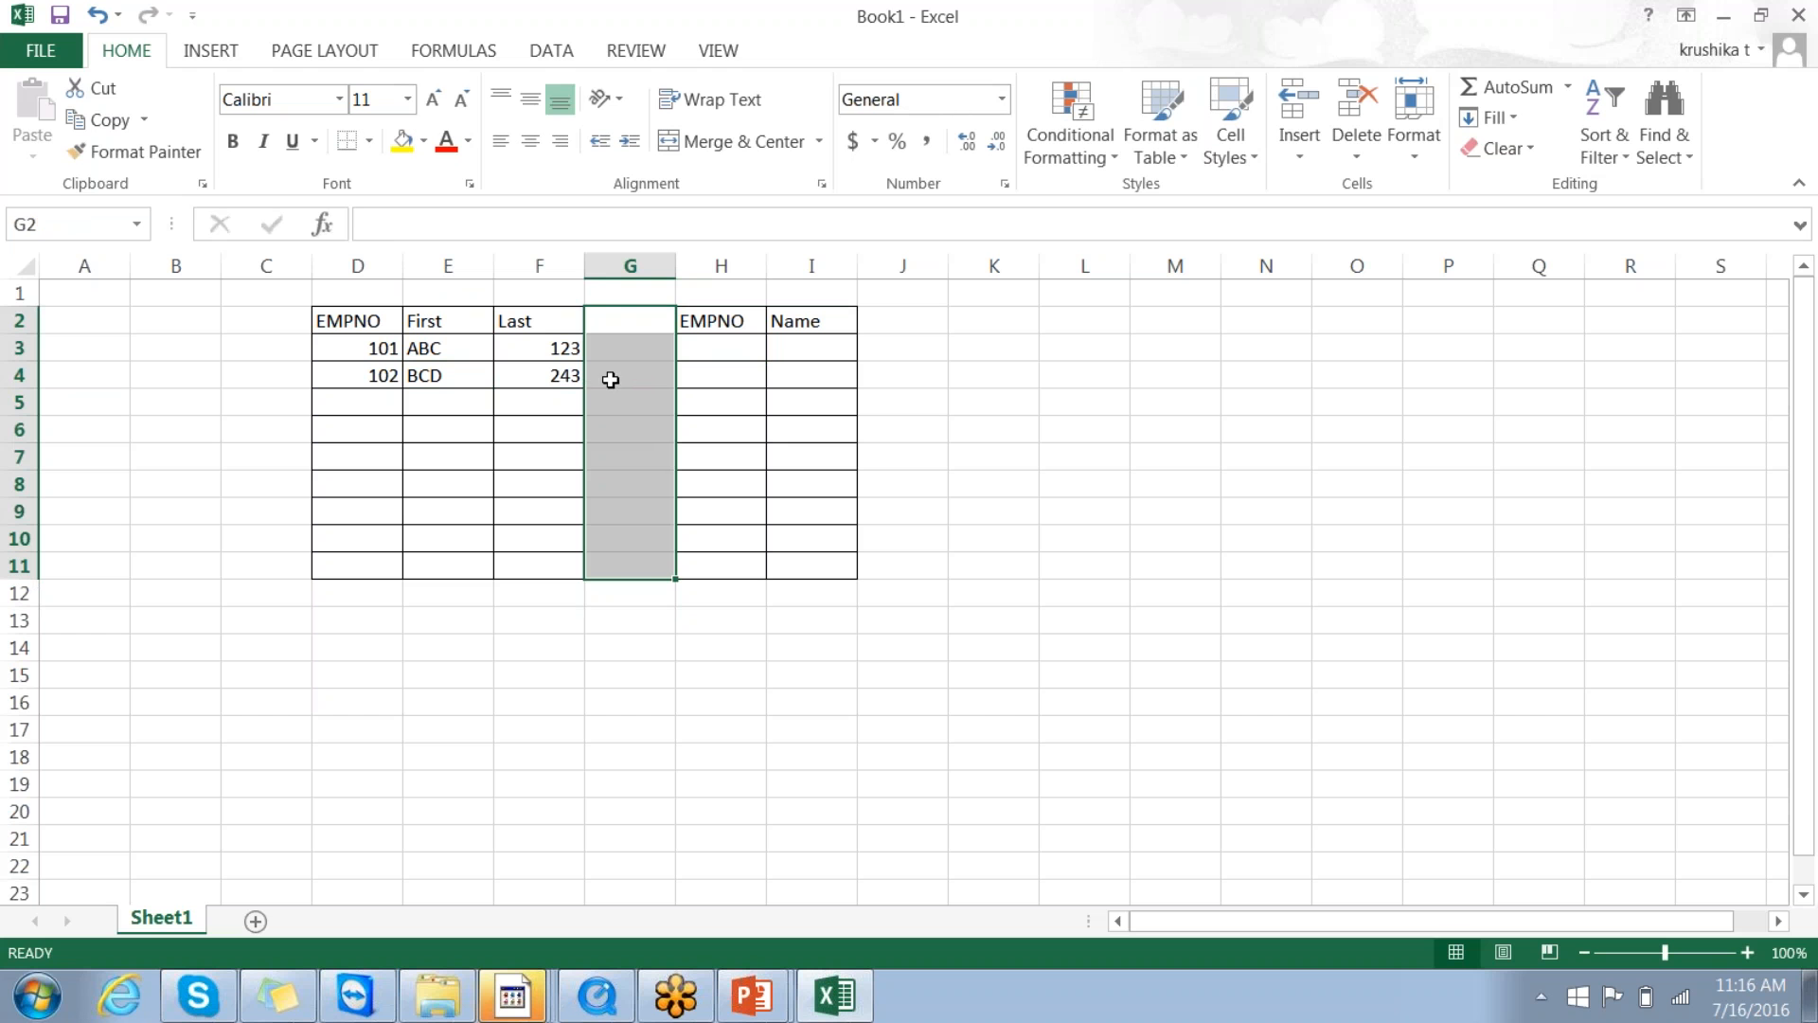
pyautogui.click(402, 140)
pyautogui.click(714, 618)
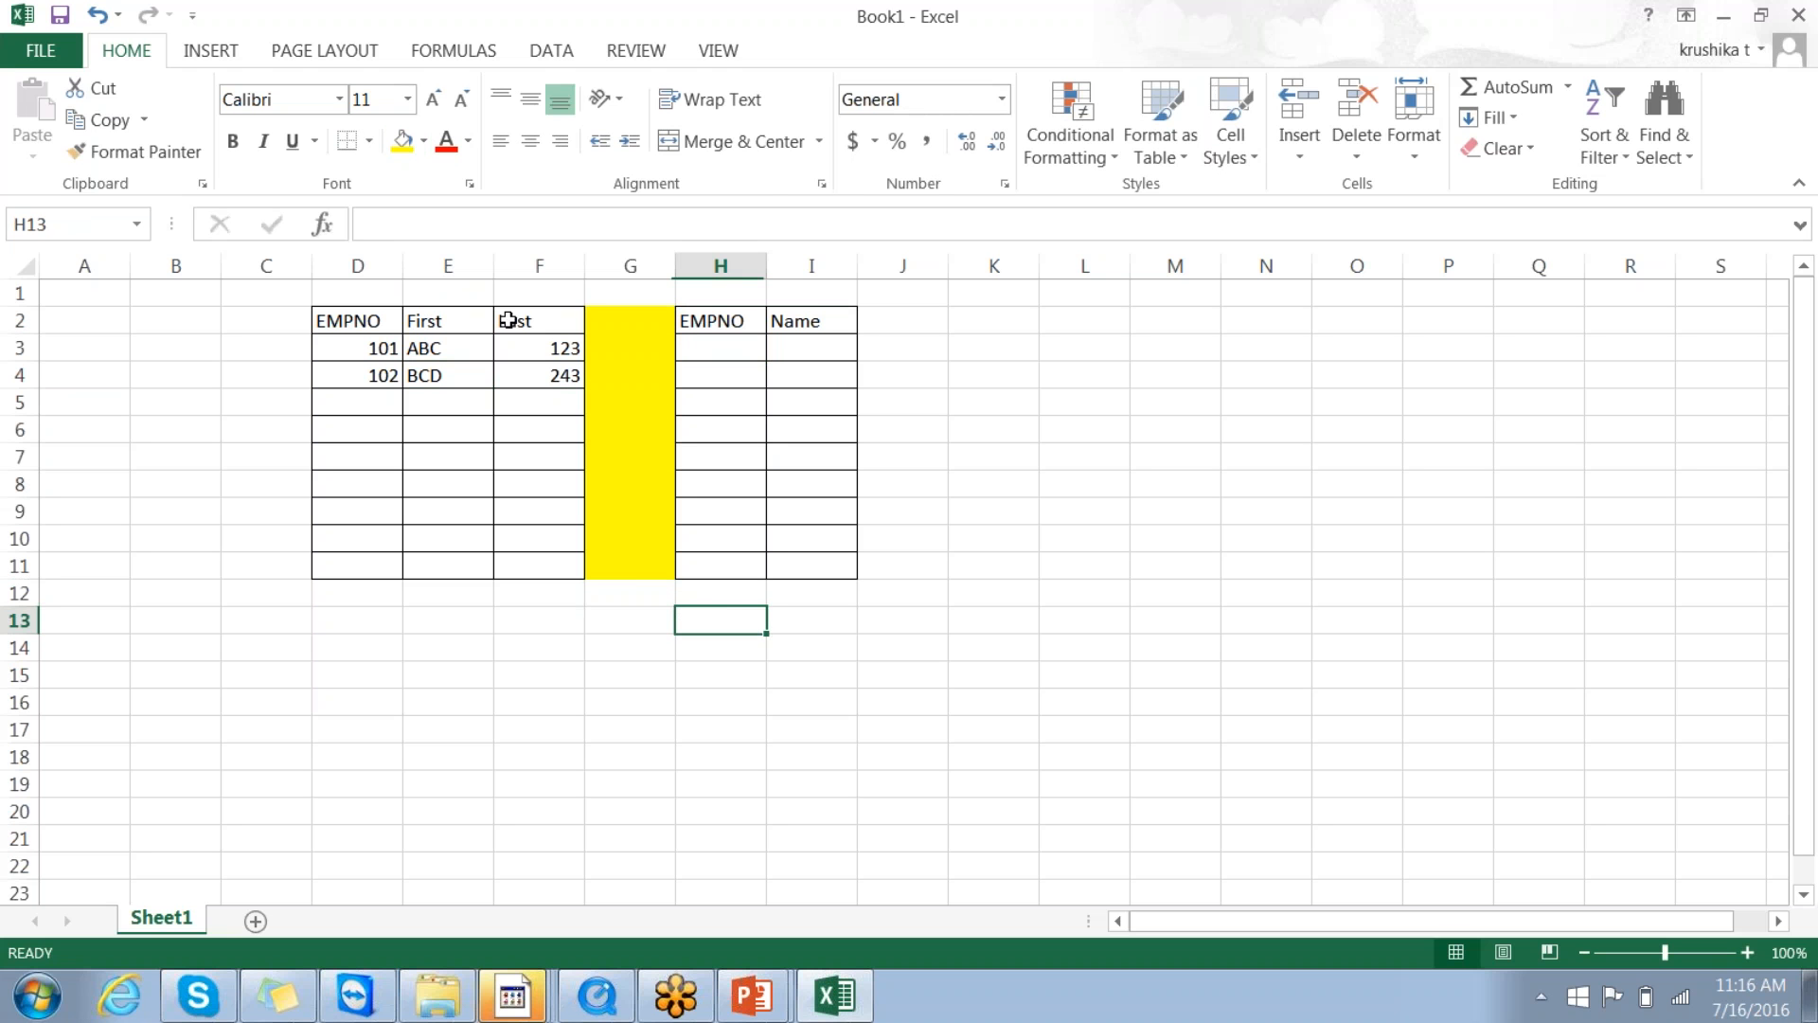
# Step: Apply all borders to the yellow cells G2:G11
pyautogui.moveTo(604, 326)
pyautogui.mouseDown()
pyautogui.moveTo(641, 616)
pyautogui.moveTo(630, 568)
pyautogui.mouseUp()
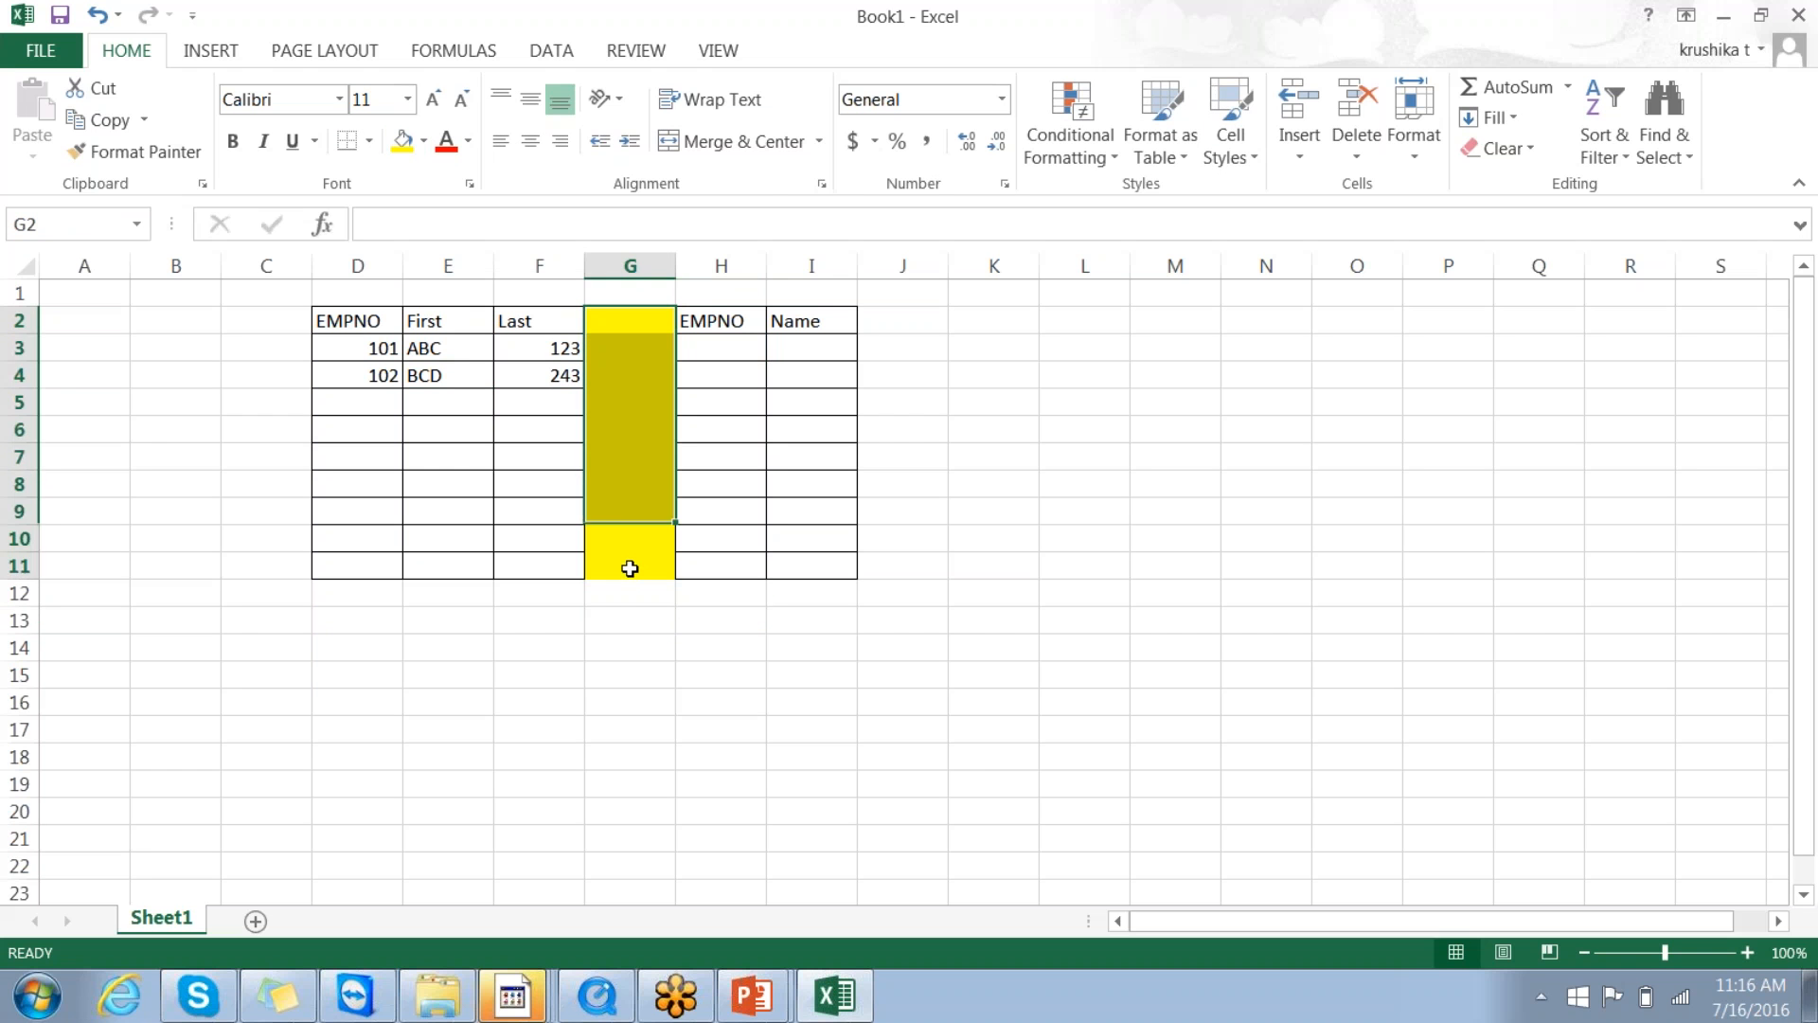
pyautogui.rightClick(629, 569)
pyautogui.click(848, 644)
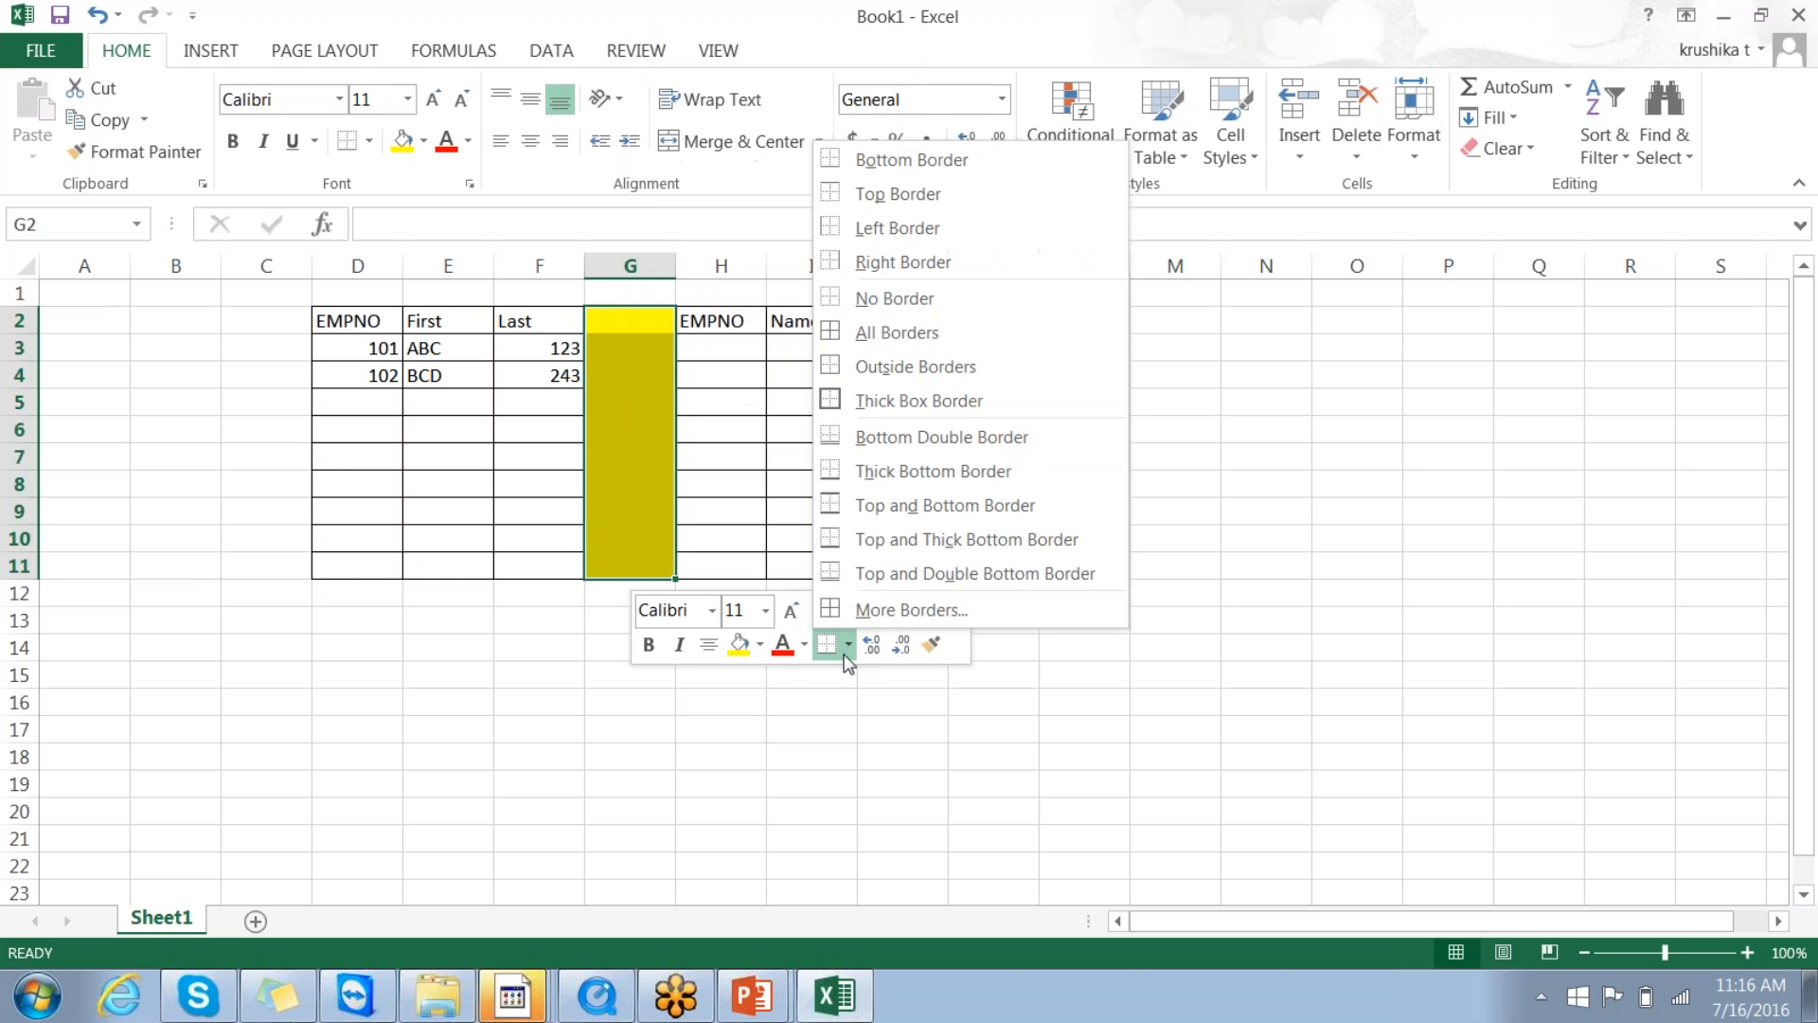
pyautogui.click(876, 332)
pyautogui.click(512, 621)
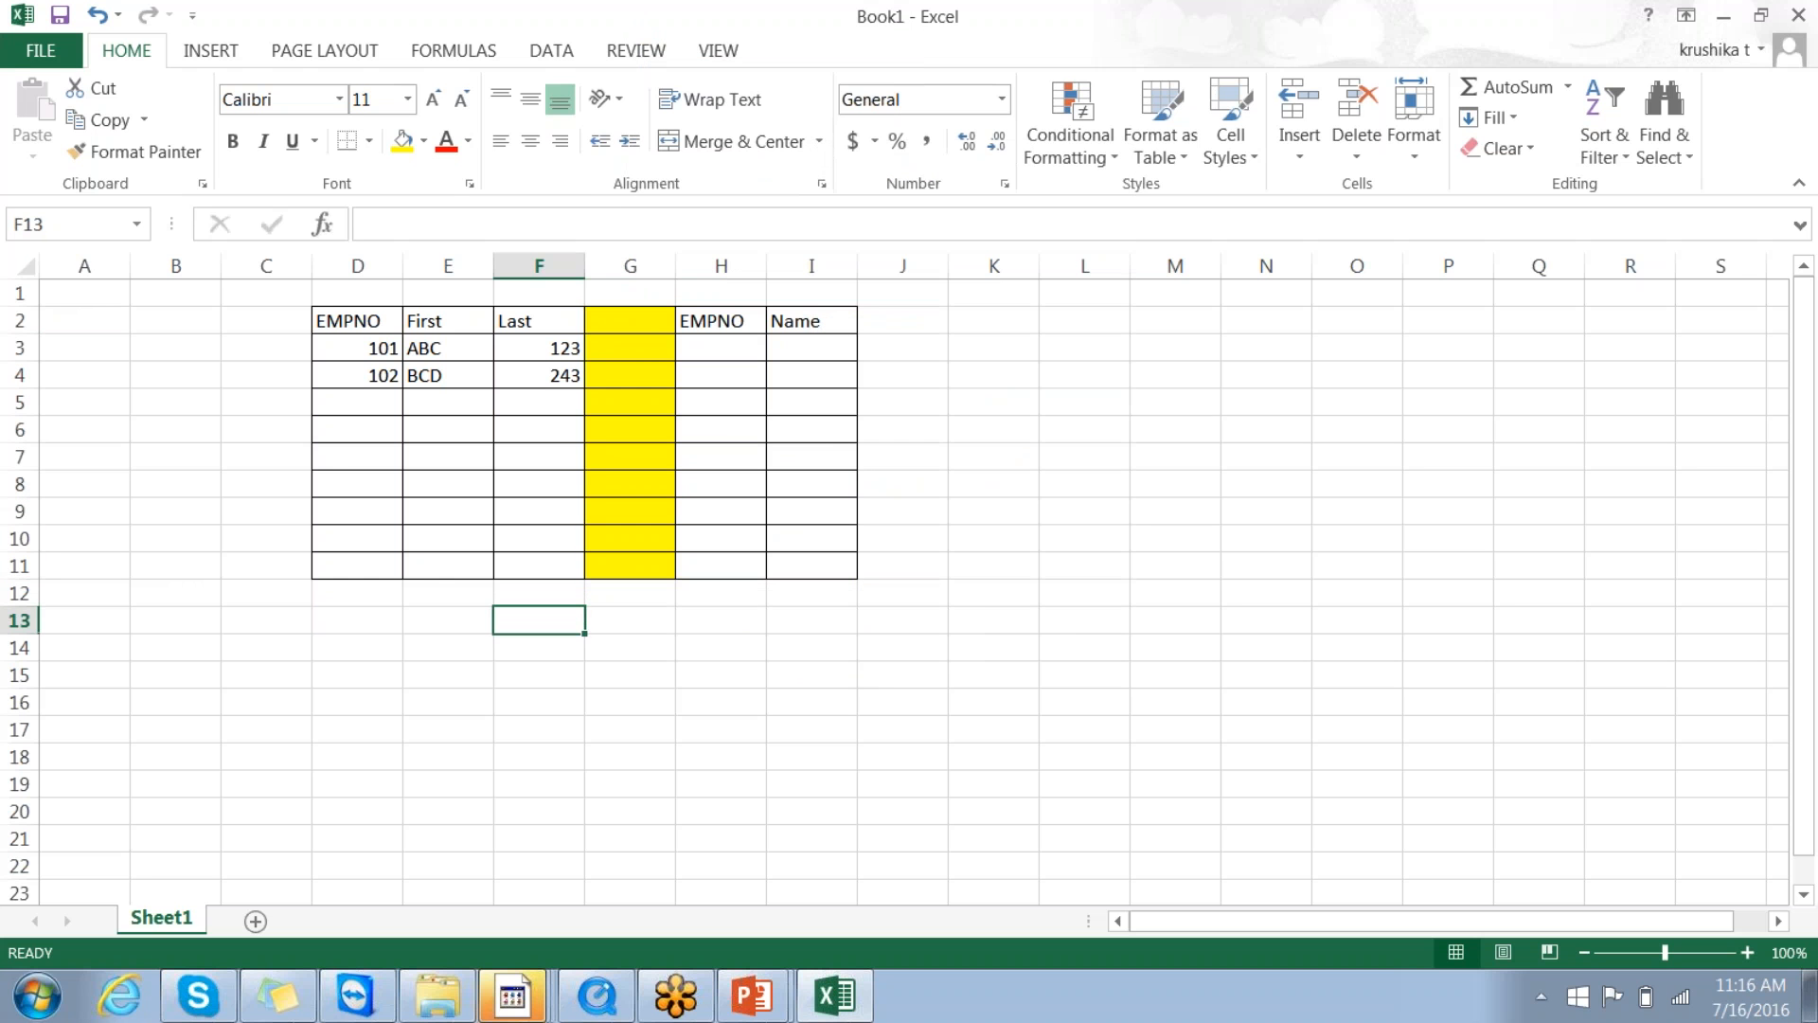
pyautogui.click(618, 347)
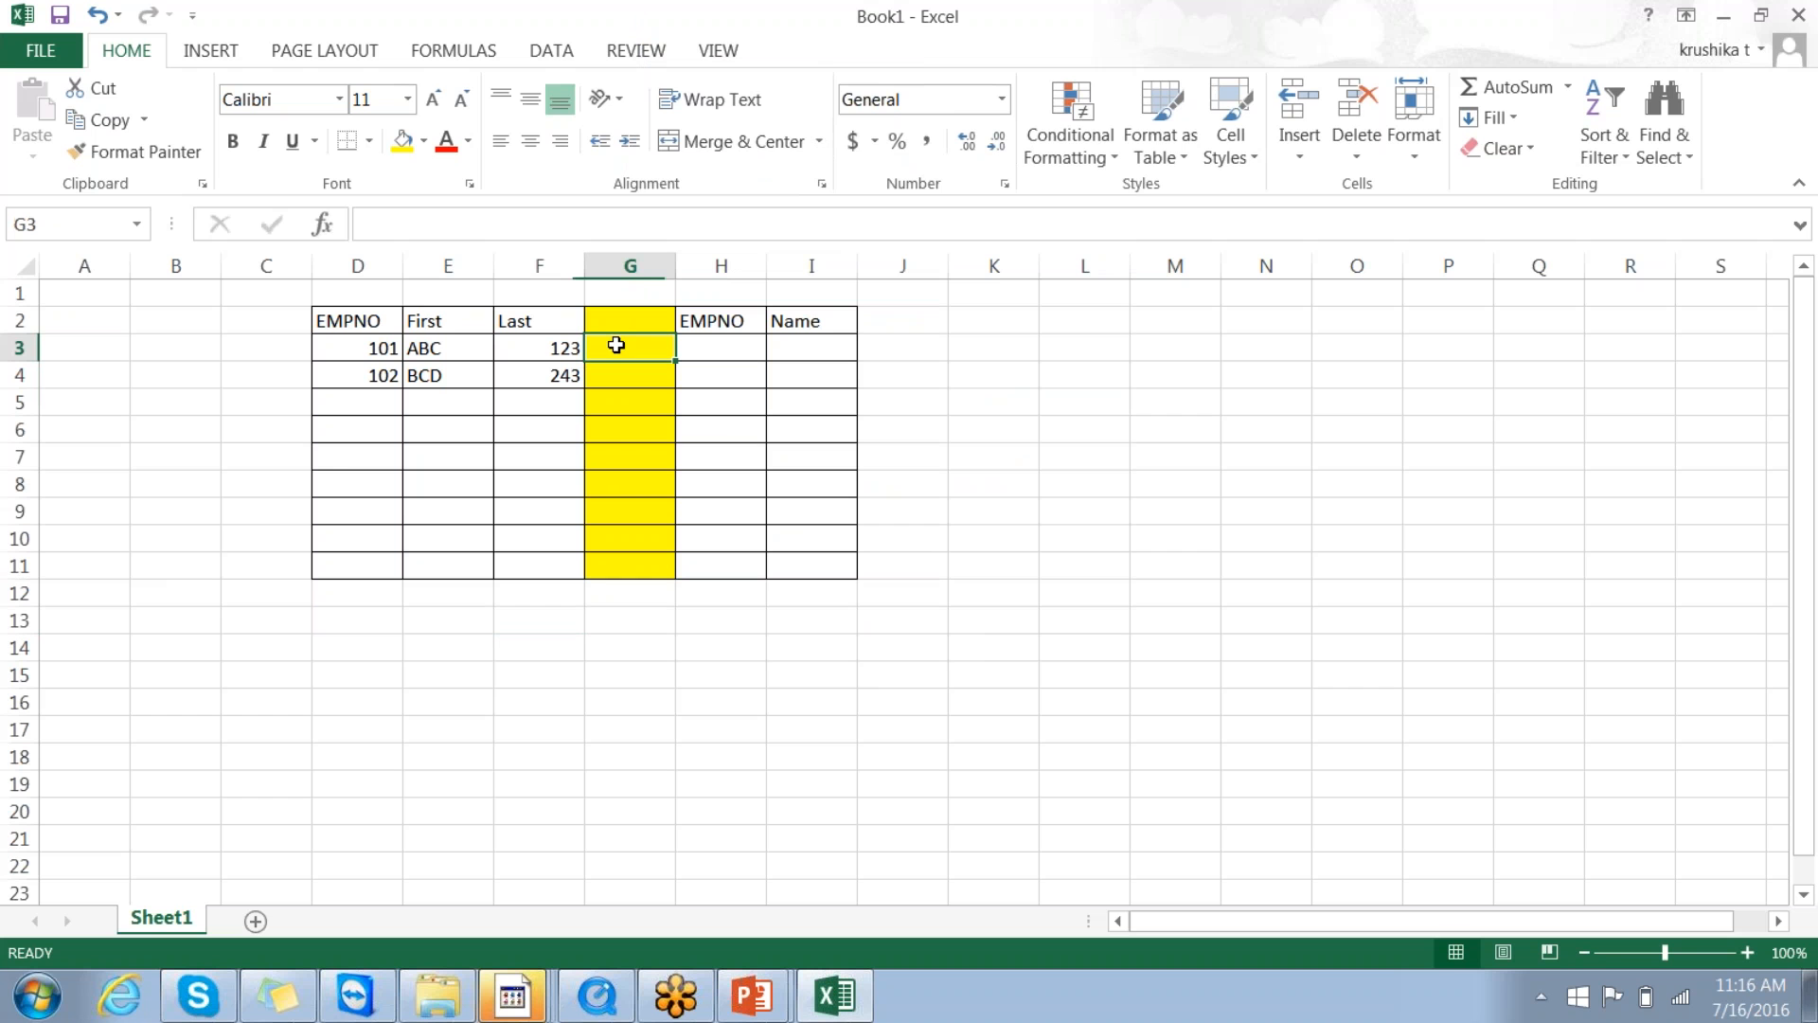
pyautogui.write('Concat')
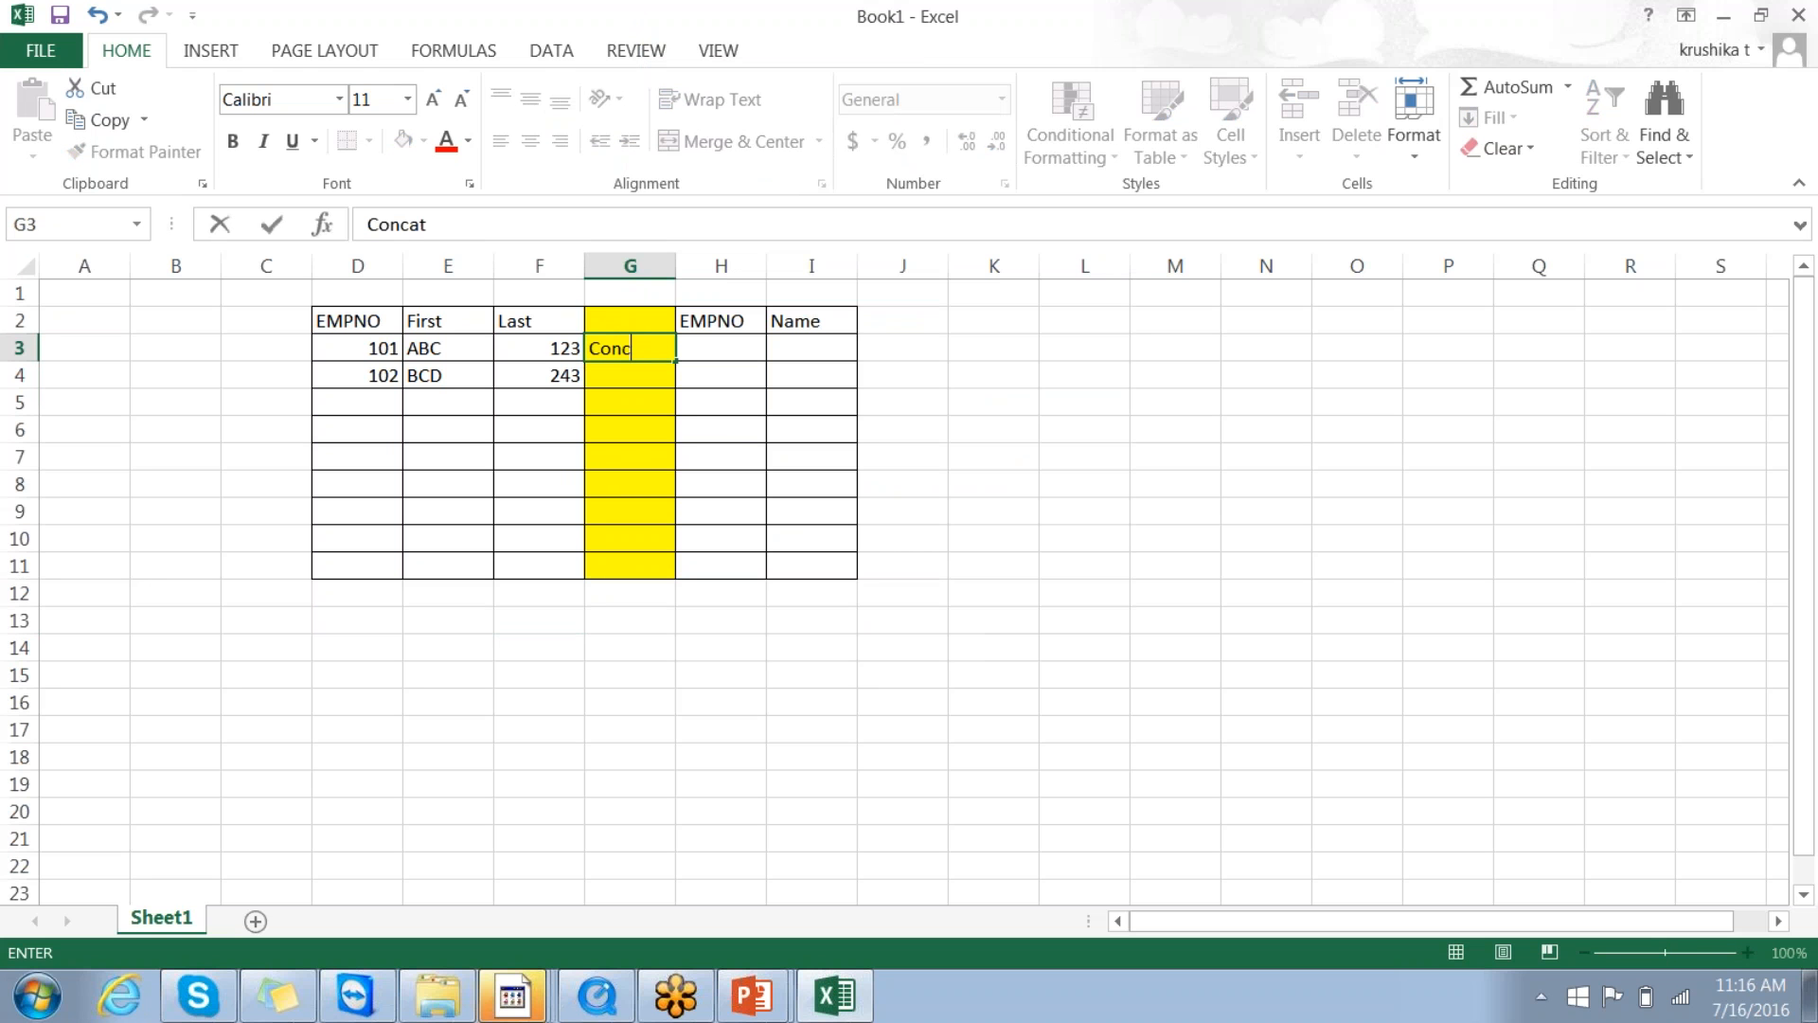
pyautogui.press('BackSpace')
pyautogui.press('BackSpace')
pyautogui.write('=')
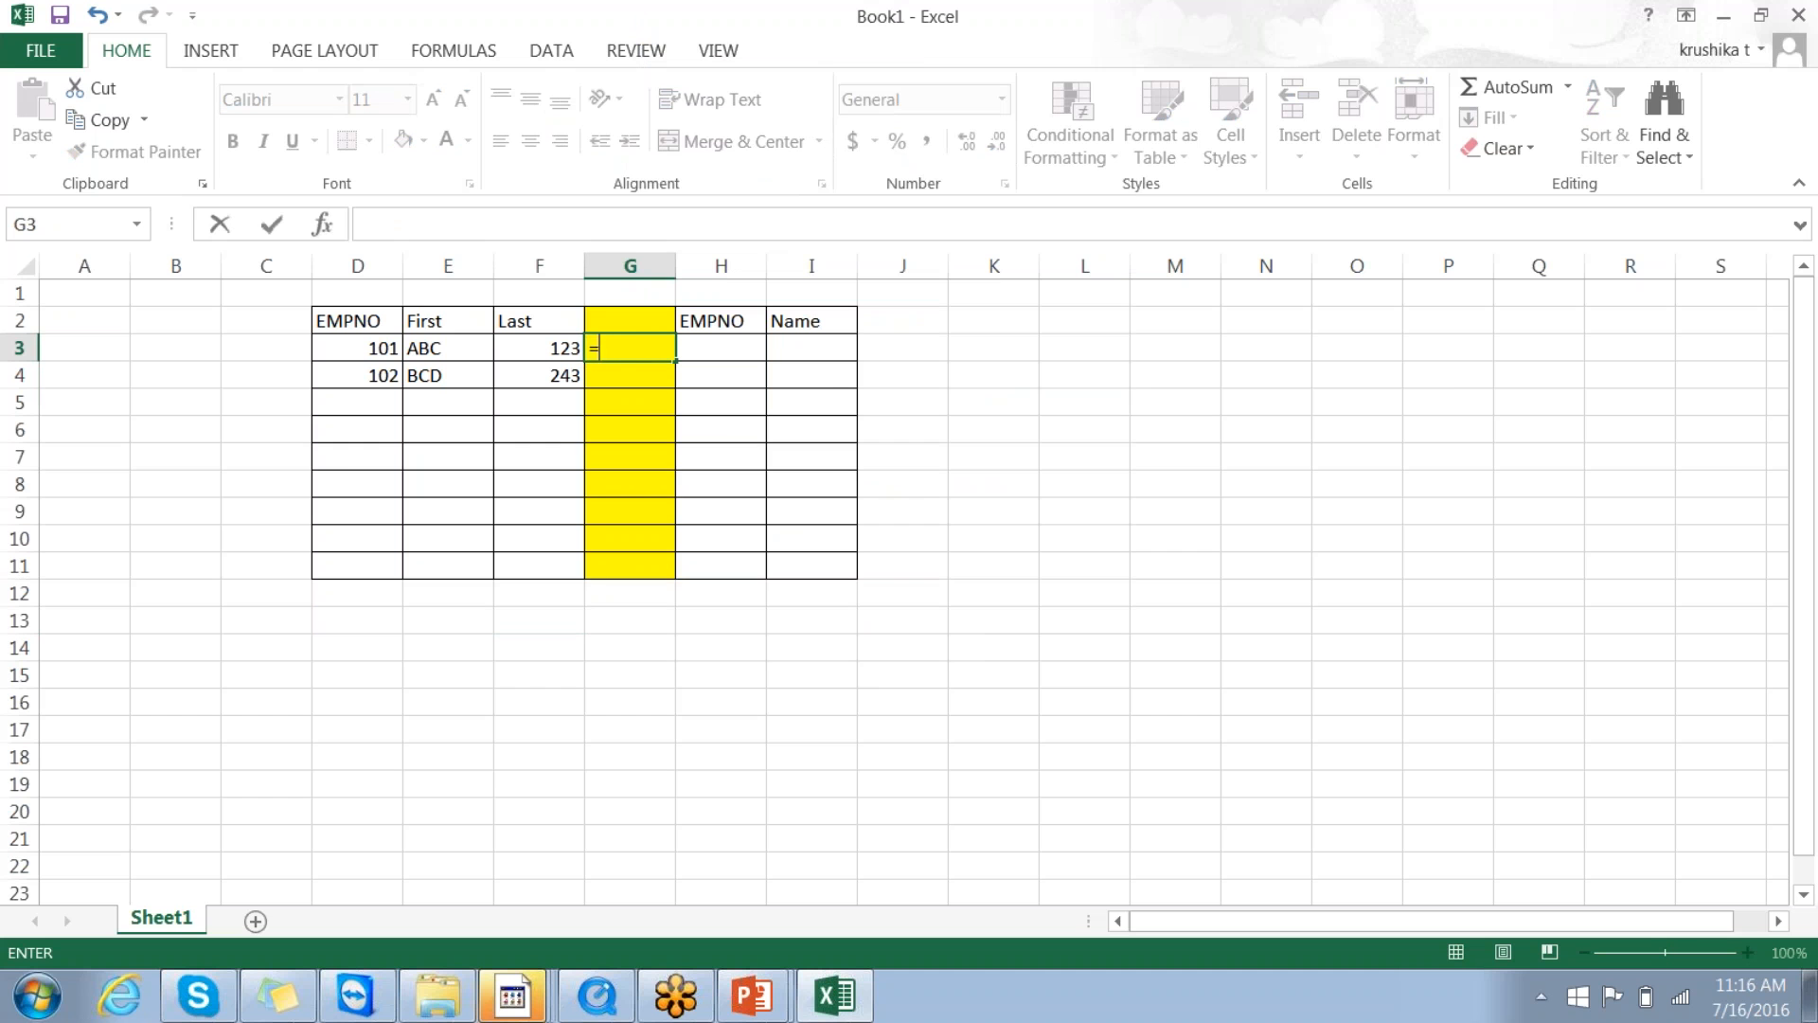
pyautogui.write('cnatoncat')
pyautogui.click(611, 347)
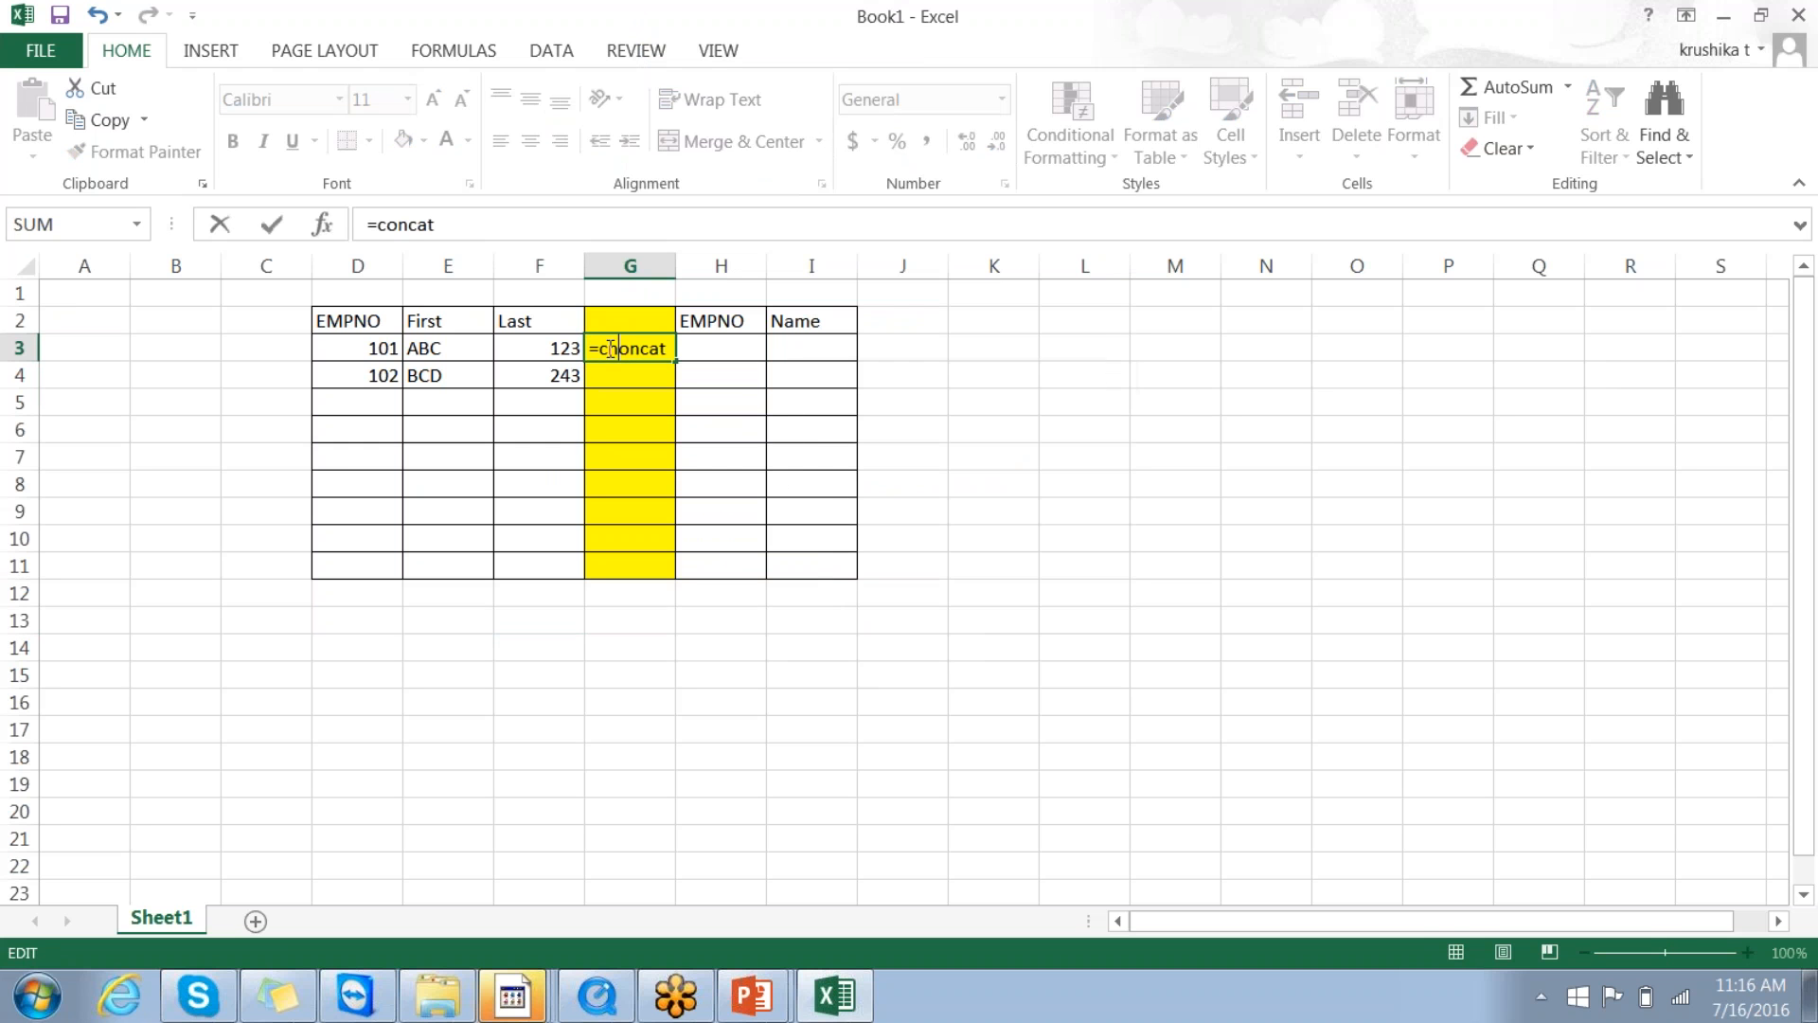
pyautogui.write('nat')
pyautogui.click(611, 347)
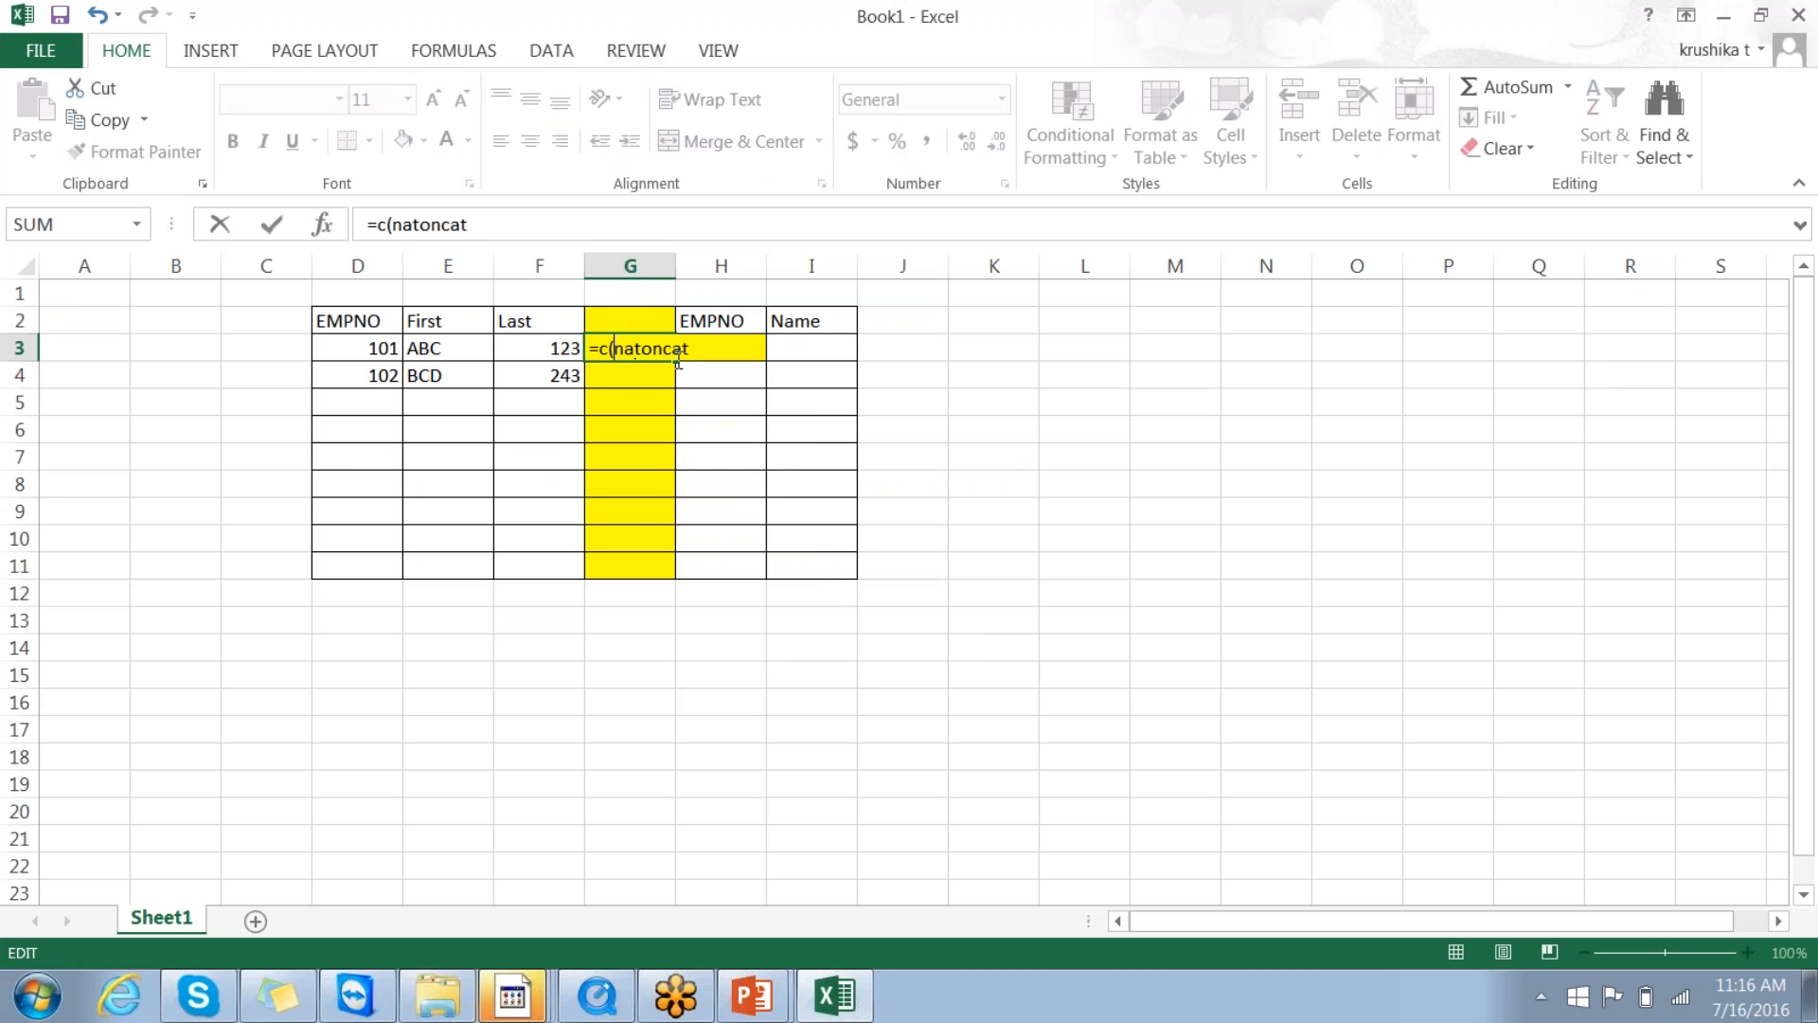
pyautogui.press('BackSpace')
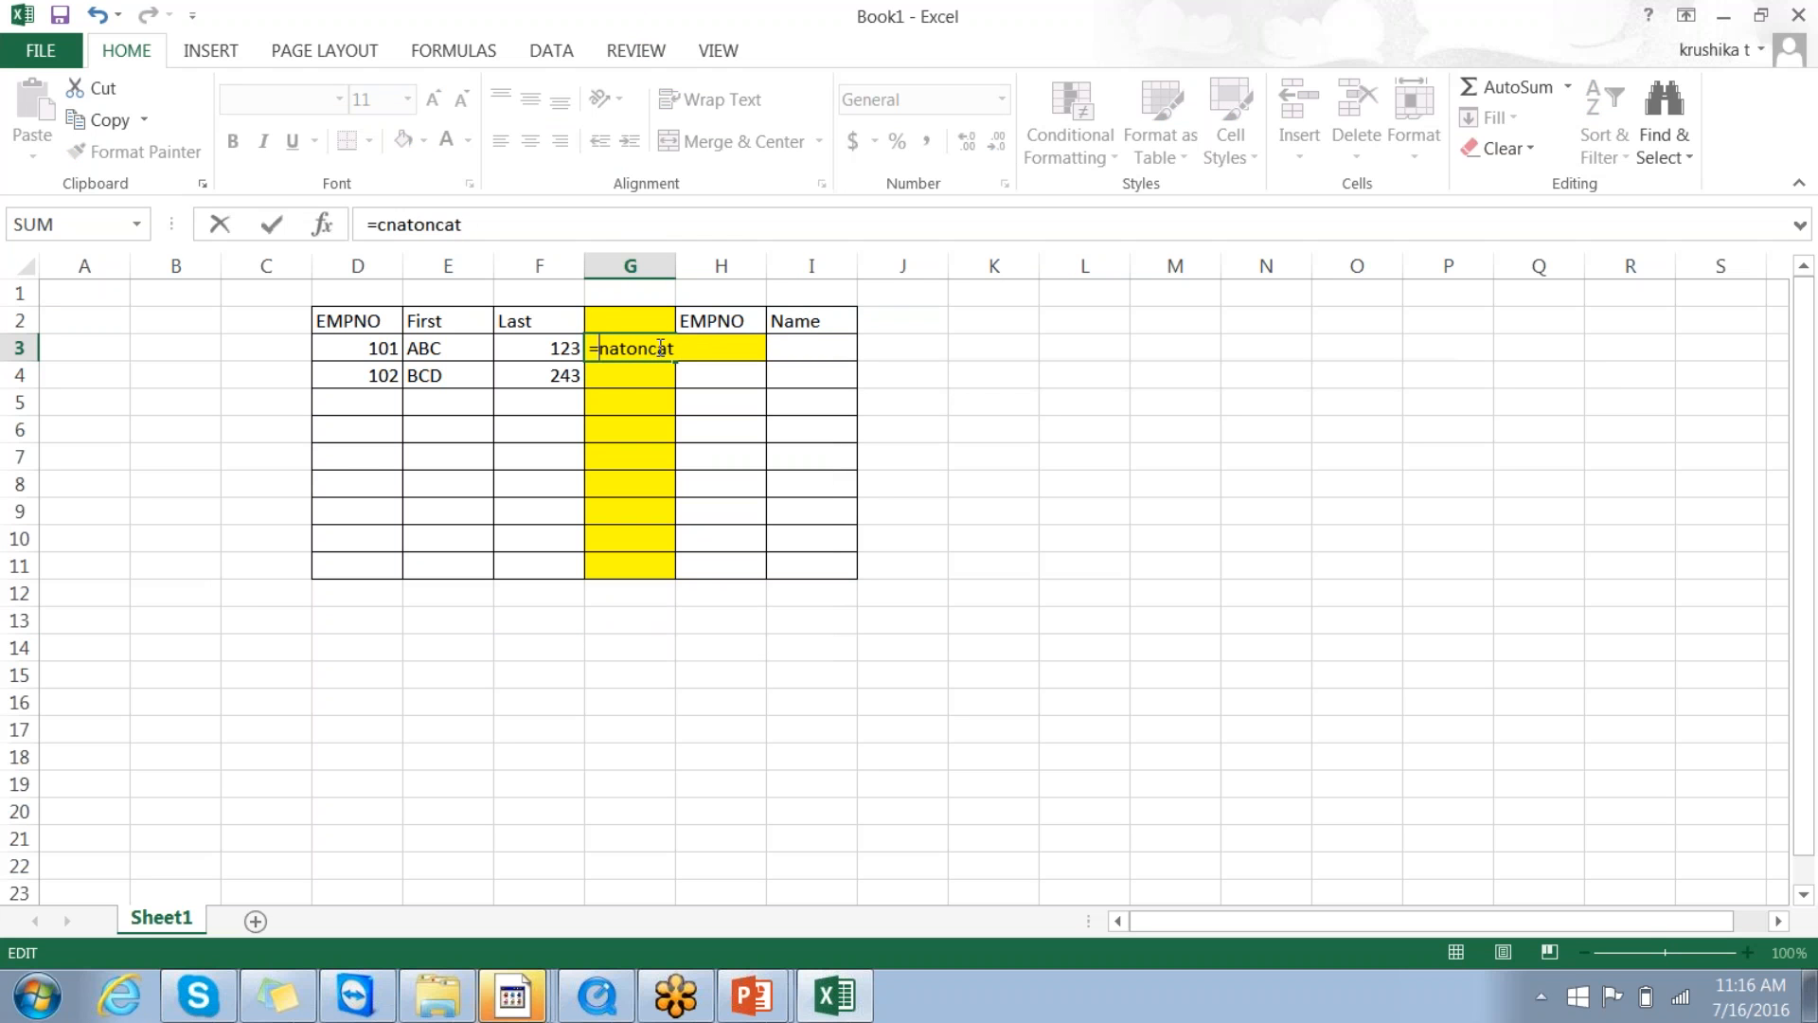
pyautogui.press('Delete')
pyautogui.press('Delete')
pyautogui.press('Delete')
pyautogui.press('Delete')
pyautogui.press('Escape')
pyautogui.moveTo(719, 483); pyautogui.dragTo(709, 504)
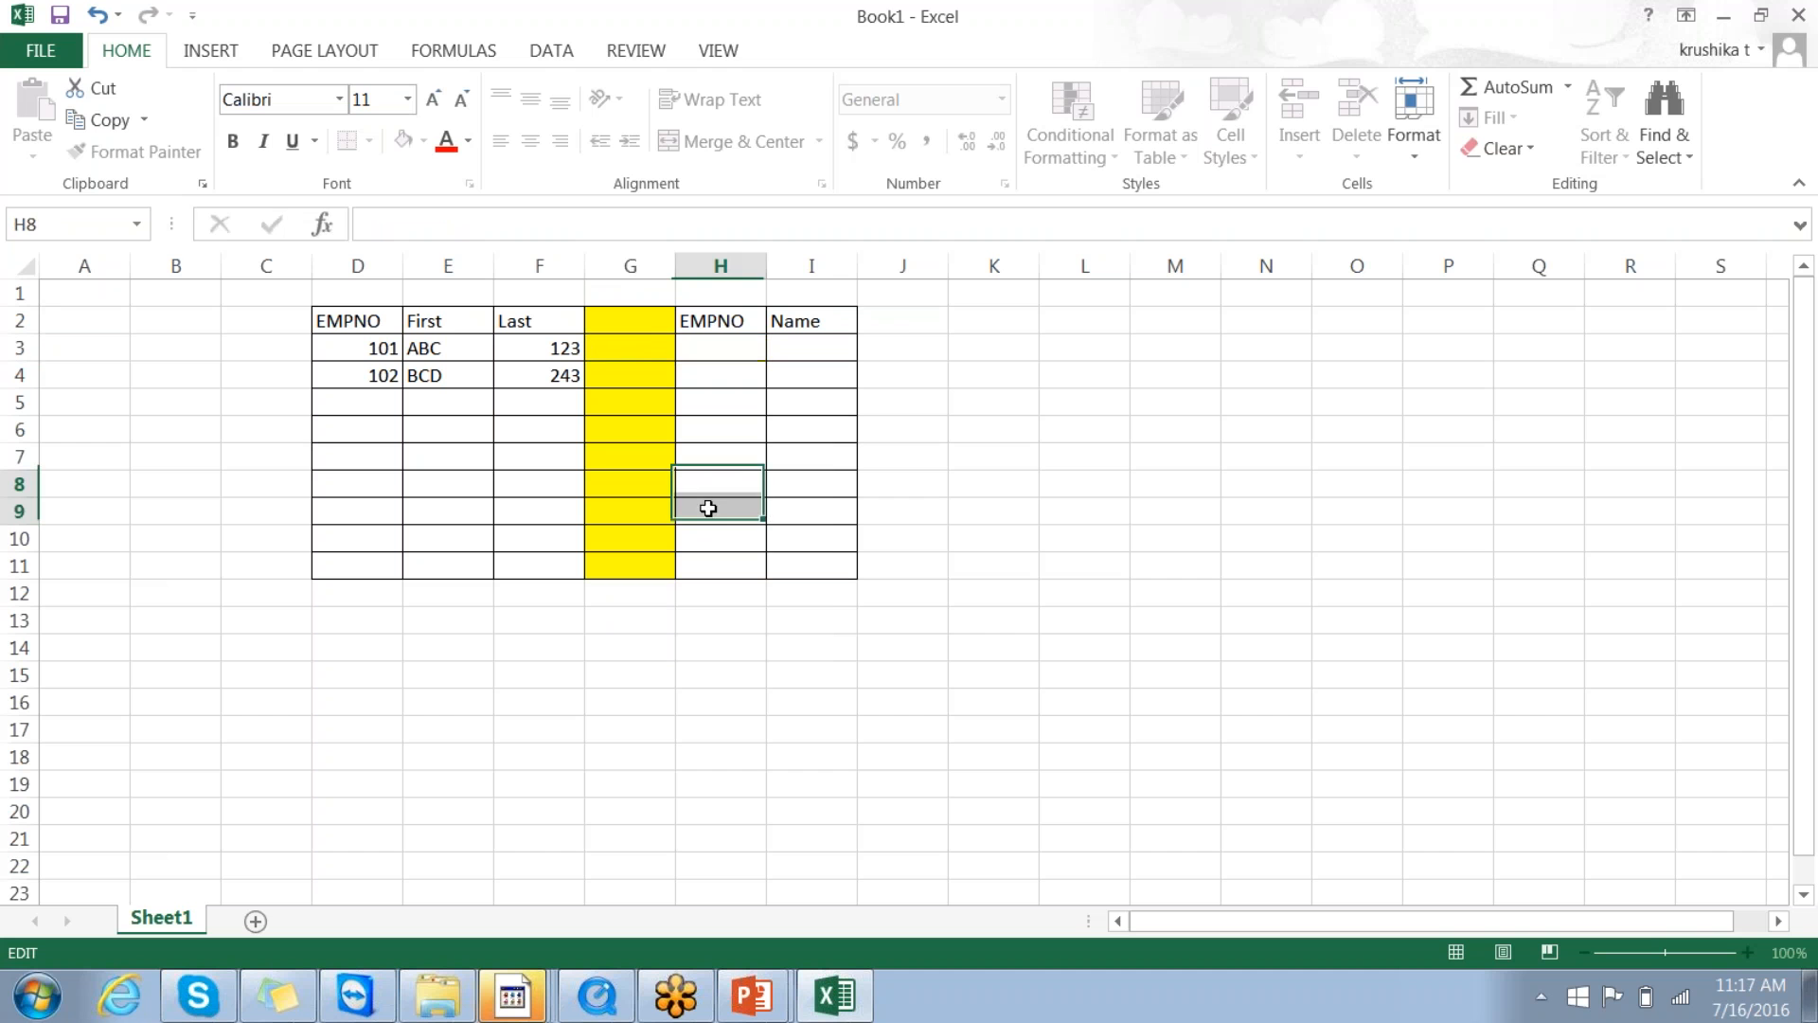
# Step: Widen column G to about twice its width and enter "concatenate" in cell G3
pyautogui.moveTo(675, 266); pyautogui.dragTo(765, 266)
pyautogui.click(646, 344)
pyautogui.write('con')
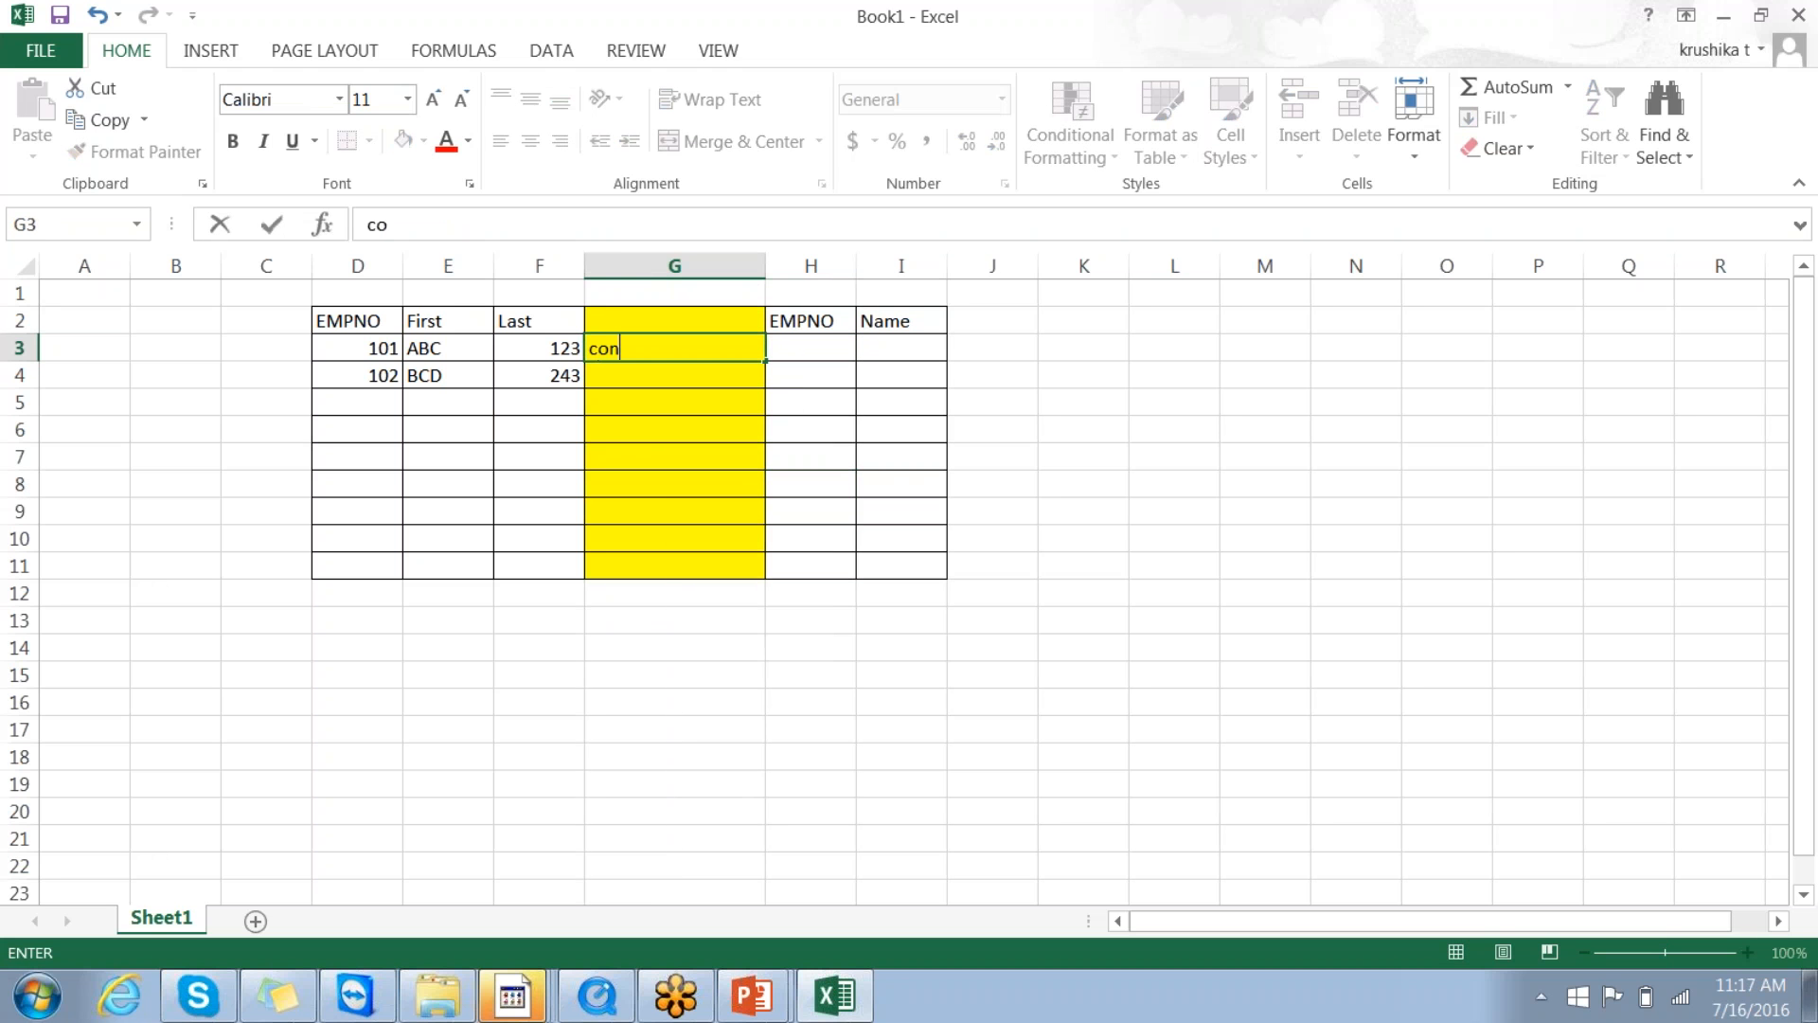
pyautogui.write('ctnat')
pyautogui.press('BackSpace')
pyautogui.press('BackSpace')
pyautogui.press('BackSpace')
pyautogui.write('conmatenate')
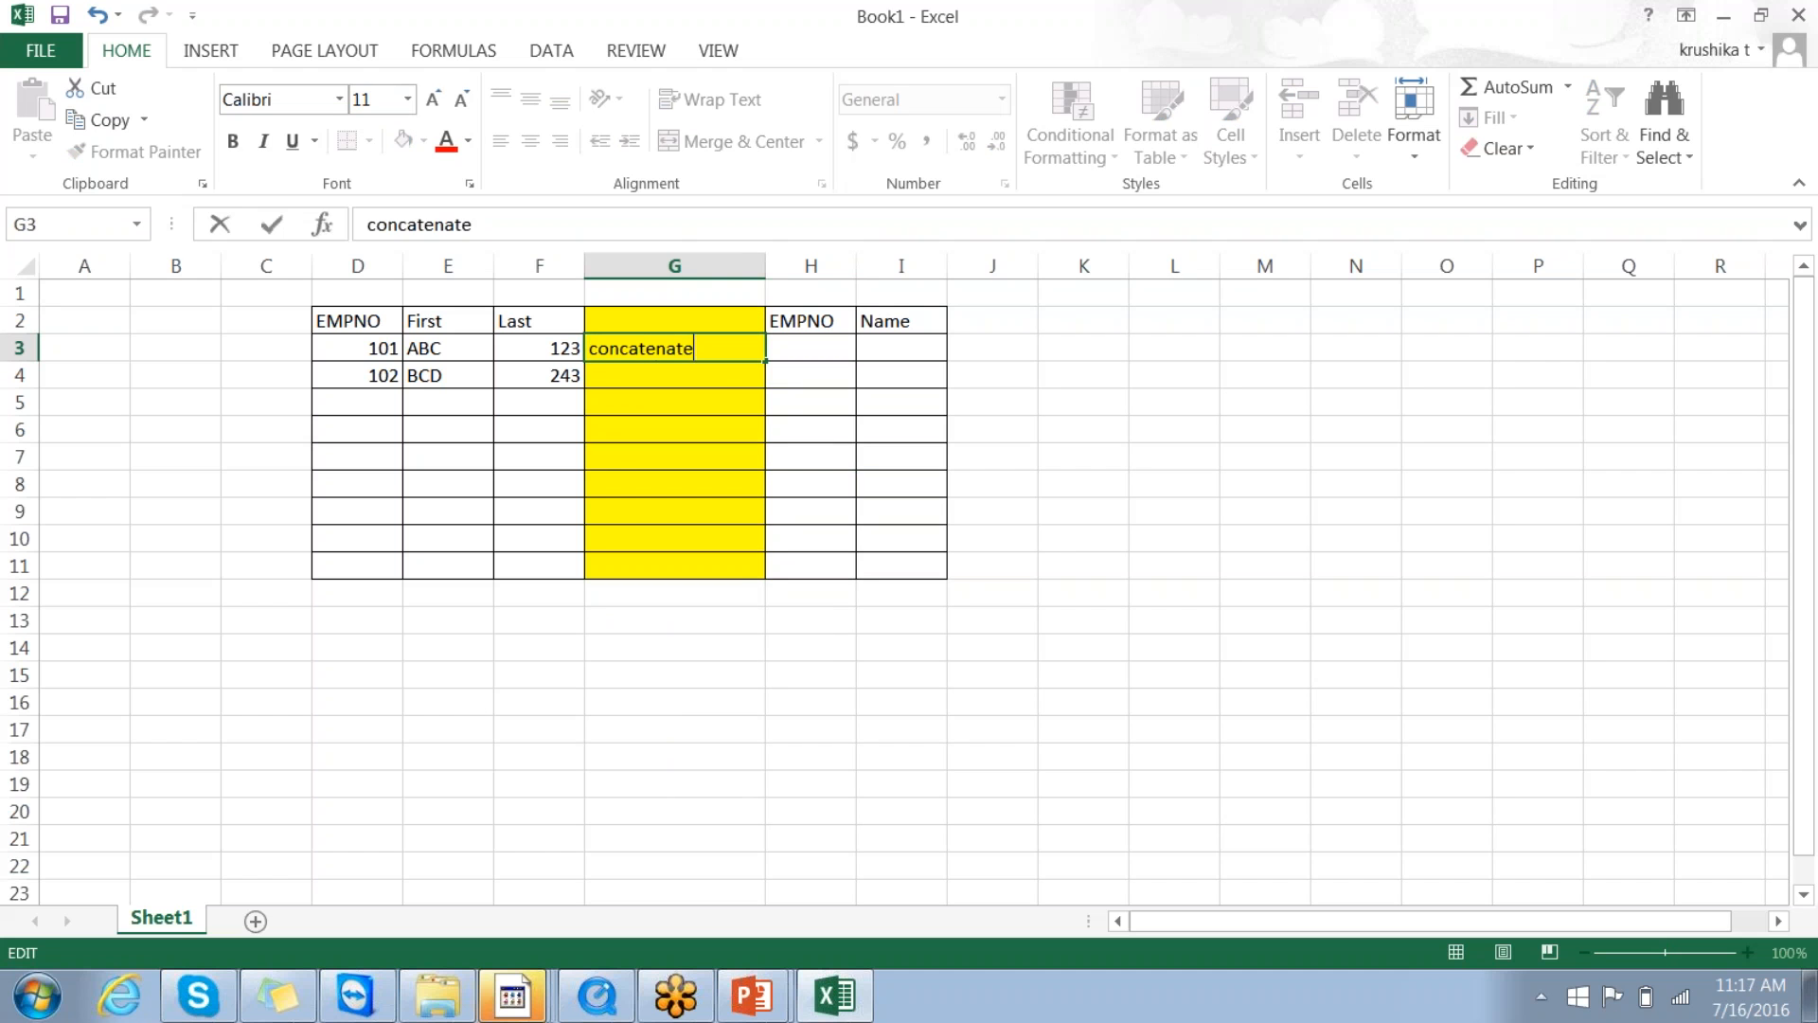
pyautogui.click(538, 757)
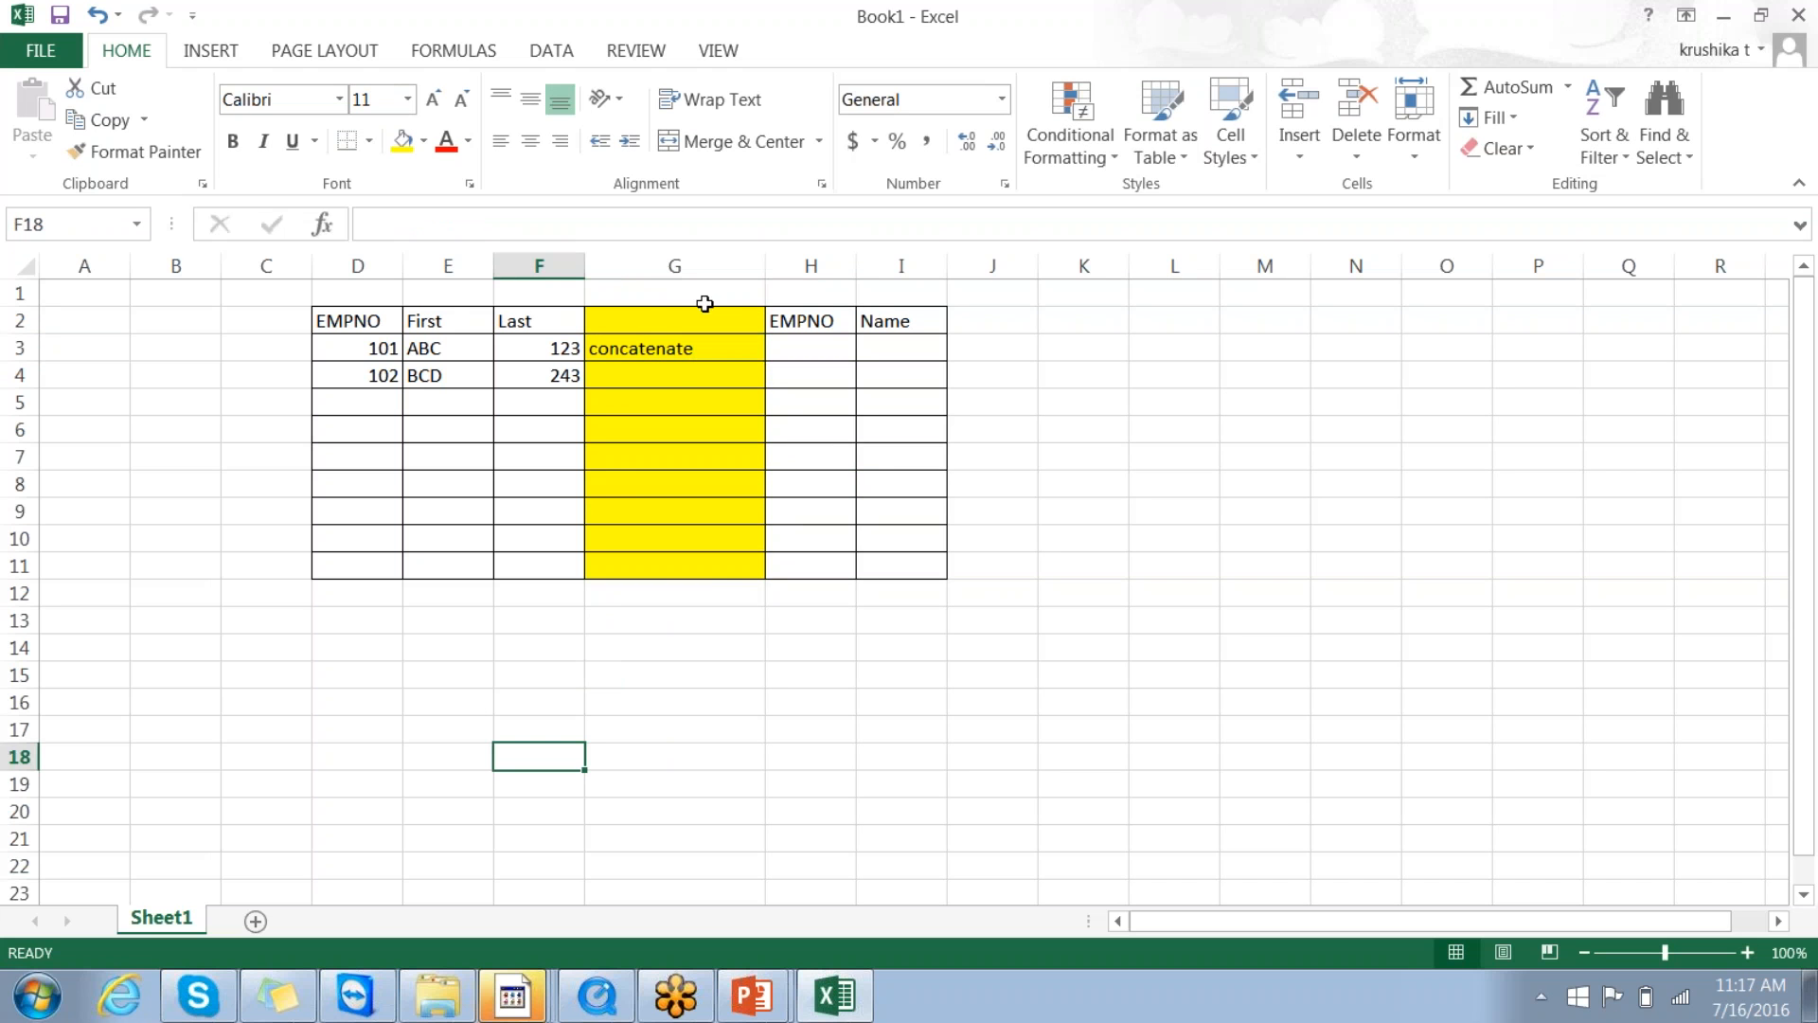
# Step: Enter the heading EXP in cell G1 above the yellow column
pyautogui.click(653, 294)
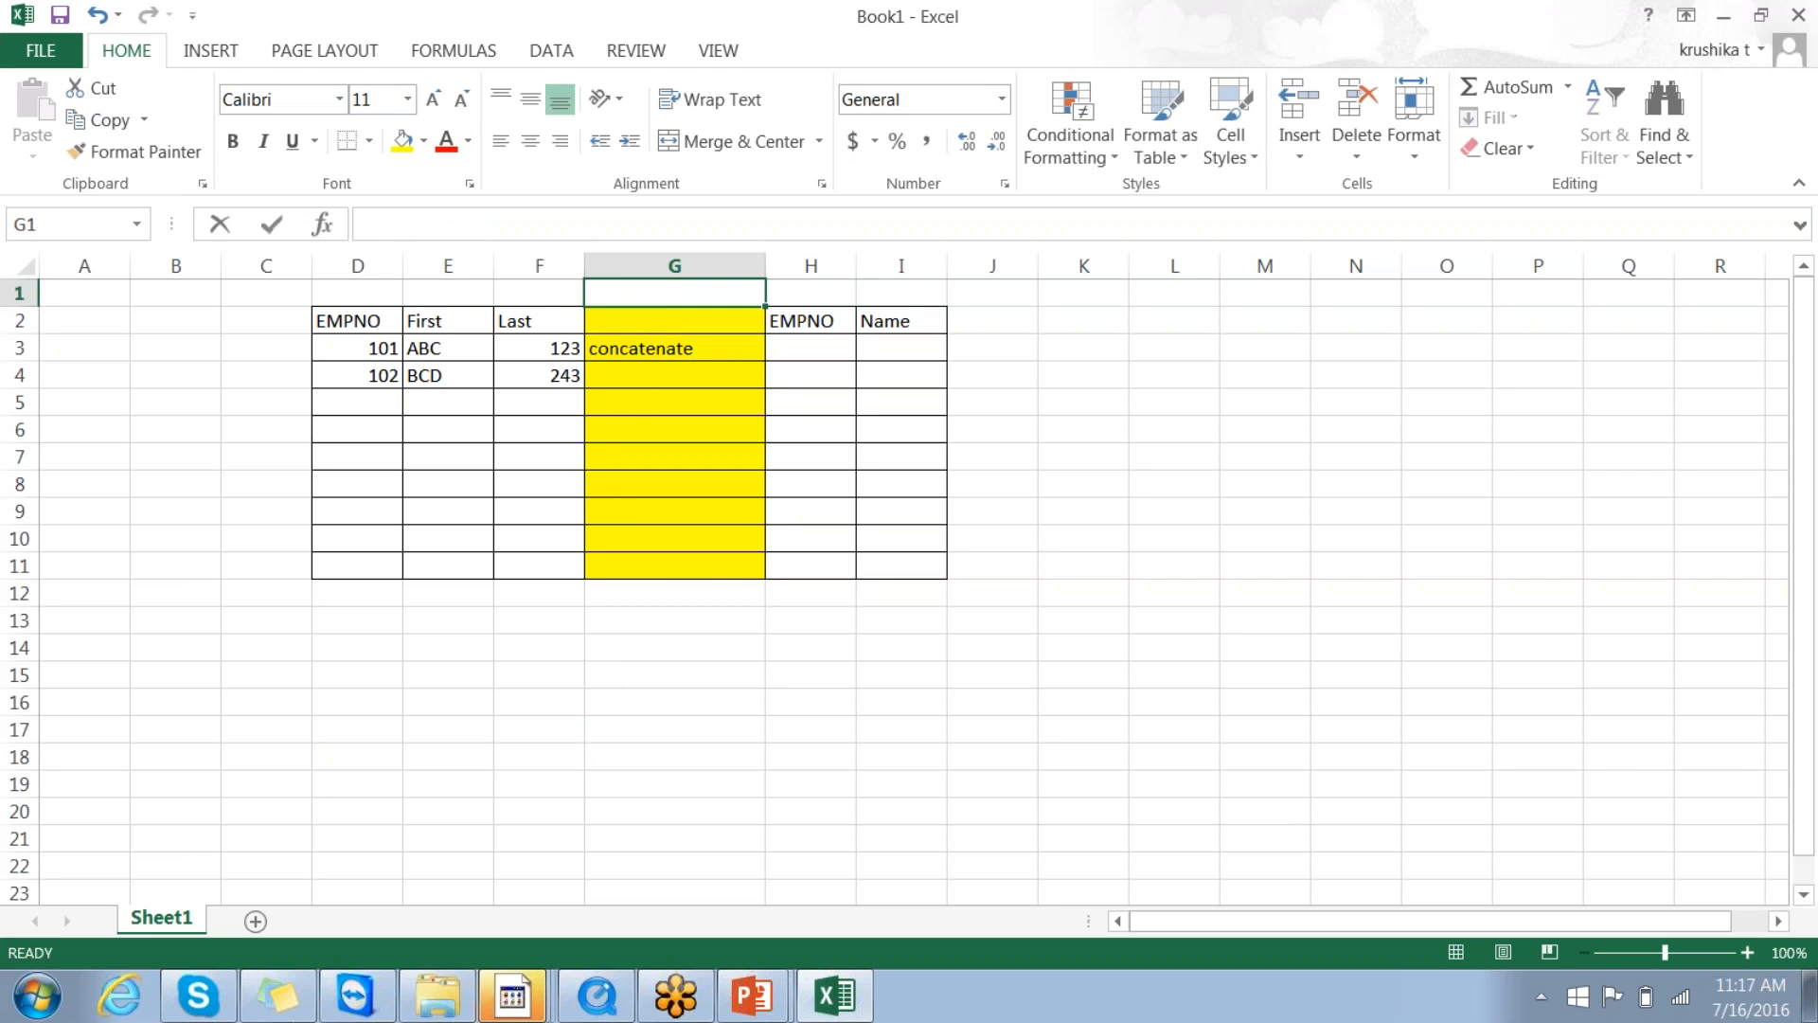
pyautogui.write('EXP')
pyautogui.click(606, 753)
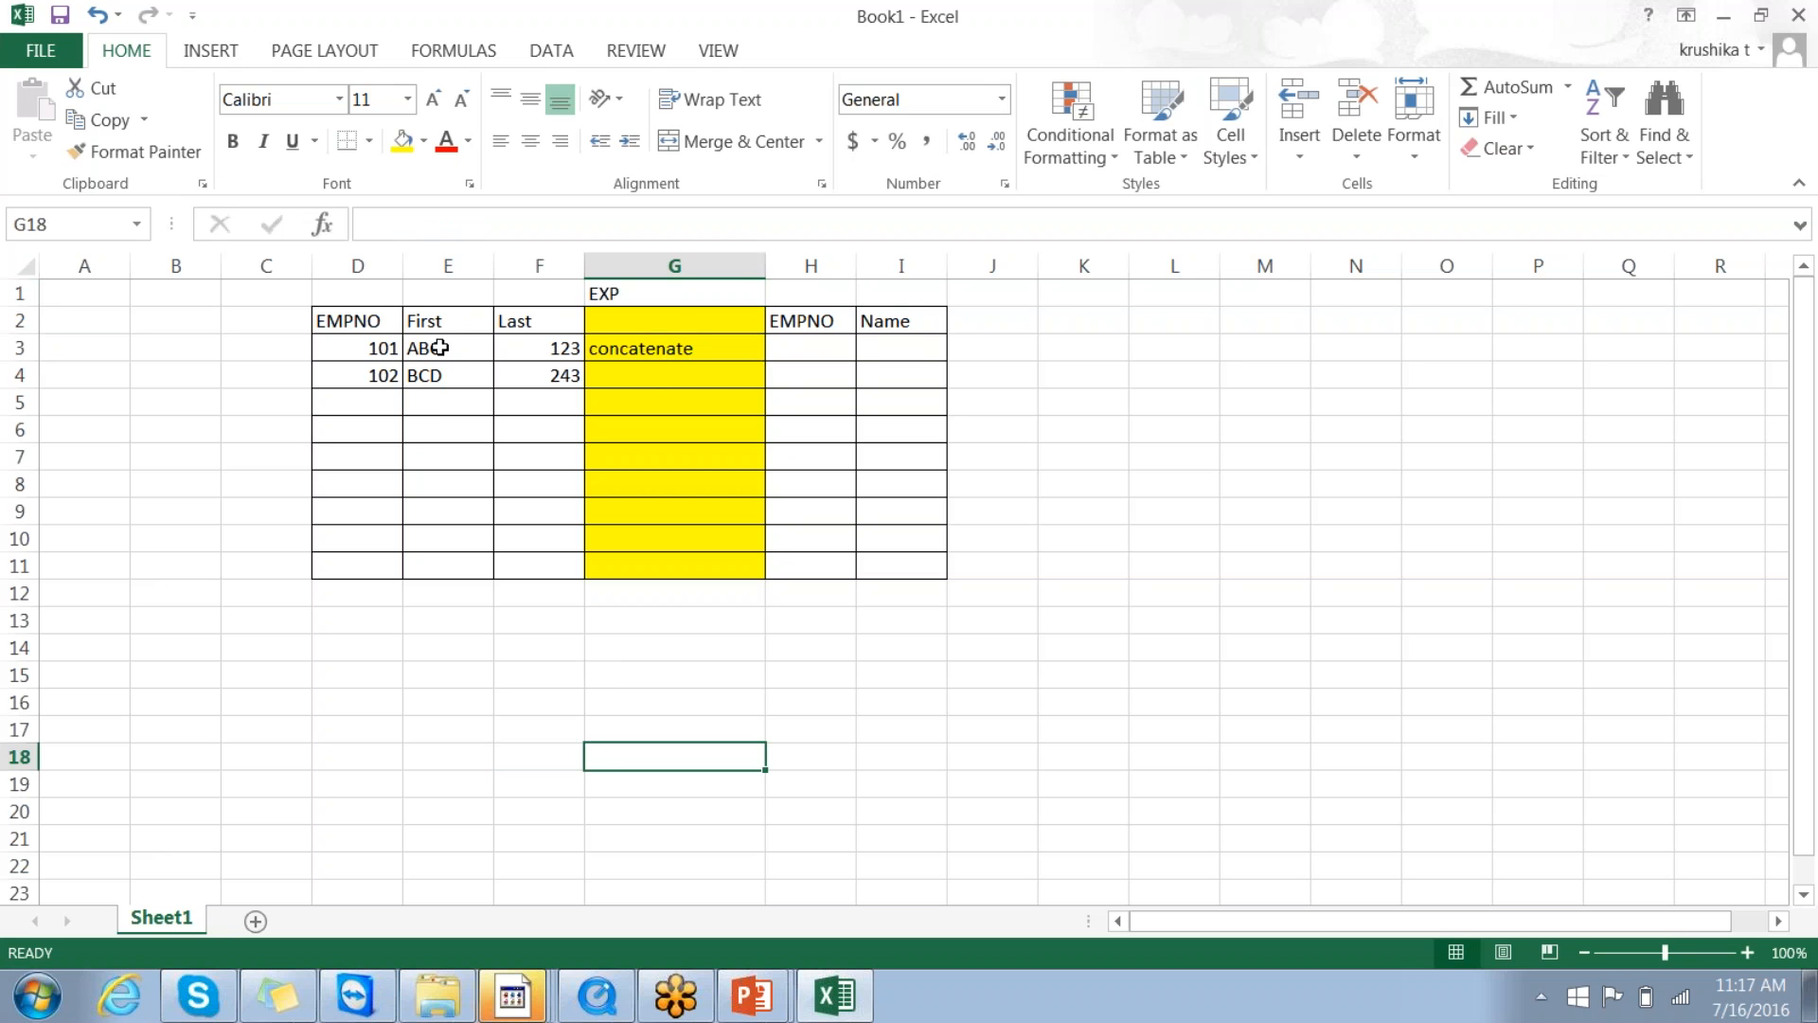
# Step: Fill row 3 of the second table with EMPNO 101 and Name ABC123, widening the Name column to fit
pyautogui.click(804, 346)
pyautogui.write('101')
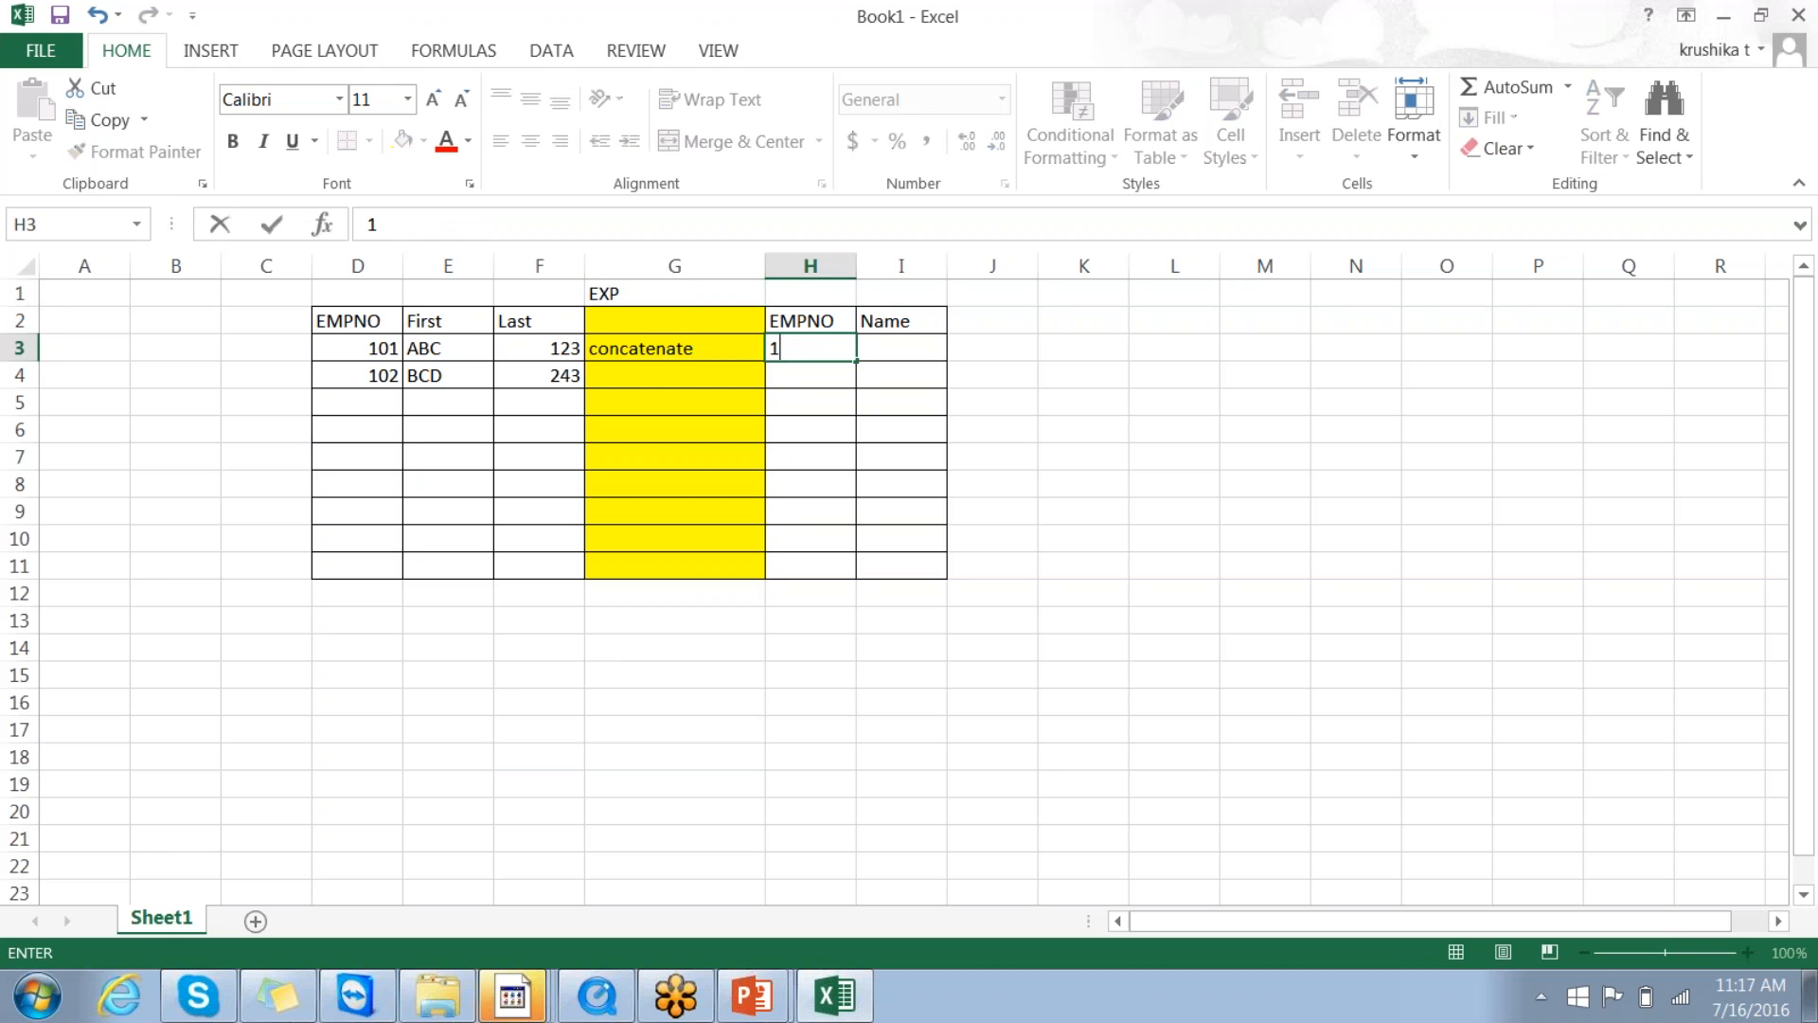
pyautogui.click(902, 348)
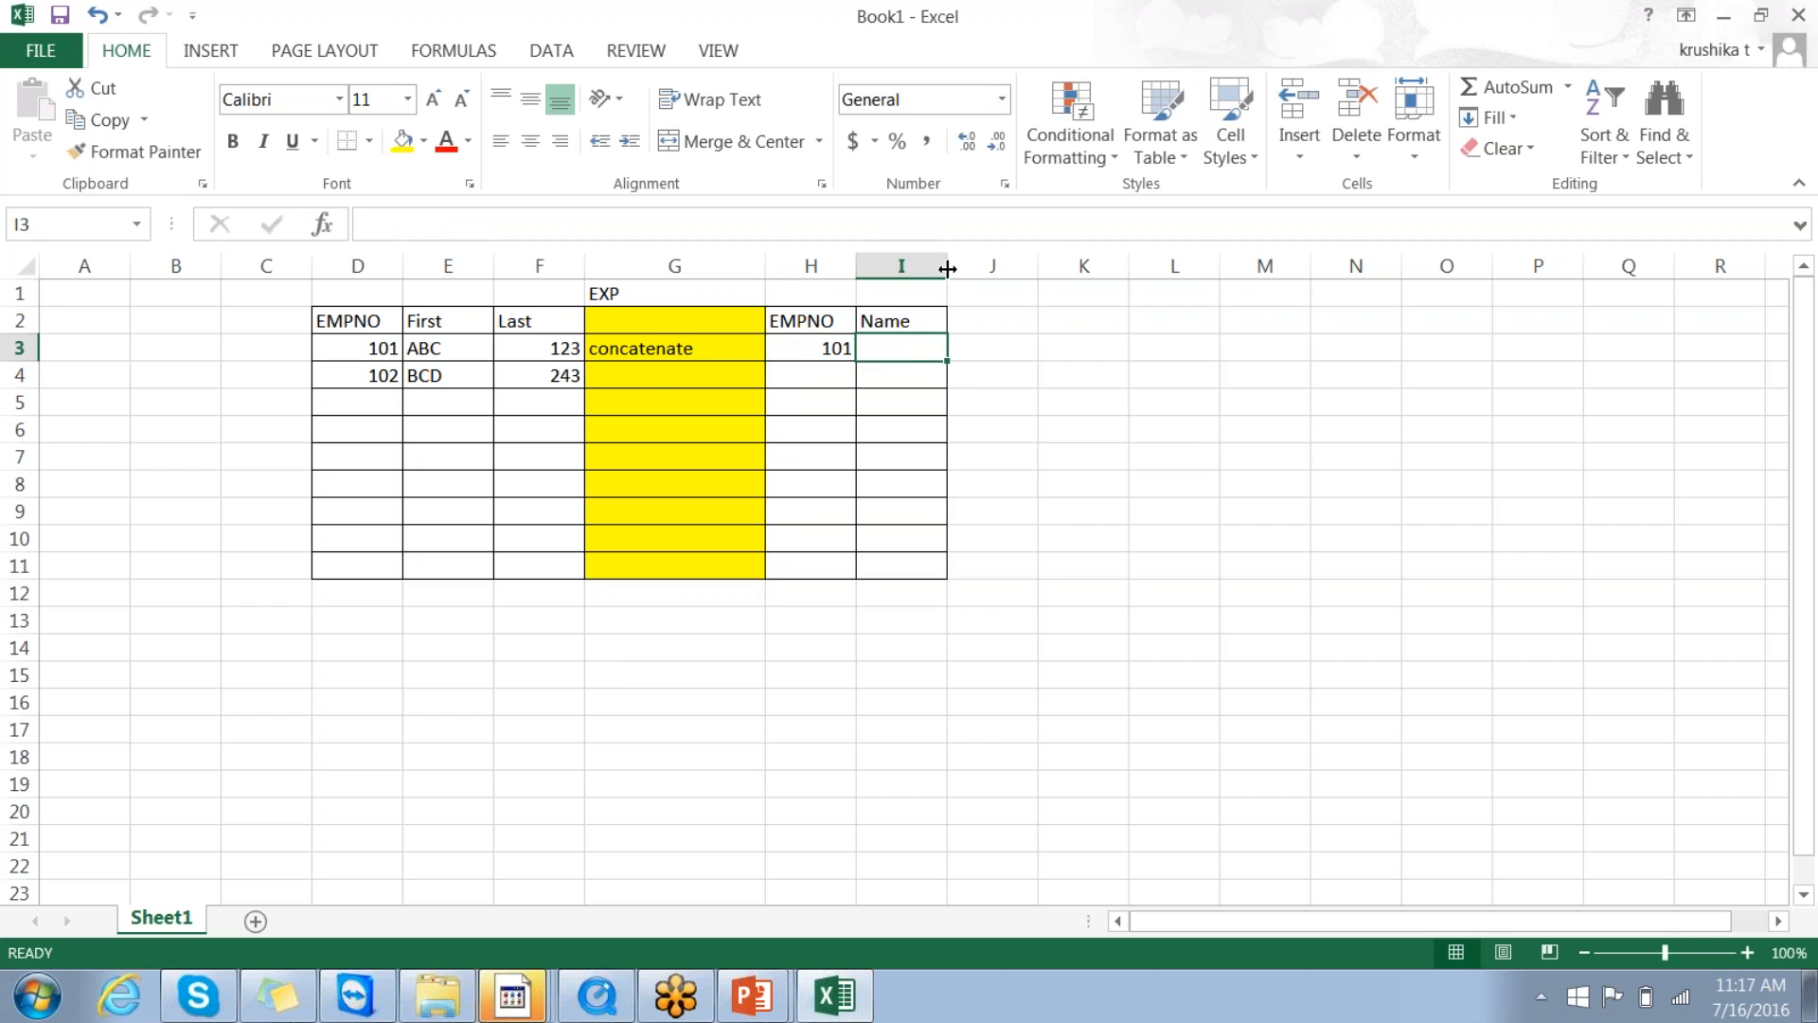
pyautogui.moveTo(947, 265); pyautogui.dragTo(1030, 265)
pyautogui.write('ABCD')
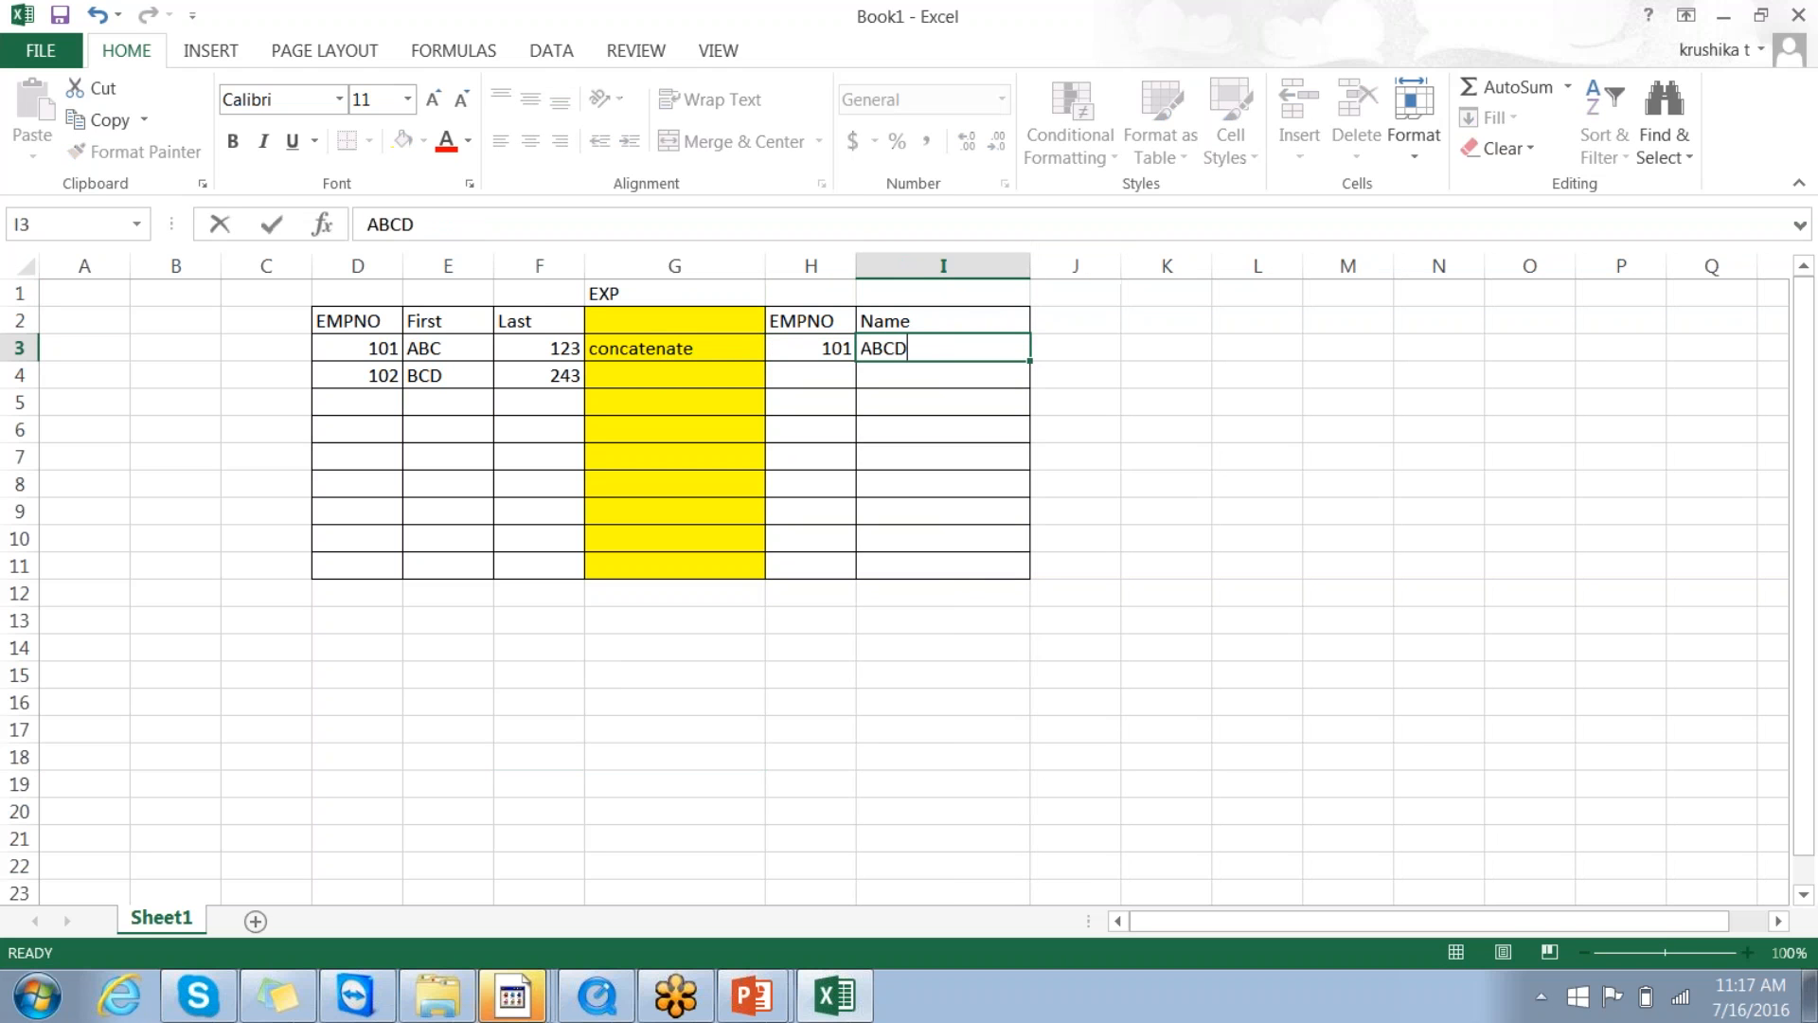
pyautogui.press('BackSpace')
pyautogui.write('123')
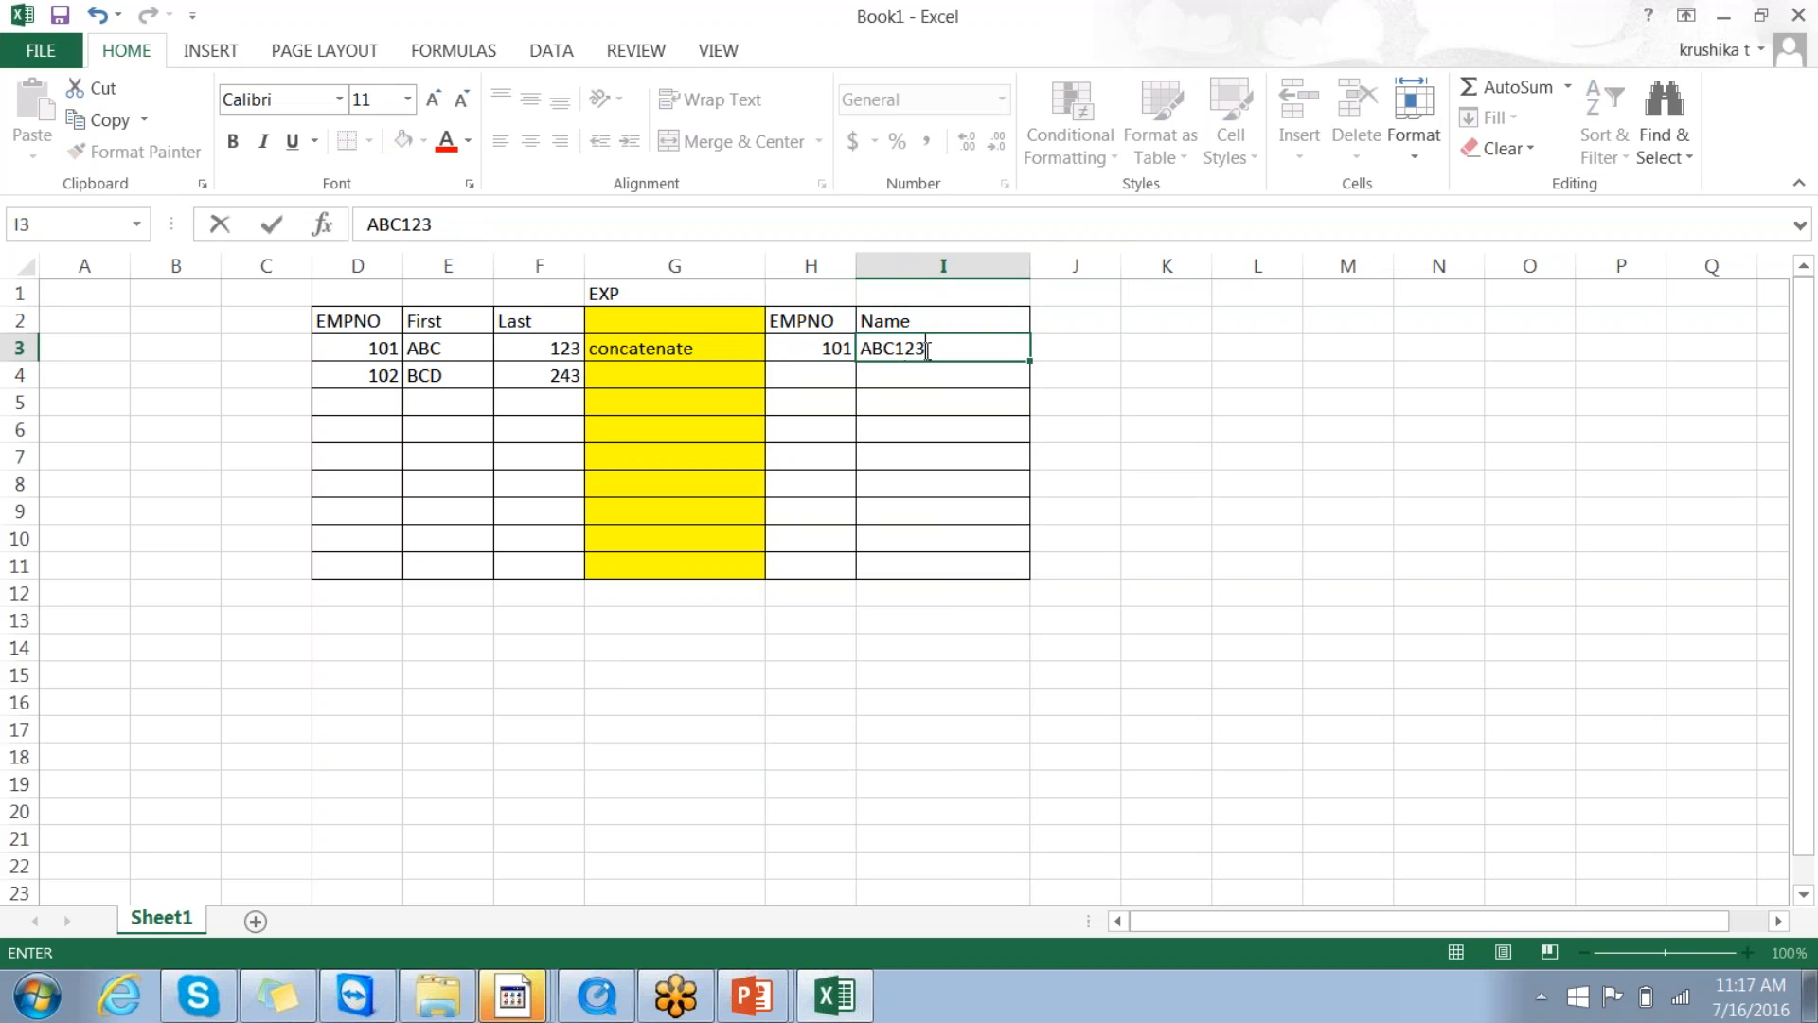
# Step: Fill row 4 of the second table with EMPNO 102 and Name BCD243
pyautogui.click(843, 676)
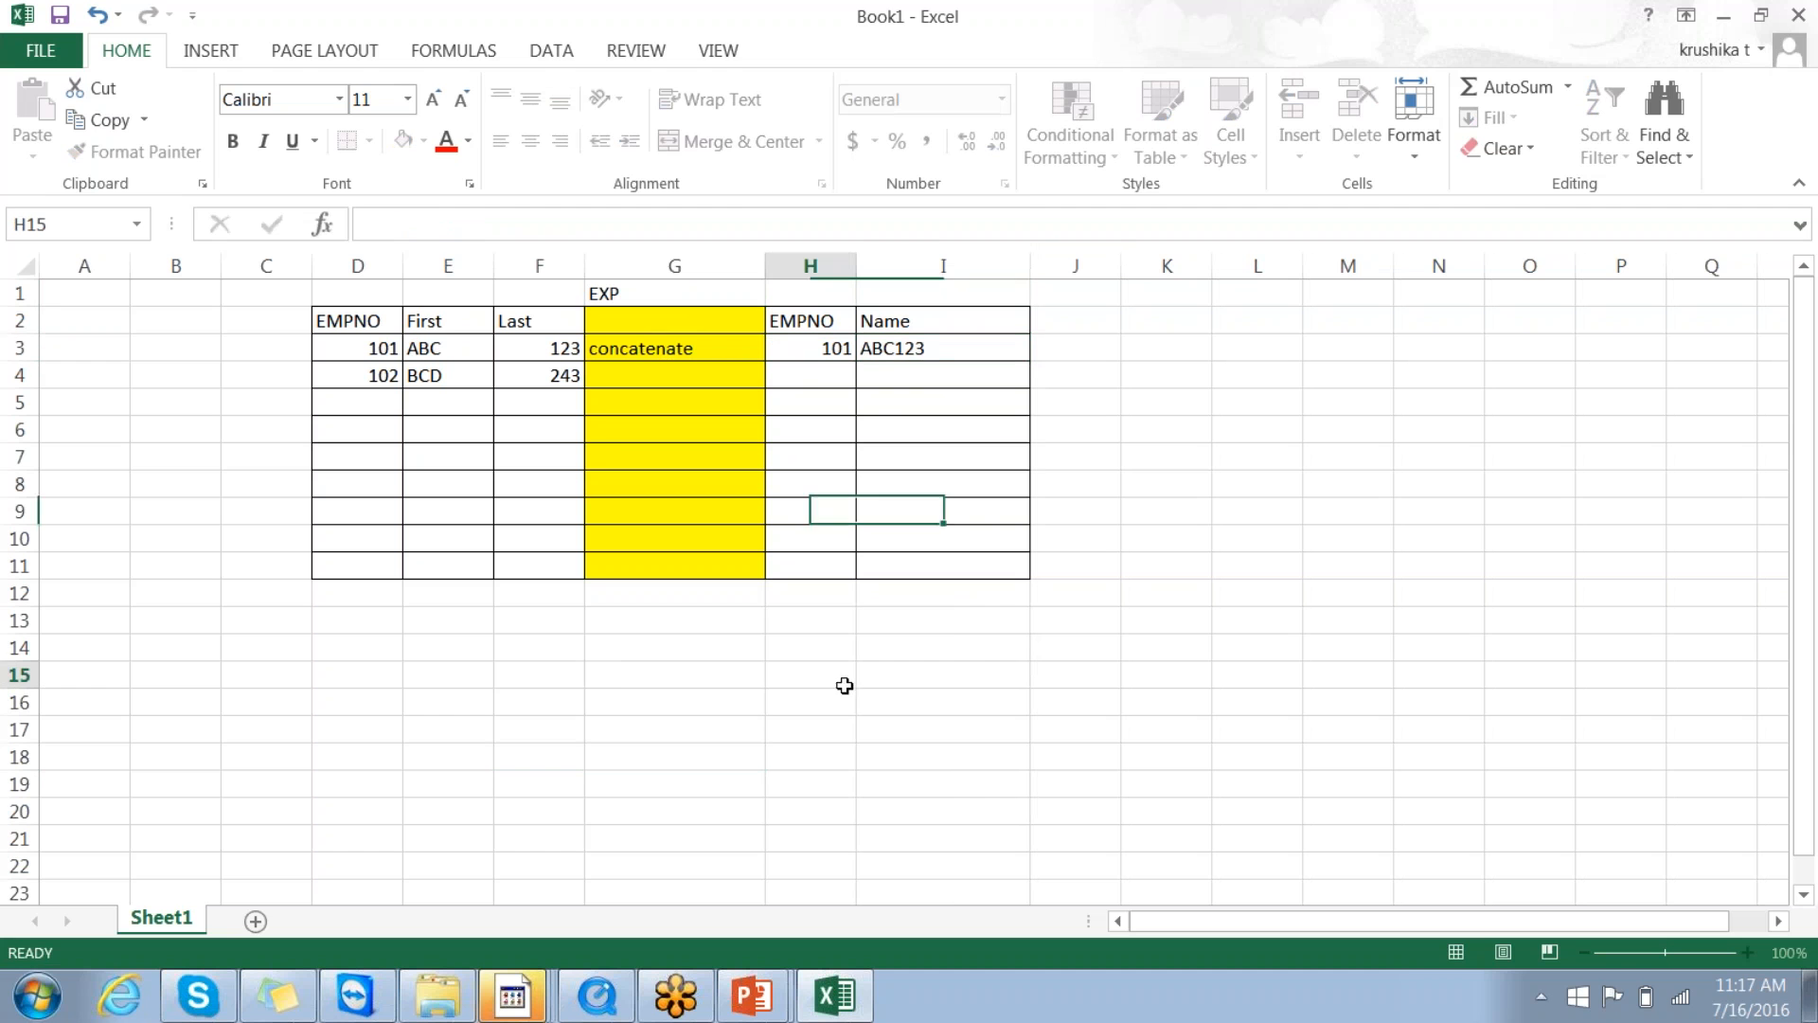
pyautogui.click(814, 372)
pyautogui.write('102')
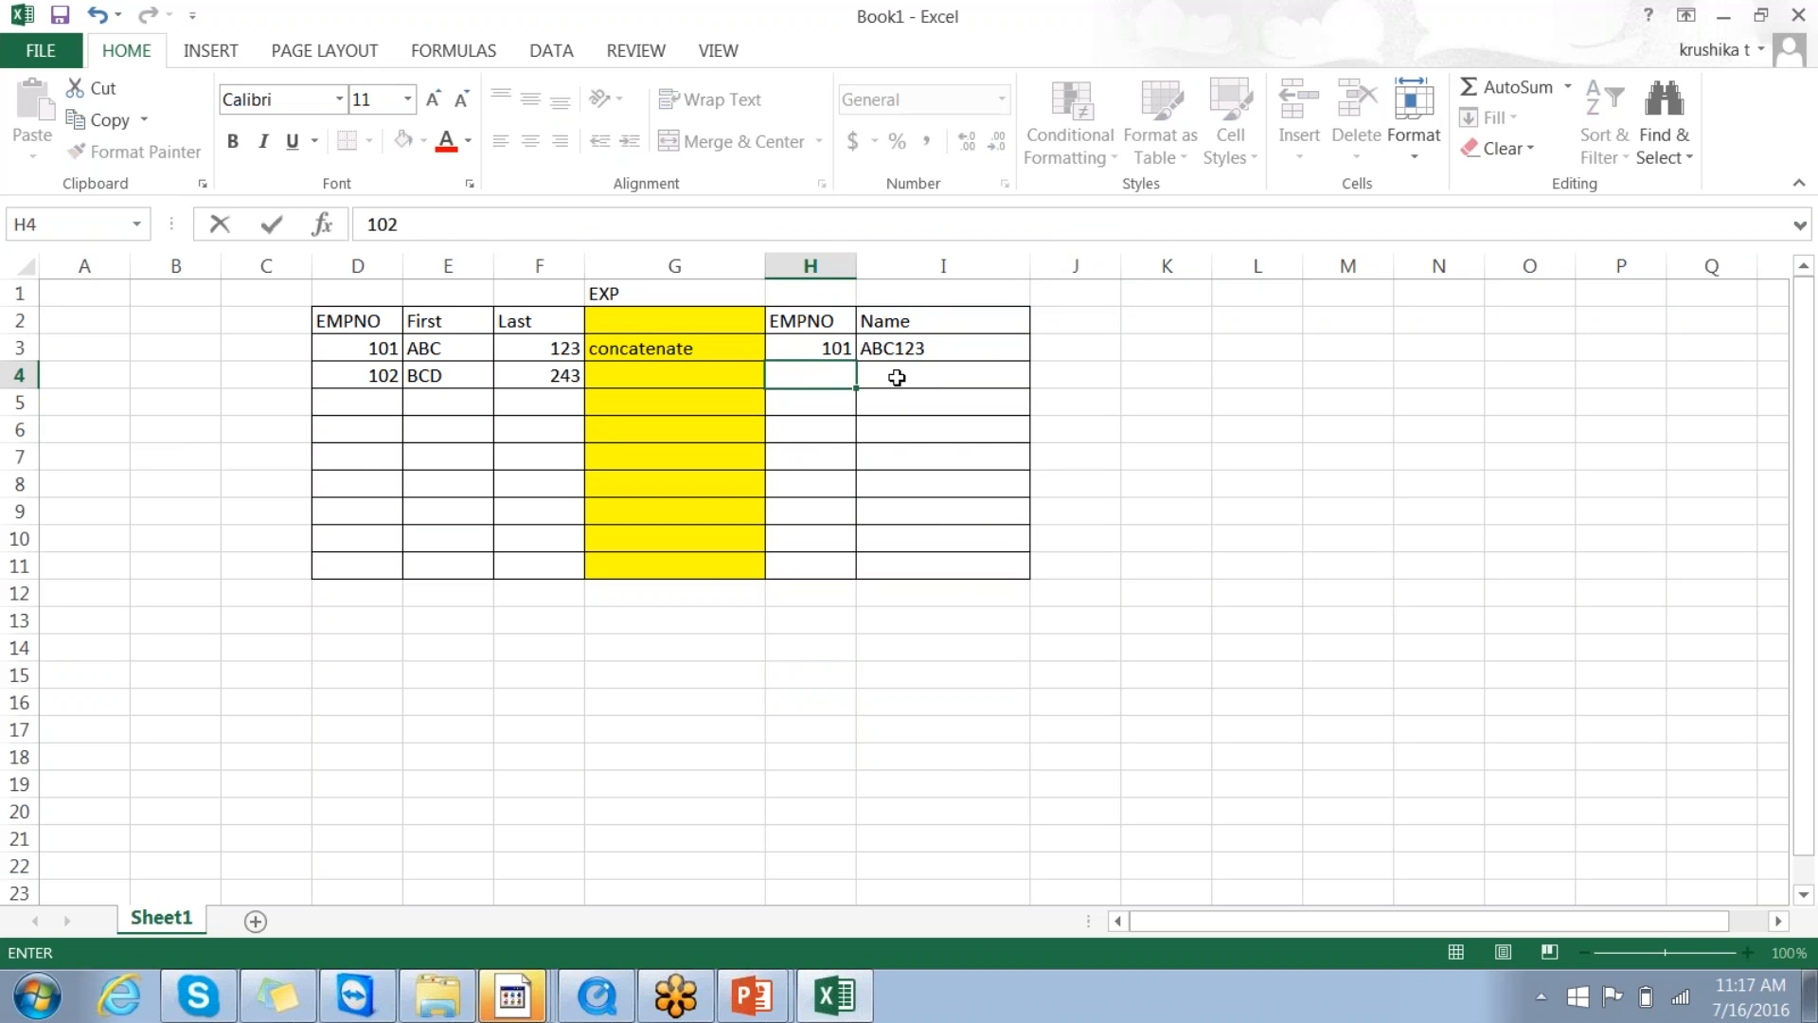
pyautogui.click(897, 377)
pyautogui.write('BCD')
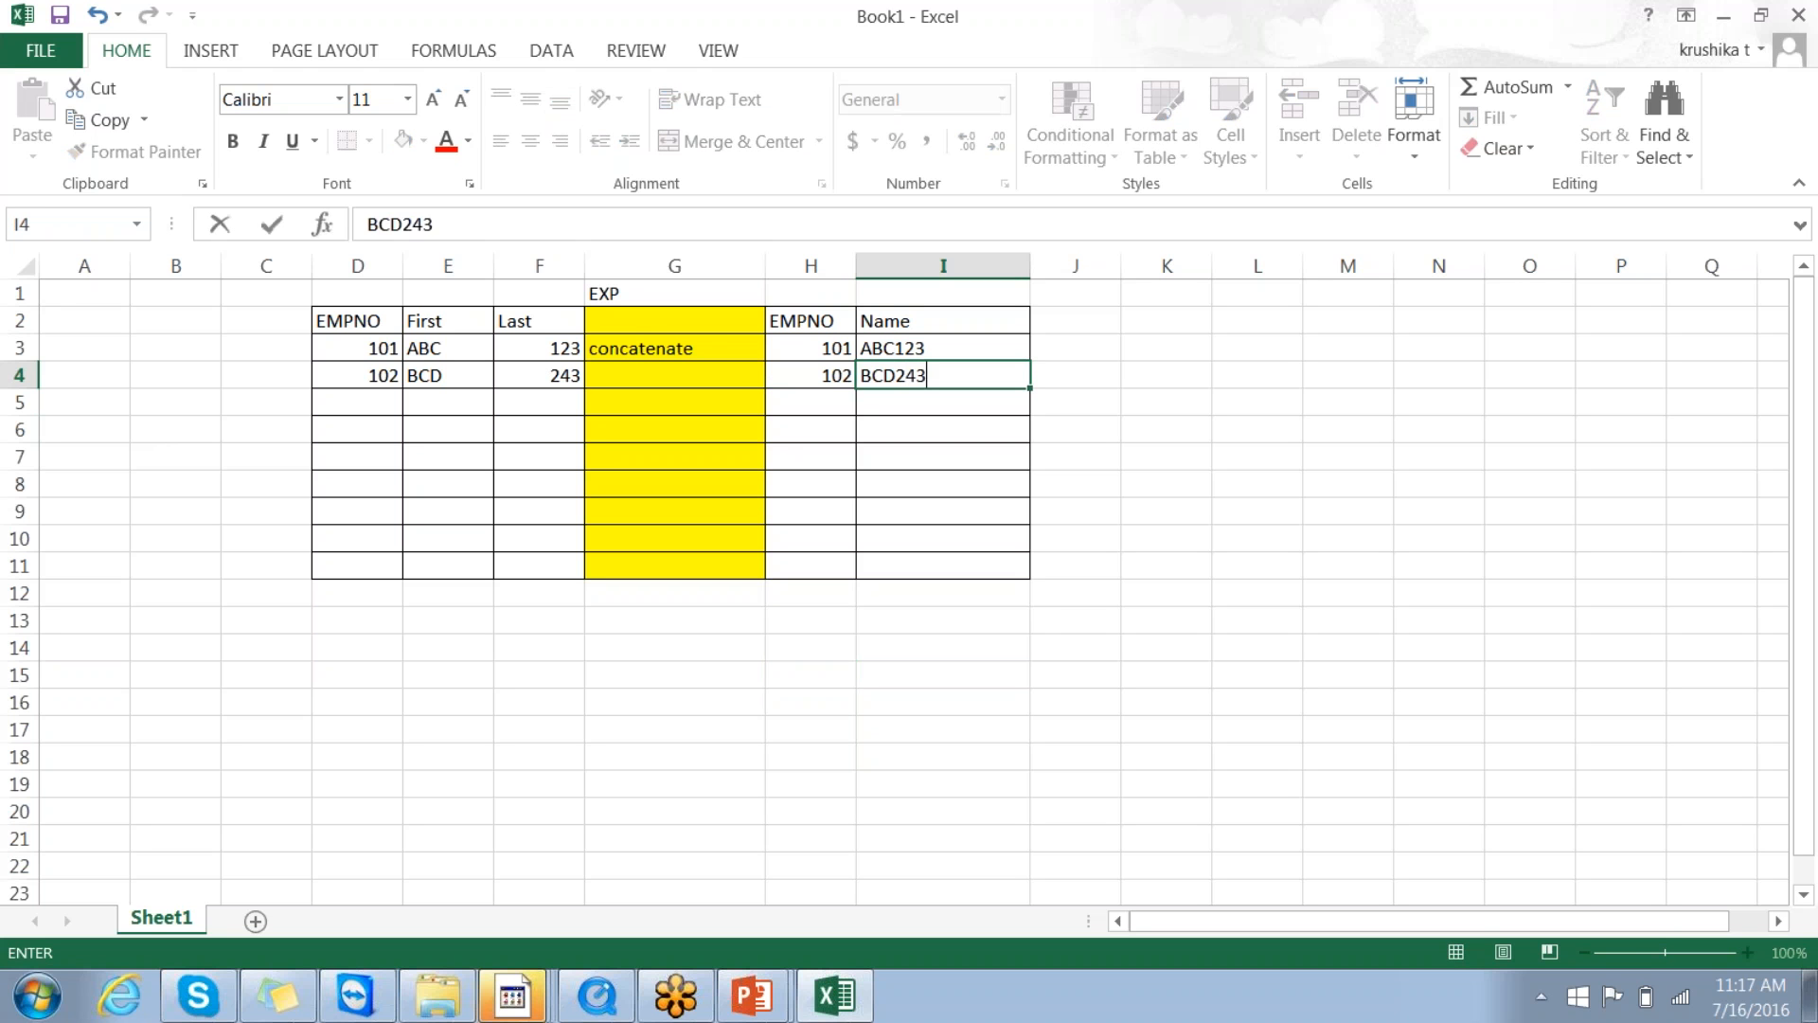
pyautogui.write('243')
pyautogui.click(868, 755)
pyautogui.click(810, 322)
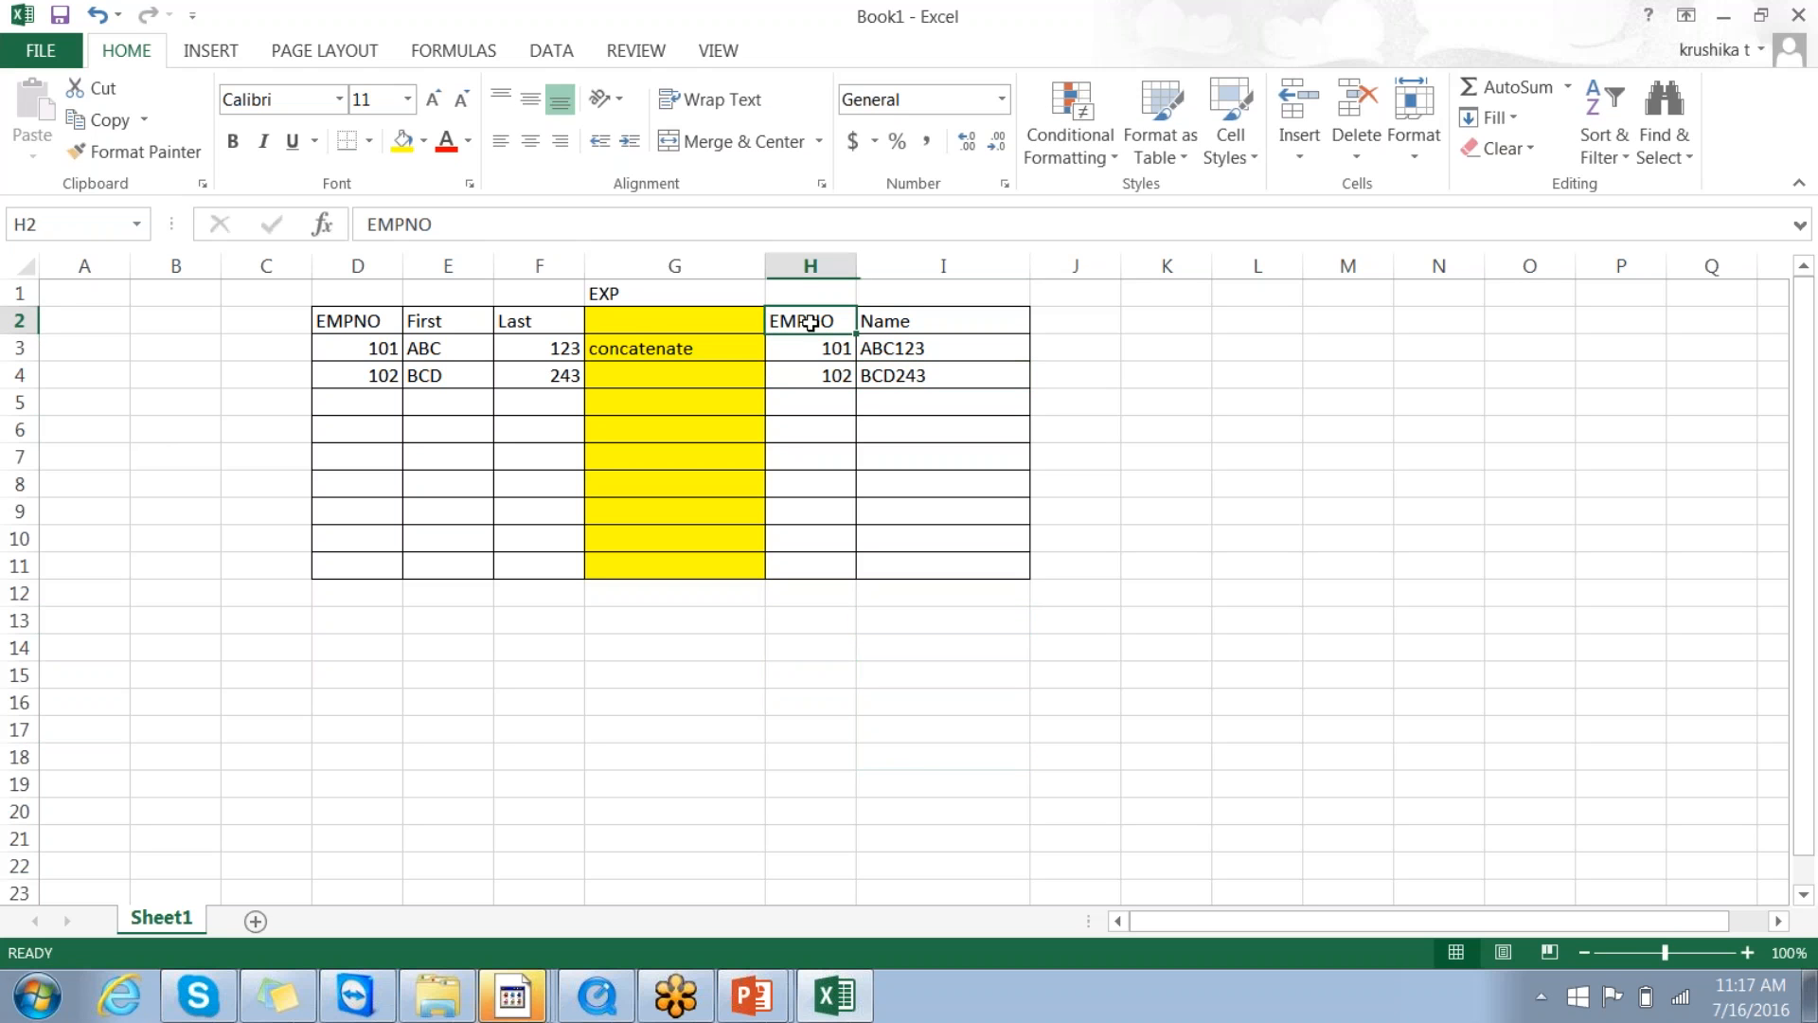
# Step: Enter the value 2 beside both tables, in cells C3 and J3
pyautogui.click(260, 347)
pyautogui.click(603, 222)
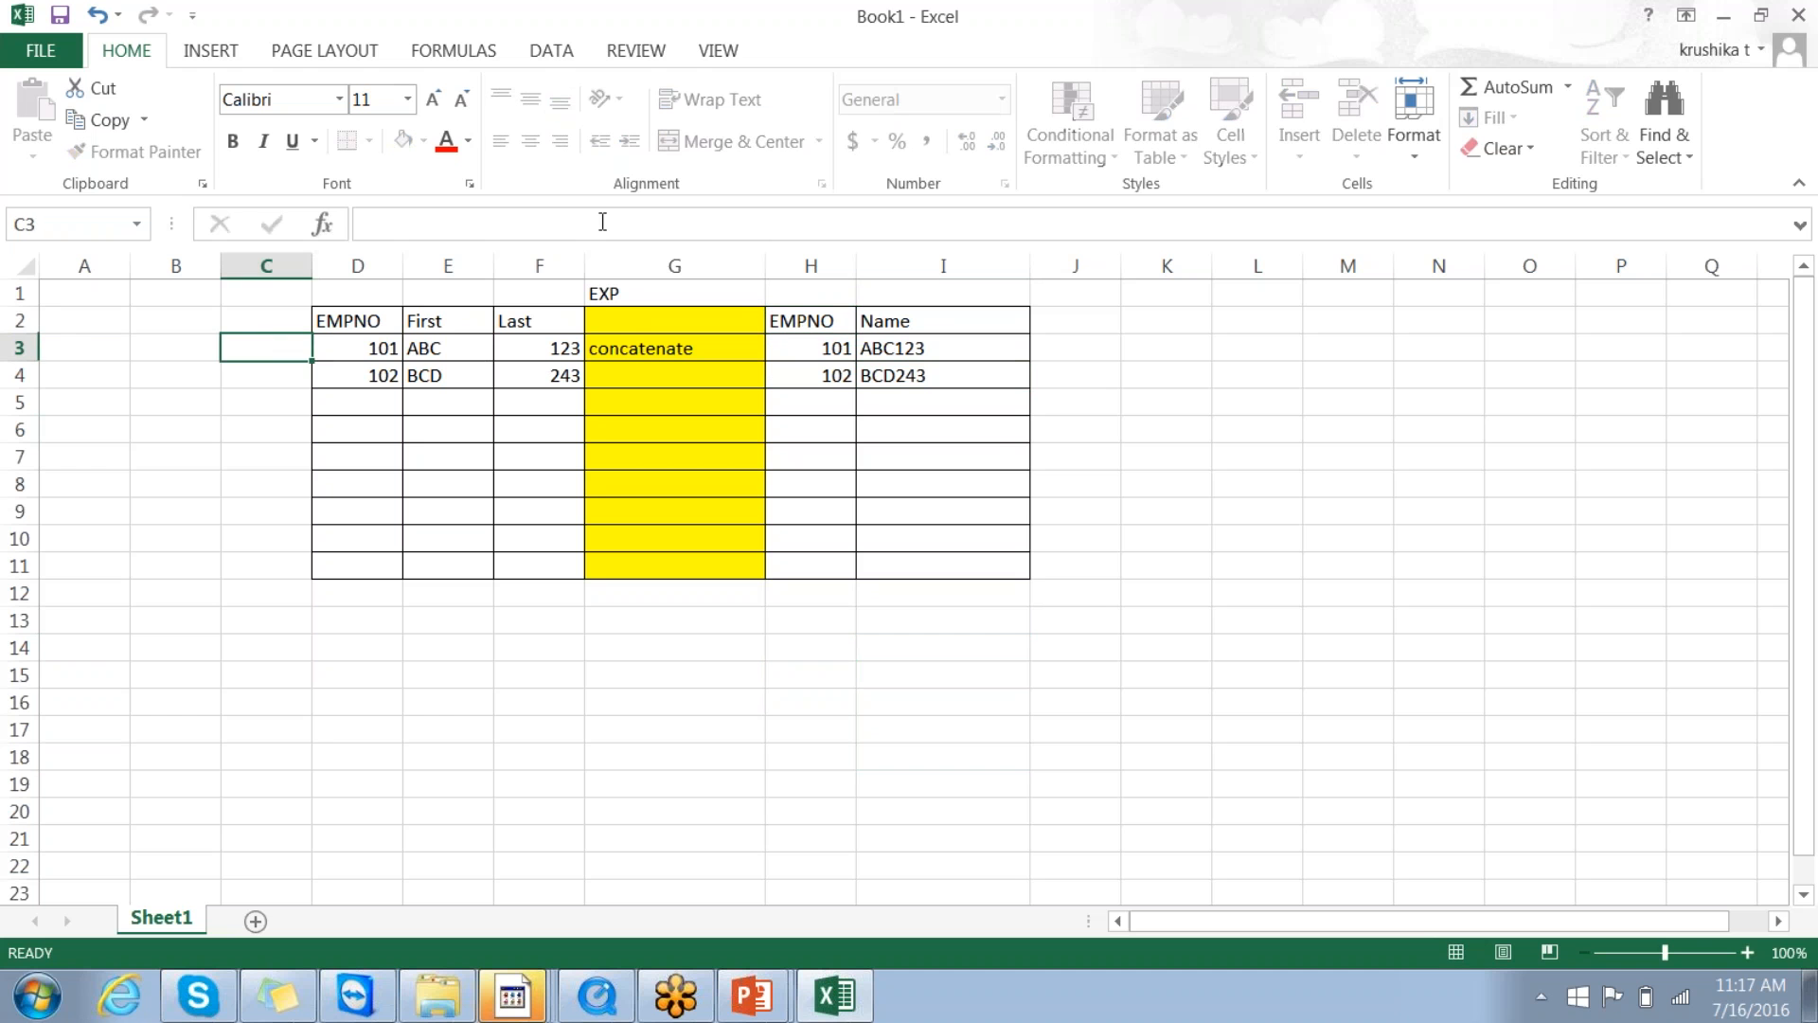
pyautogui.write('2')
pyautogui.click(1088, 350)
pyautogui.write('2')
pyautogui.click(1058, 516)
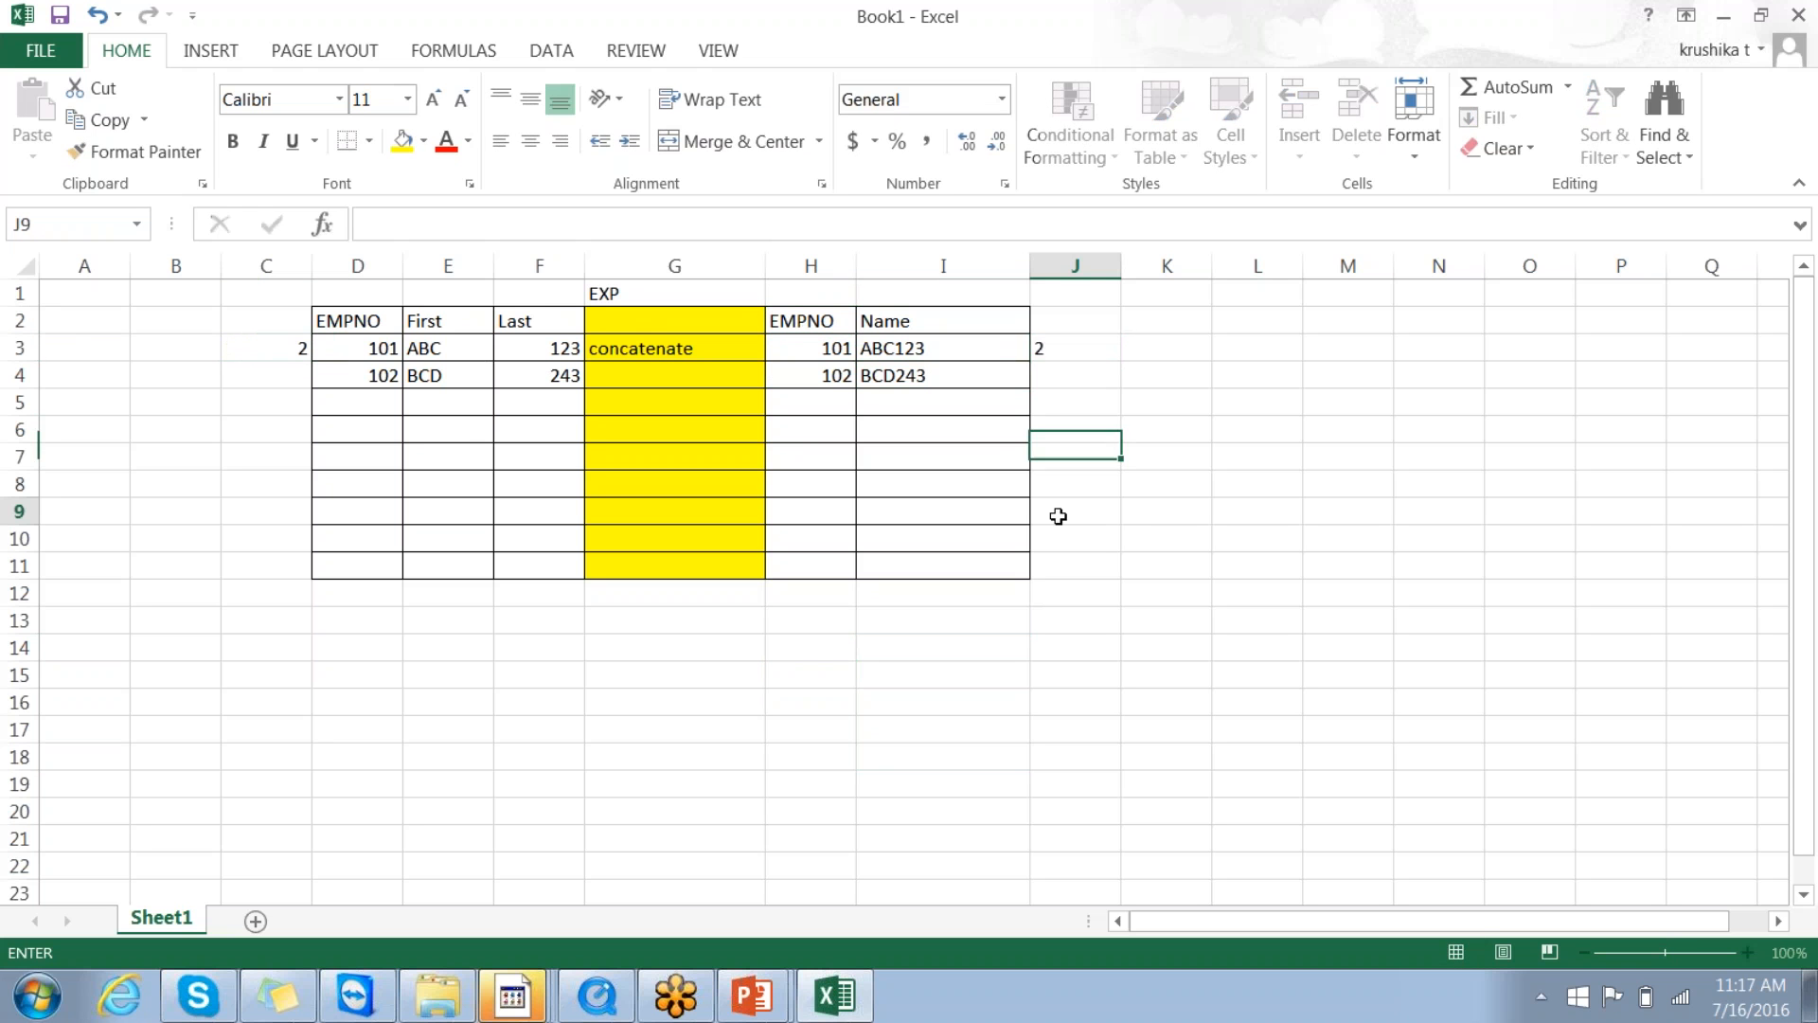
# Step: Fill row 5 of the first table with EMPNO 103, First DEF and Last 123
pyautogui.click(371, 406)
pyautogui.write('103')
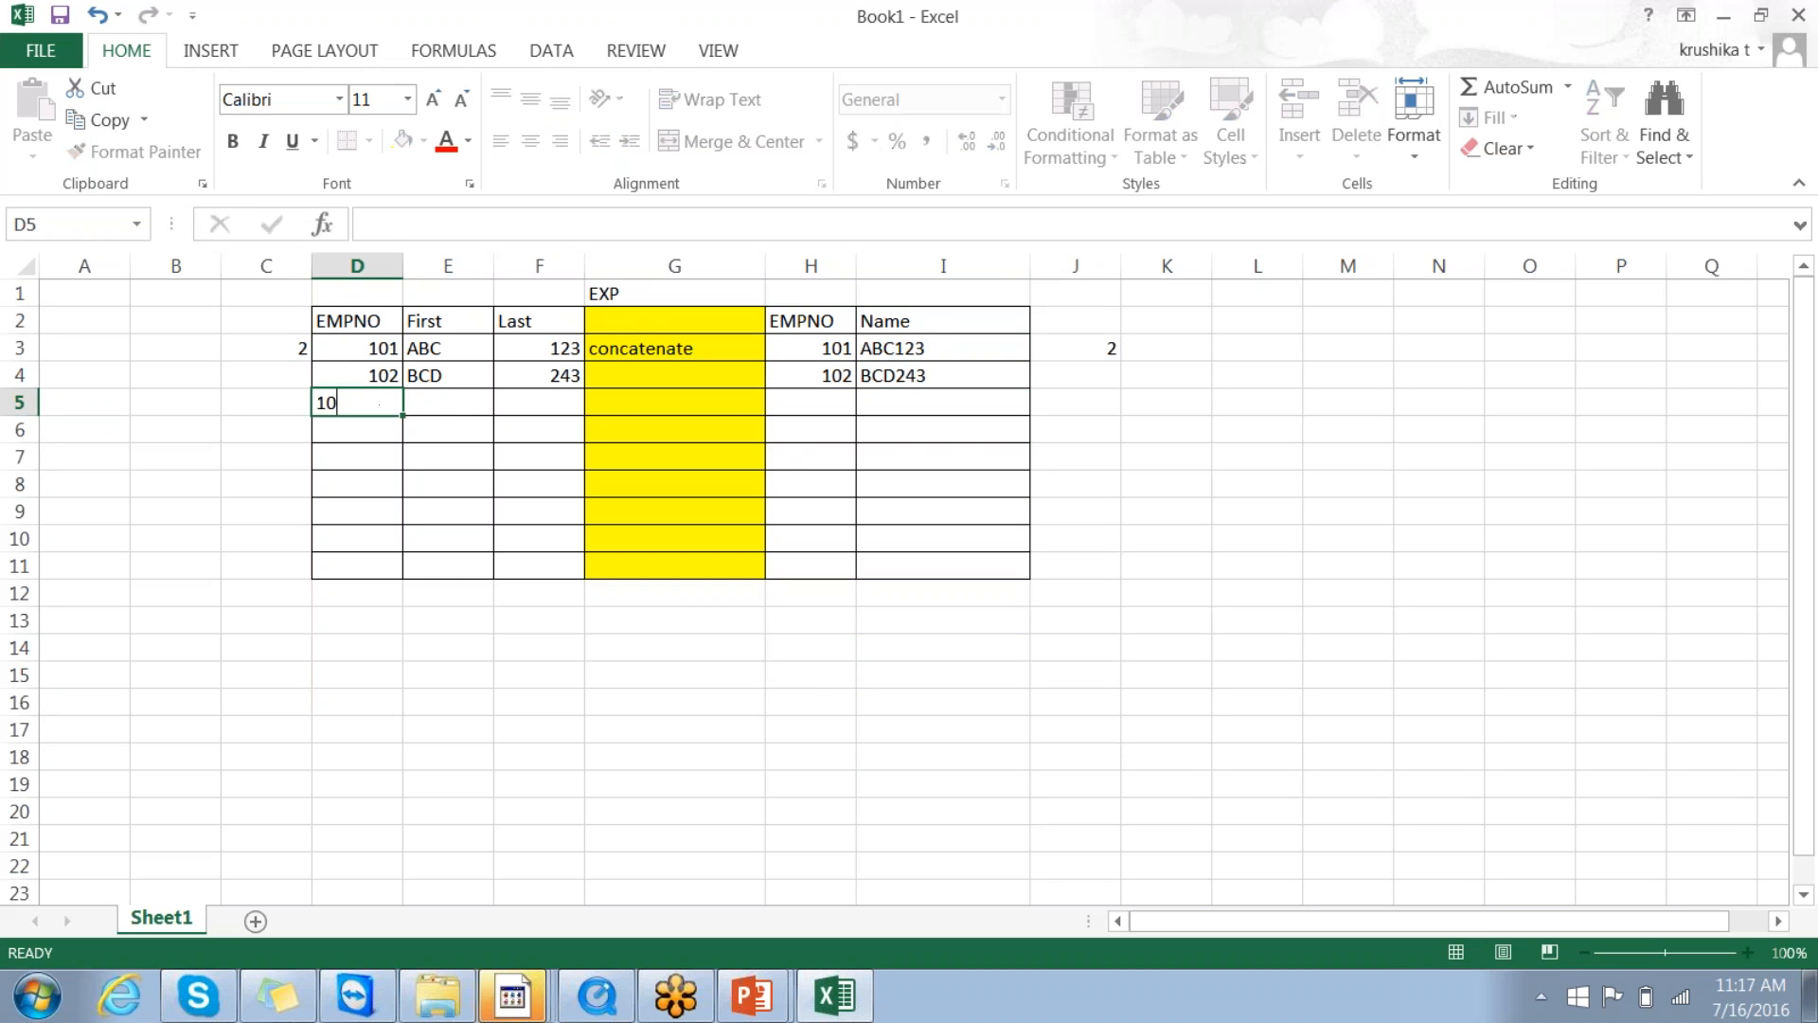
pyautogui.click(447, 403)
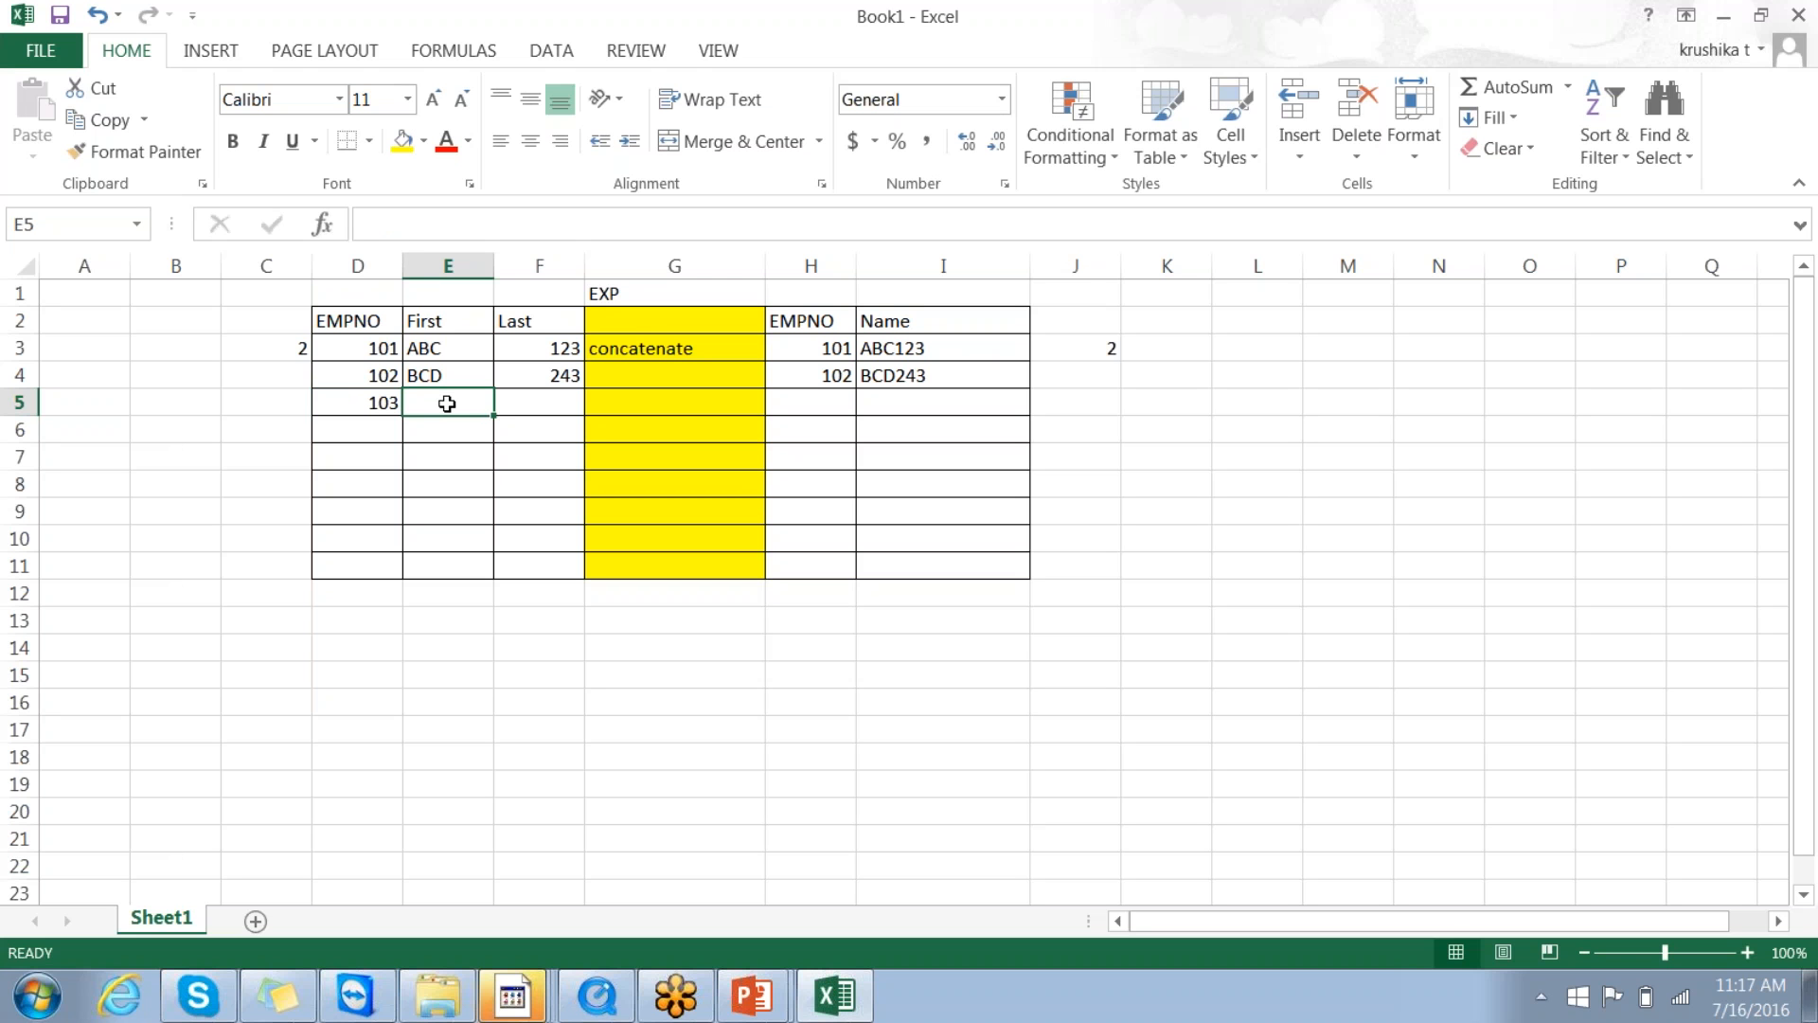
pyautogui.write('DEF')
pyautogui.click(533, 407)
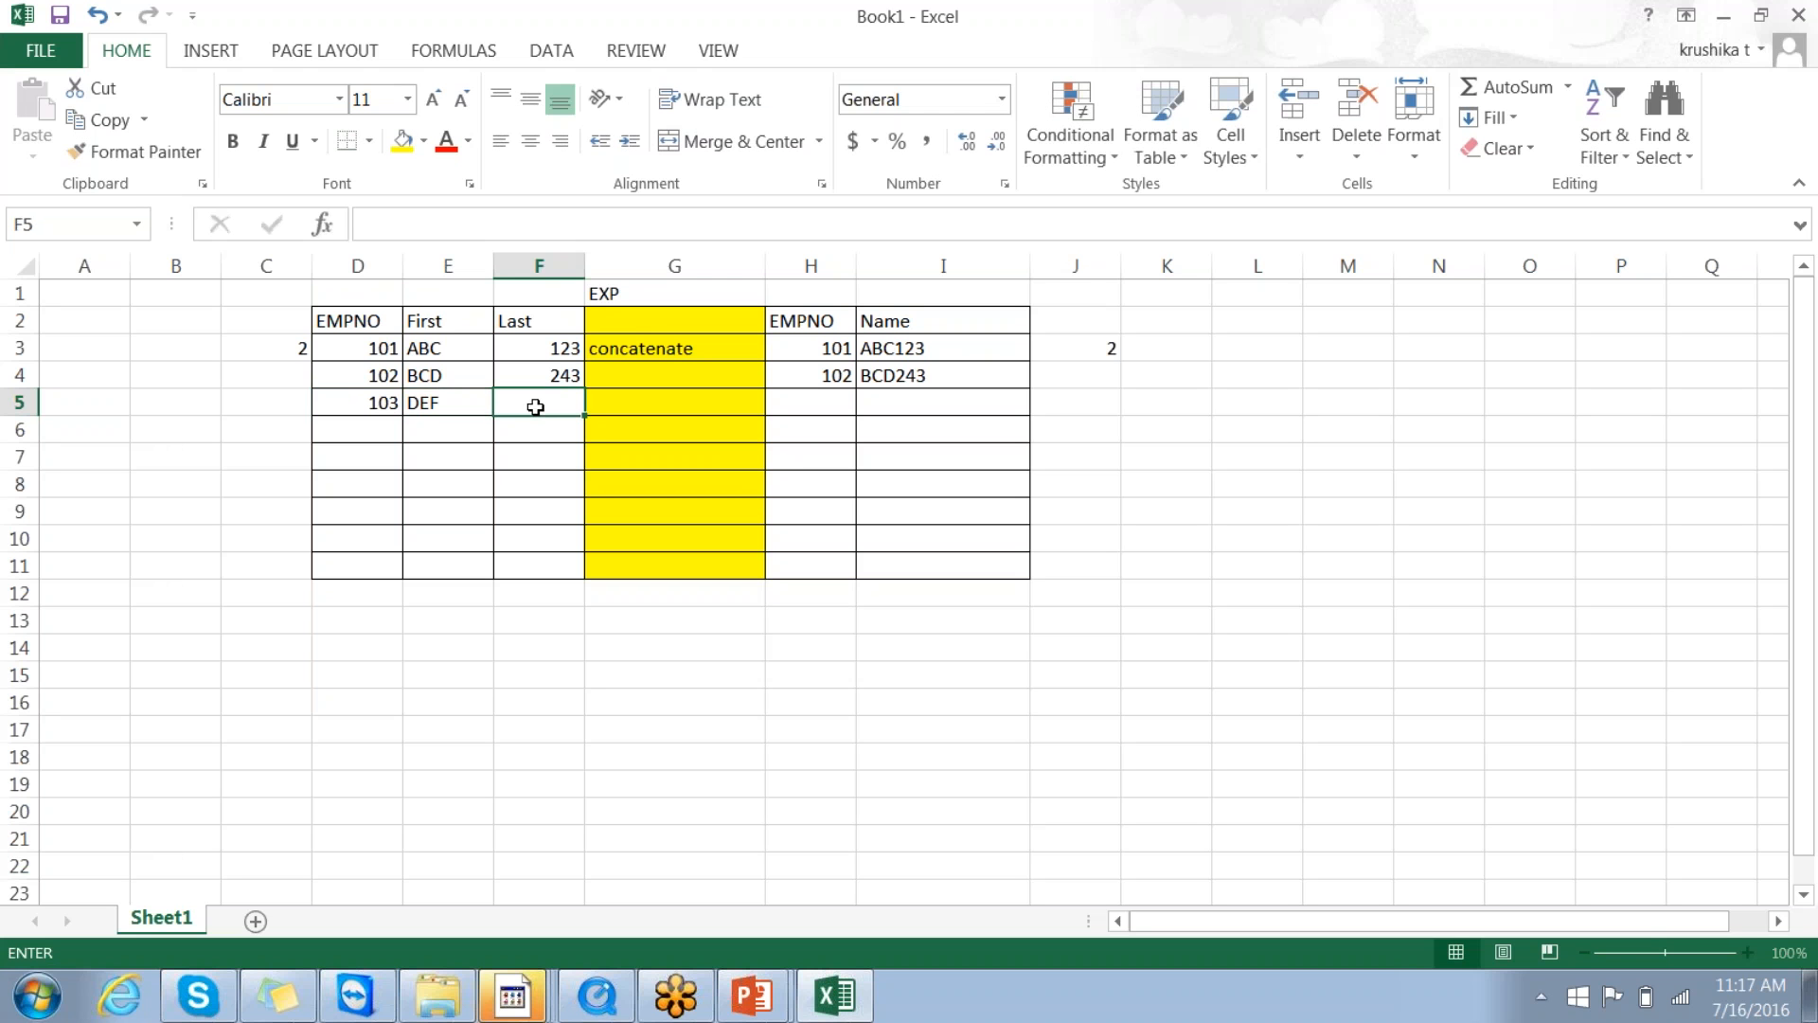
pyautogui.write('123')
pyautogui.click(621, 514)
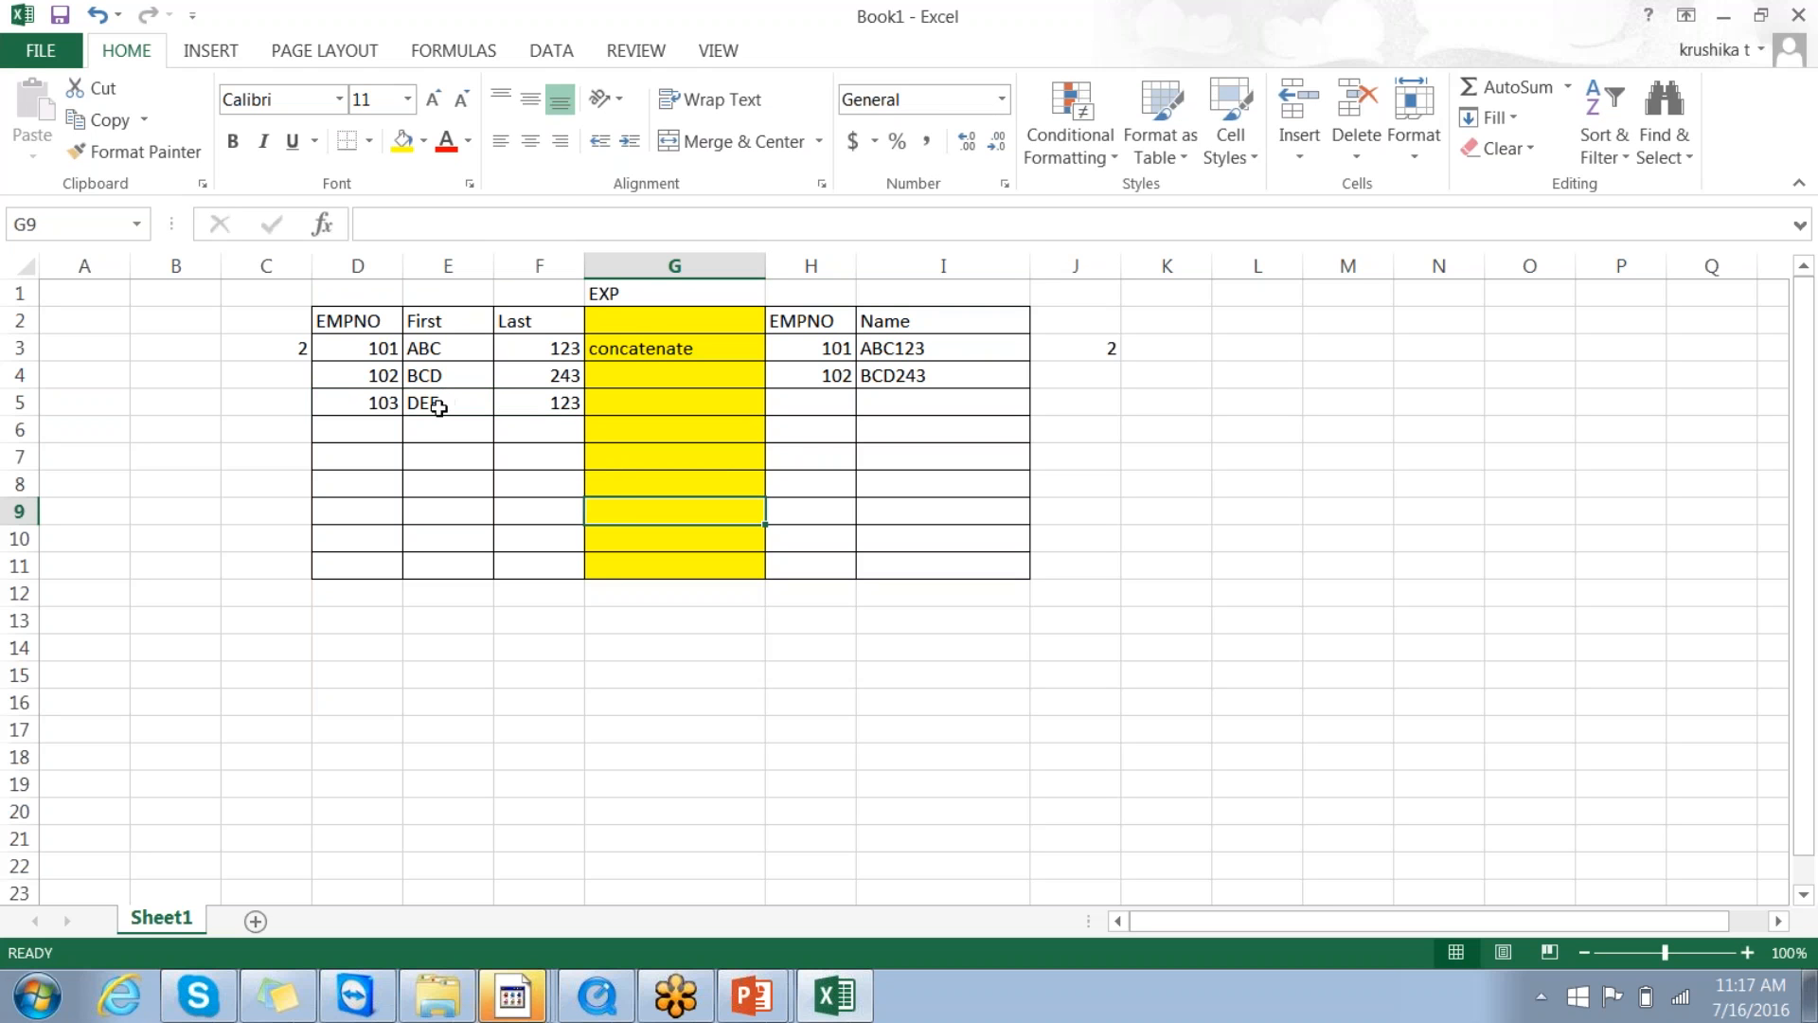
# Step: Enter EMPNO 103 in H5 and start its Name in I5 with def
pyautogui.click(805, 400)
pyautogui.write('1')
pyautogui.write('04')
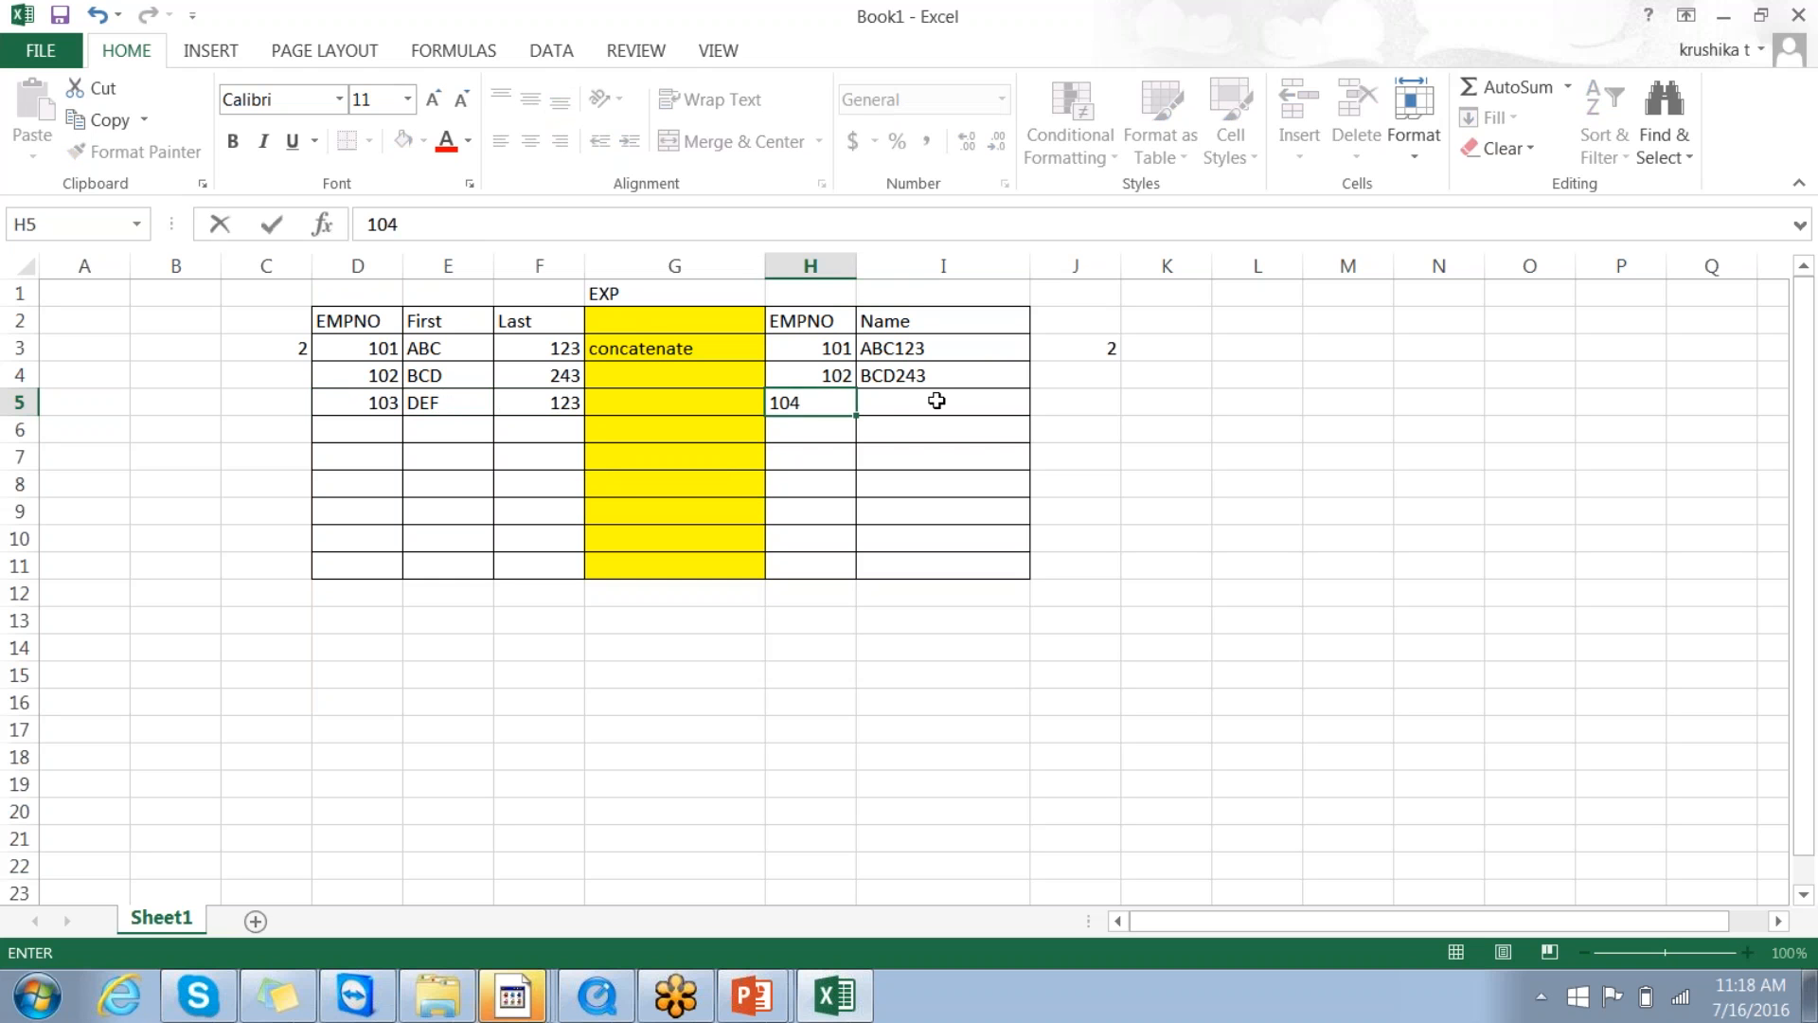
pyautogui.click(688, 407)
pyautogui.click(885, 407)
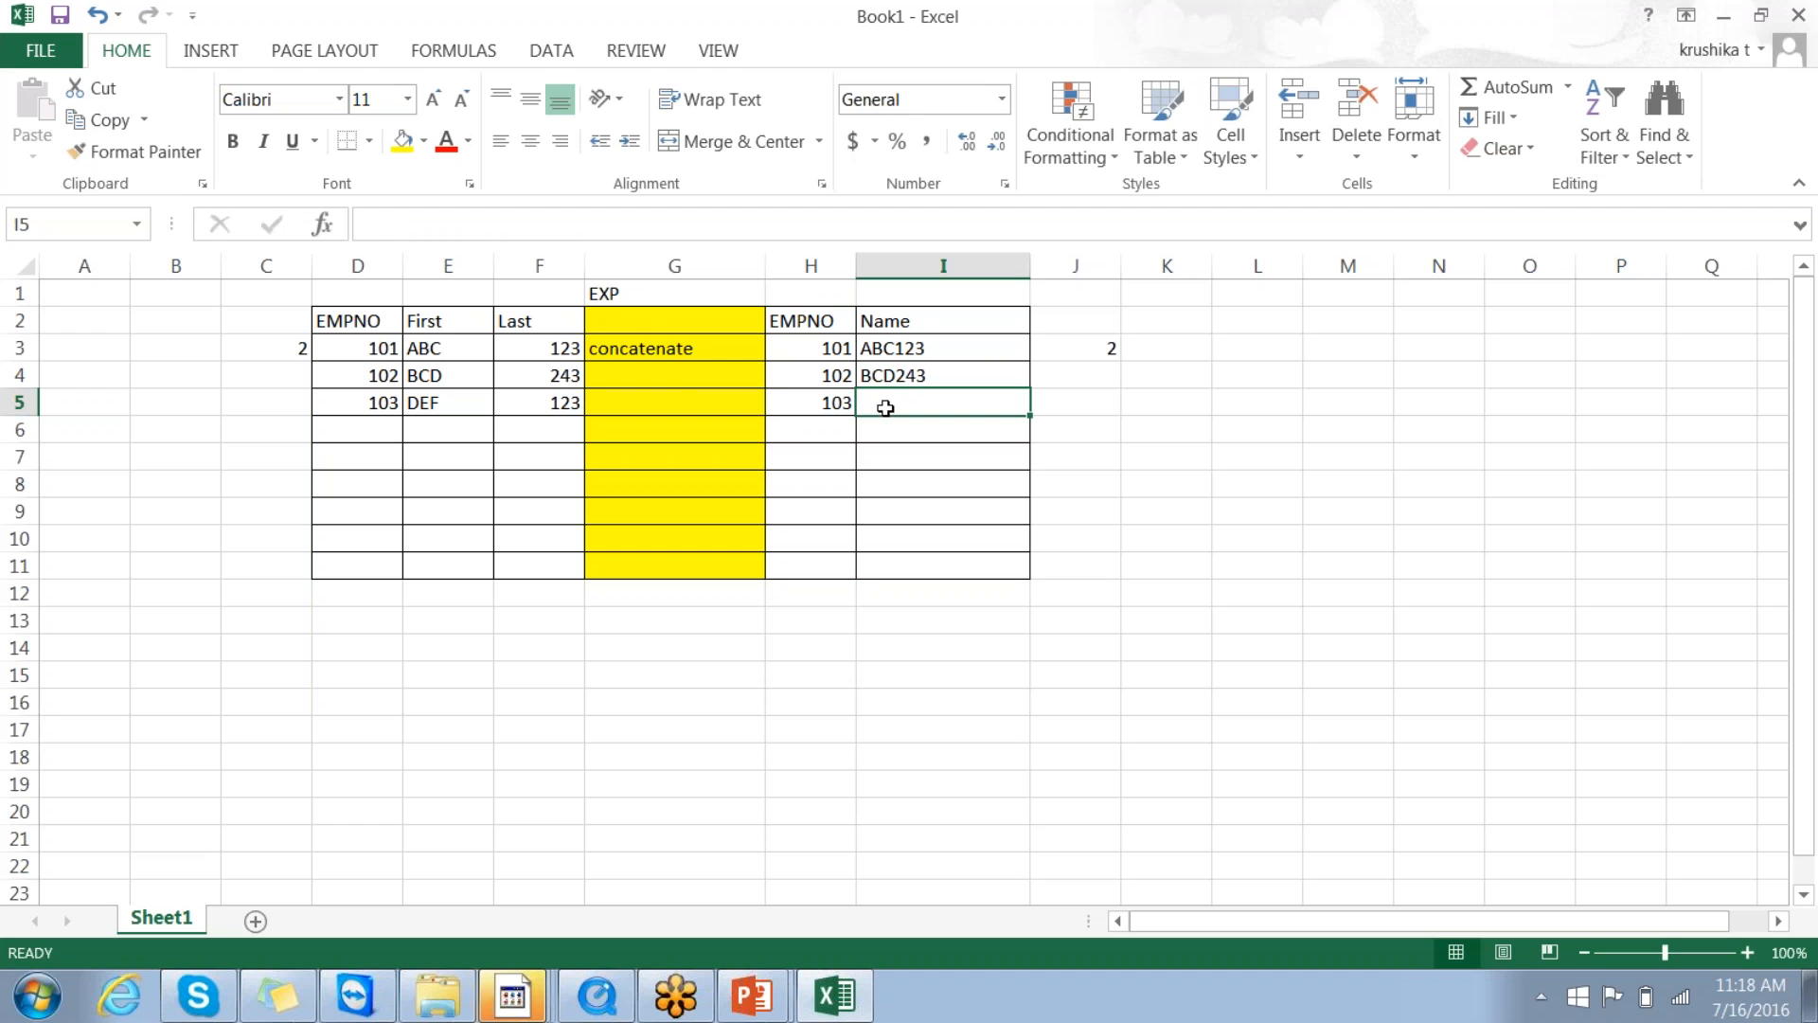
pyautogui.write('def')
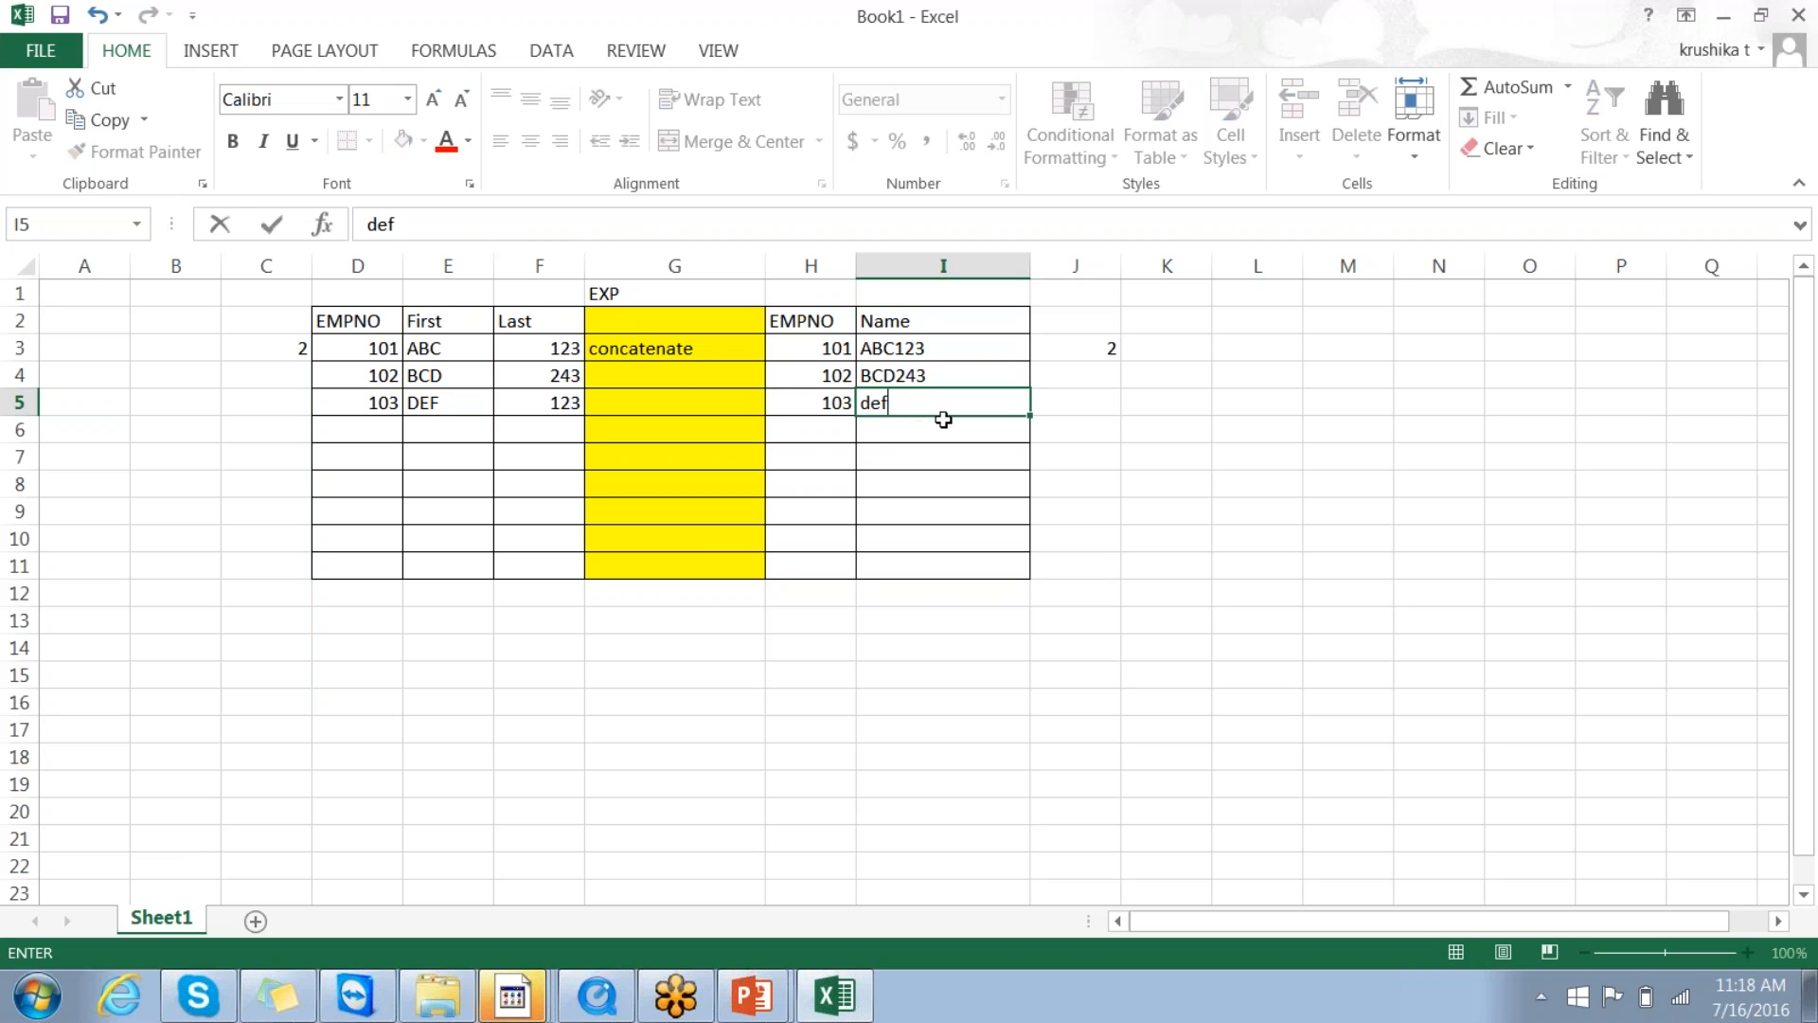
pyautogui.click(945, 420)
pyautogui.write('123')
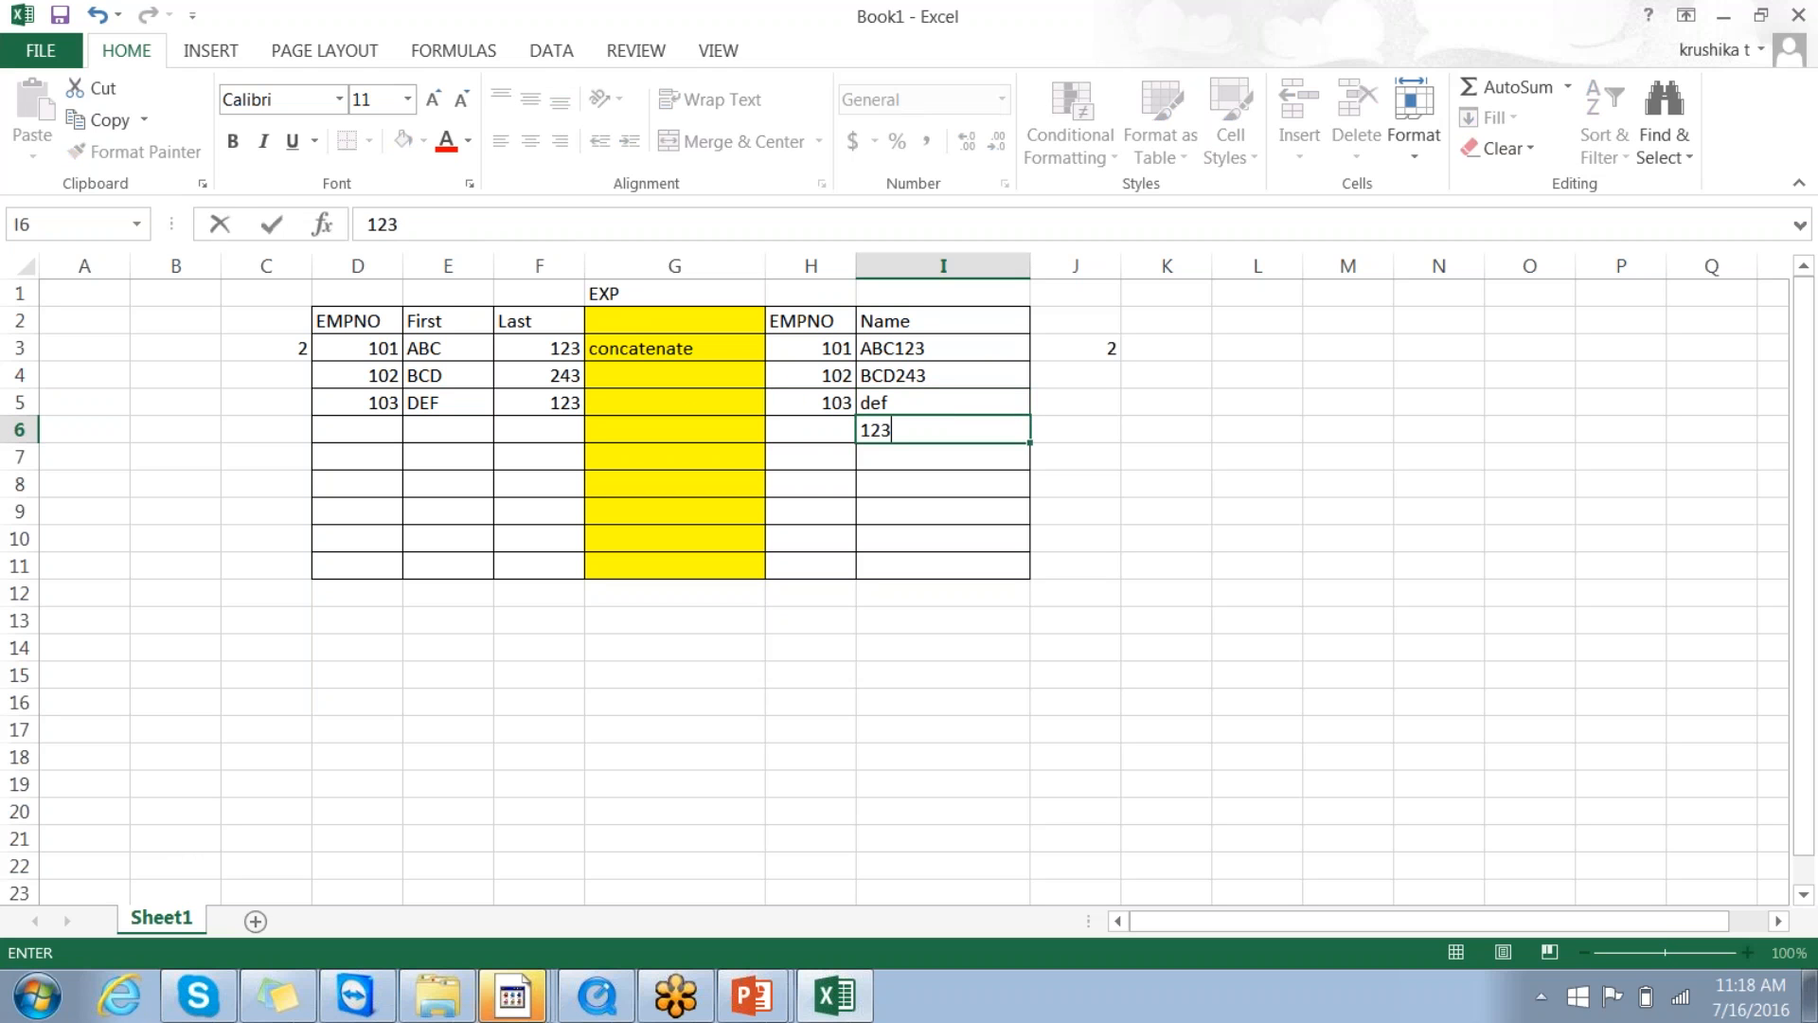
pyautogui.press('Return')
pyautogui.click(975, 430)
pyautogui.press('Delete')
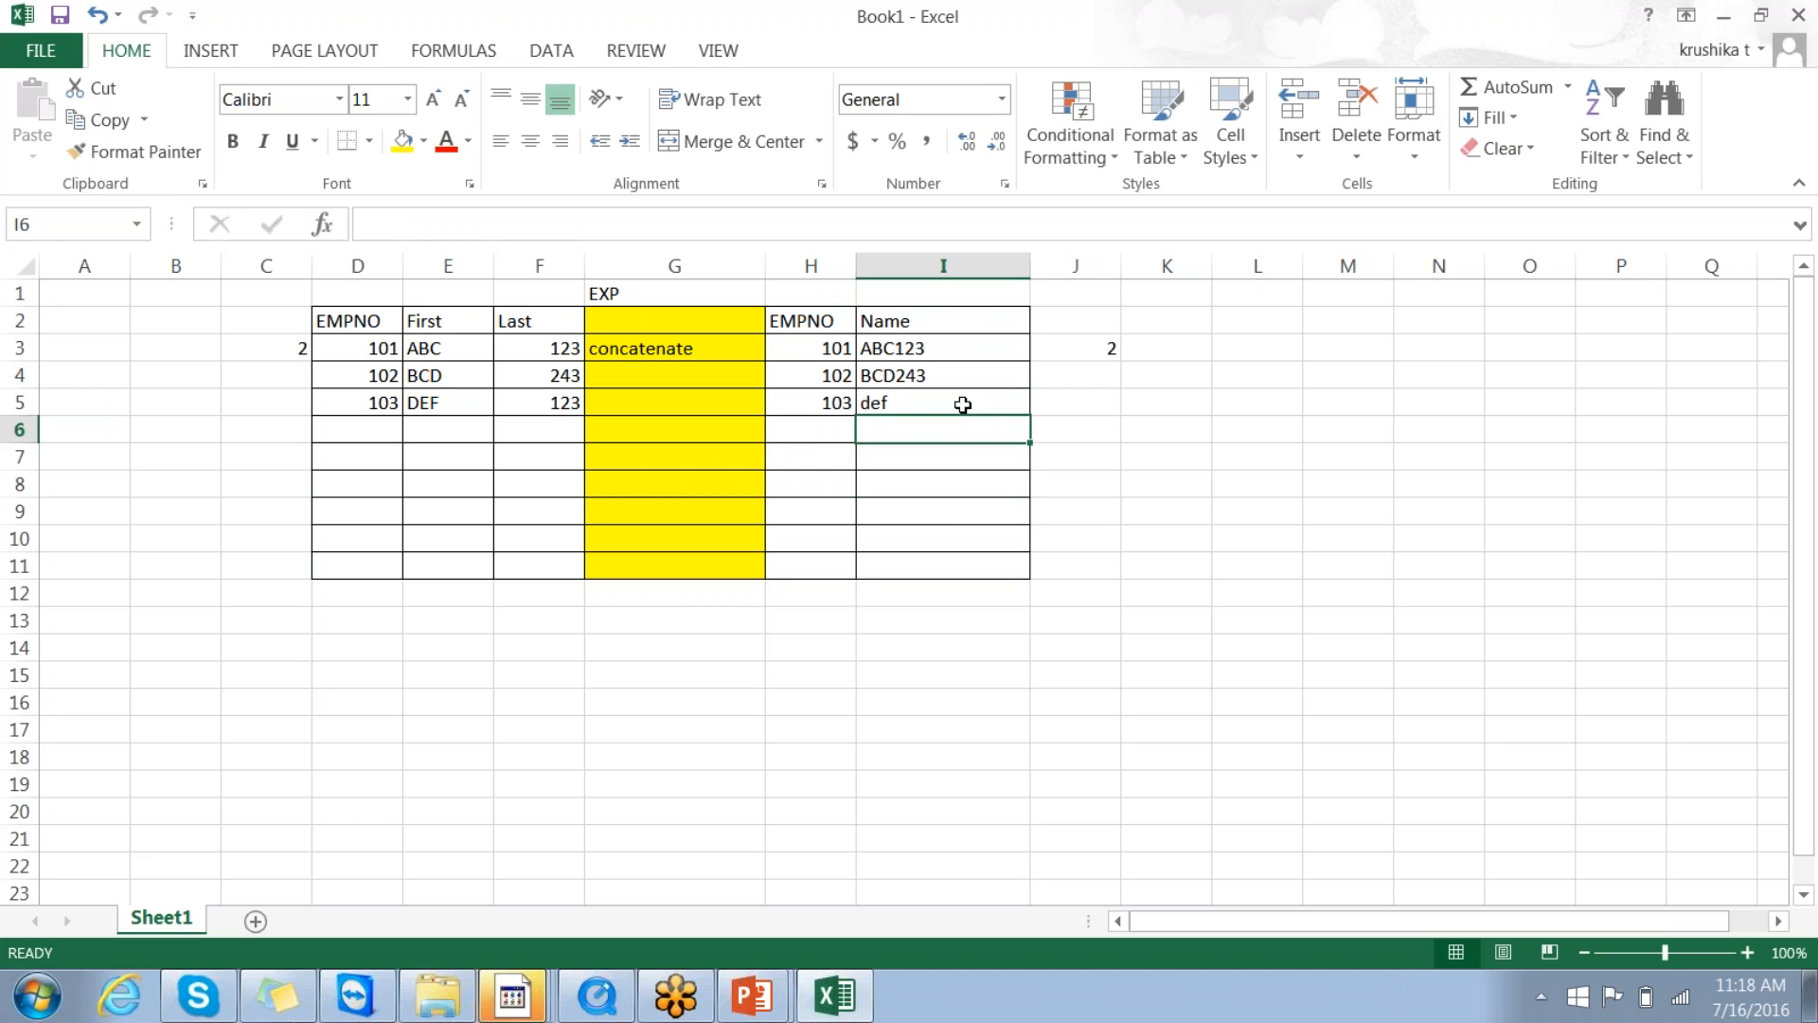
# Step: Append 123 to the Name in cell I5 so it reads def123
pyautogui.click(963, 404)
pyautogui.hotkey('ctrl', 'Up')
pyautogui.hotkey('ctrl', 'Down')
pyautogui.press('F2')
pyautogui.write('1')
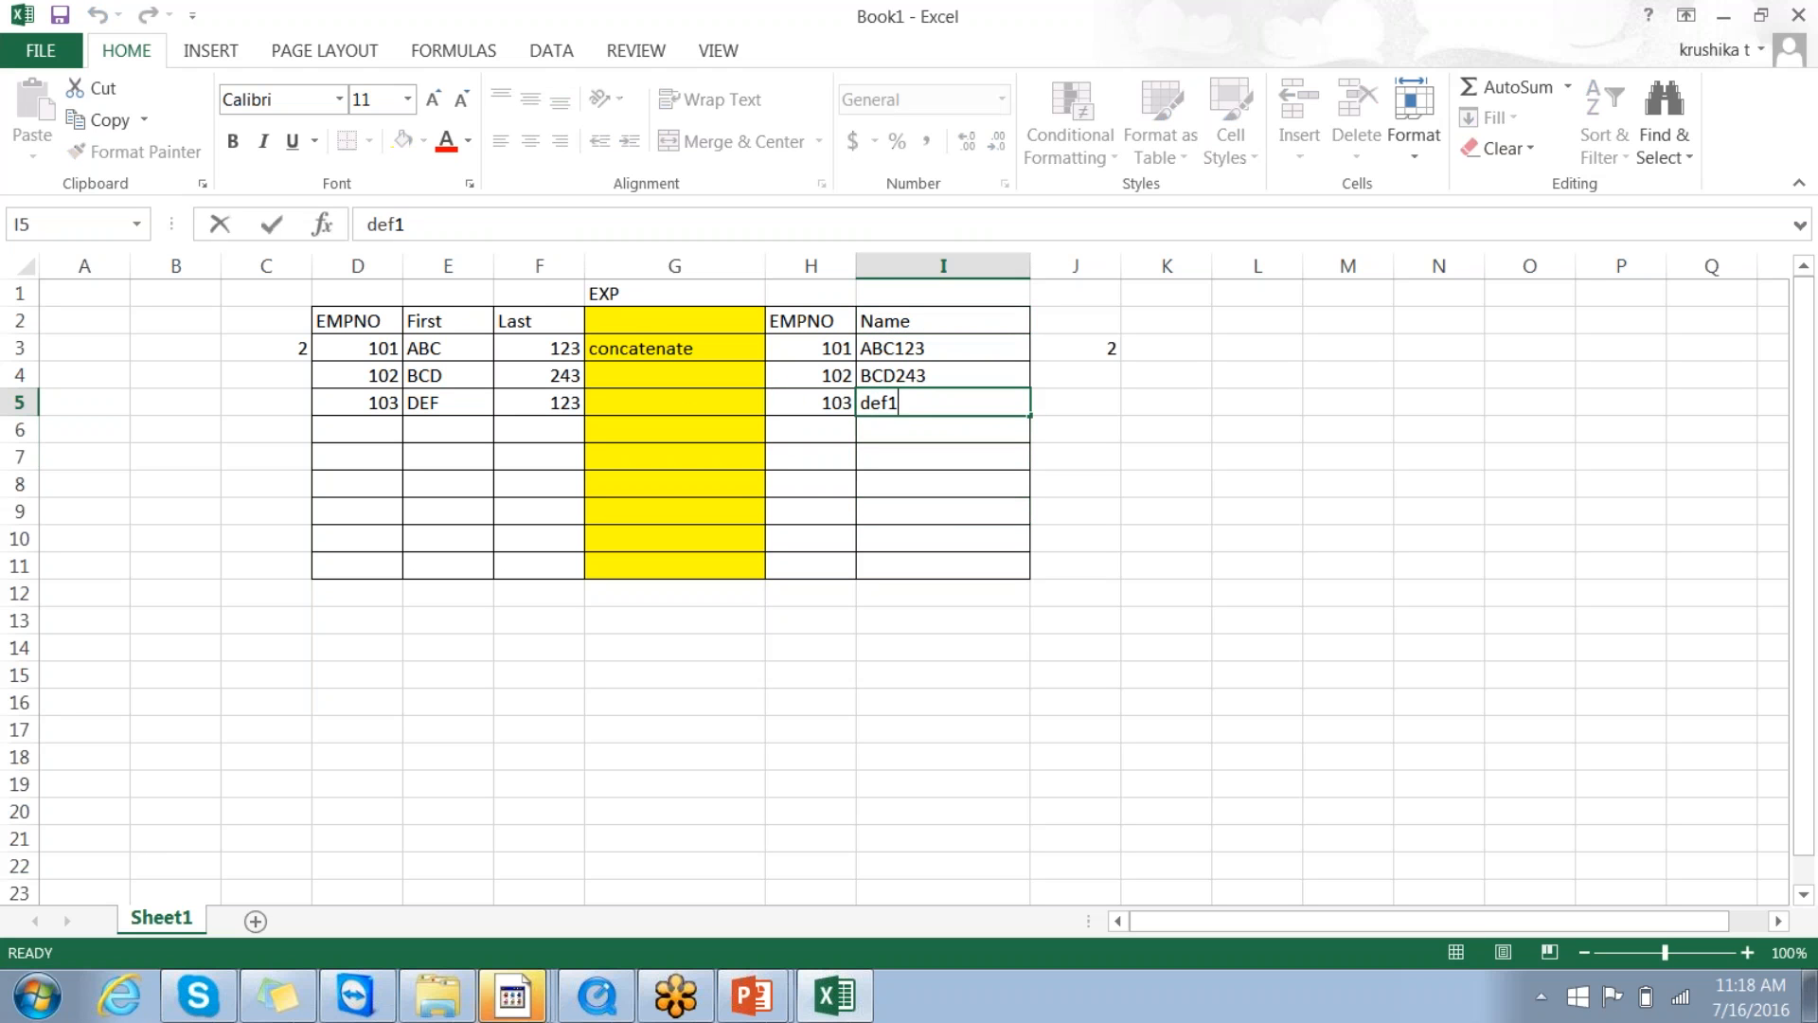
pyautogui.write('23')
pyautogui.click(1075, 726)
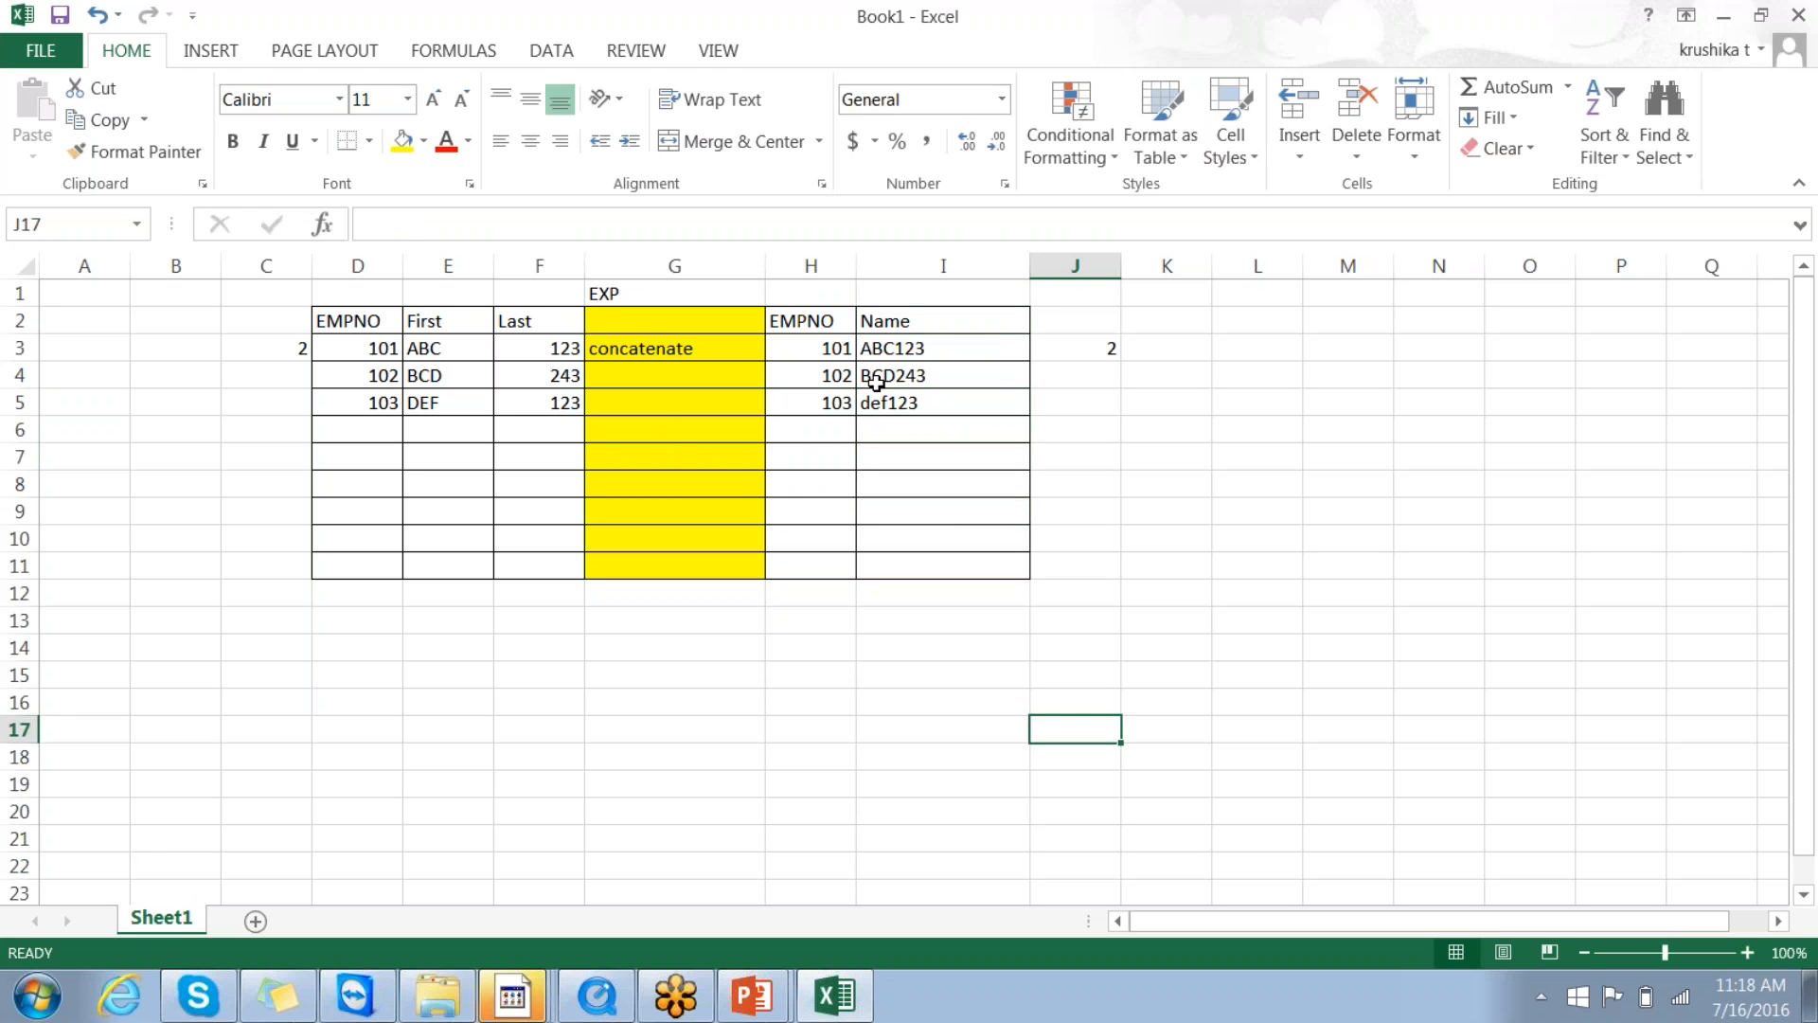
# Step: Add EMPNO 104 in D6 and change the Last heading in F2 to sal
pyautogui.click(368, 424)
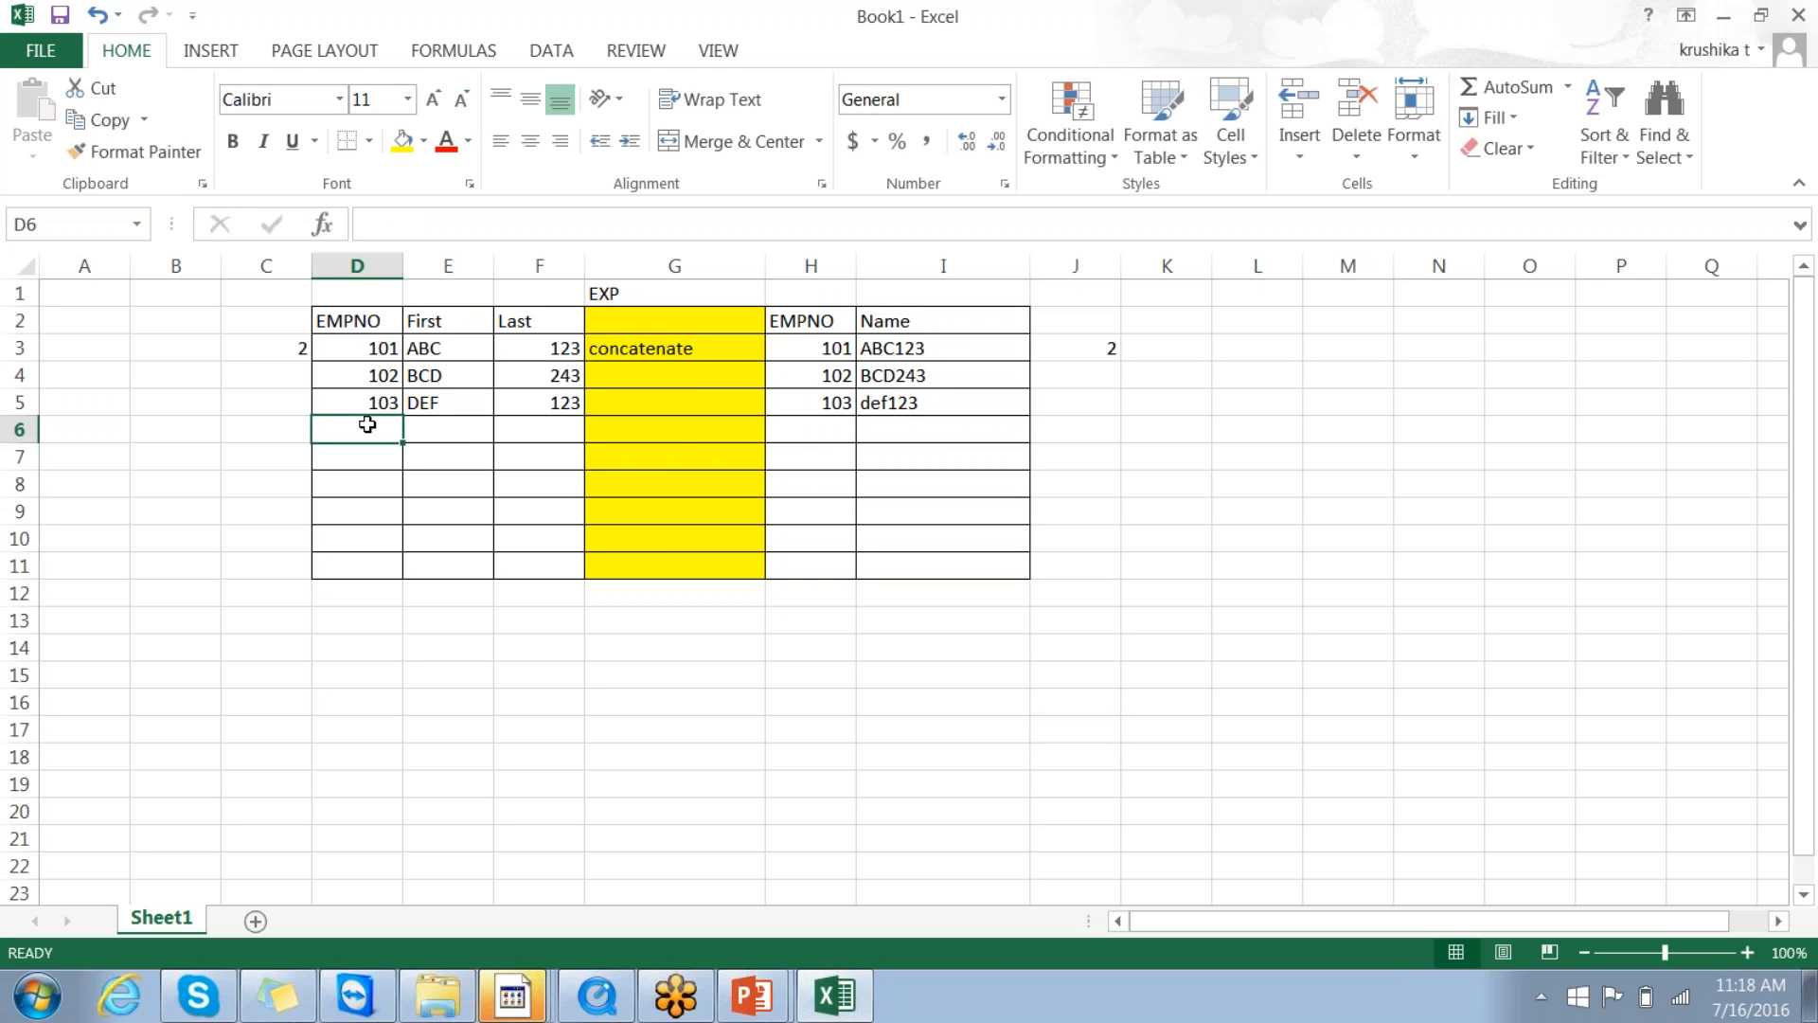
pyautogui.write('104')
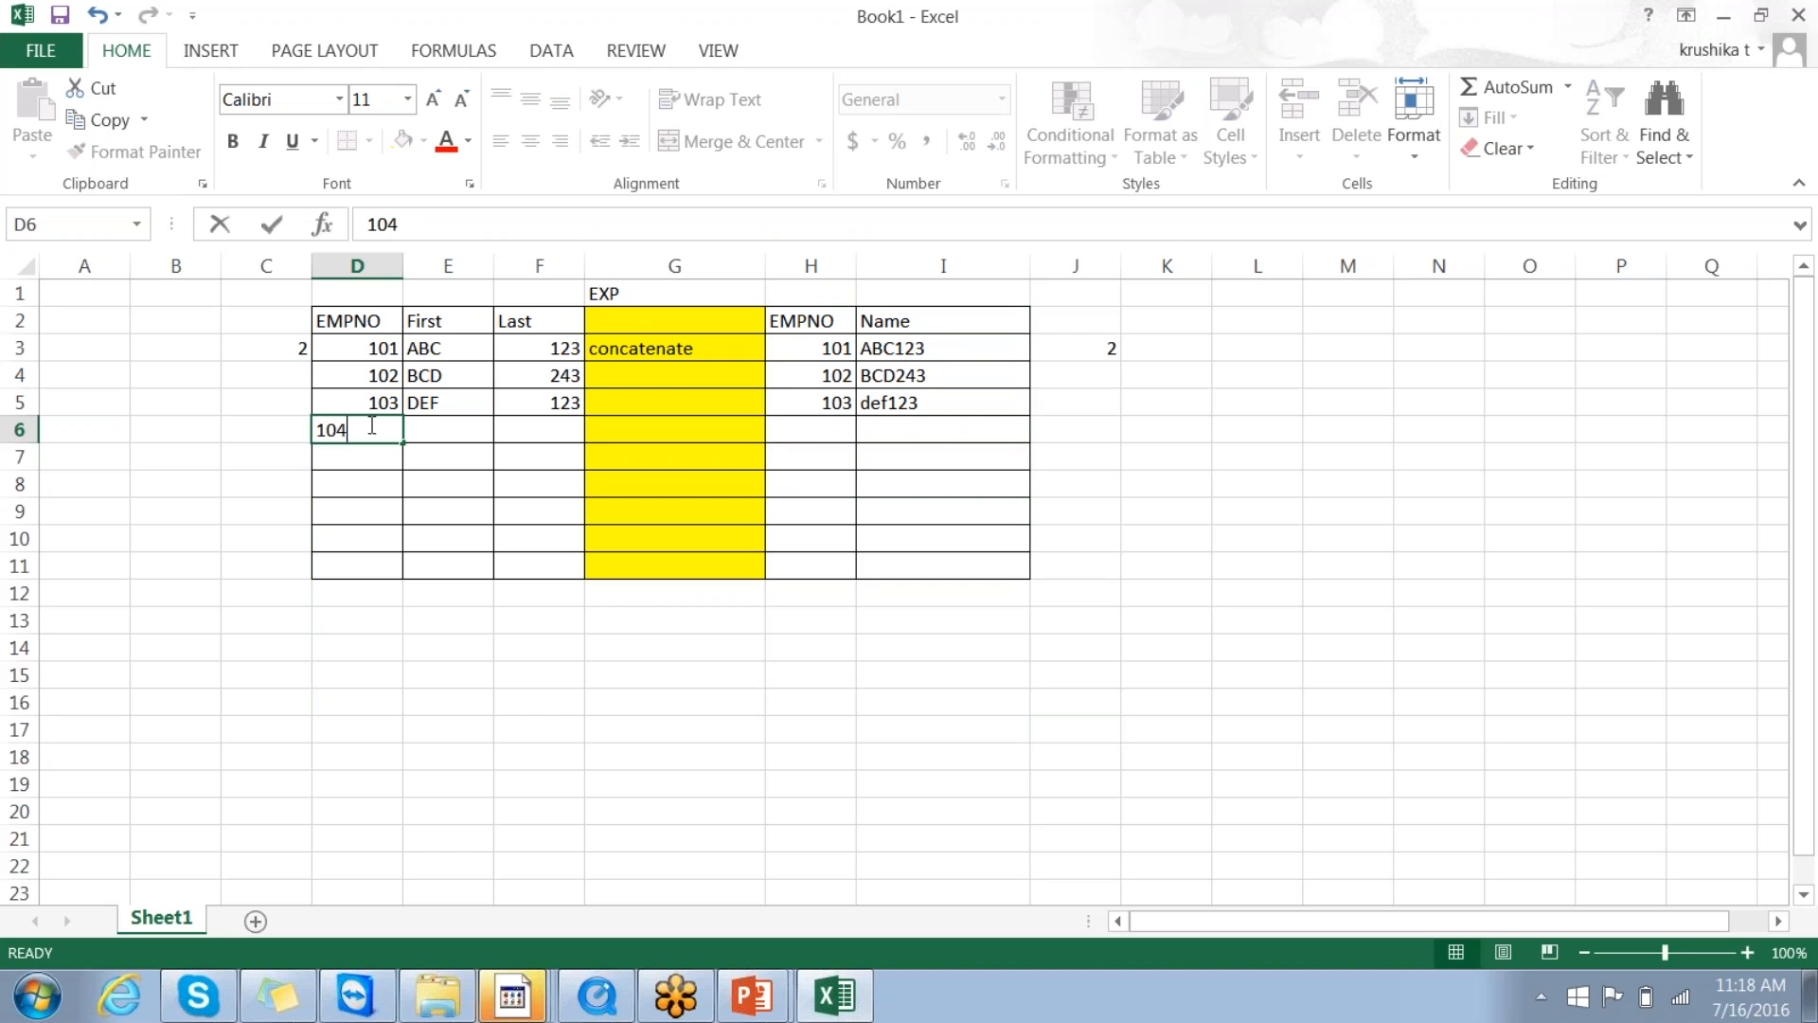
pyautogui.click(539, 565)
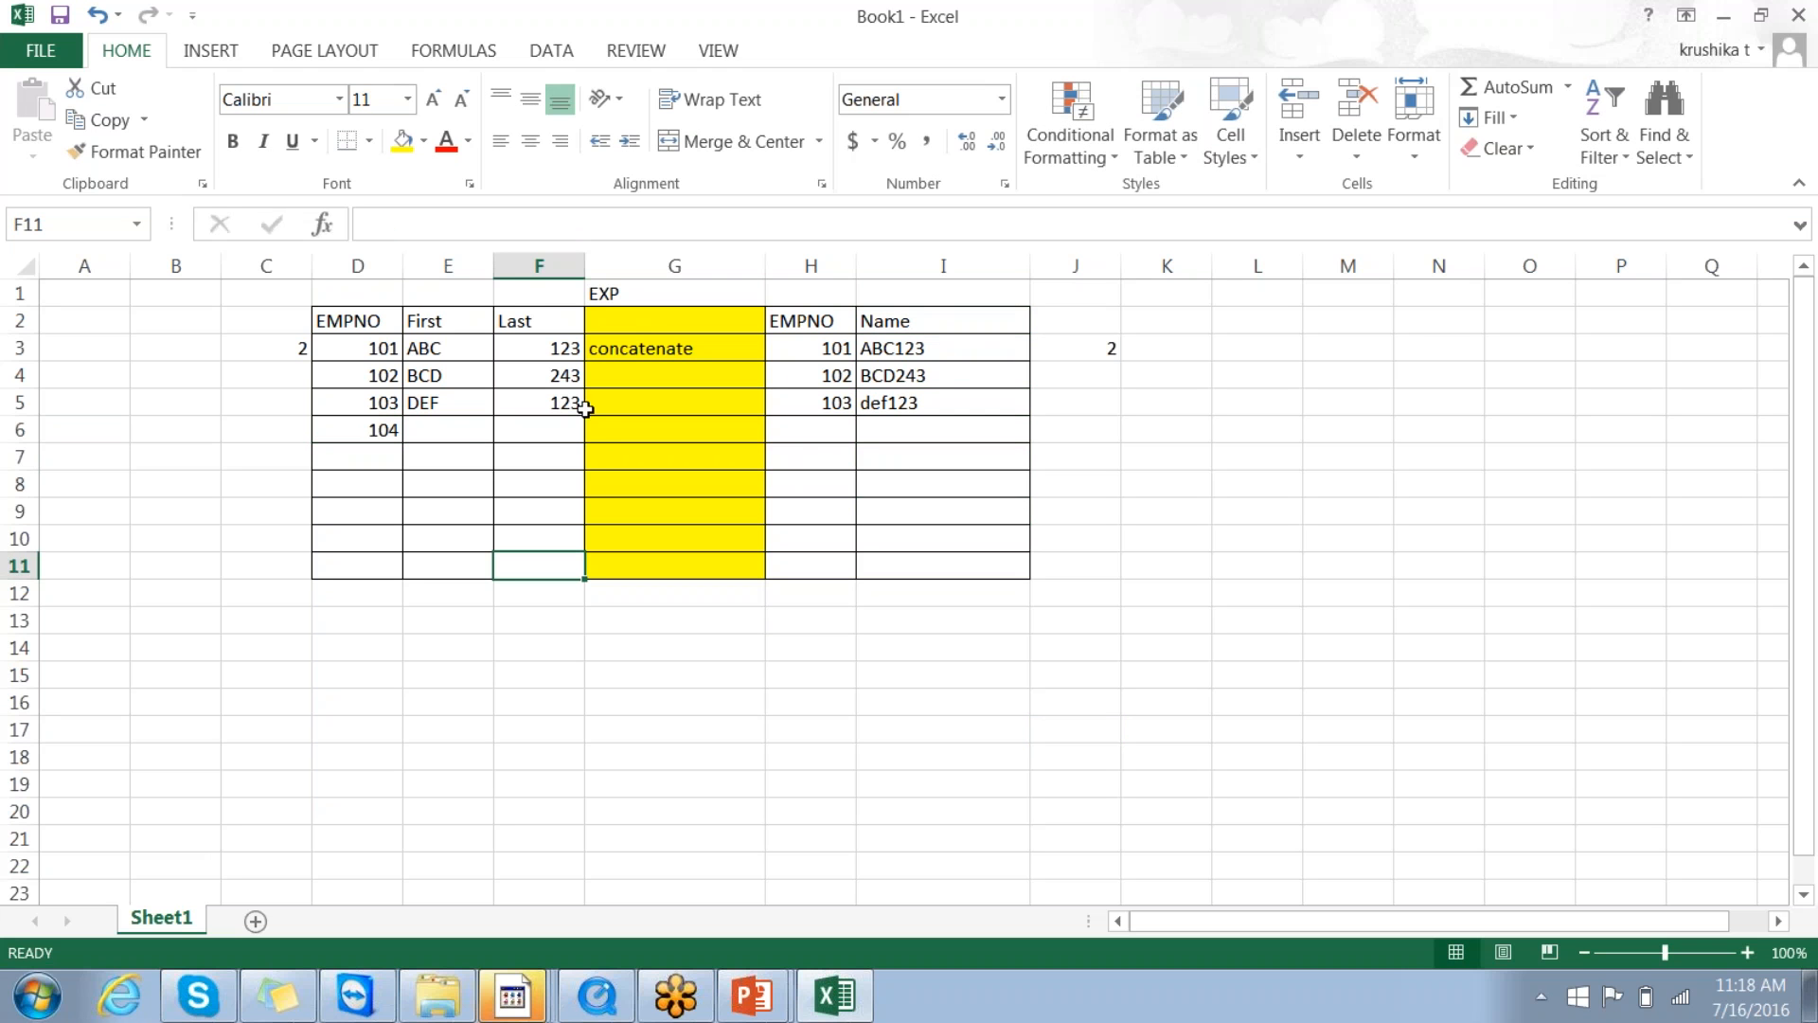
pyautogui.click(463, 429)
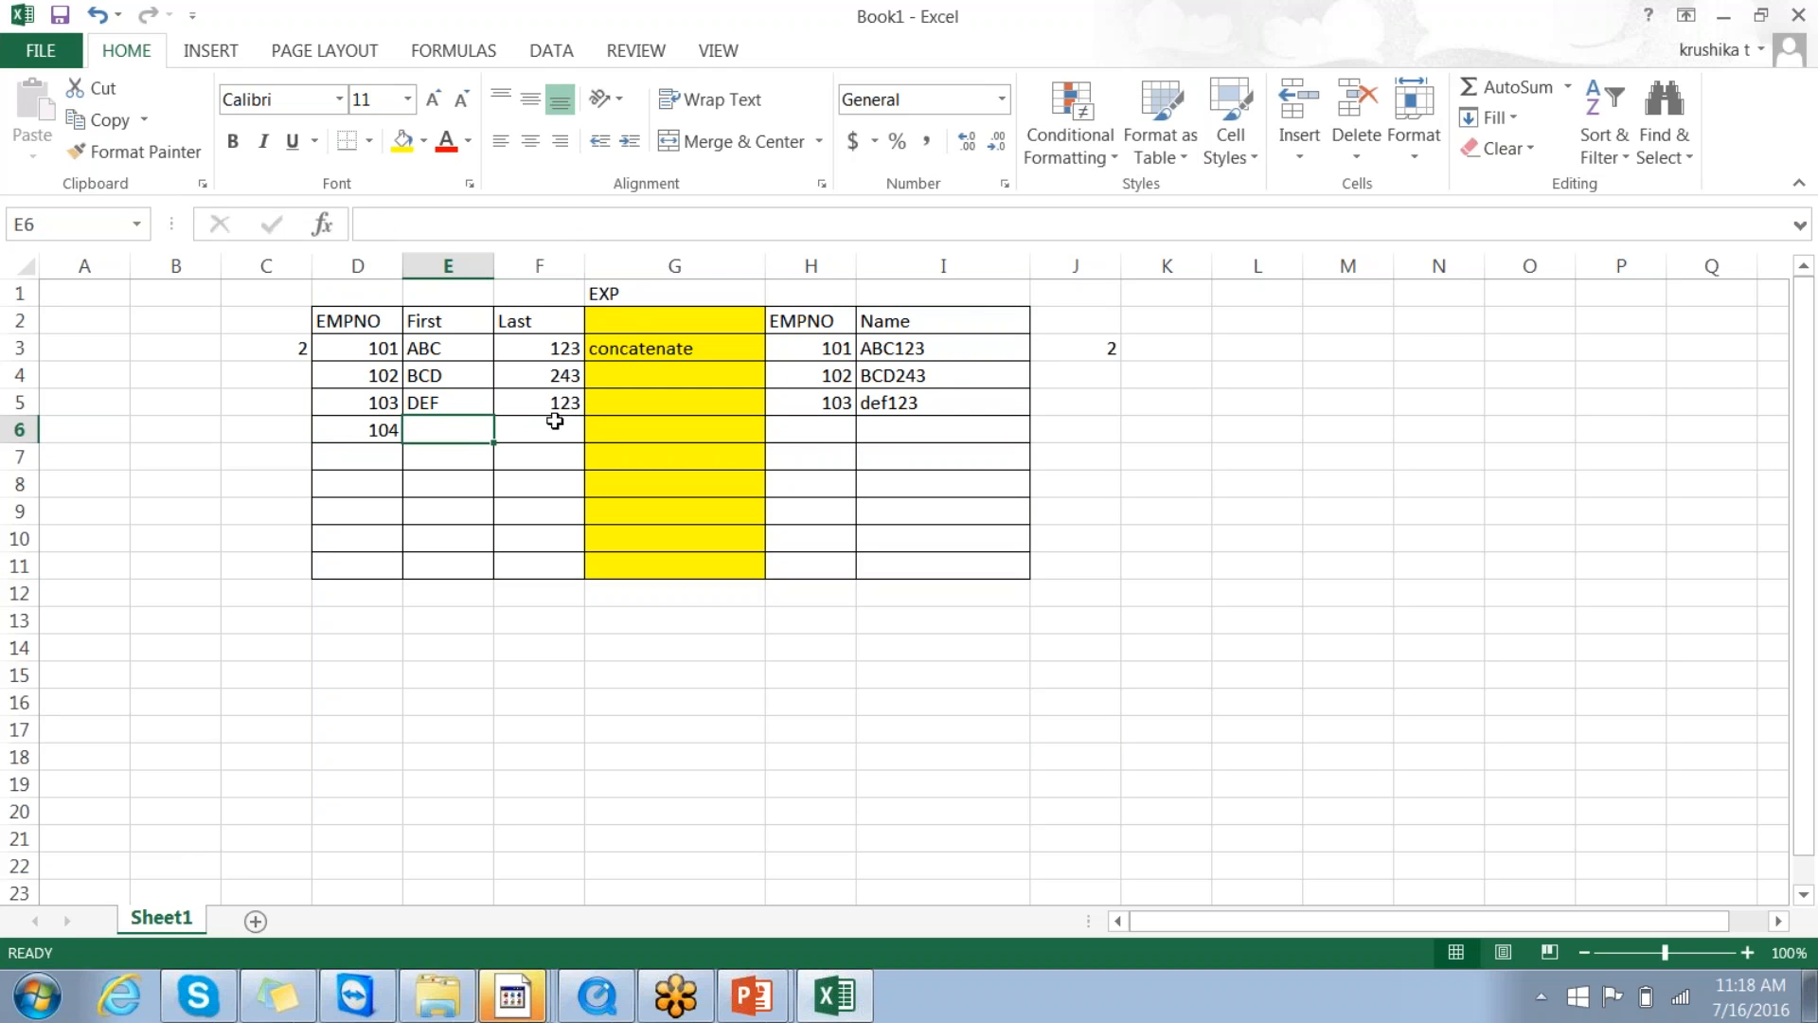
pyautogui.click(530, 322)
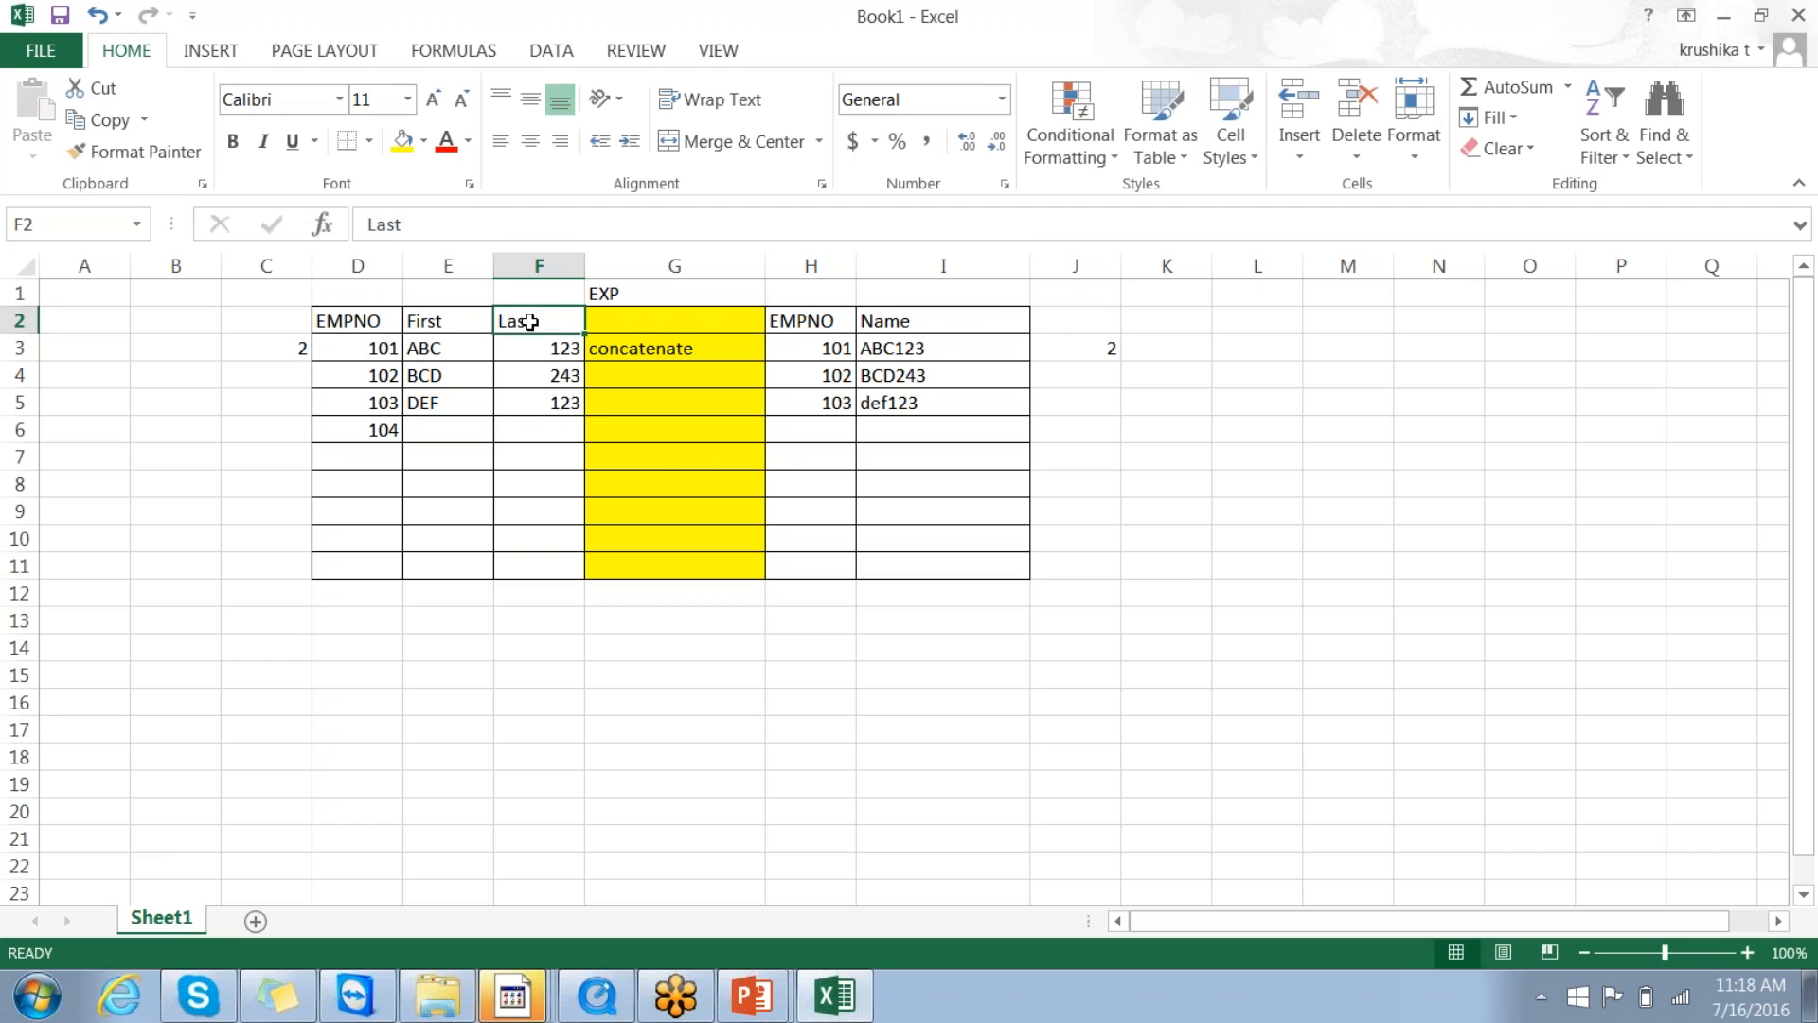
pyautogui.write('sal')
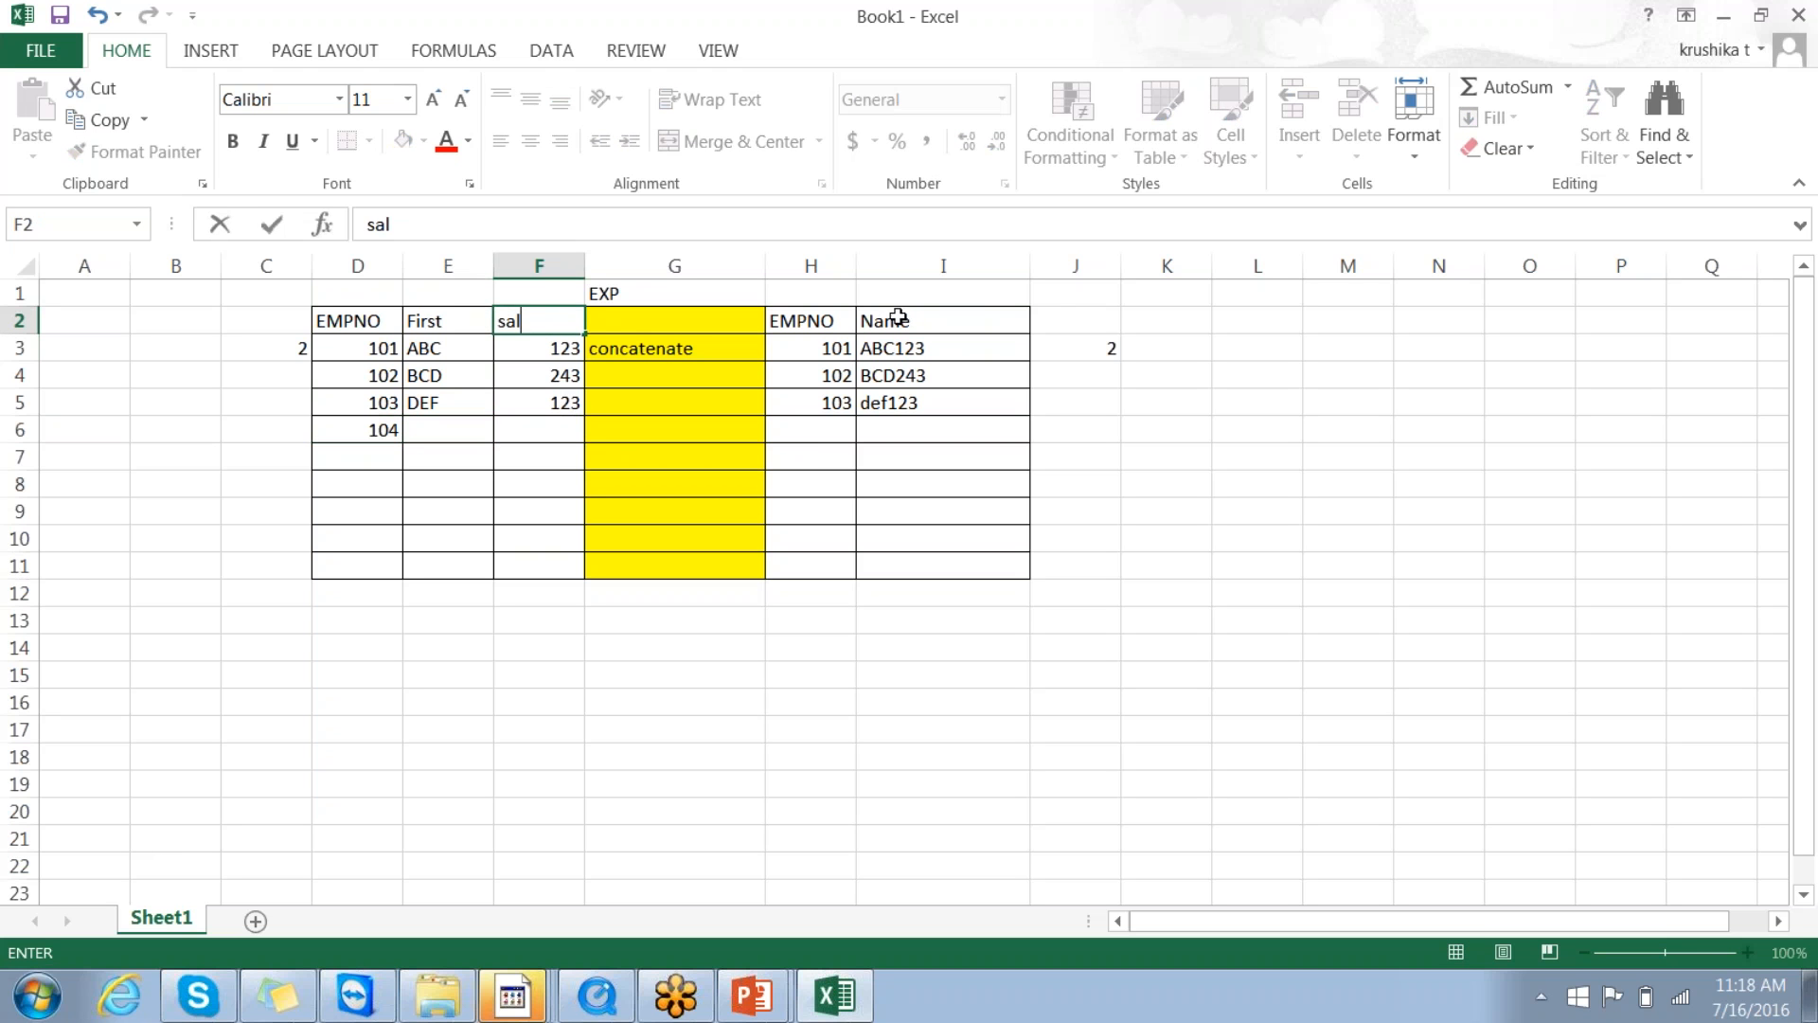
# Step: Enter the heading sal in cell J2 next to the Name column
pyautogui.click(1058, 315)
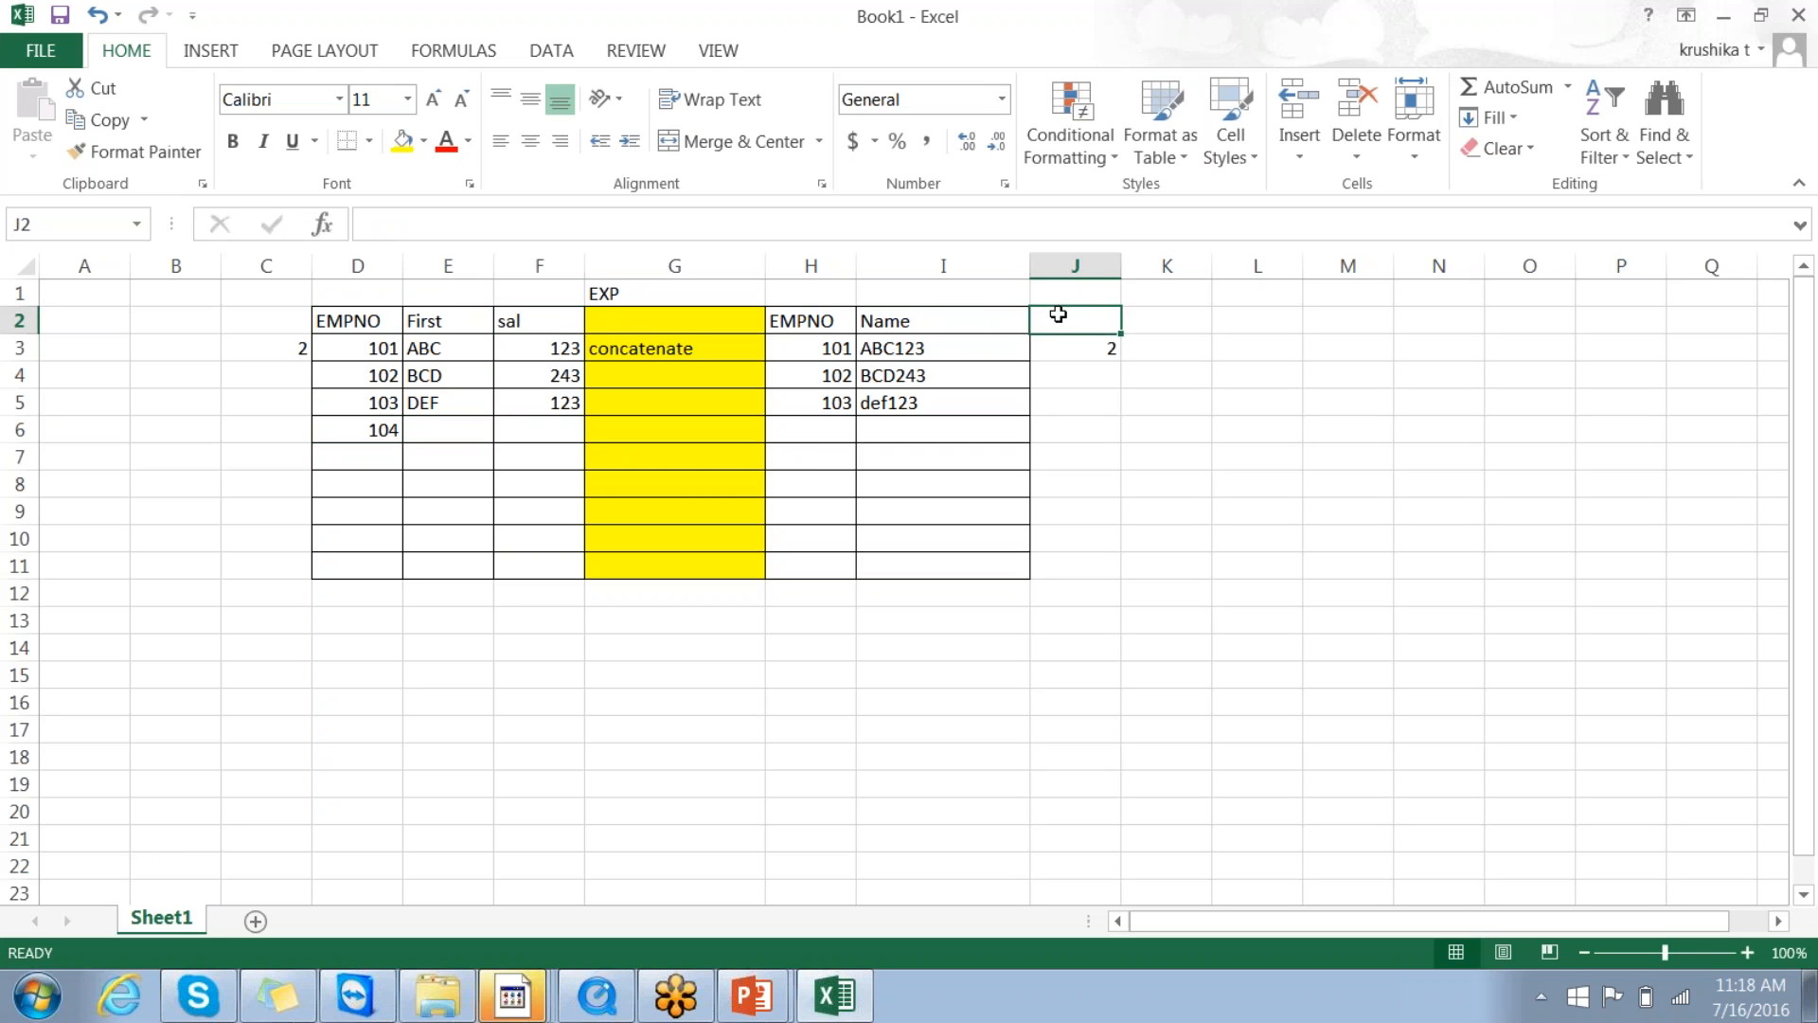
pyautogui.write('=')
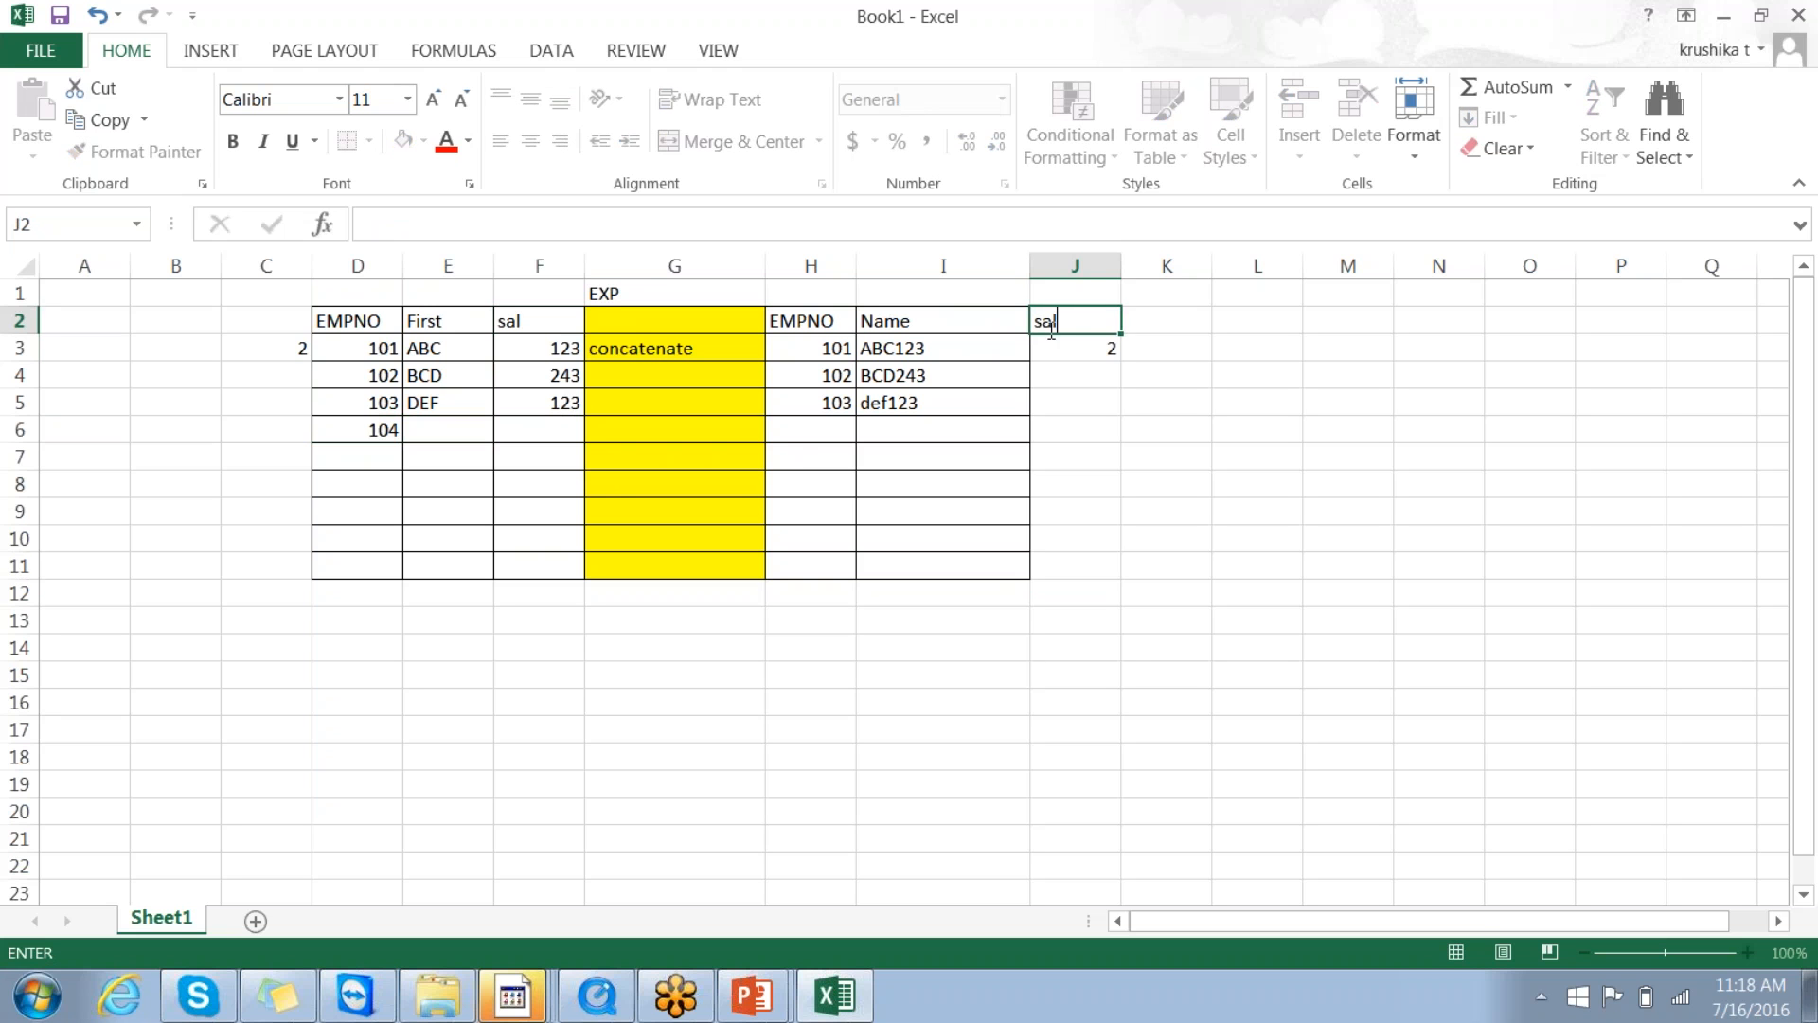
pyautogui.write('al')
pyautogui.click(1075, 647)
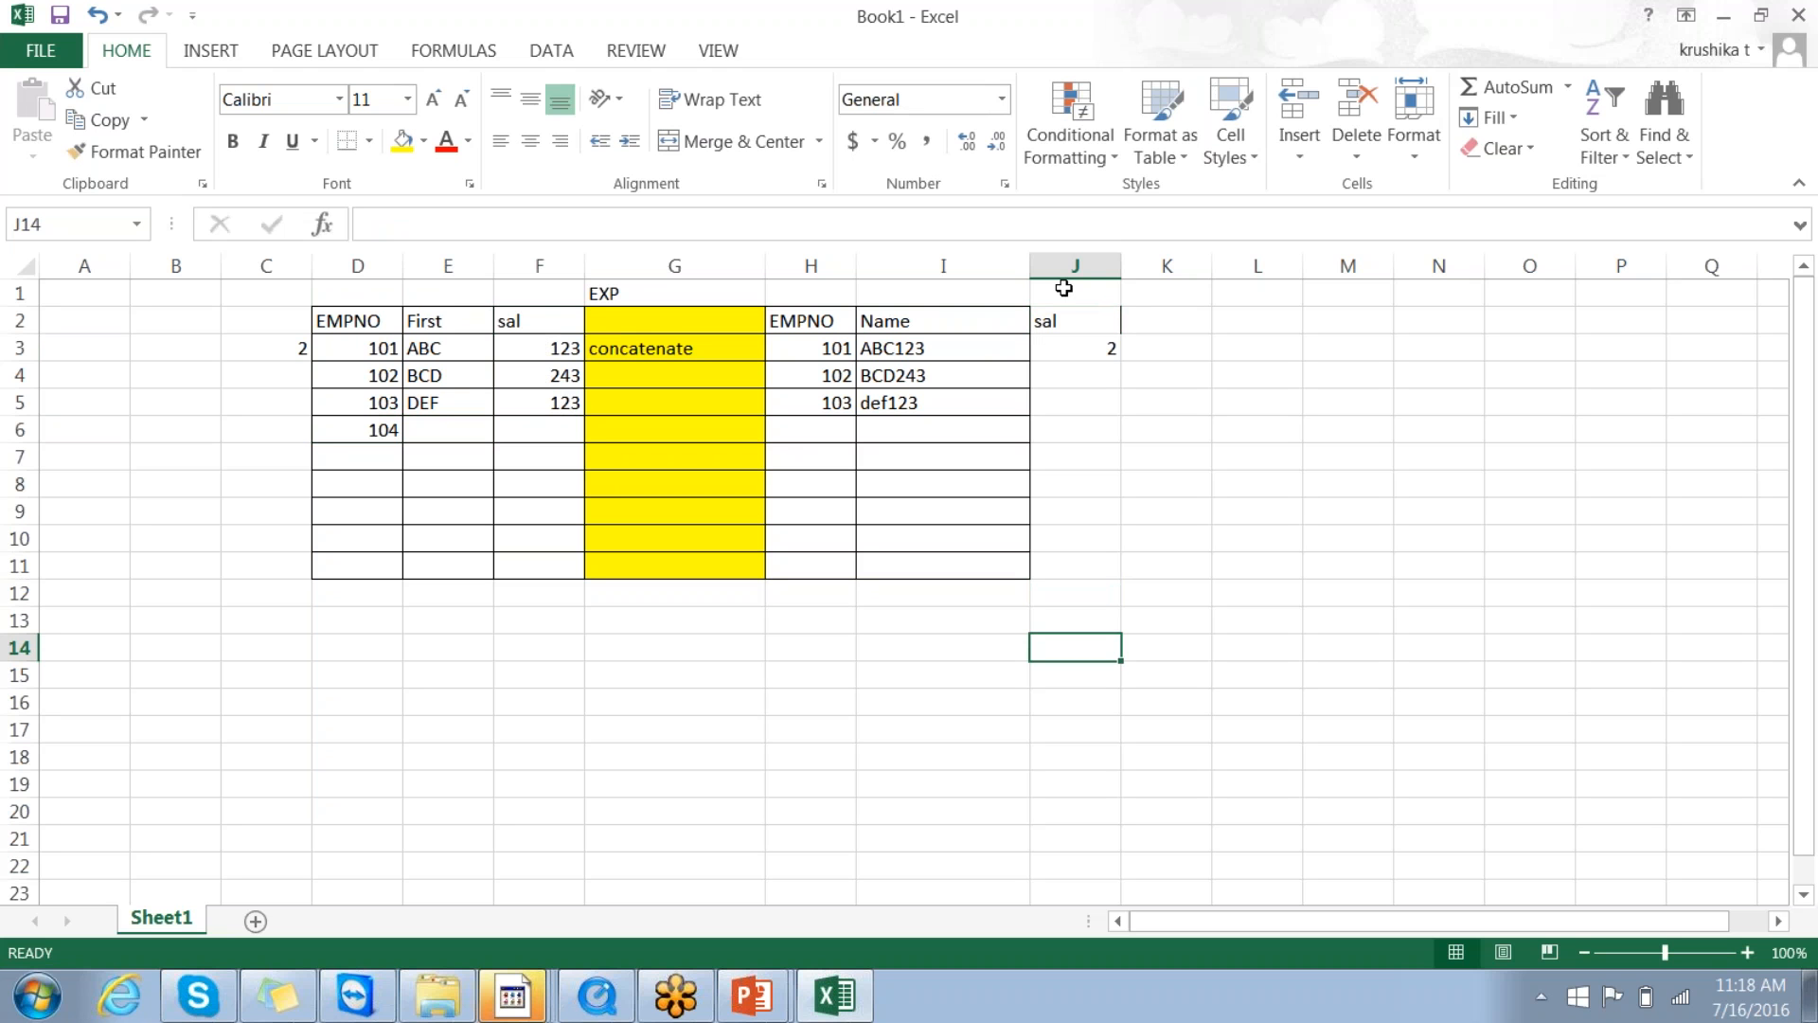
# Step: Set the heading in J2 to Bonus and clear the value in J3 below it
pyautogui.click(1055, 321)
pyautogui.write('Bonu')
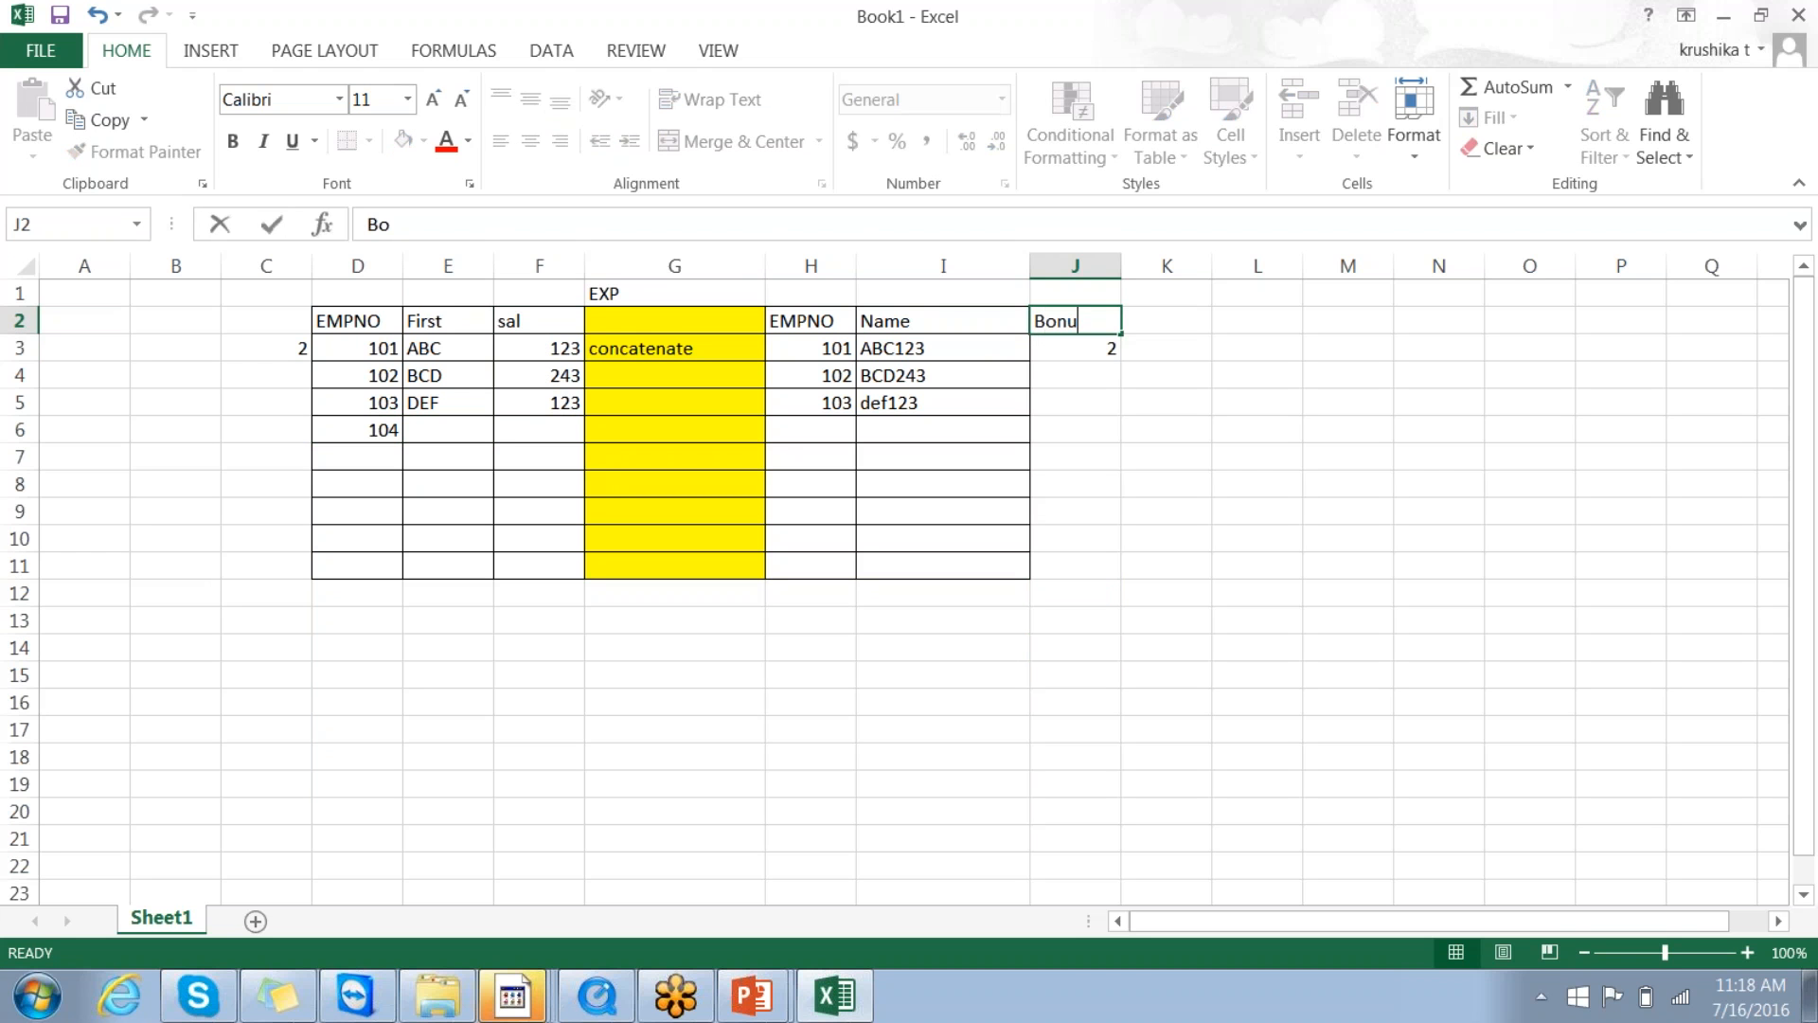
pyautogui.write('s')
pyautogui.click(1167, 662)
pyautogui.click(1104, 349)
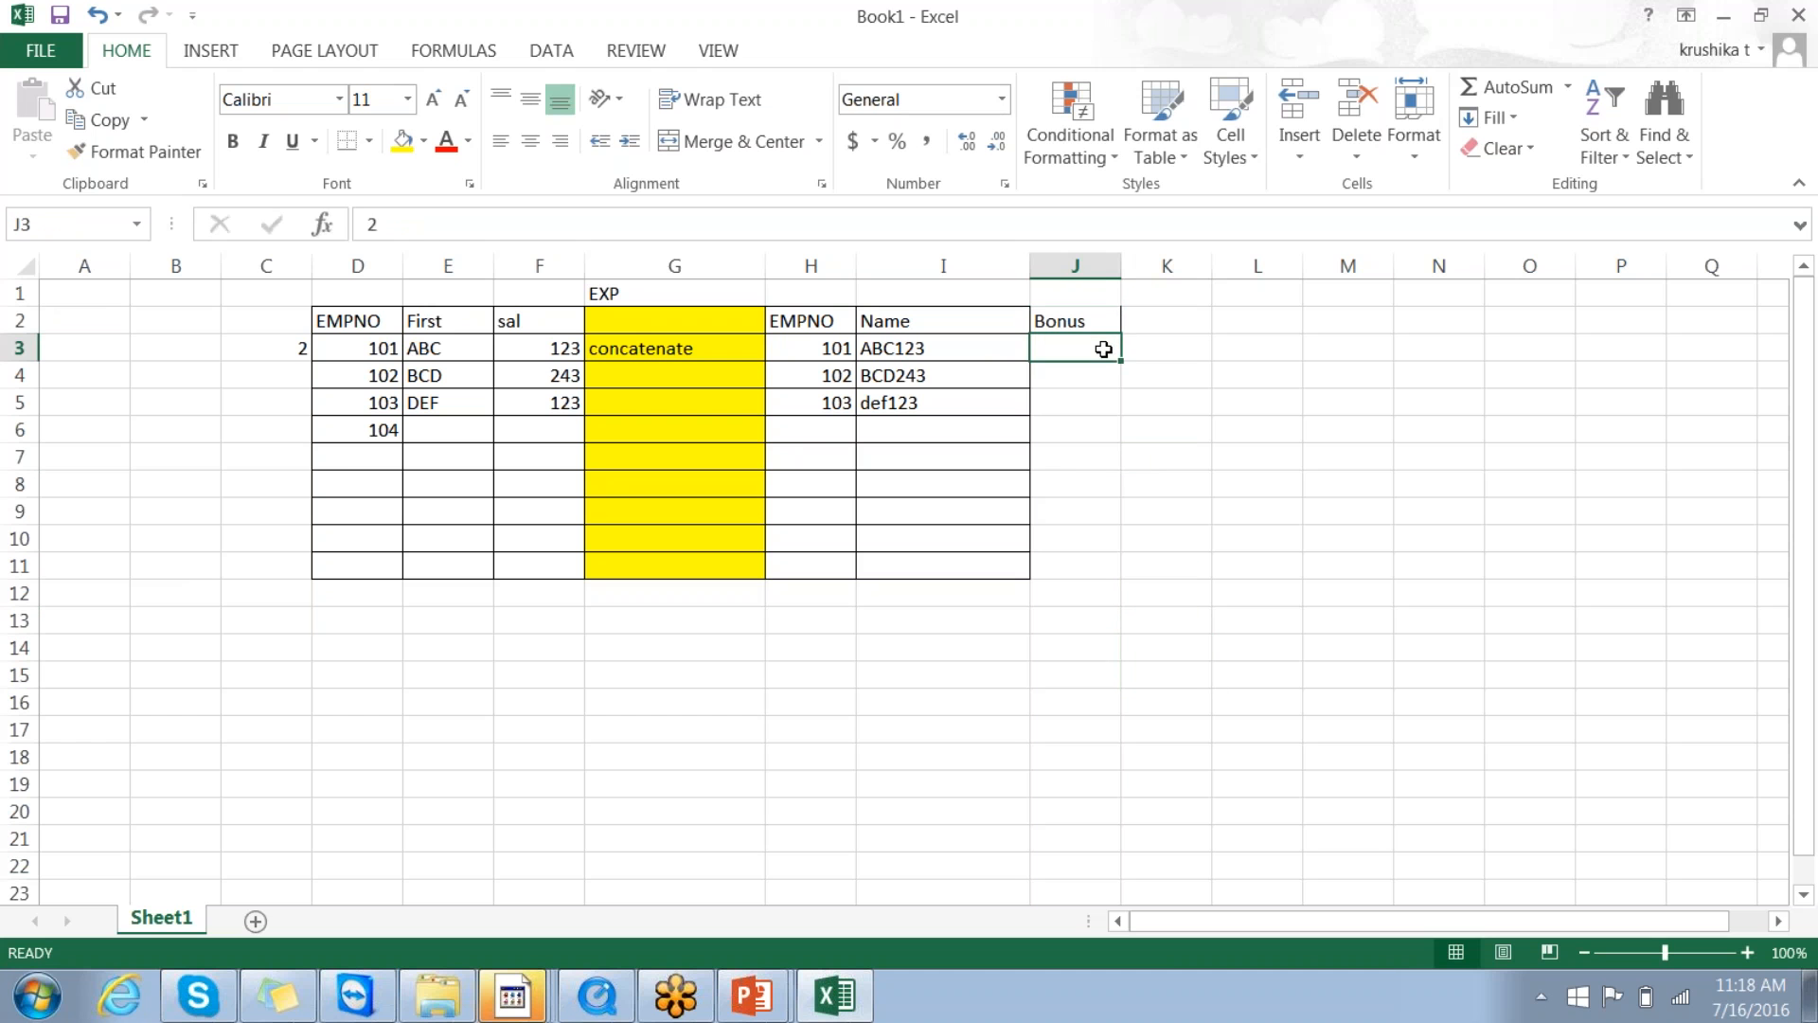
# Step: Apply all borders to the second table including the Bonus column, H2:J11
pyautogui.moveTo(824, 322); pyautogui.dragTo(1068, 572)
pyautogui.rightClick(1068, 572)
pyautogui.click(1287, 648)
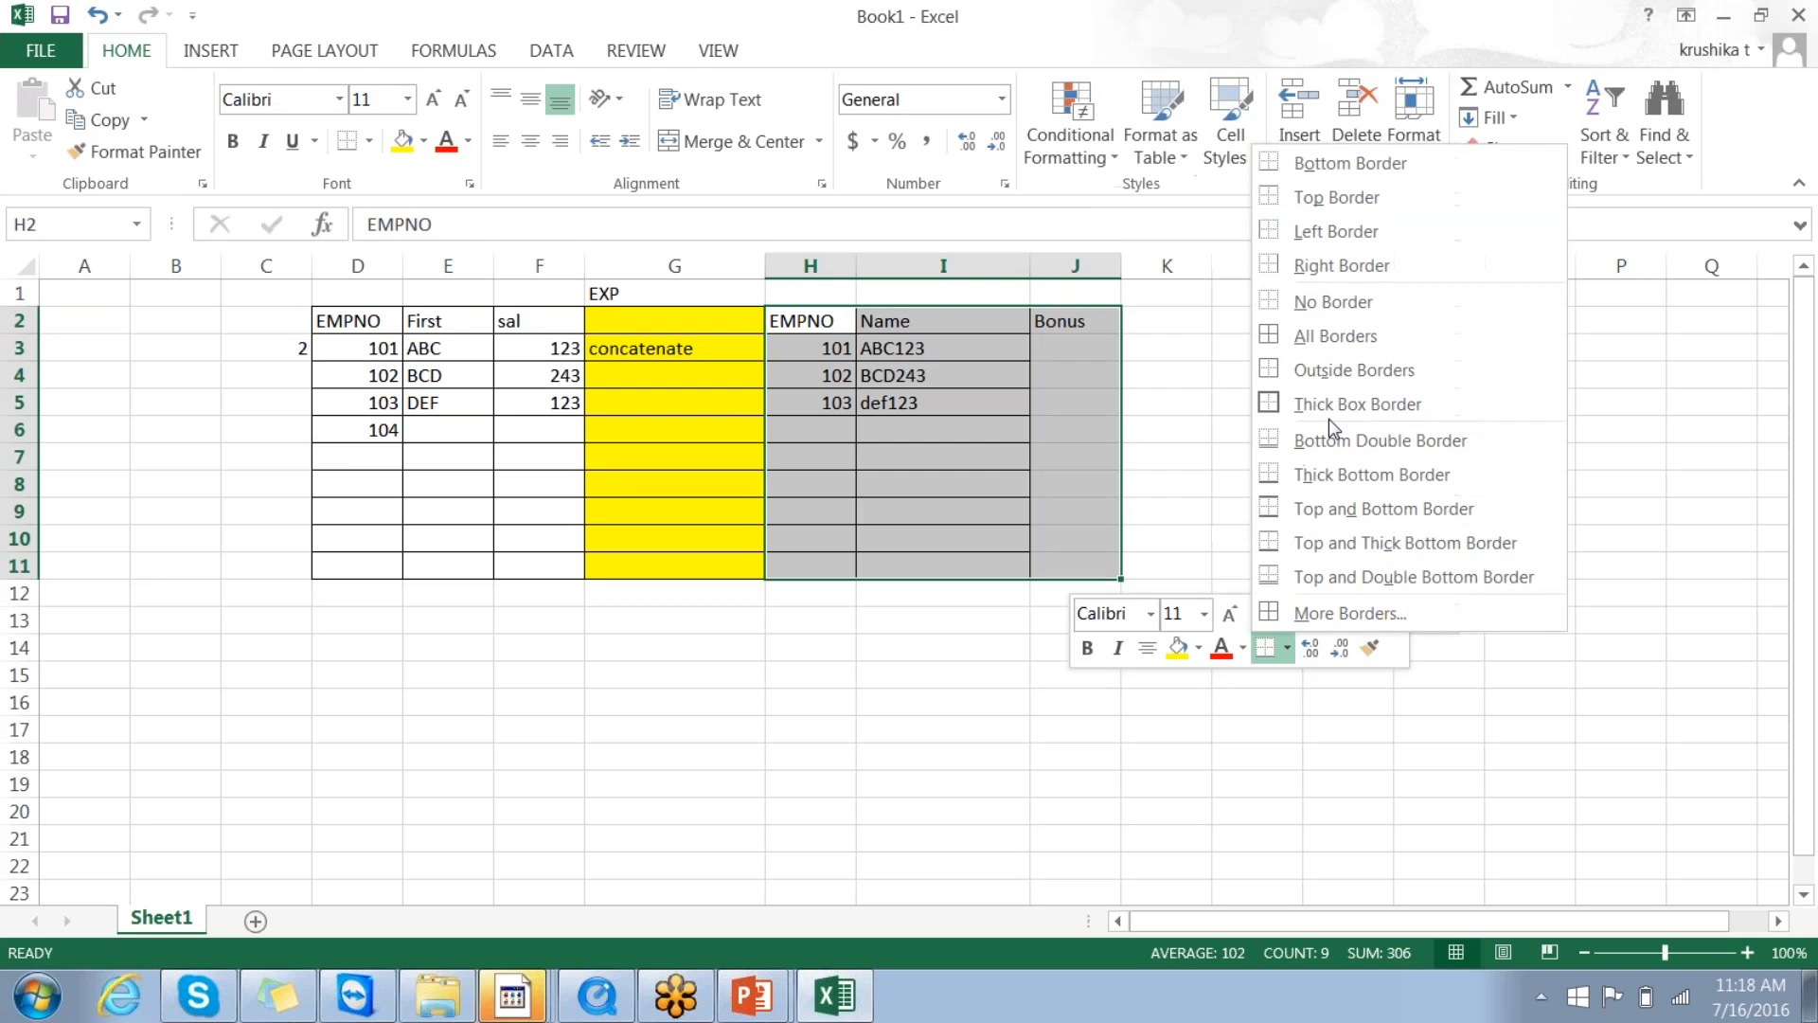
pyautogui.click(1290, 344)
# Step: Enter the Bonus values 12.3, 24.3 and 12.3 in cells J3 to J5
pyautogui.click(1061, 347)
pyautogui.write('12.3')
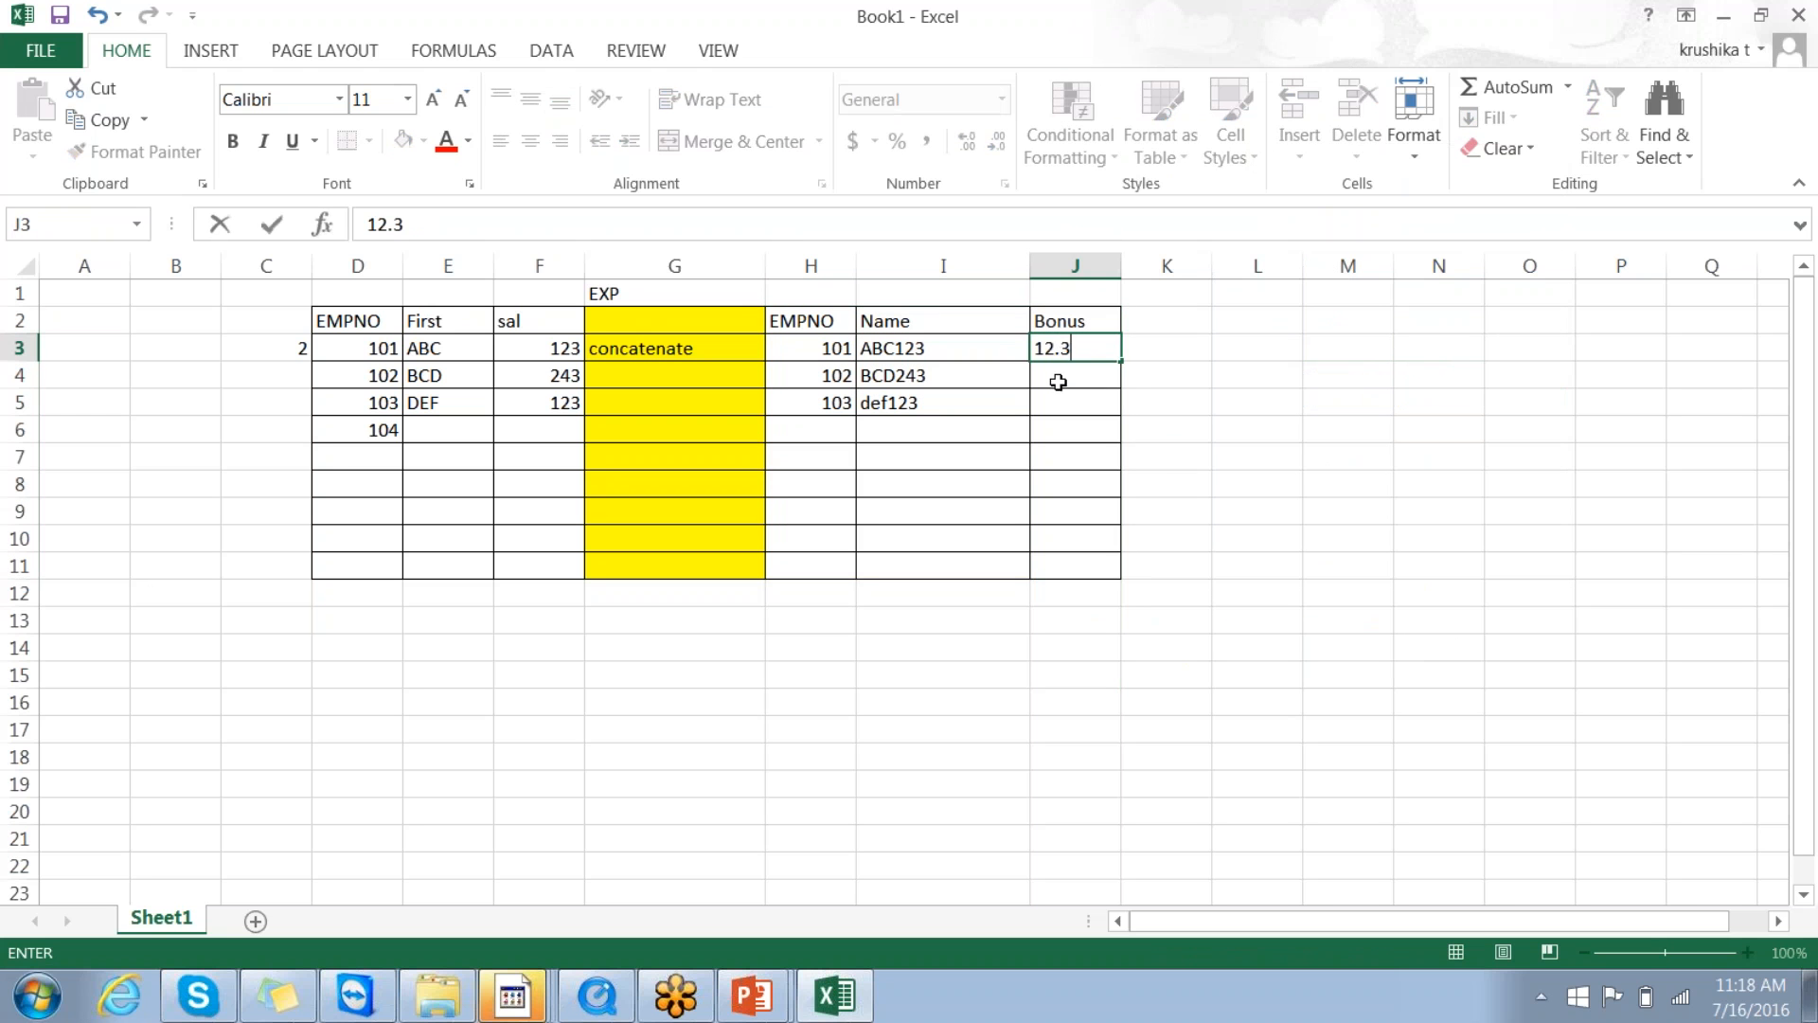
pyautogui.press('Return')
pyautogui.write('24.3')
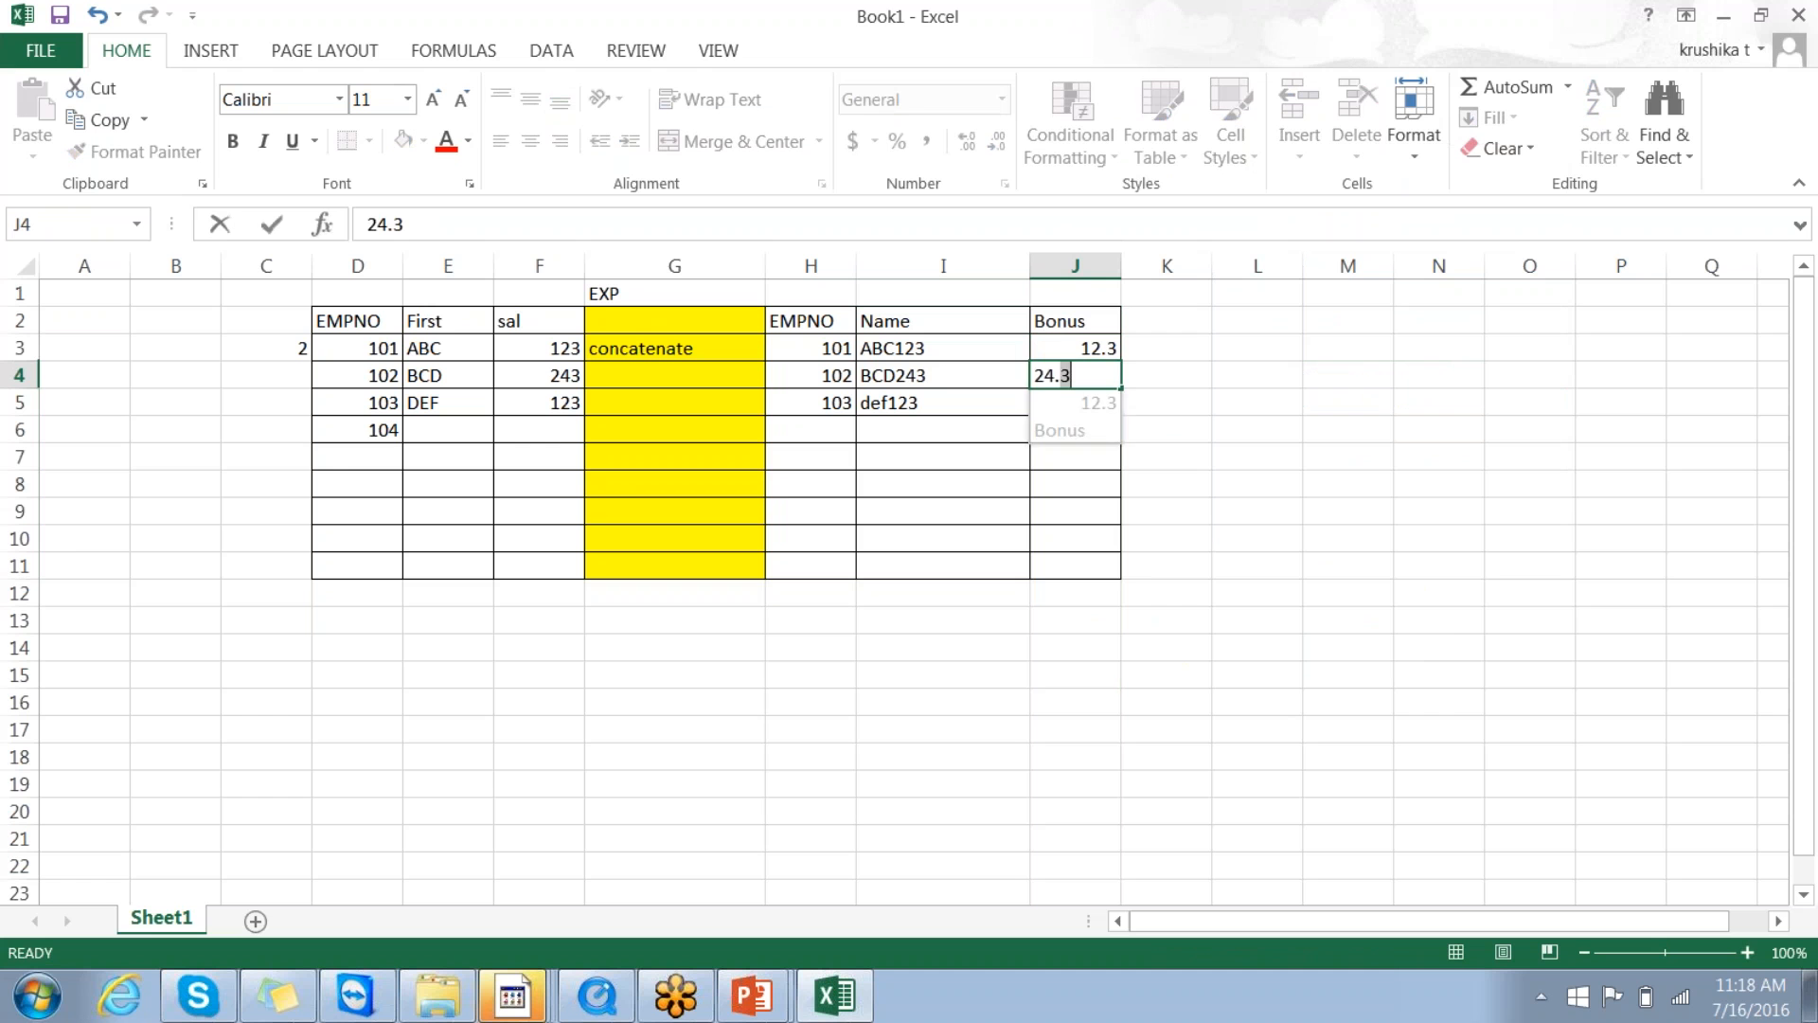
pyautogui.press('Return')
pyautogui.write('12.3')
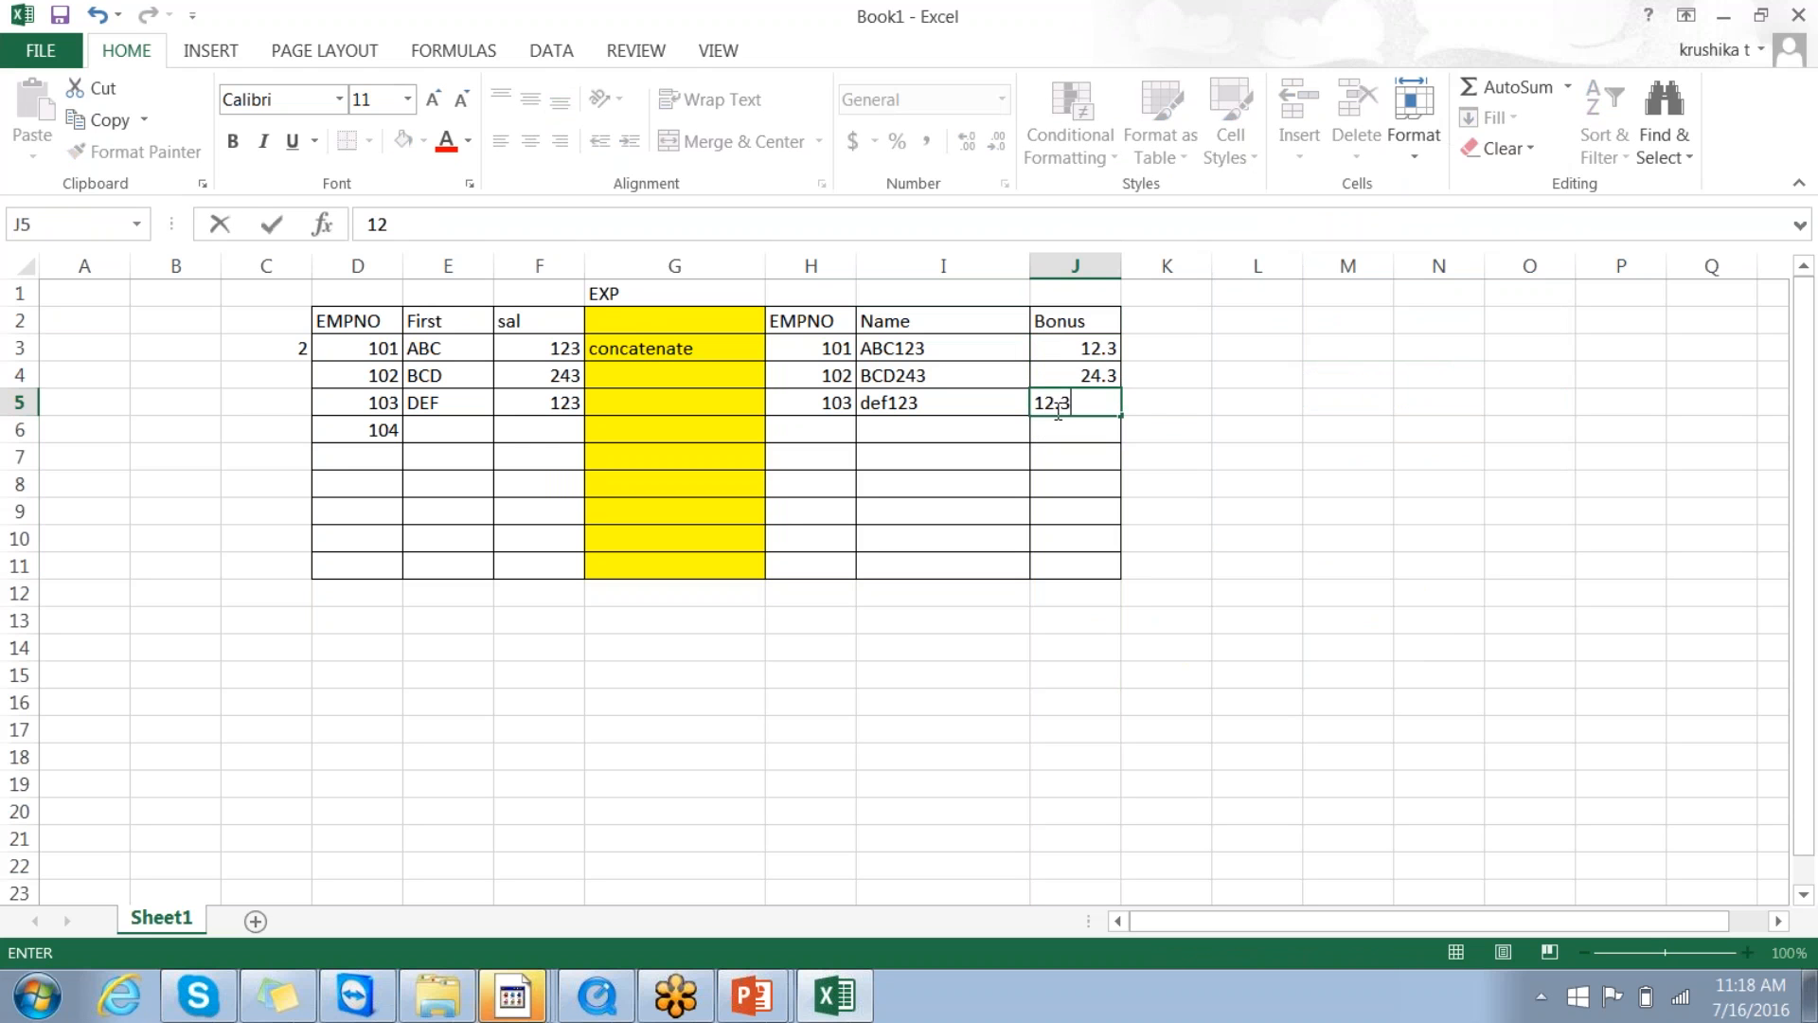
pyautogui.click(1075, 702)
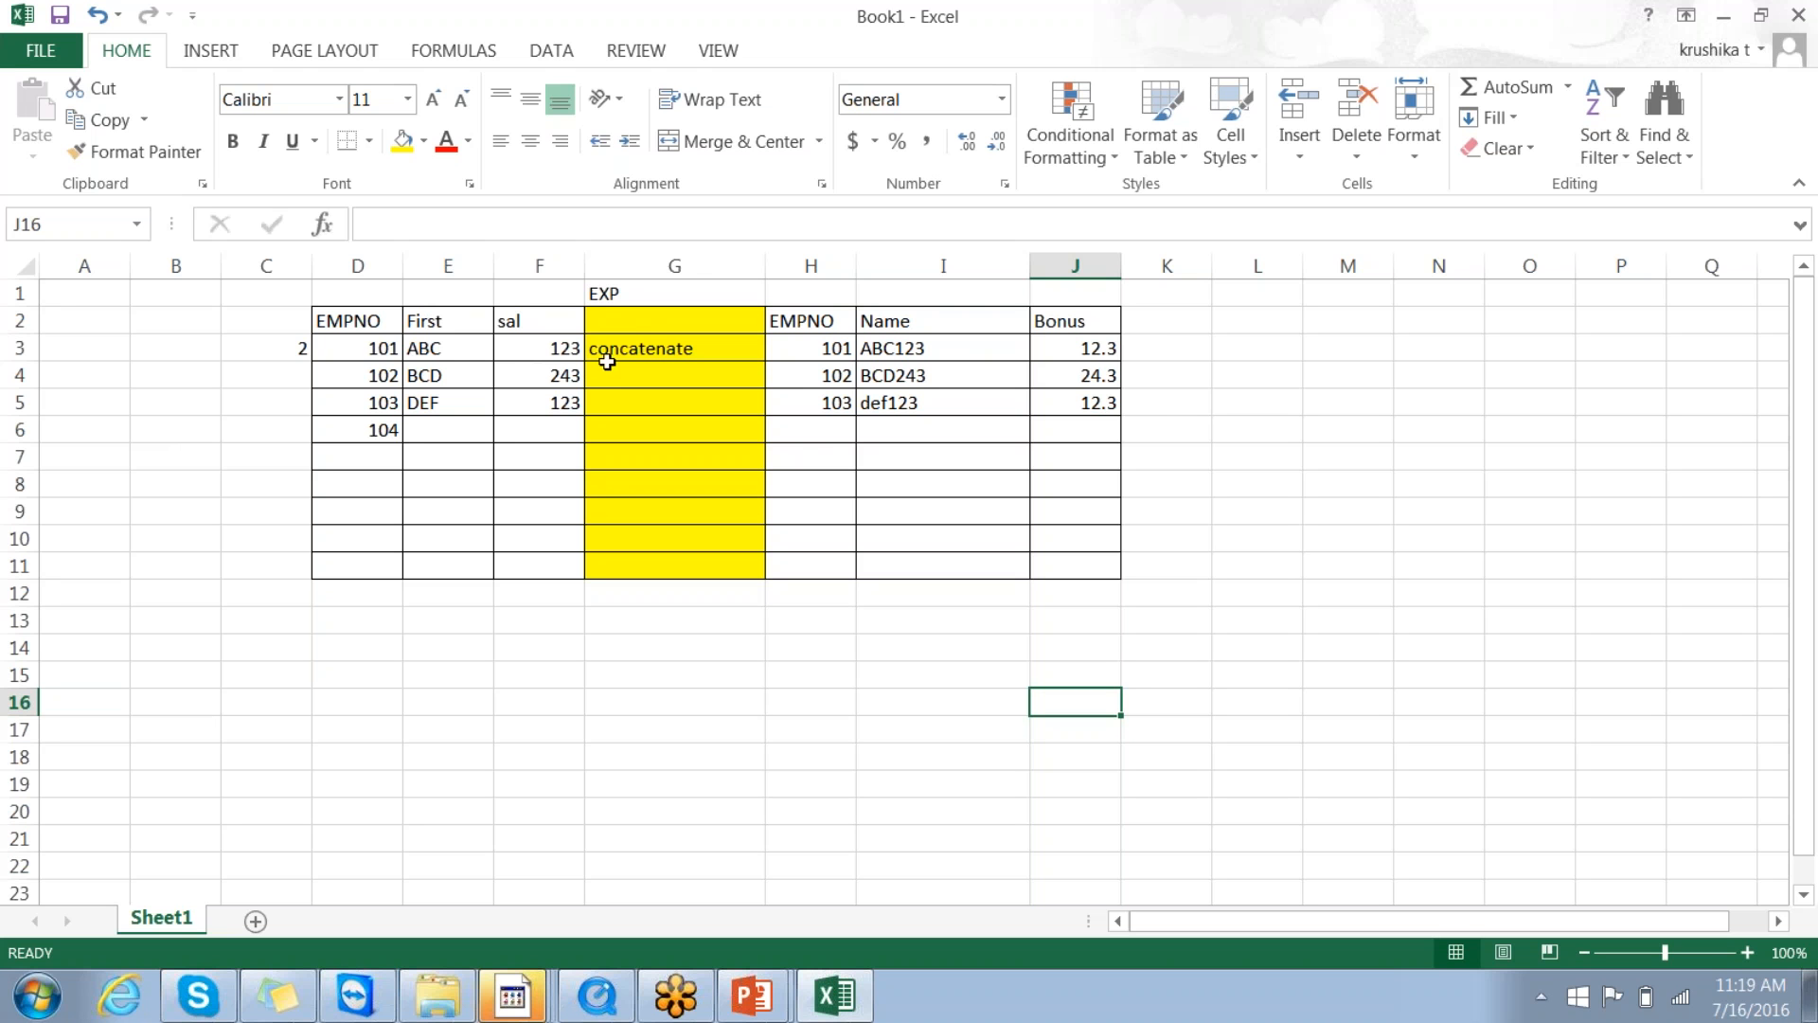
pyautogui.moveTo(379, 345); pyautogui.dragTo(536, 354)
pyautogui.click(332, 350)
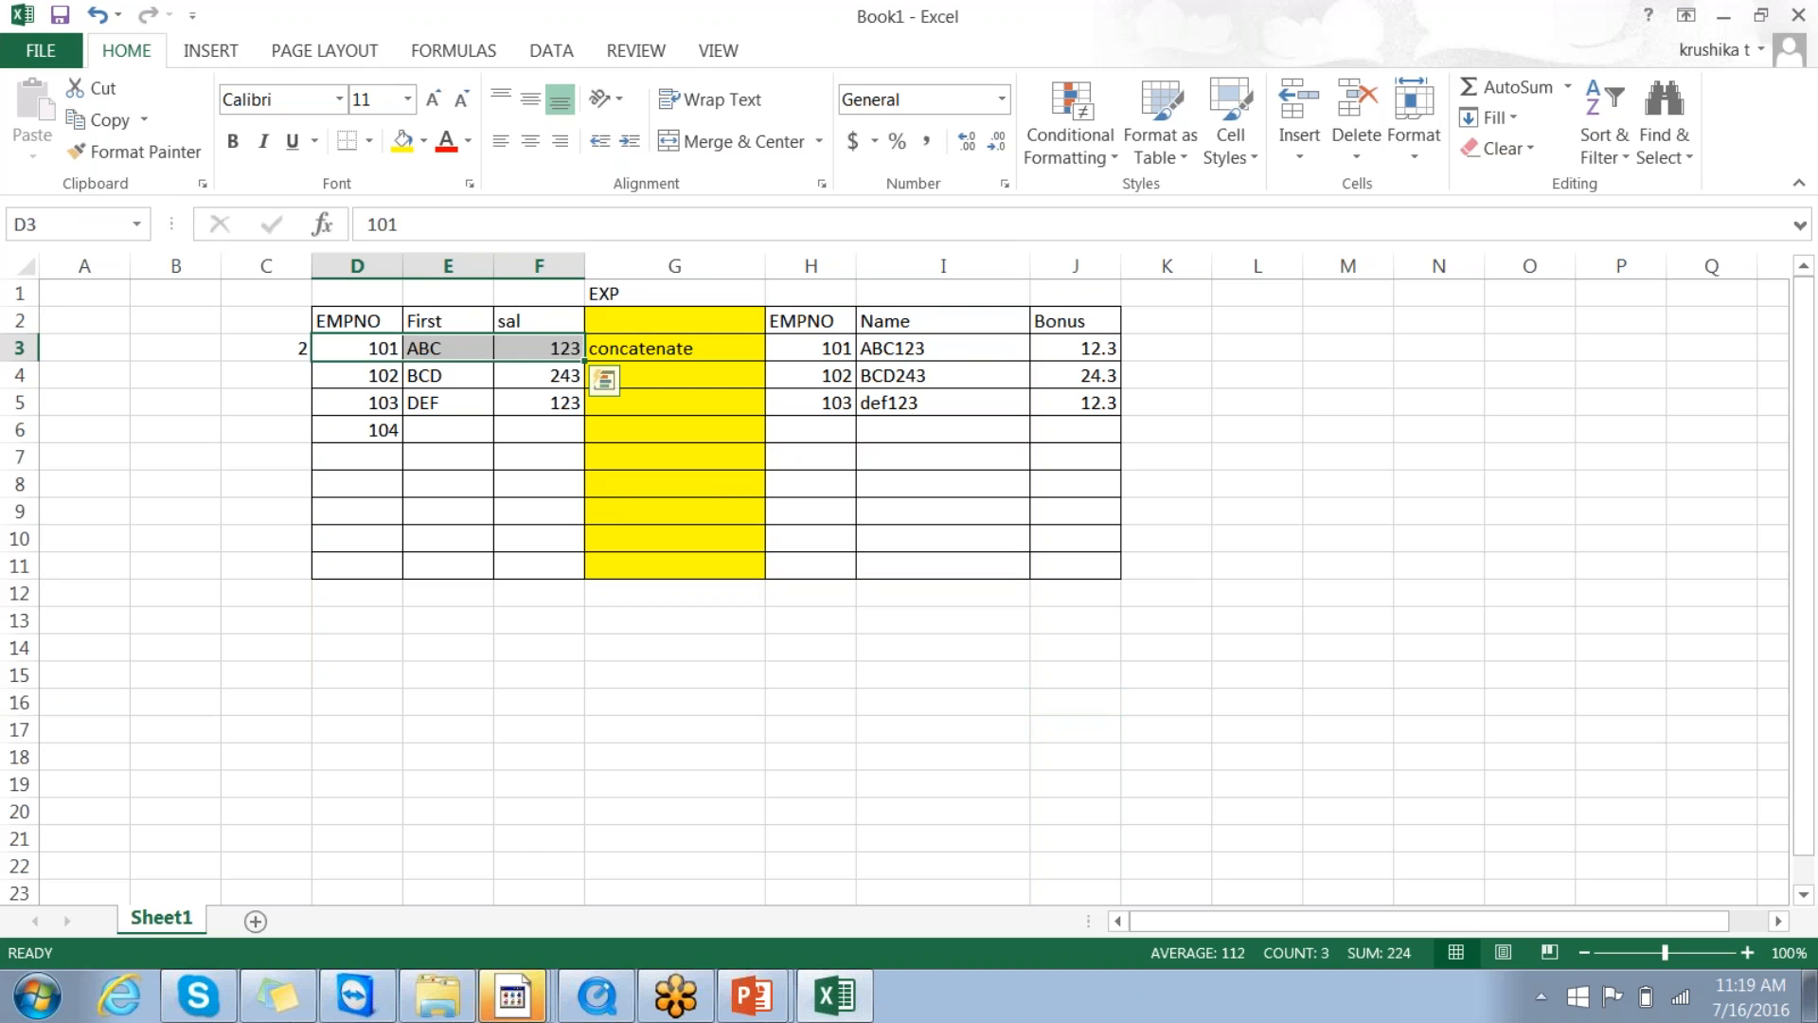
pyautogui.press('Right')
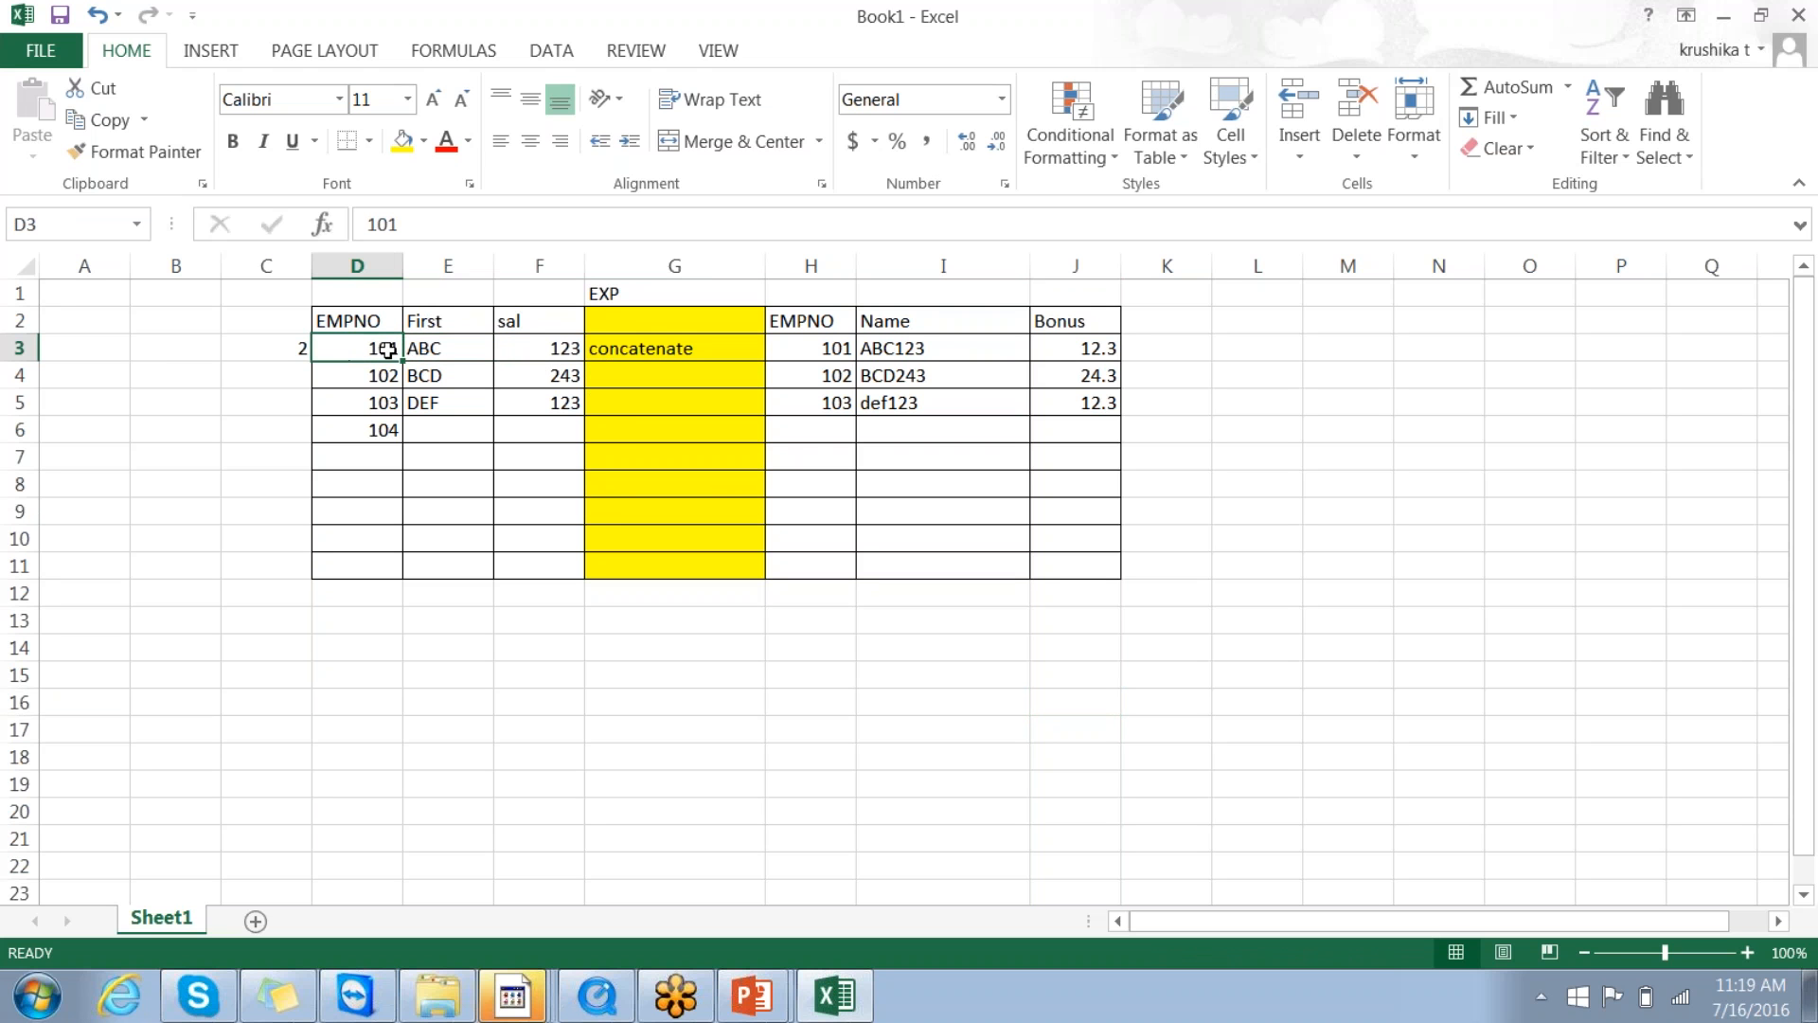
pyautogui.moveTo(384, 348); pyautogui.dragTo(554, 399)
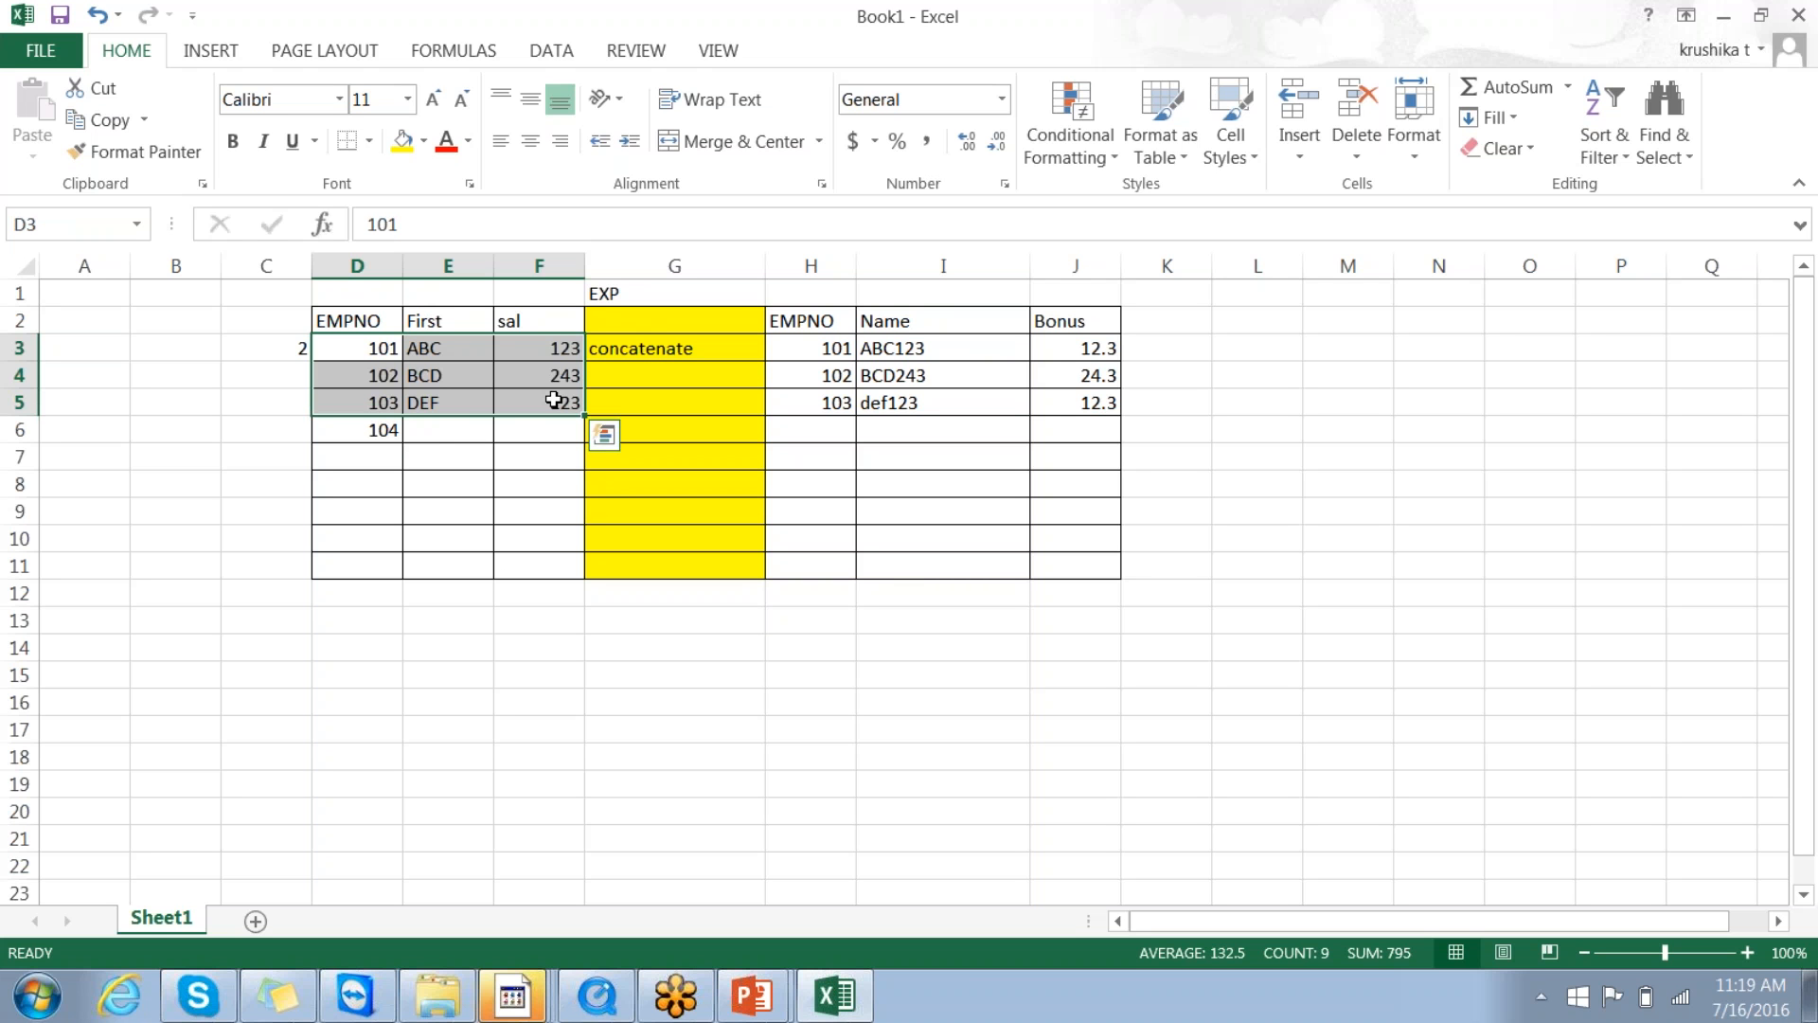
pyautogui.click(674, 646)
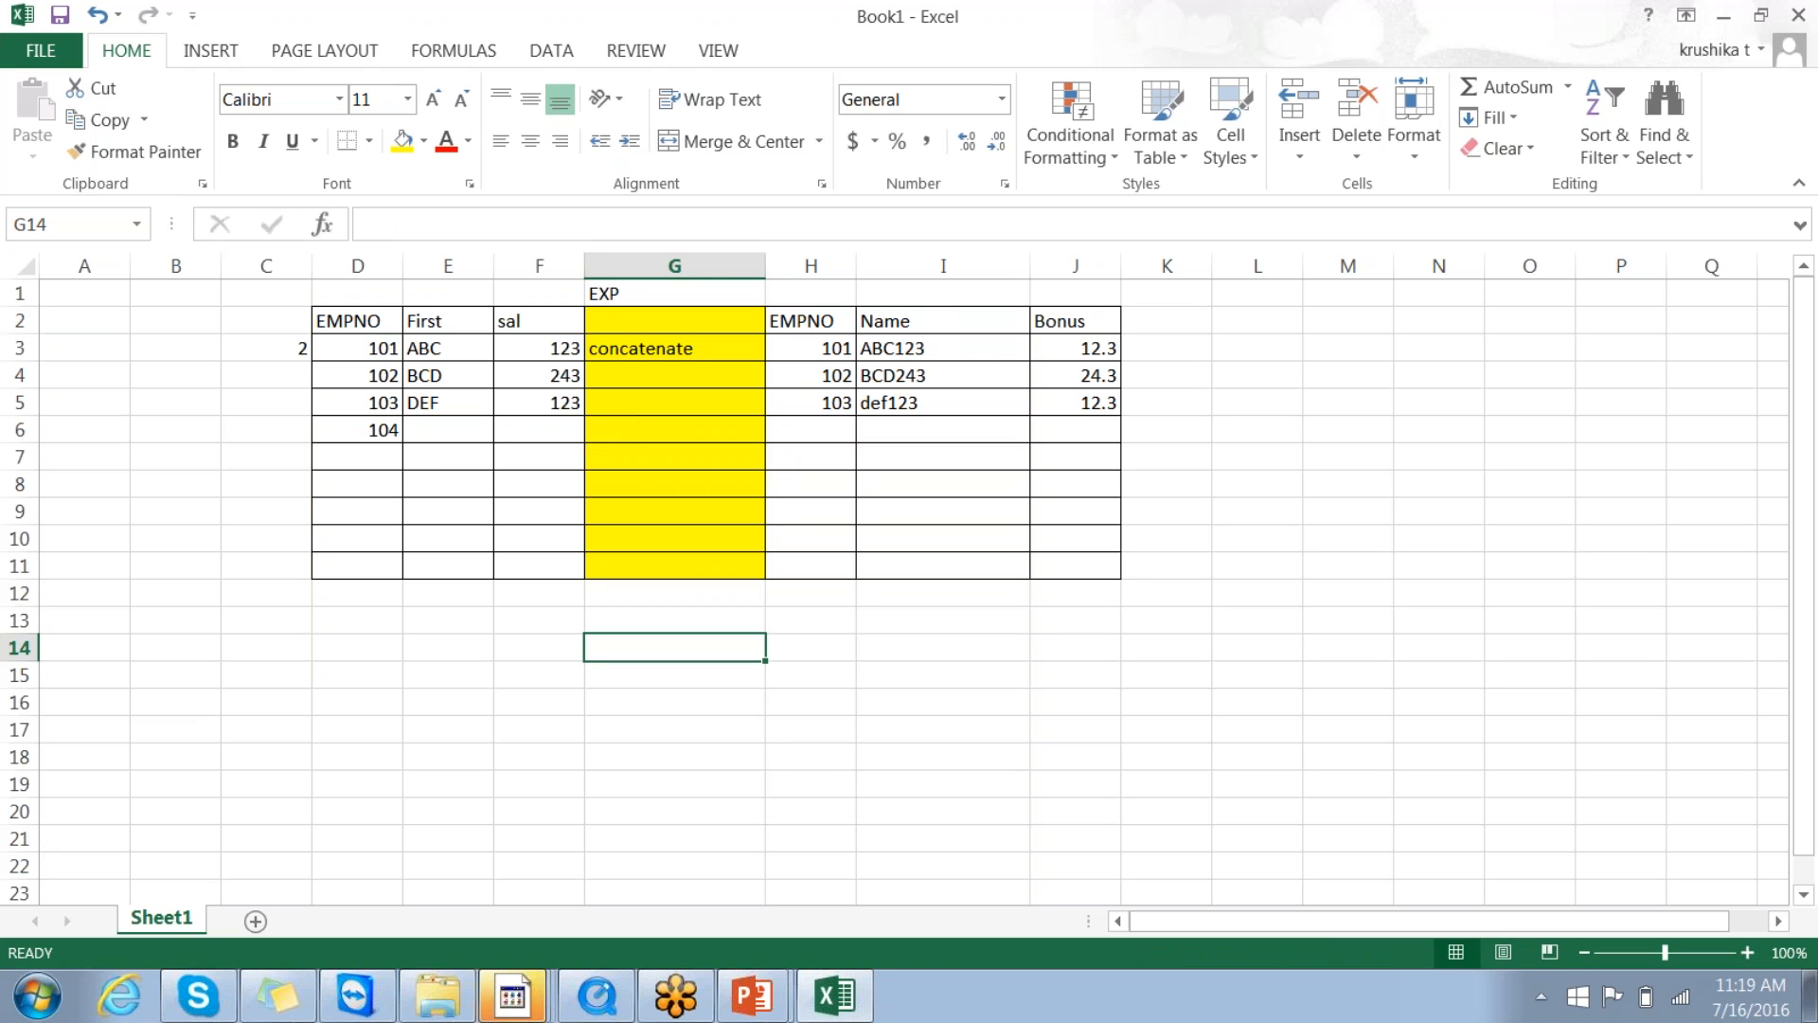
pyautogui.click(771, 734)
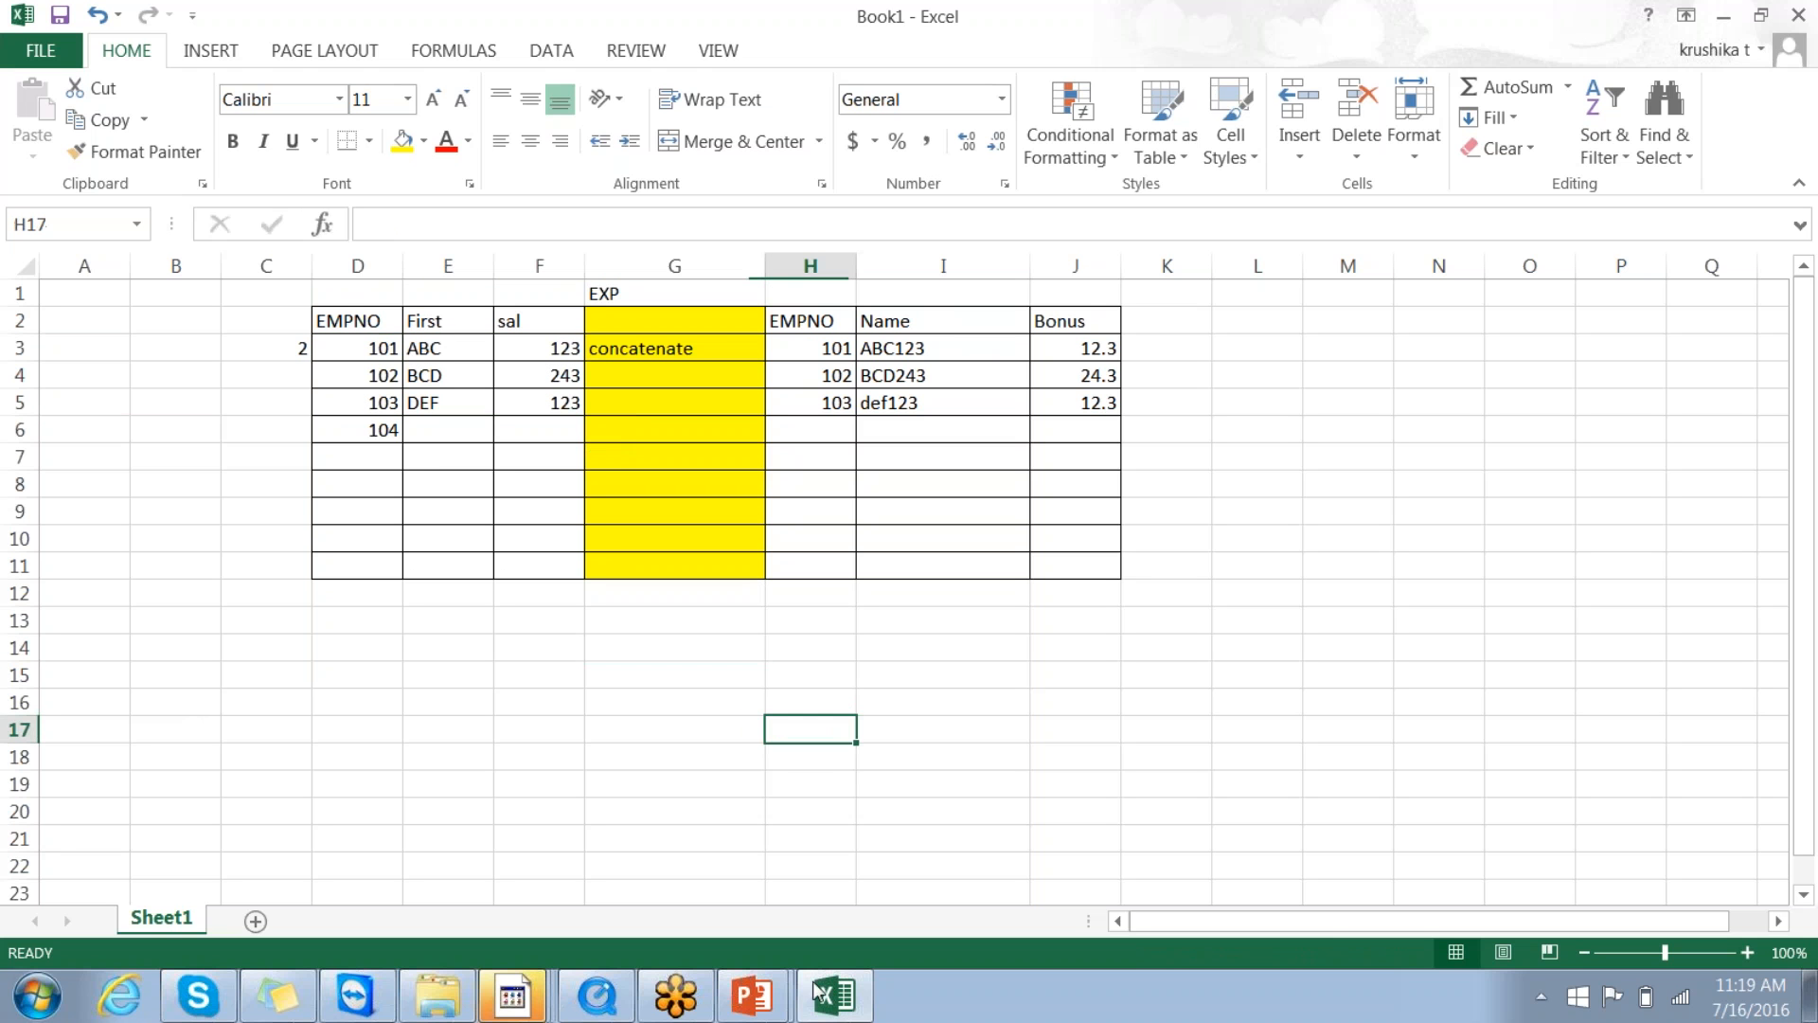
# Step: Switch to PowerPoint to view the Expression Transformation slide in the U04 presentation and close the U03_PC8_LID_SOURCE_QUALIFIER presentation
pyautogui.moveTo(753, 994)
pyautogui.click(613, 902)
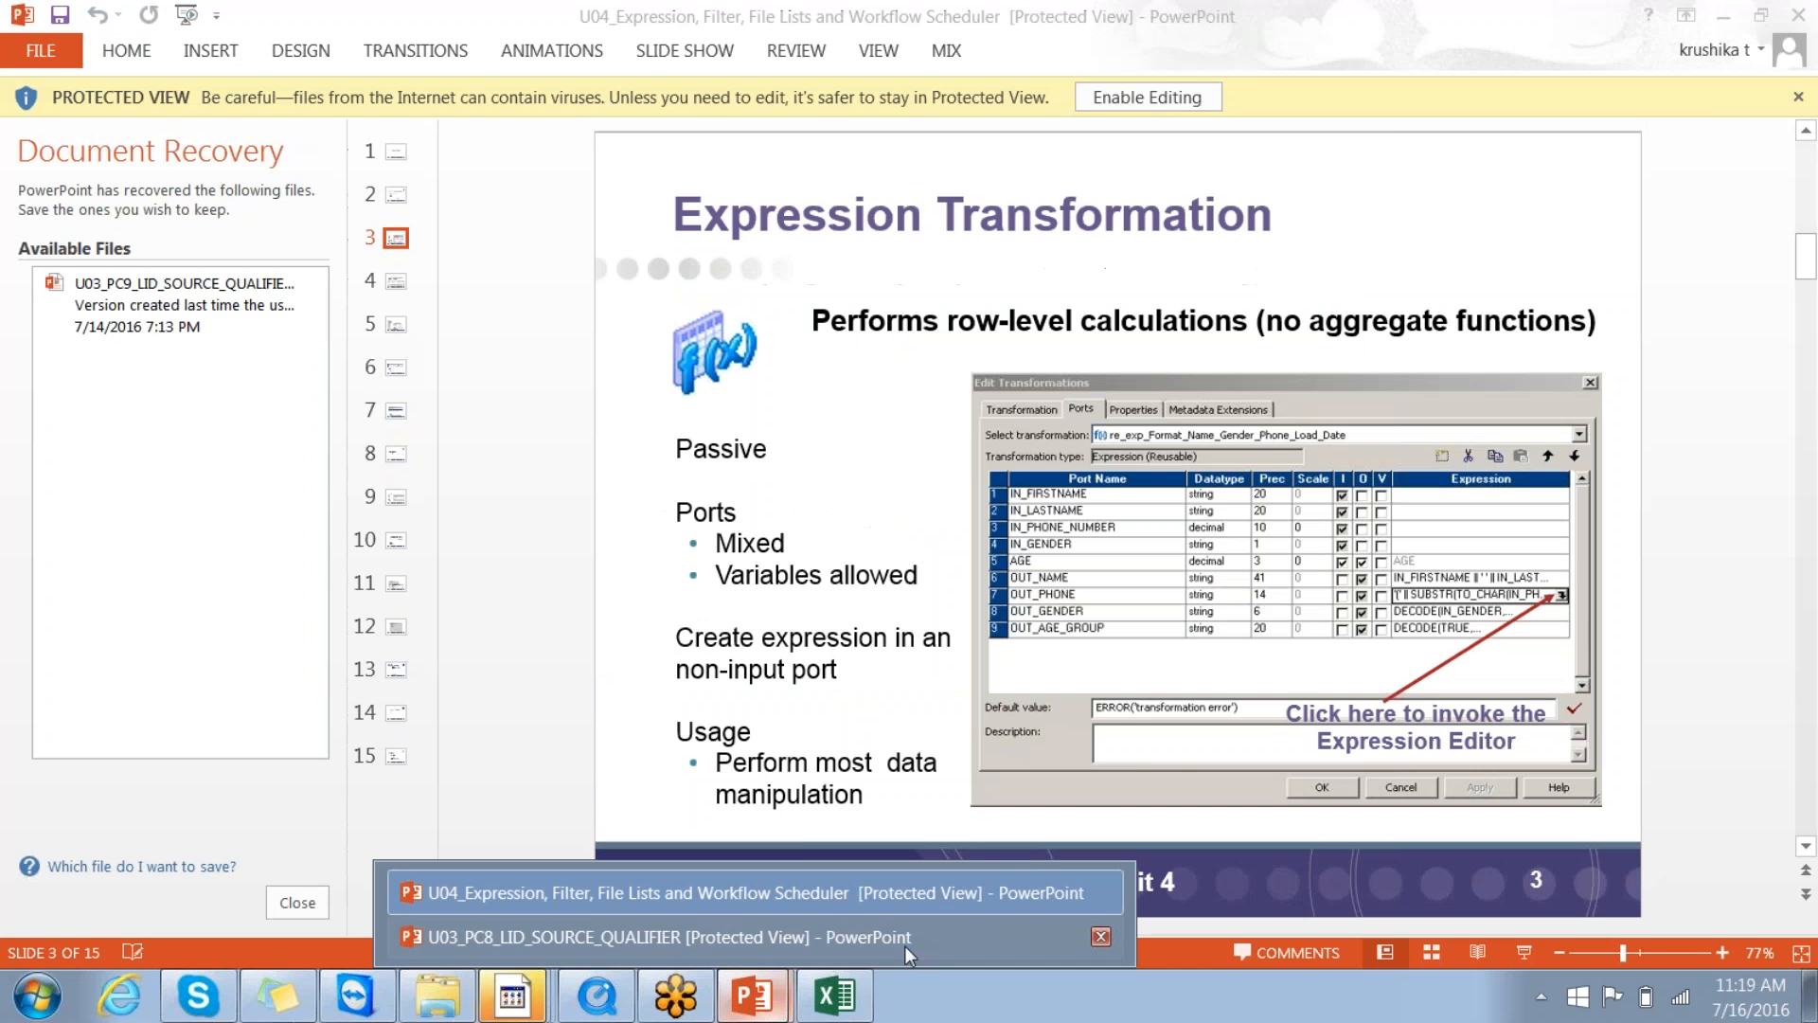
pyautogui.middleClick(906, 953)
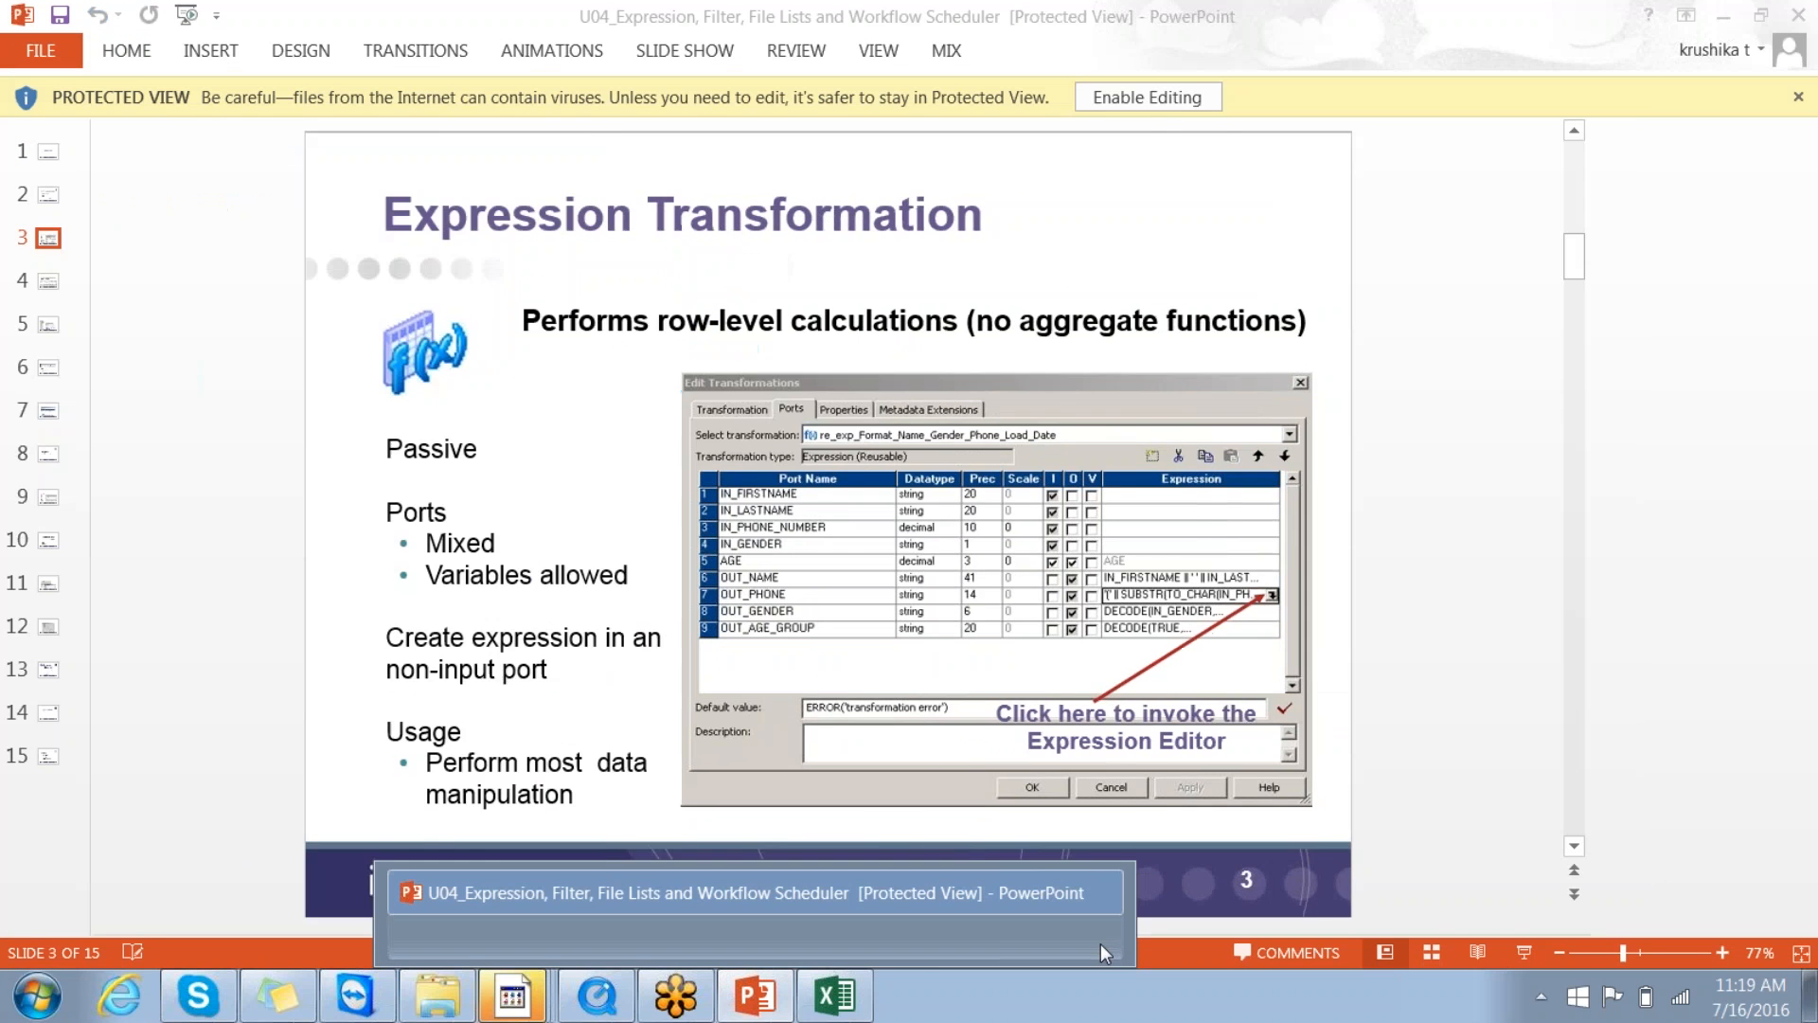
pyautogui.click(654, 556)
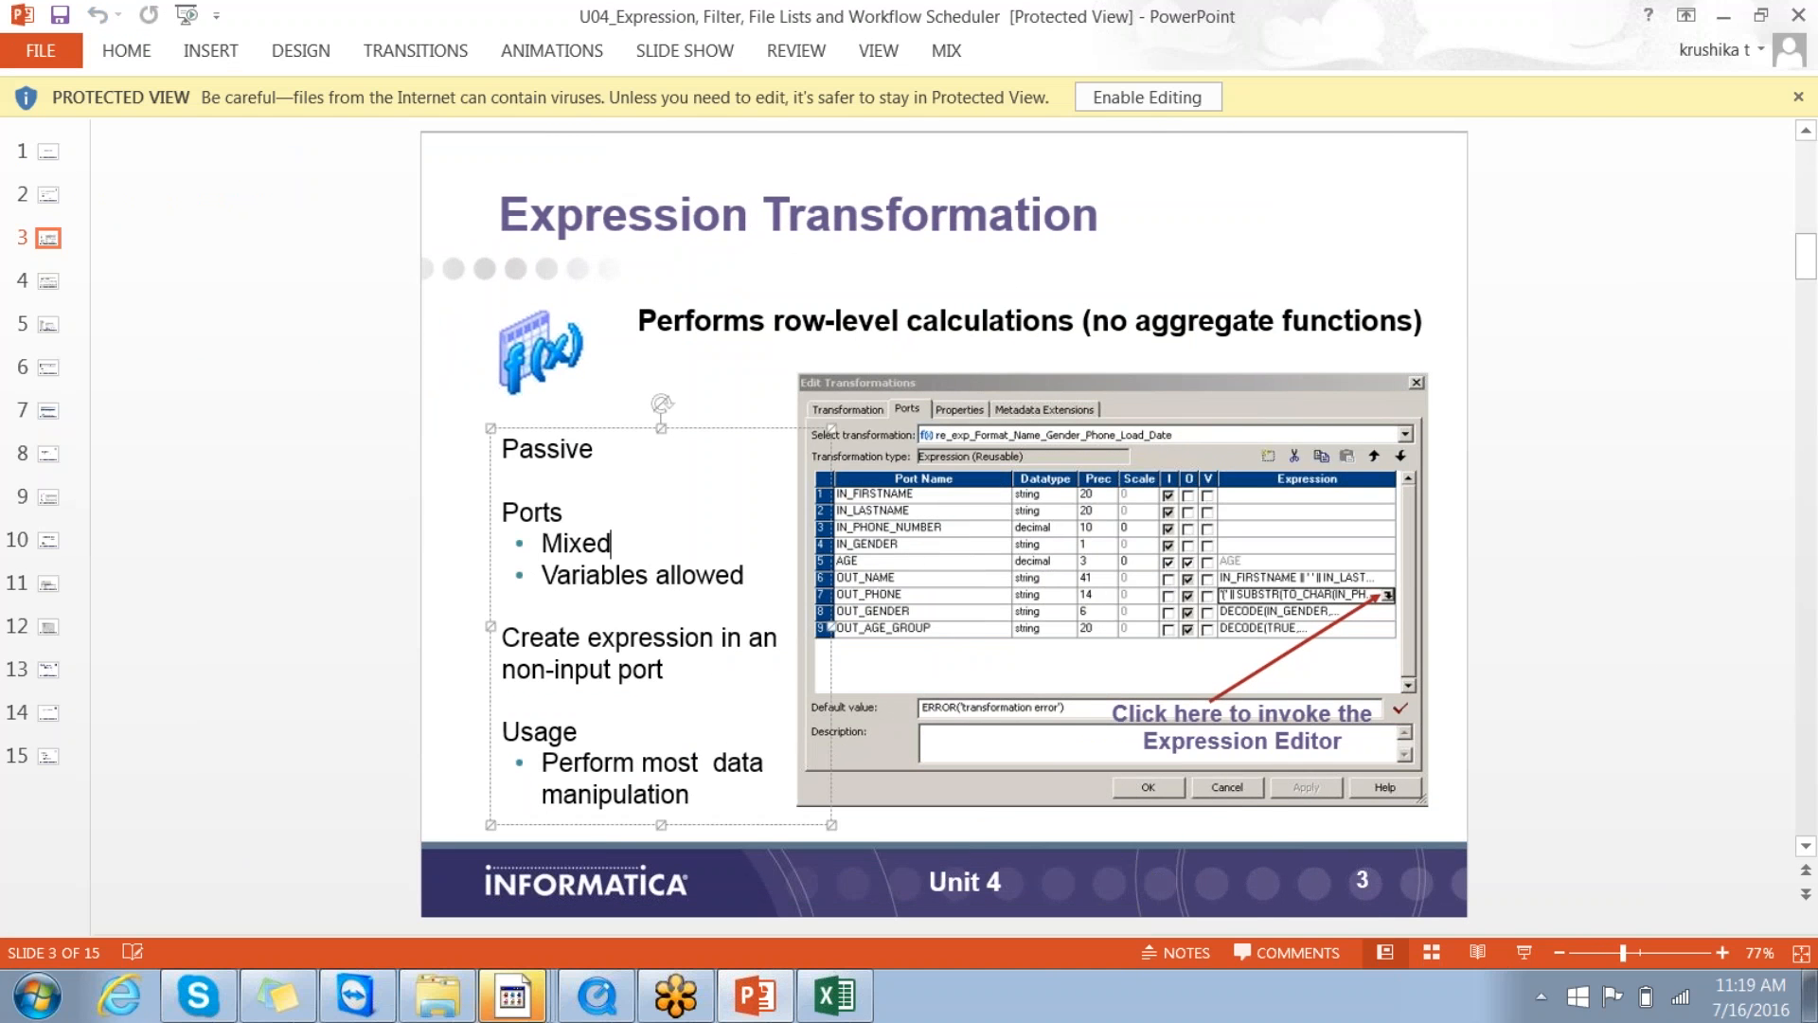
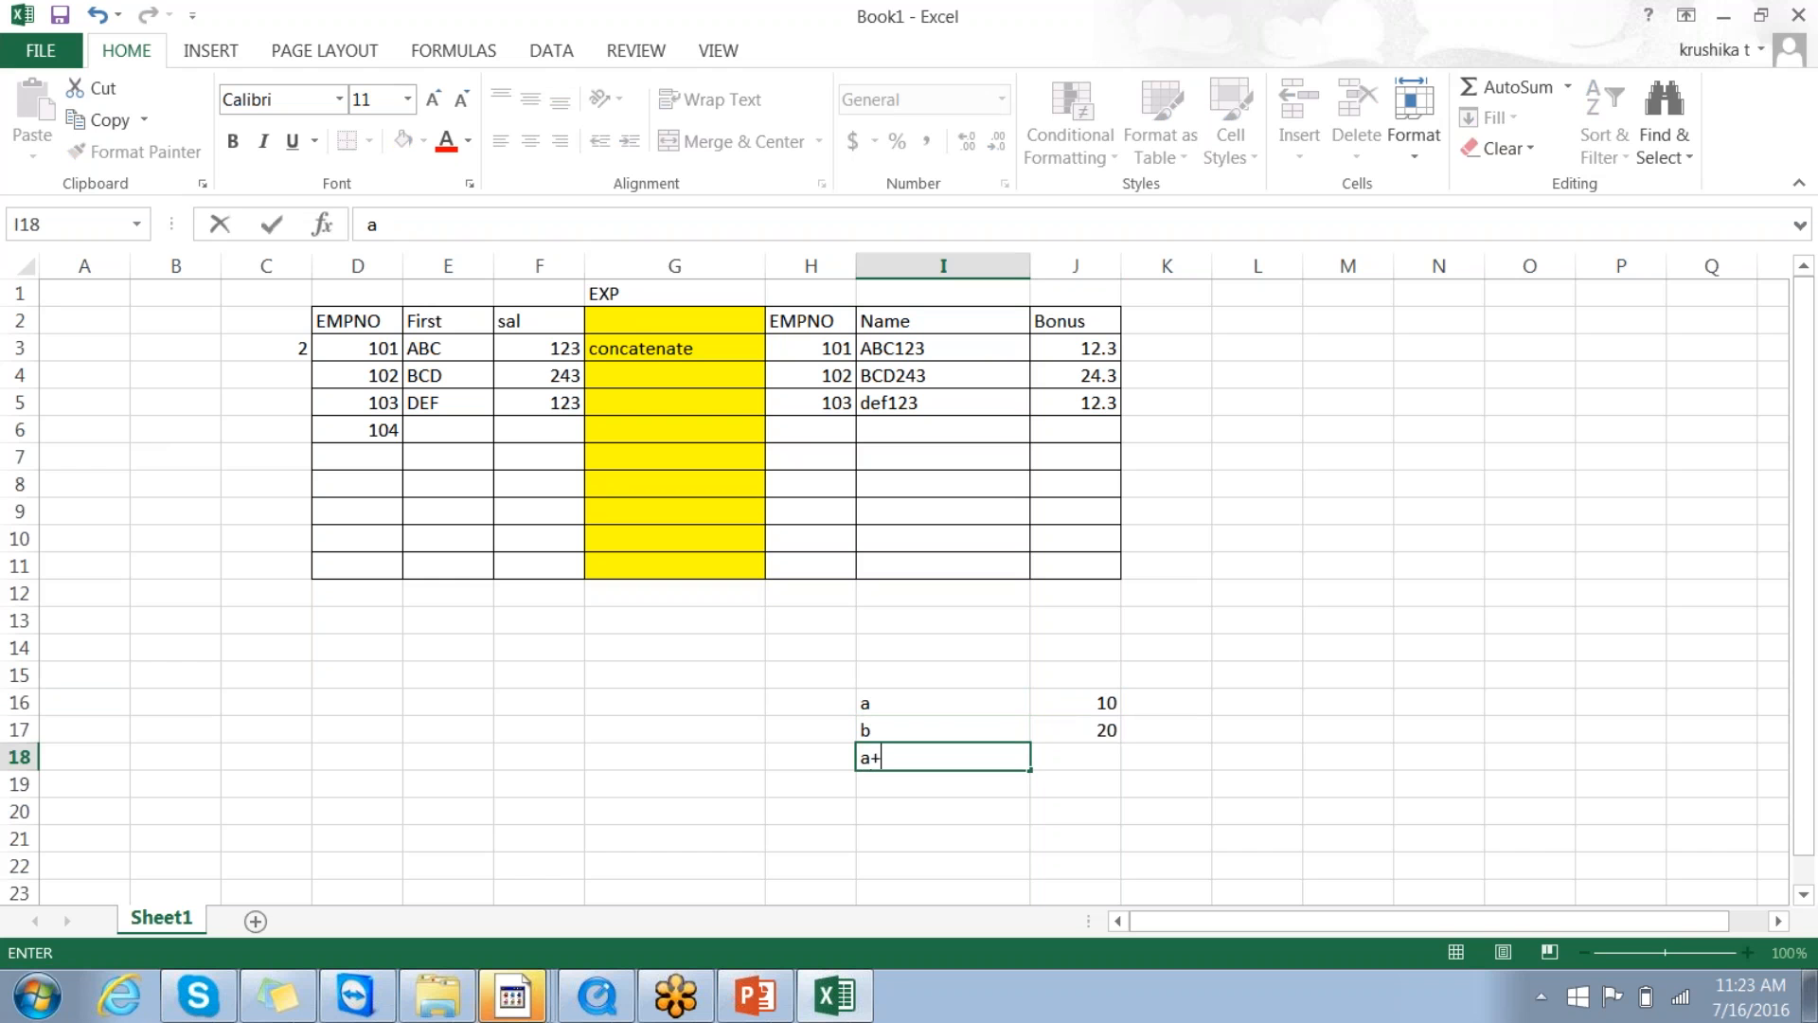
# Step: Complete the text in I18, below the a and b rows, as a+b?
pyautogui.click(953, 810)
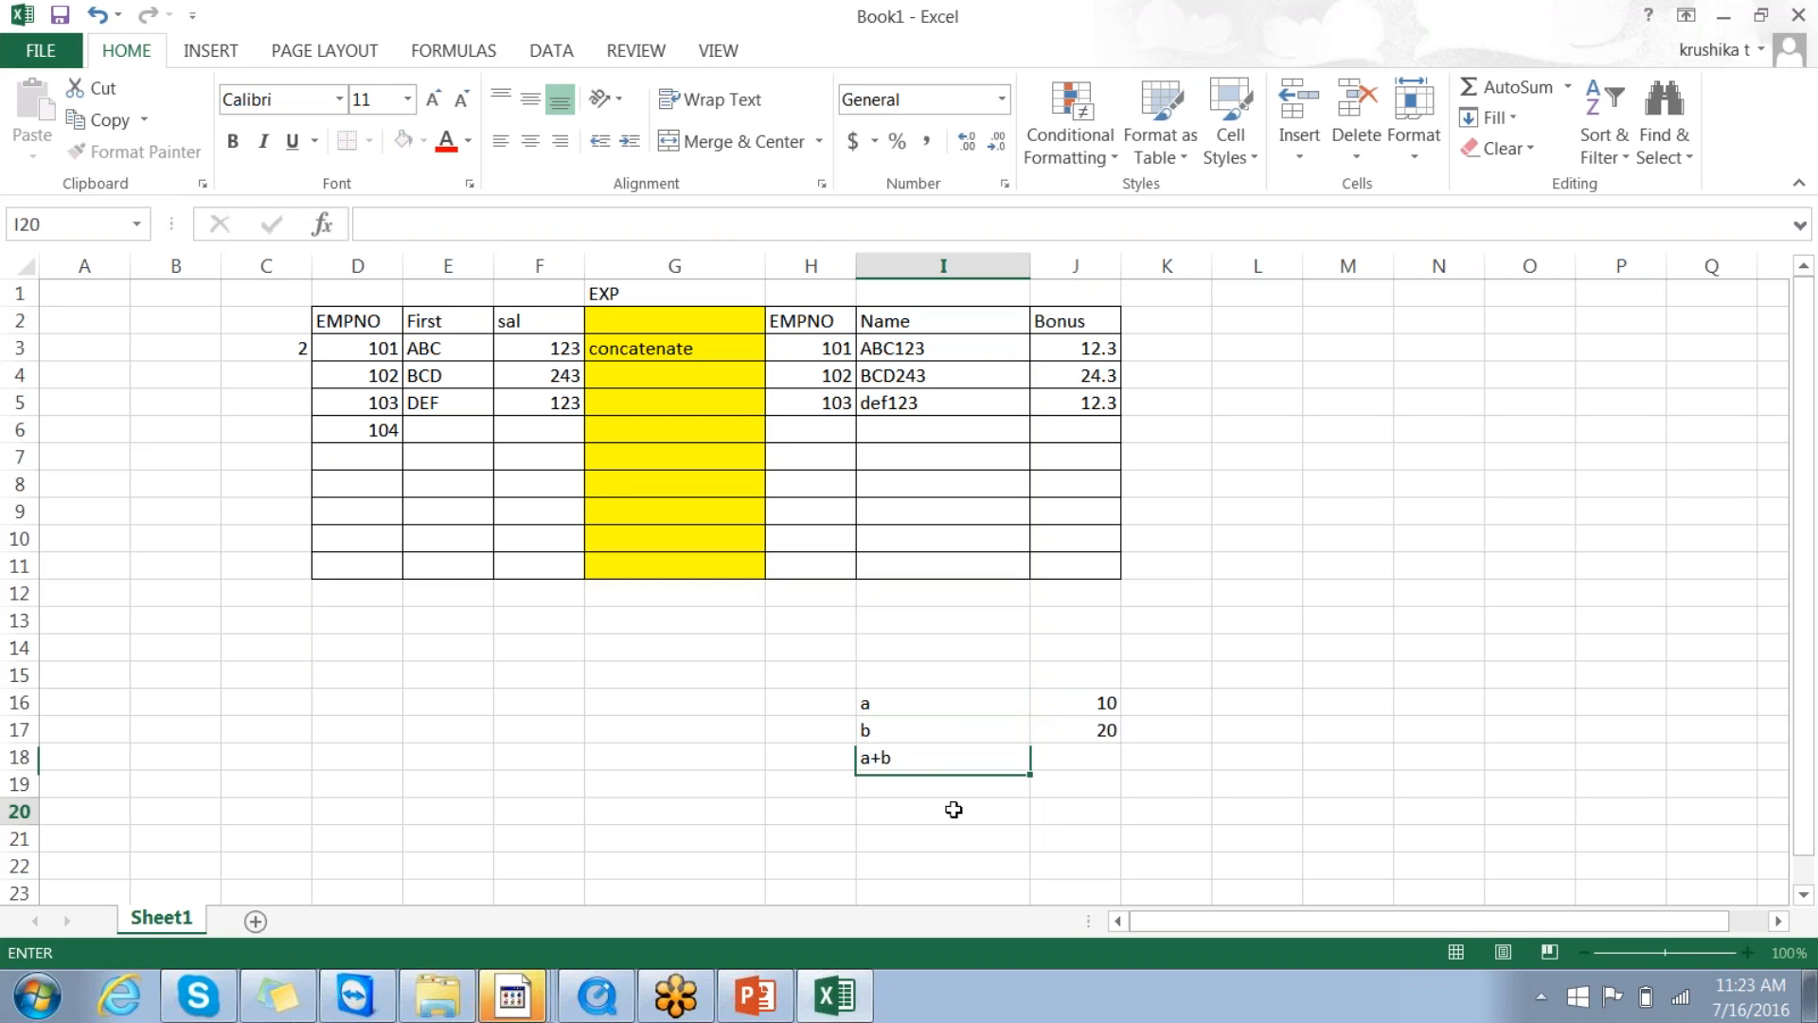
pyautogui.doubleClick(931, 761)
pyautogui.write('?')
pyautogui.click(853, 867)
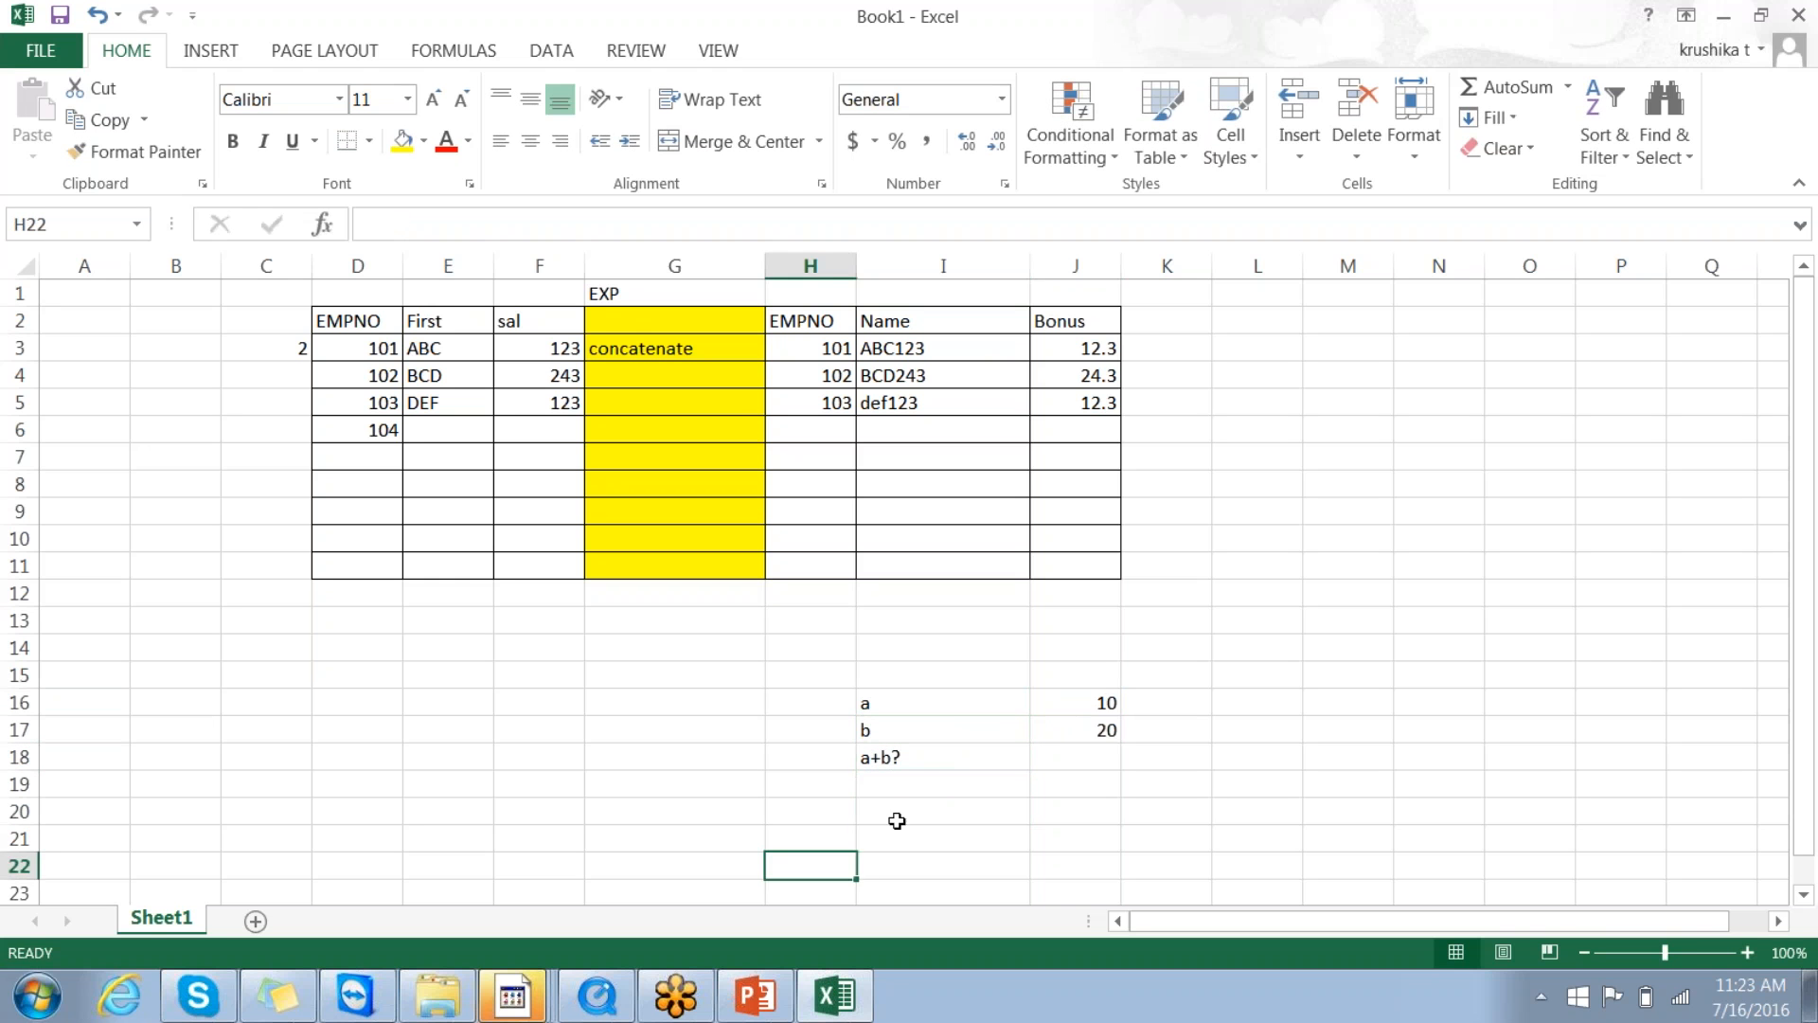
# Step: Enter the text x=a+b in cell I20
pyautogui.click(896, 802)
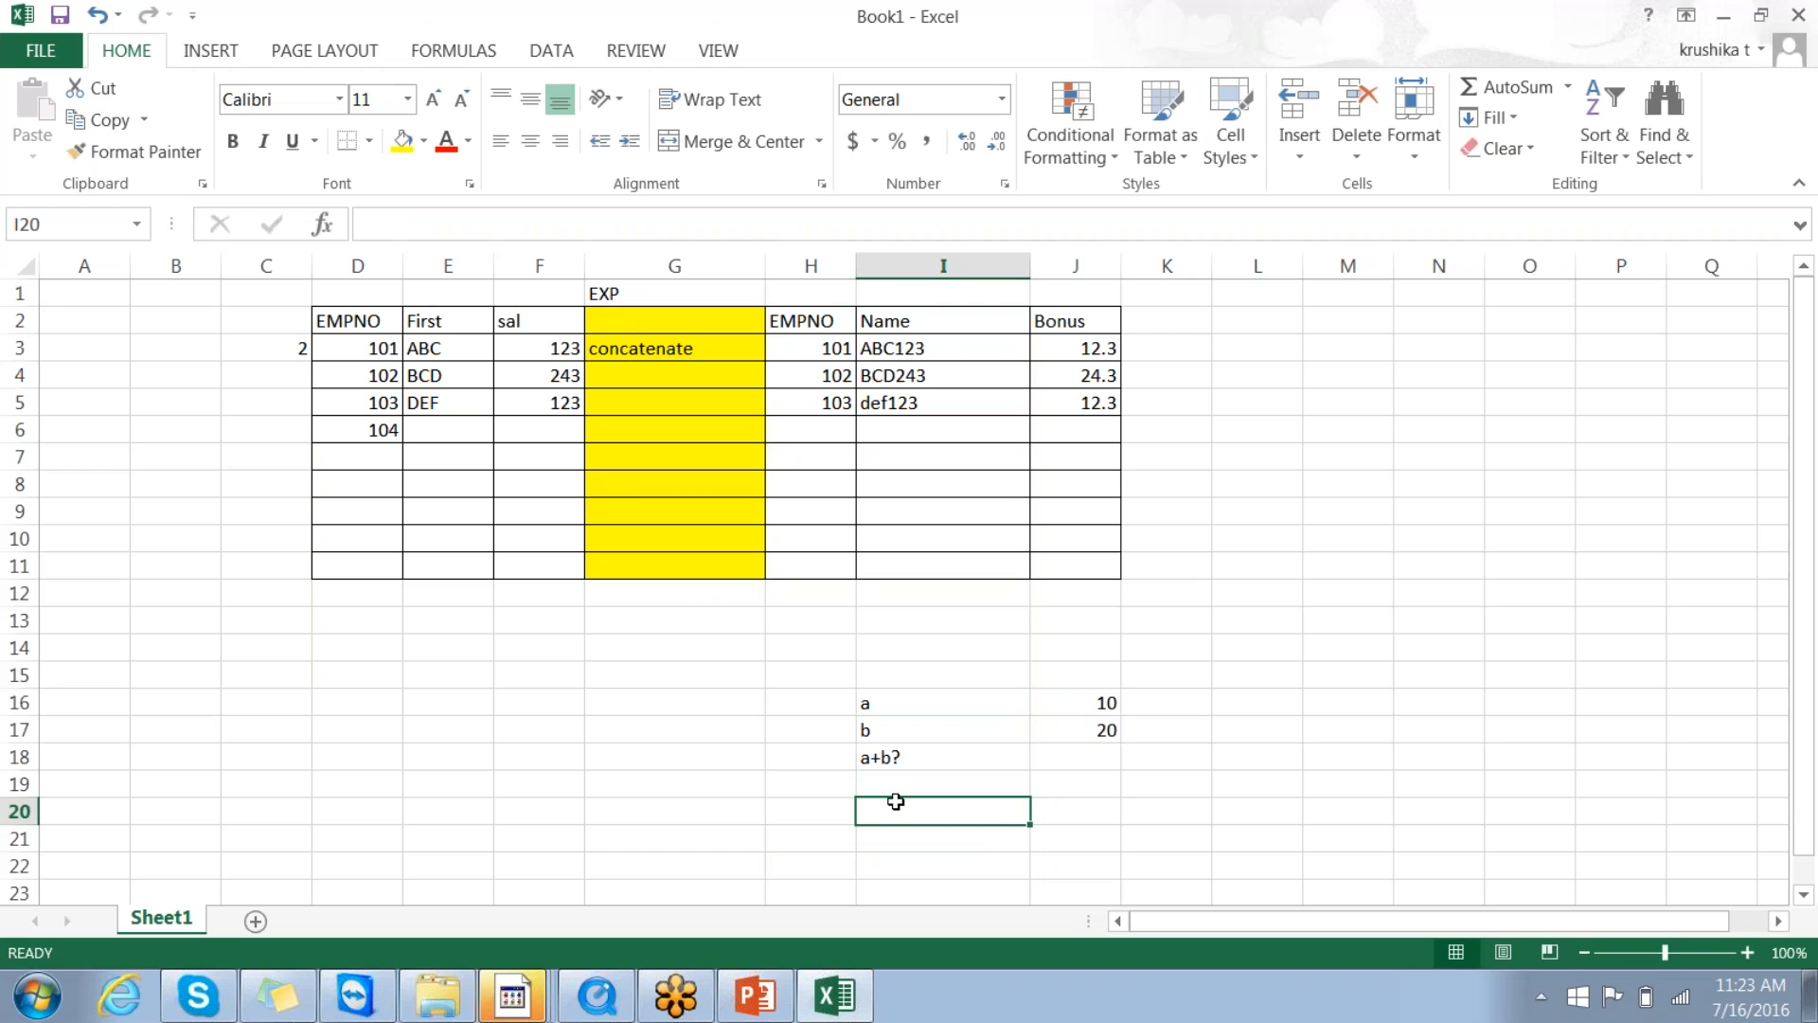
pyautogui.write('c')
pyautogui.write('x')
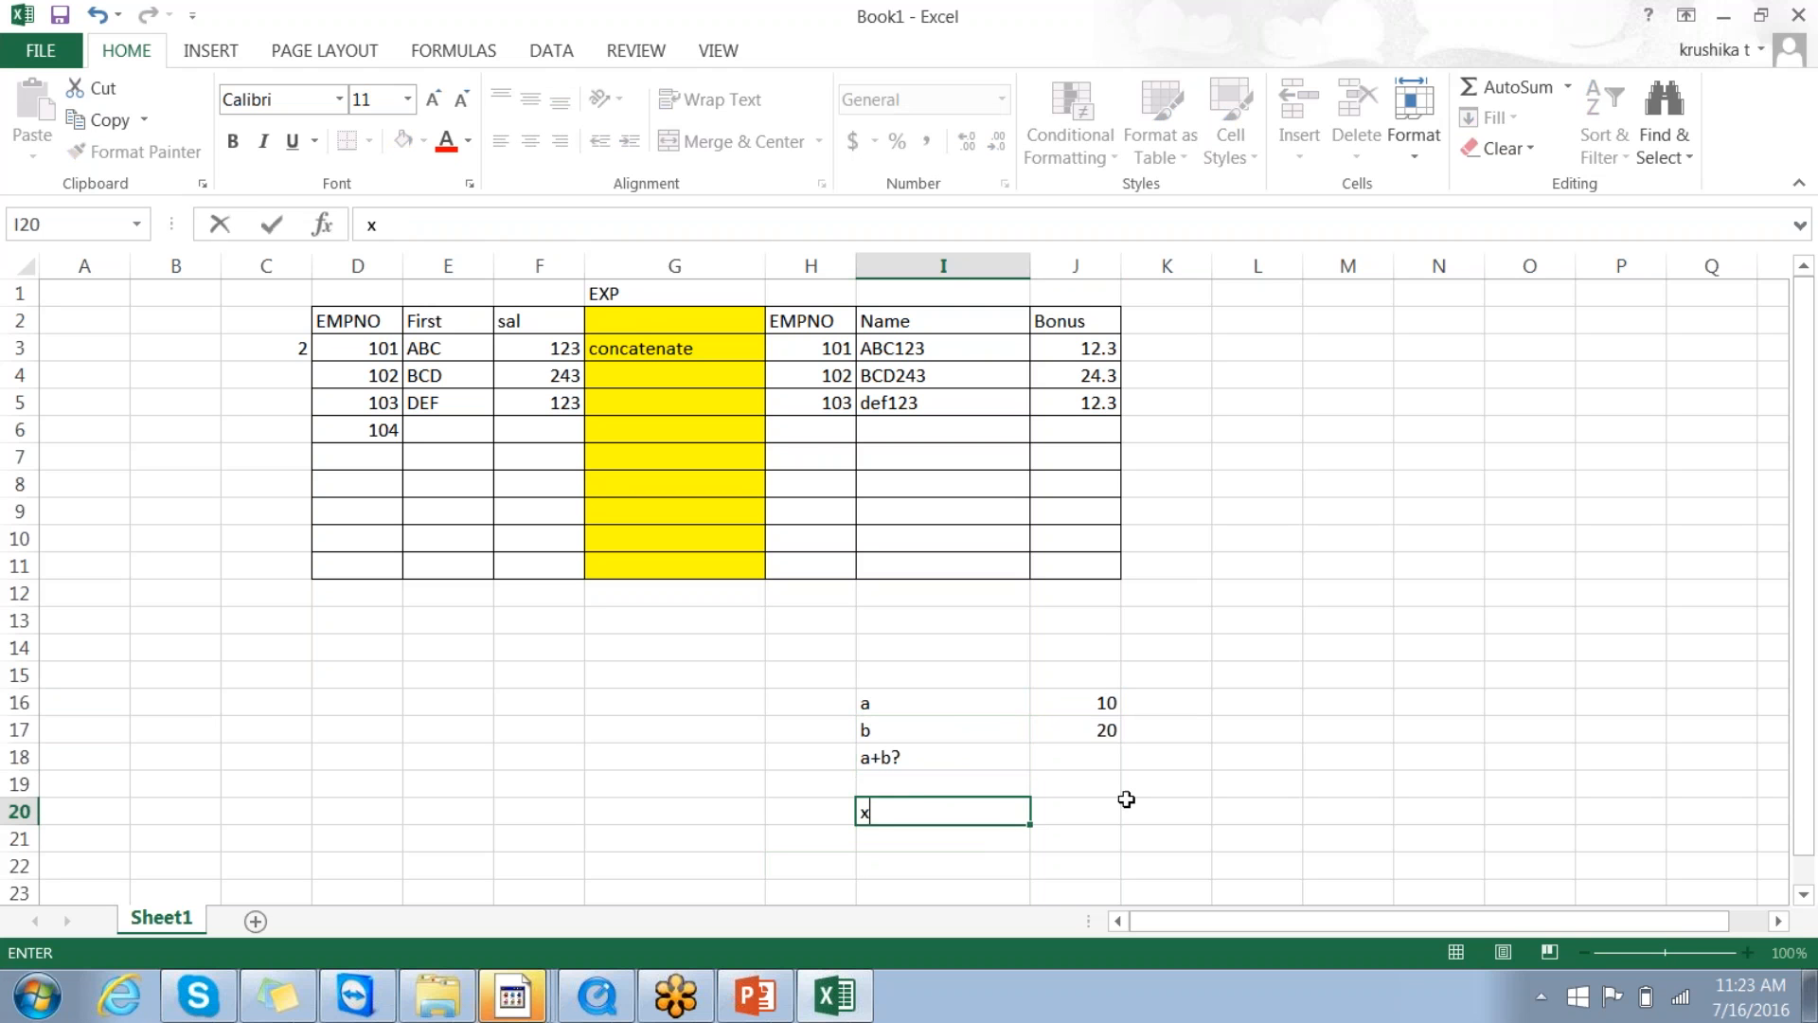
pyautogui.click(1068, 816)
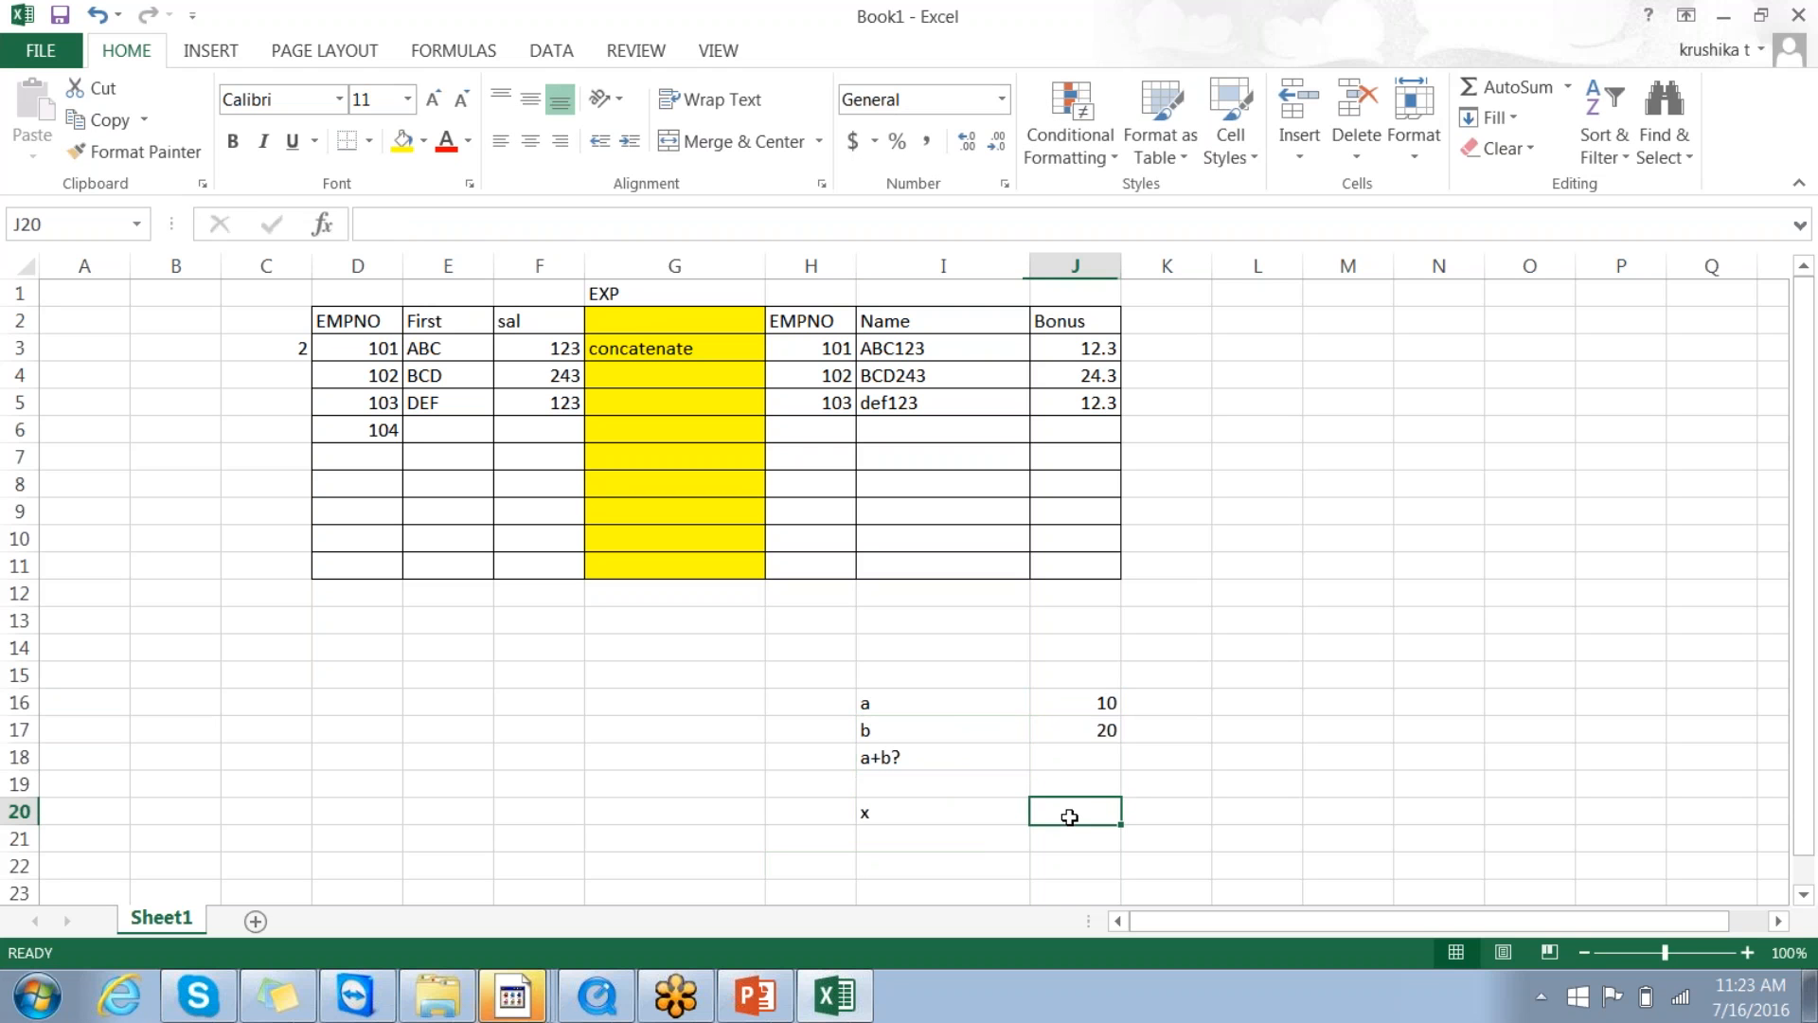
pyautogui.doubleClick(993, 815)
pyautogui.write('=')
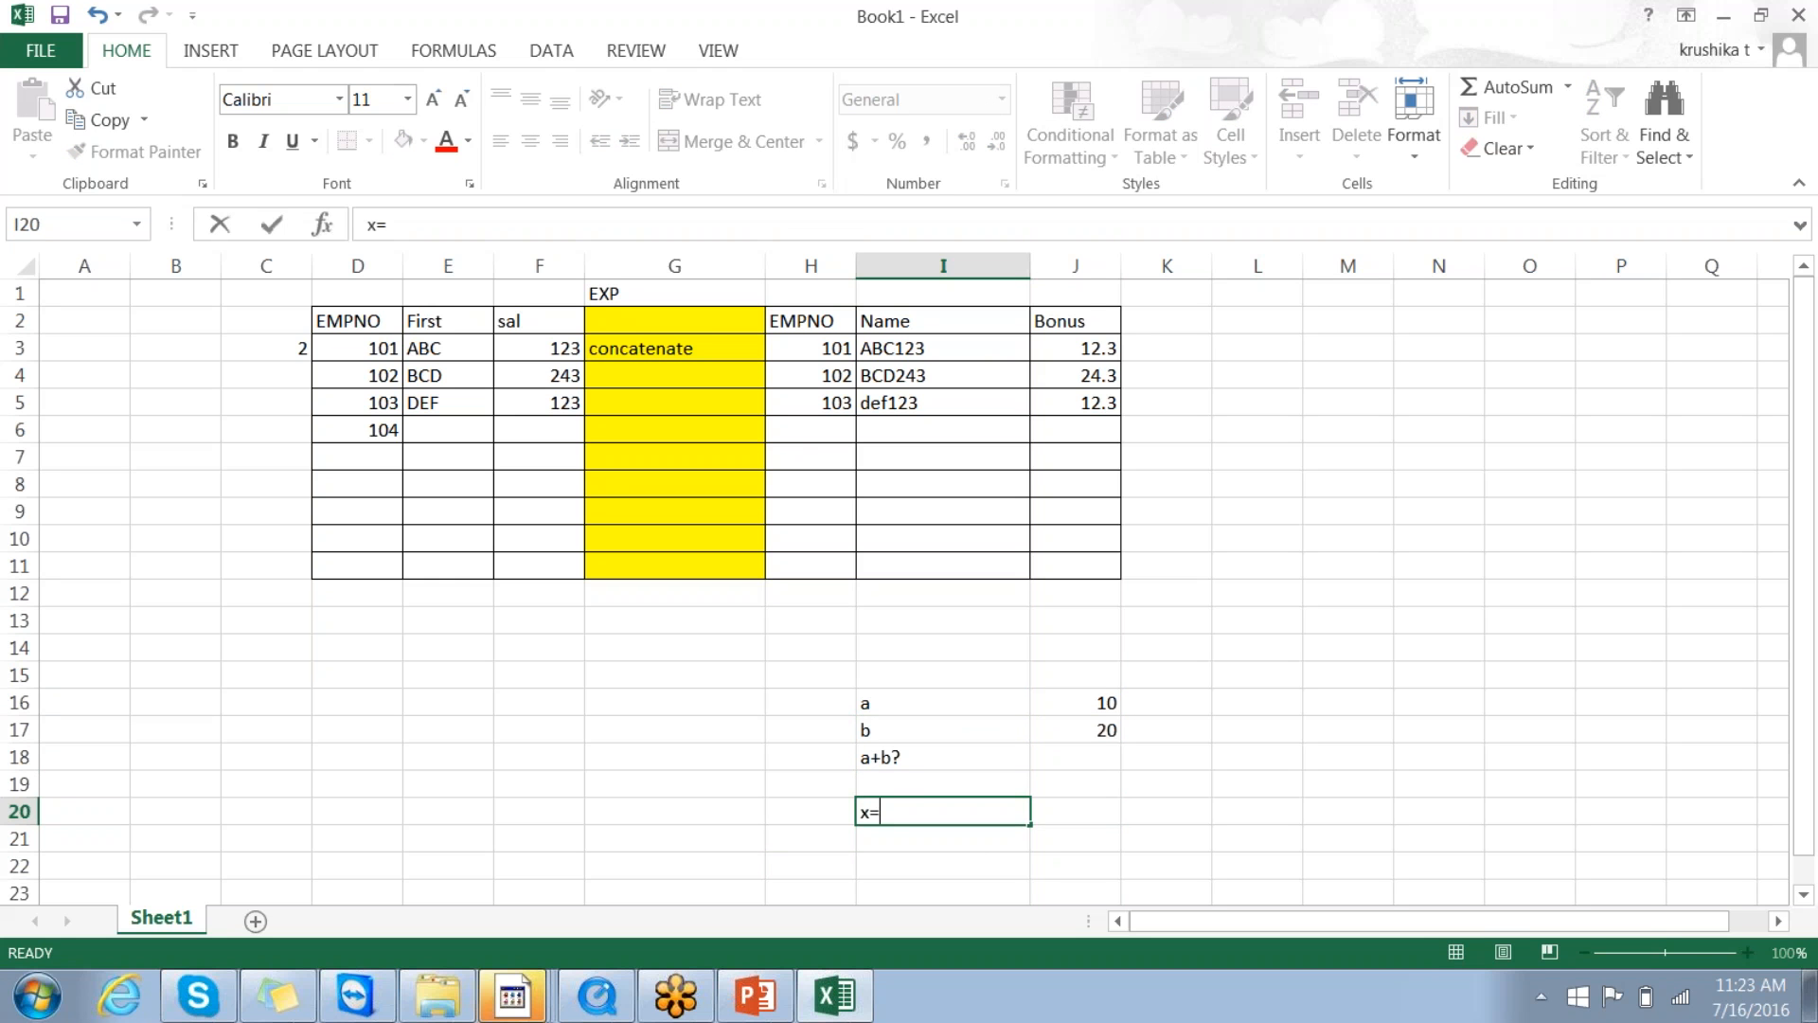
pyautogui.write('a+b')
pyautogui.press('Return')
pyautogui.click(916, 895)
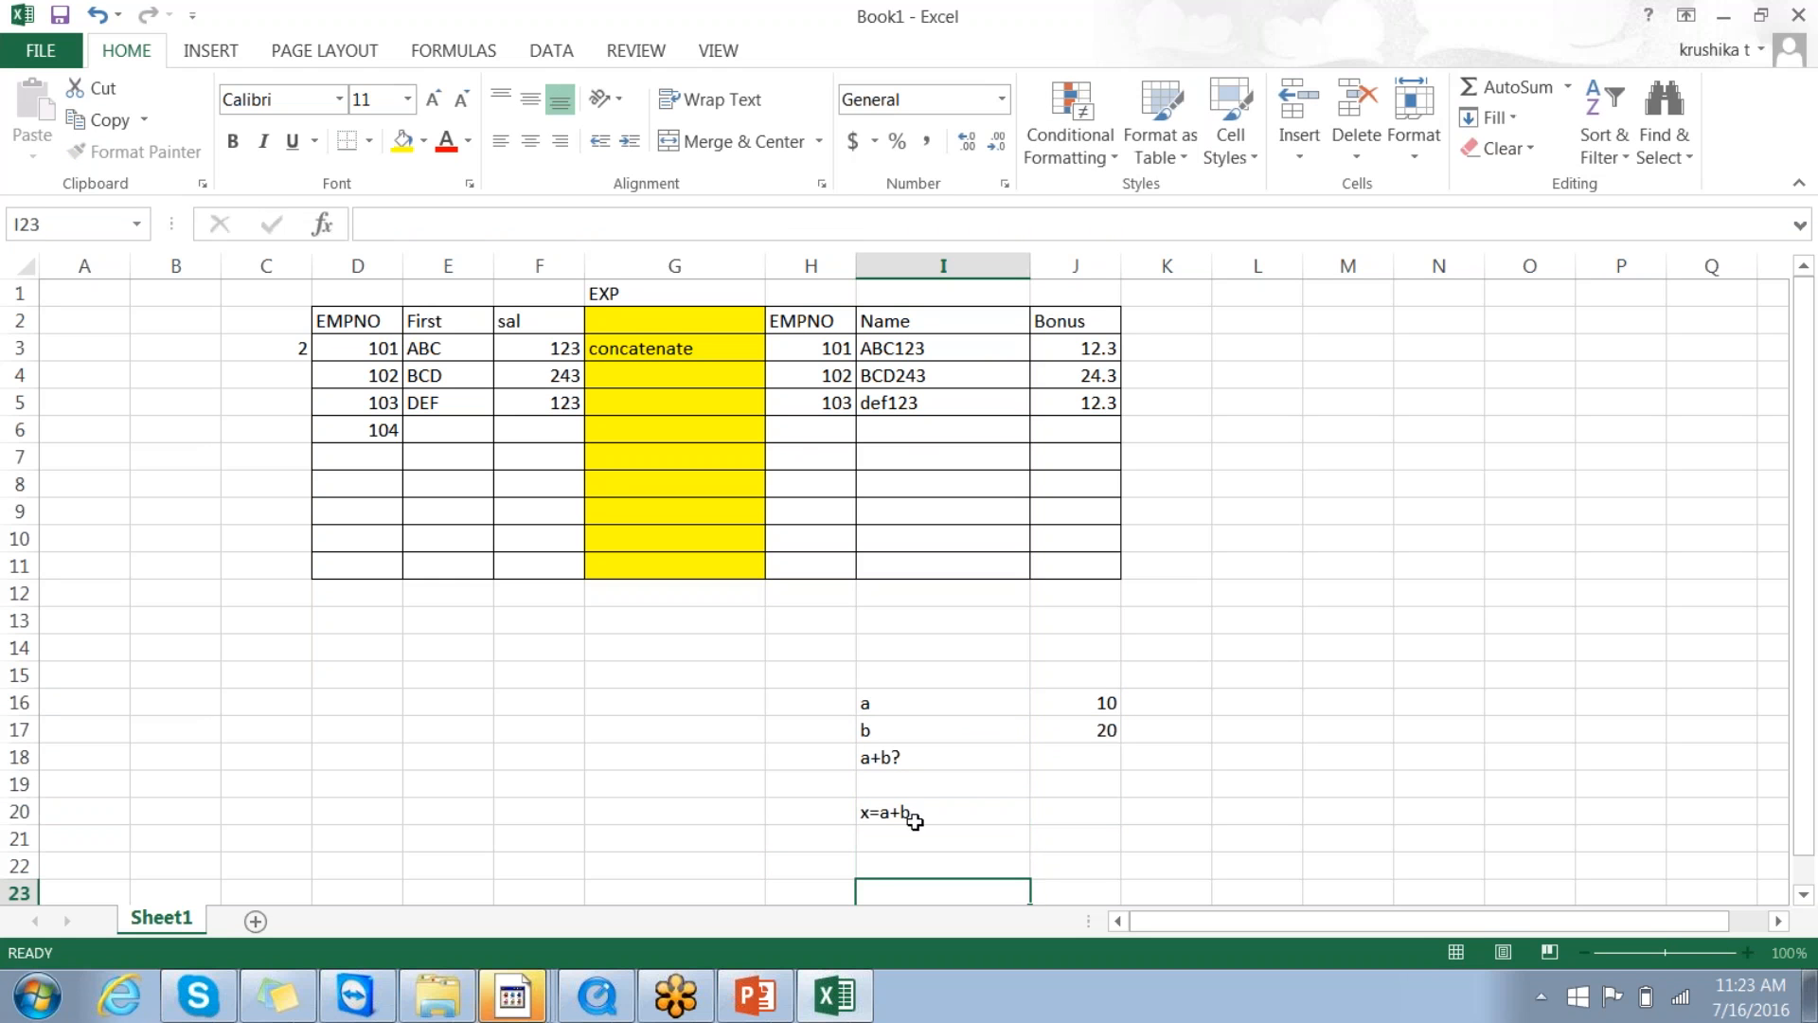
# Step: Enter x=10+20 in I21 and x=30 in I22 to work out the x=a+b expression
pyautogui.click(892, 843)
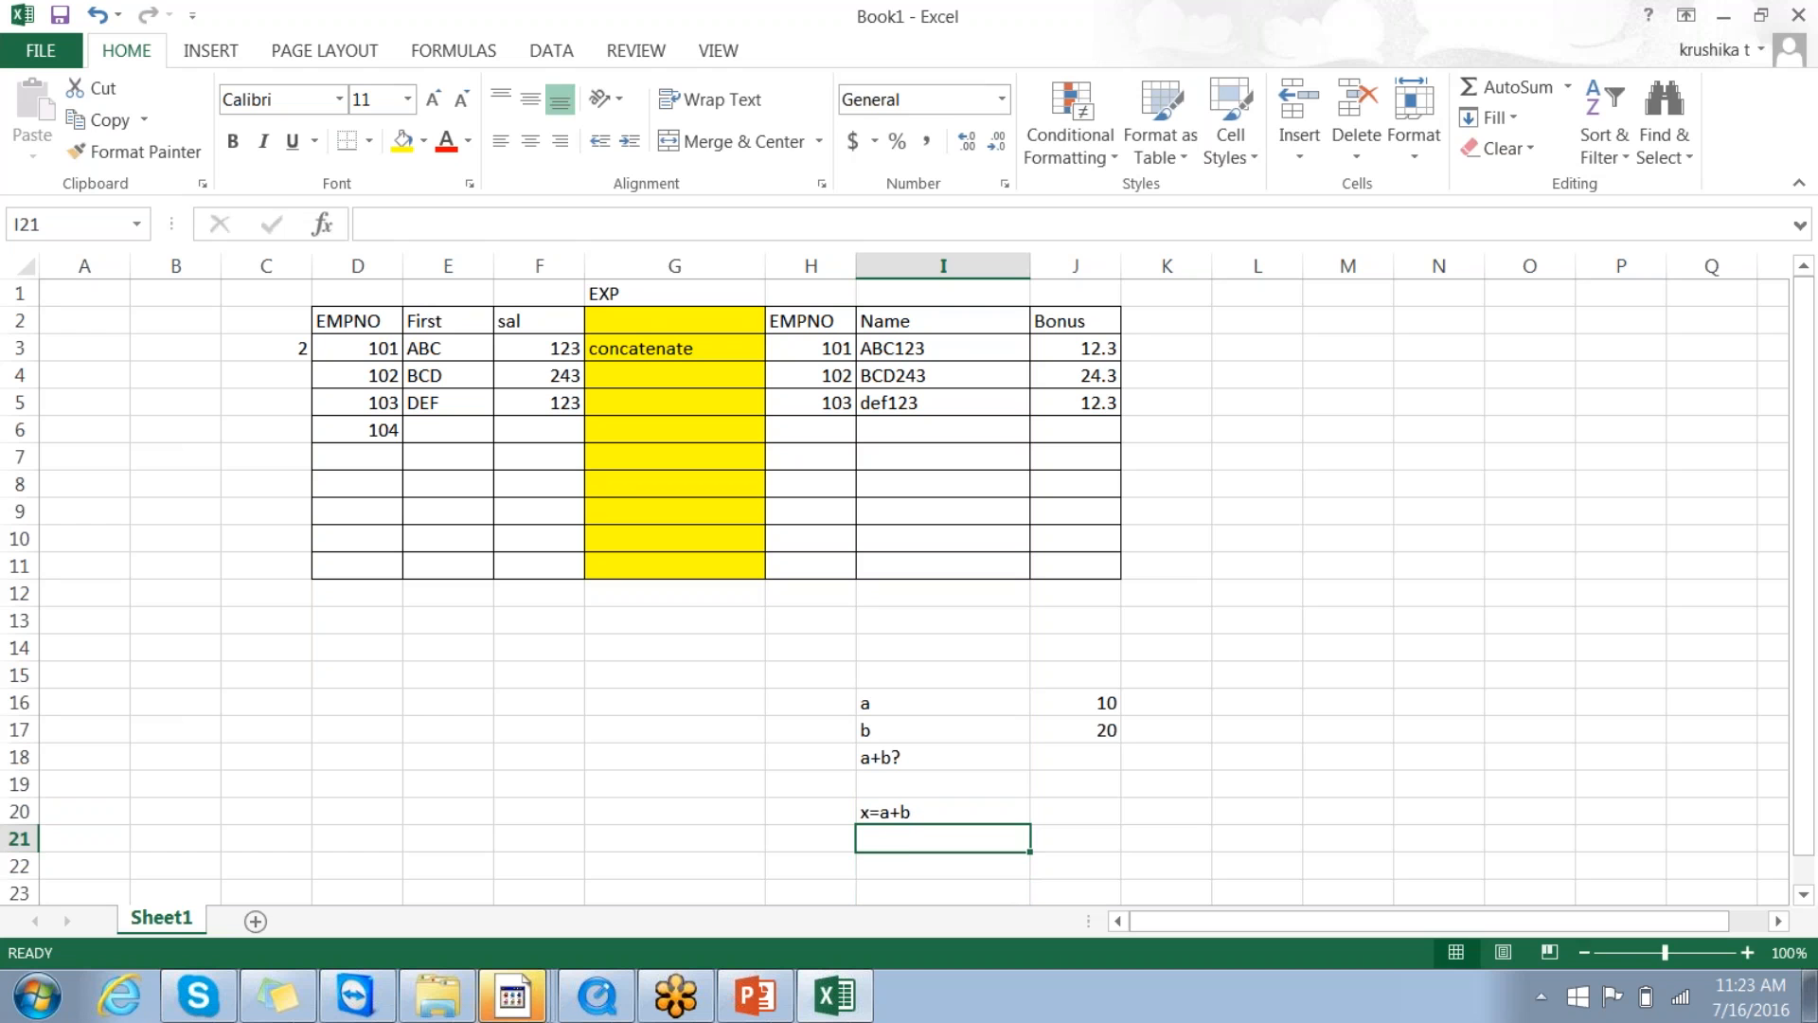
pyautogui.write('x')
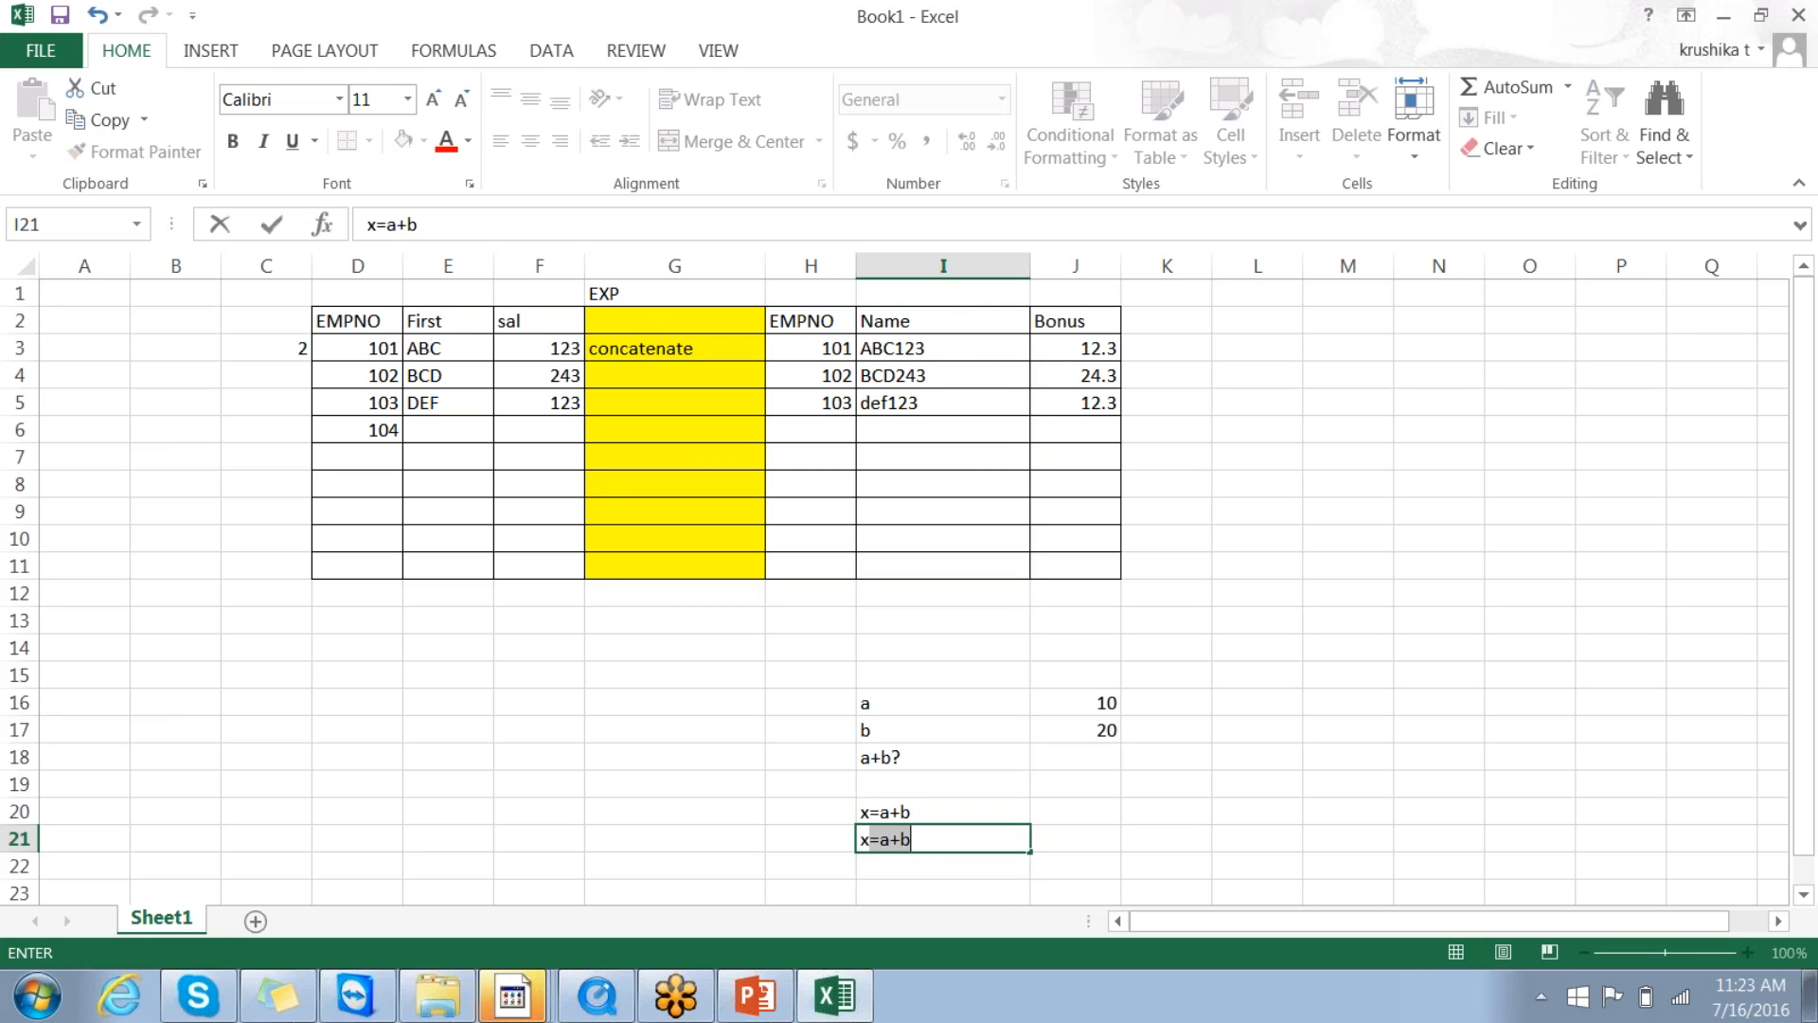
pyautogui.write('=10+20')
pyautogui.press('Return')
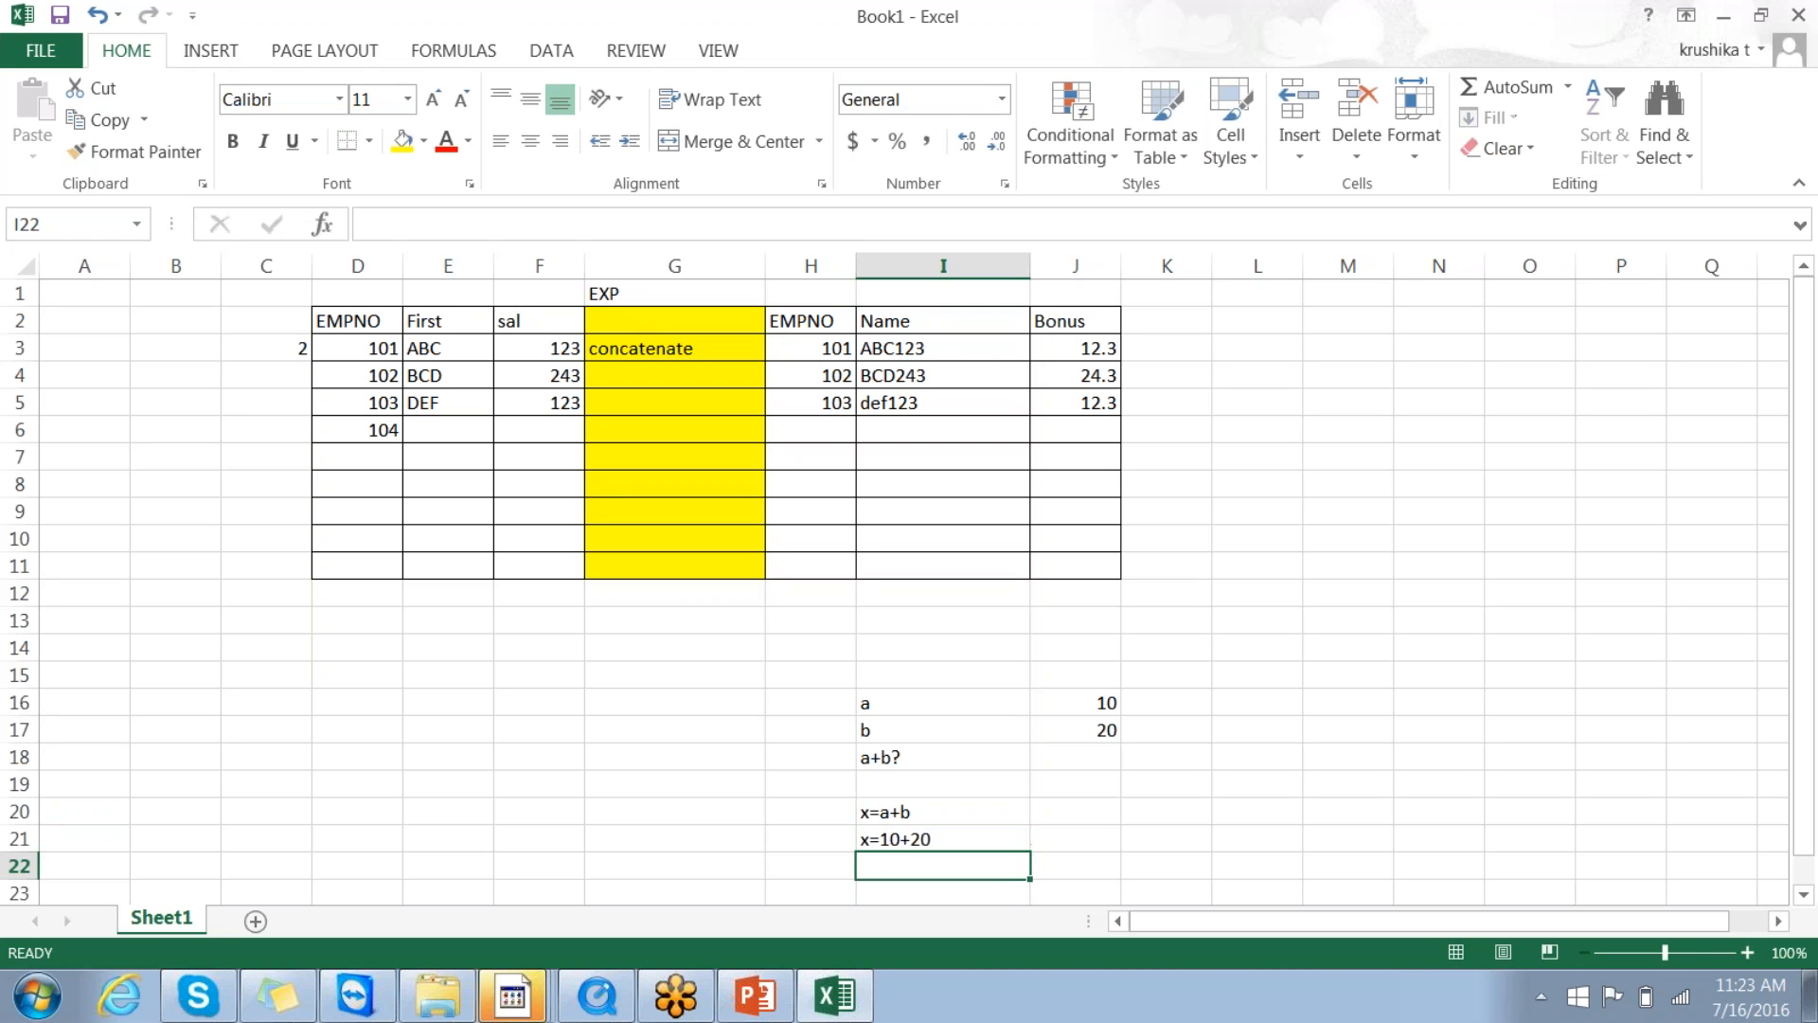
pyautogui.write('x=30')
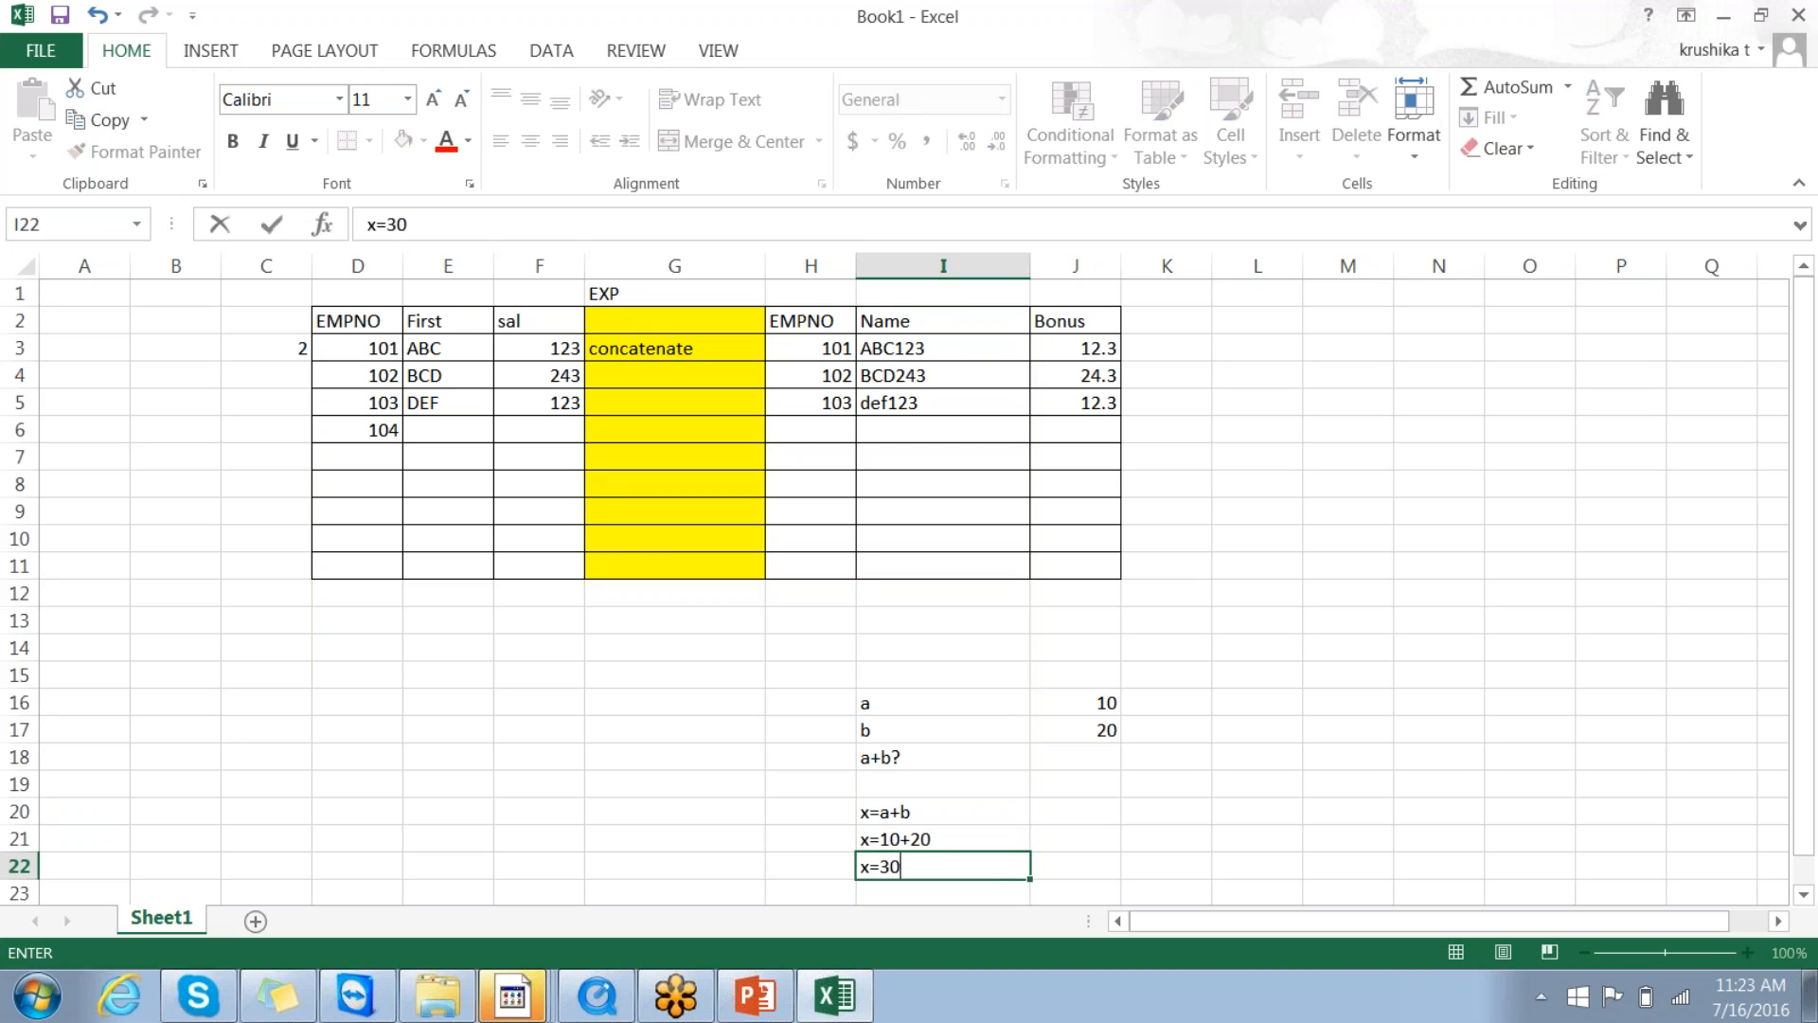
pyautogui.moveTo(919, 807); pyautogui.dragTo(919, 797)
pyautogui.click(890, 861)
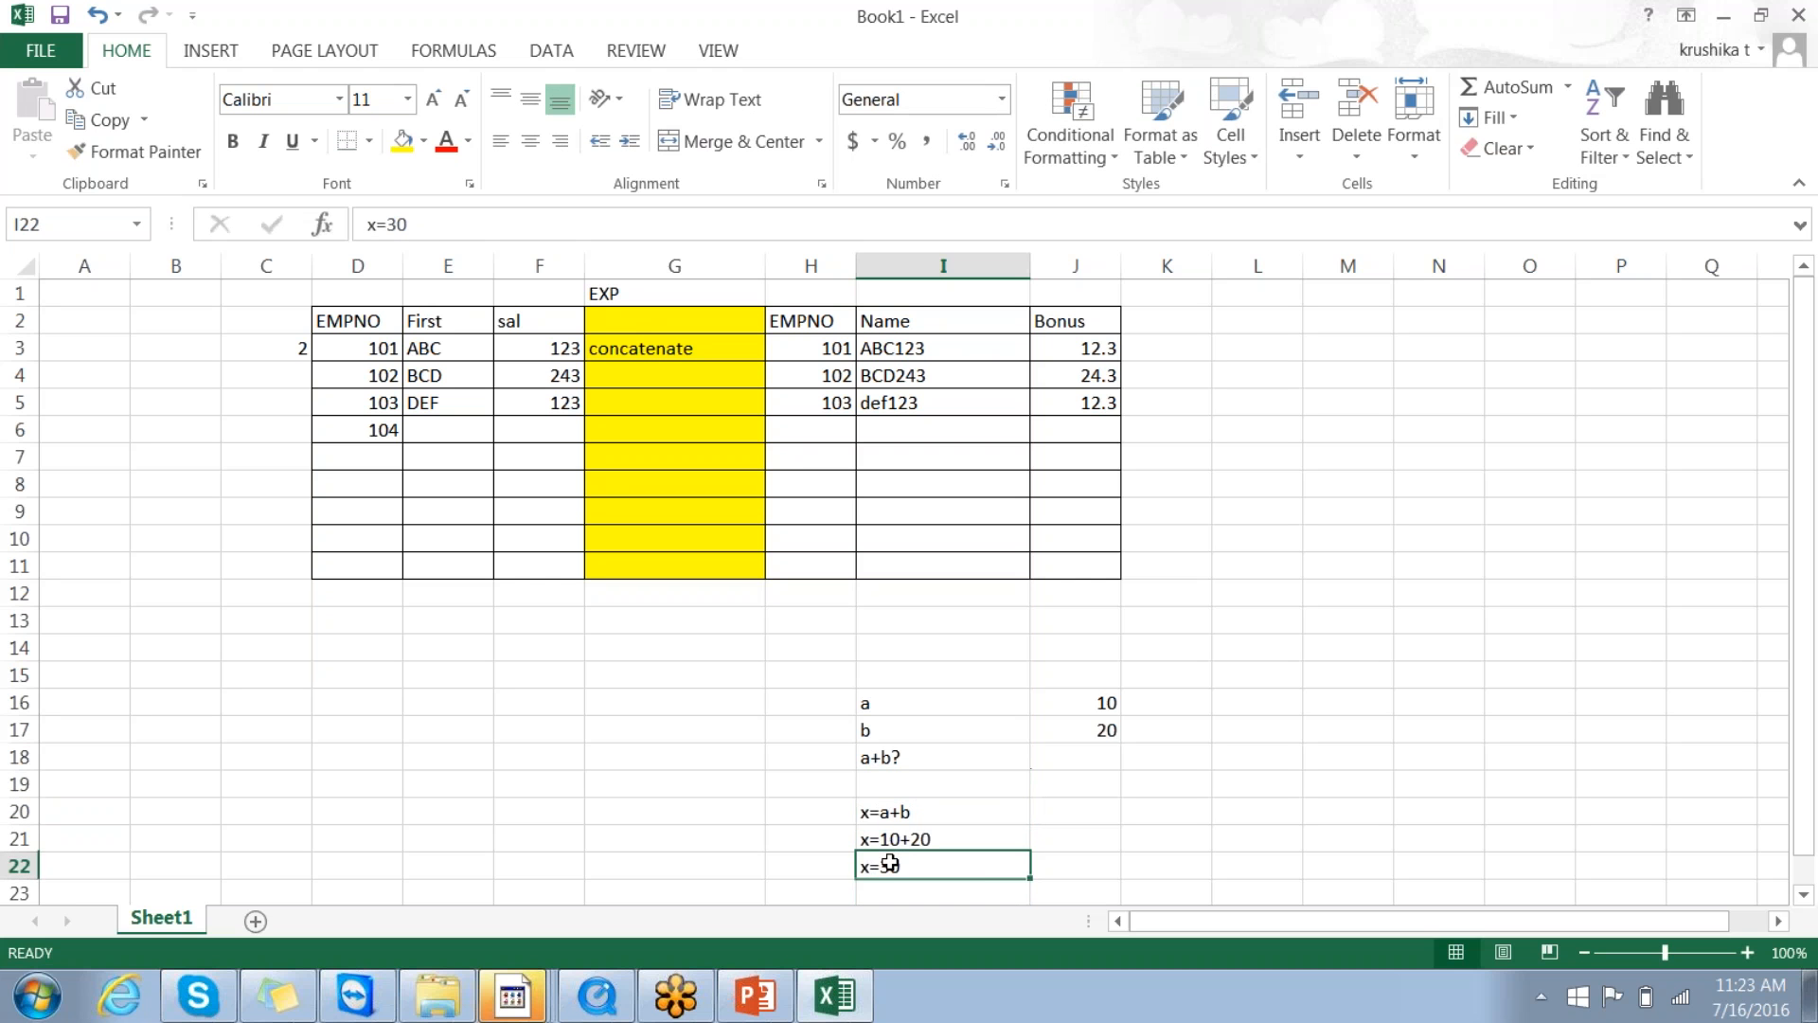
pyautogui.click(767, 753)
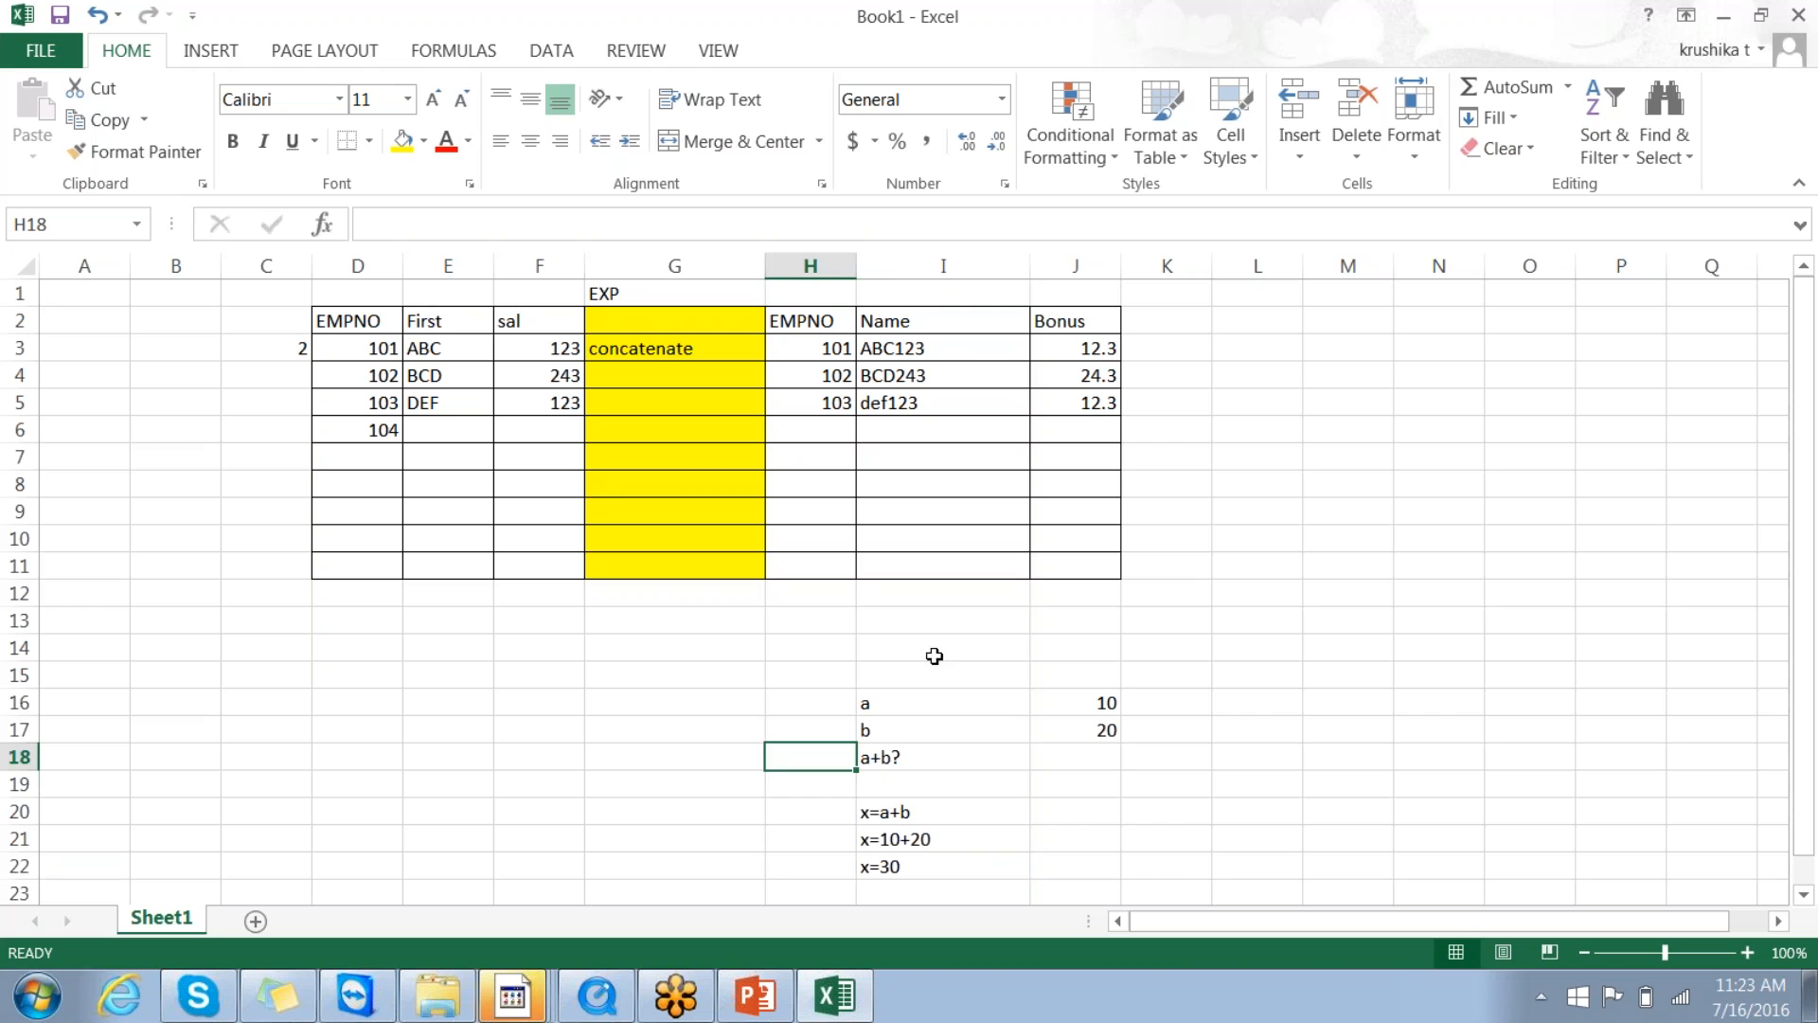
pyautogui.moveTo(843, 674); pyautogui.dragTo(1156, 858)
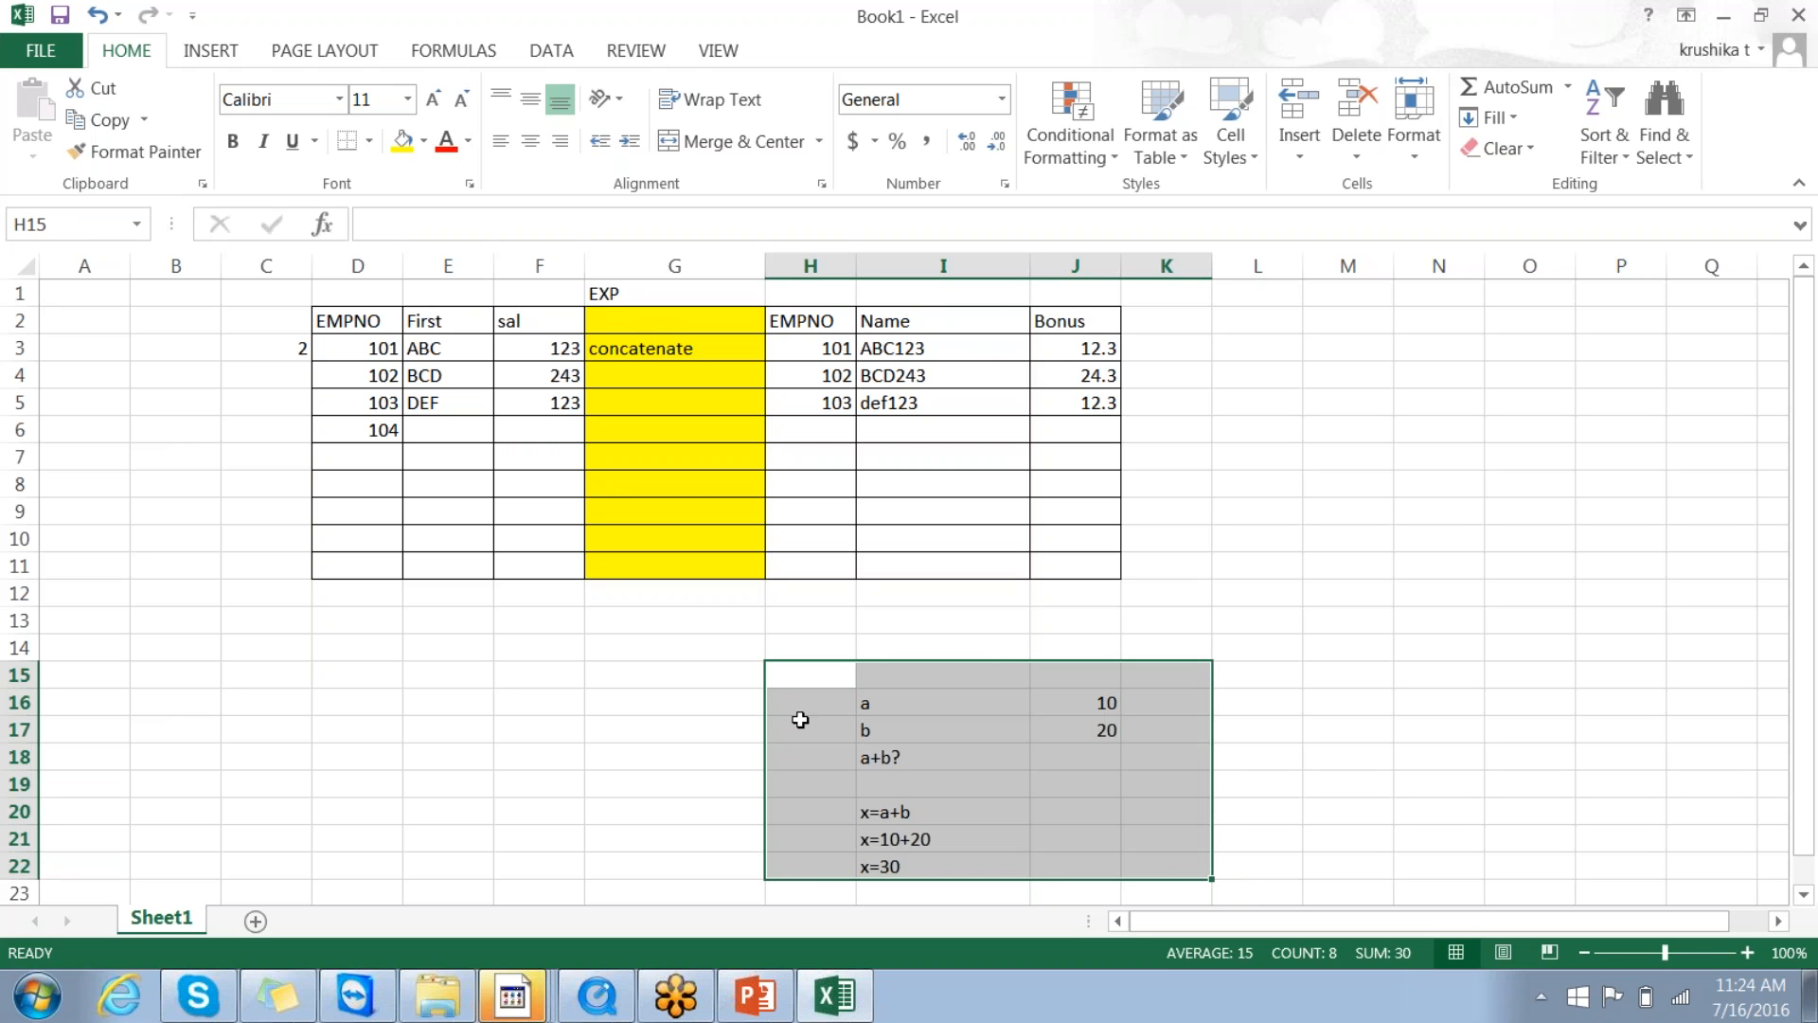
pyautogui.click(533, 602)
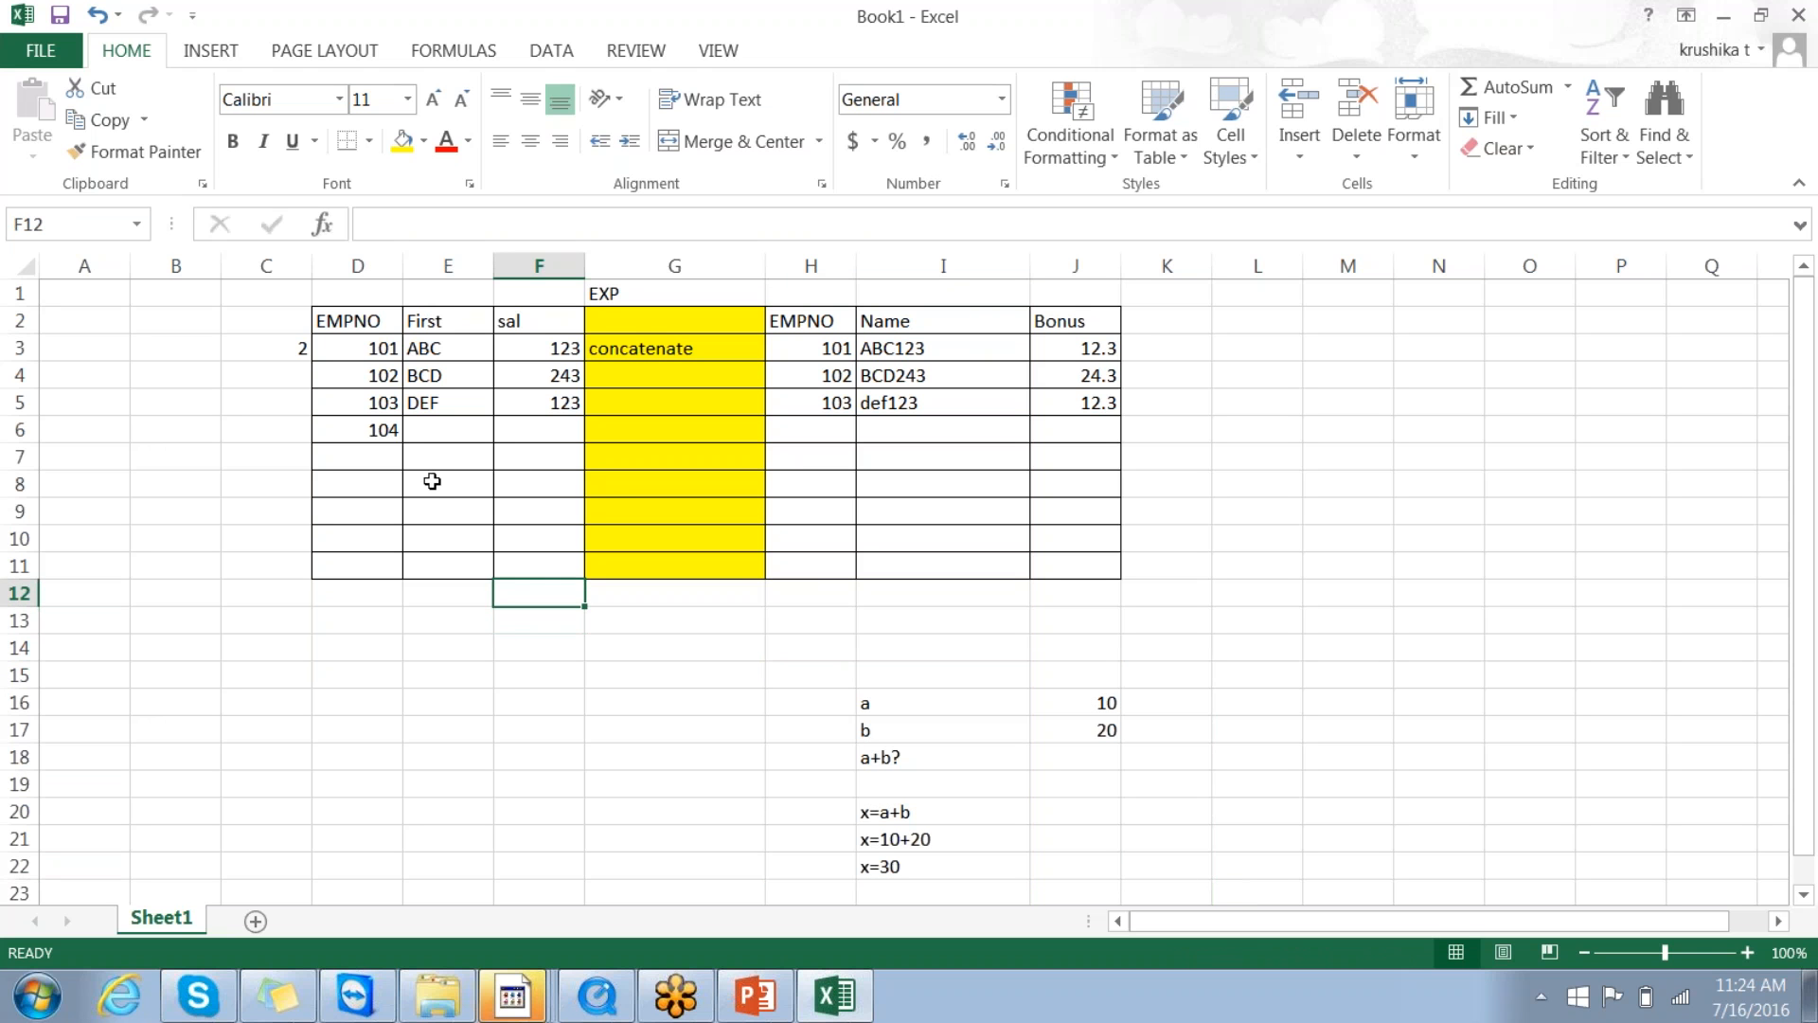
# Step: Clear the EMPNO value in D6, leaving the first three rows of the source table
pyautogui.click(338, 434)
pyautogui.press('Delete')
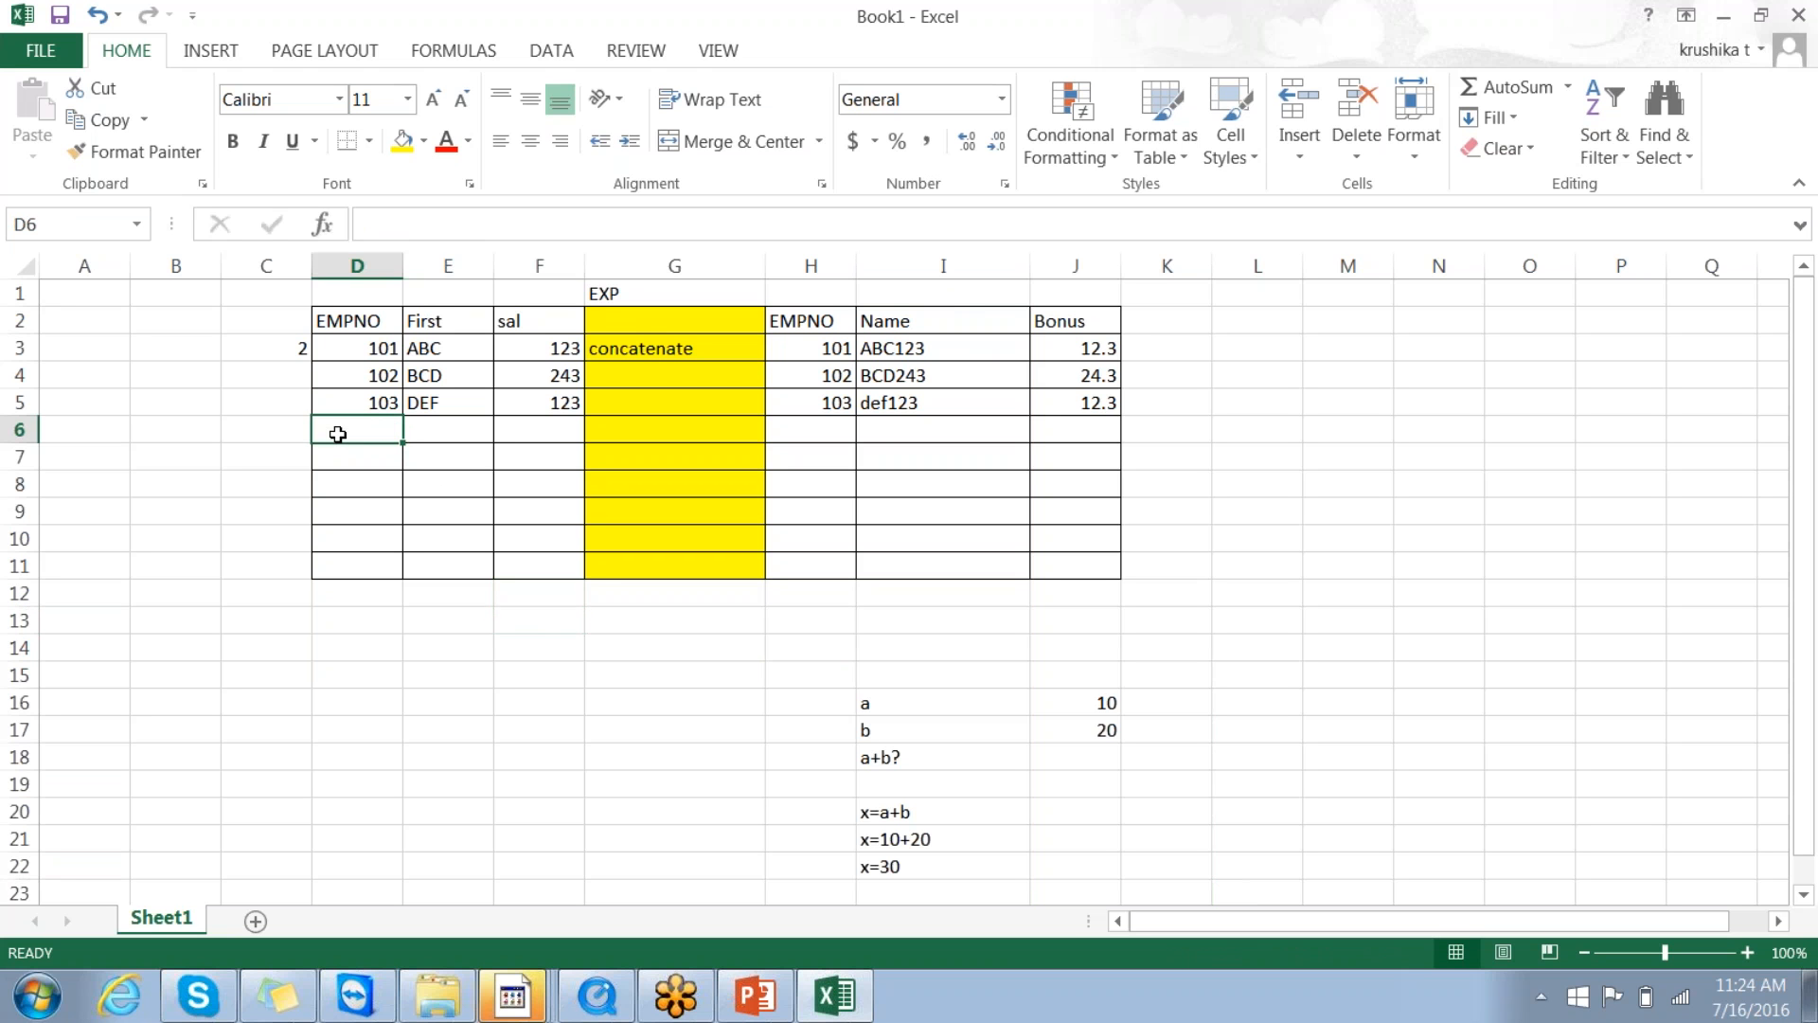
pyautogui.click(1088, 427)
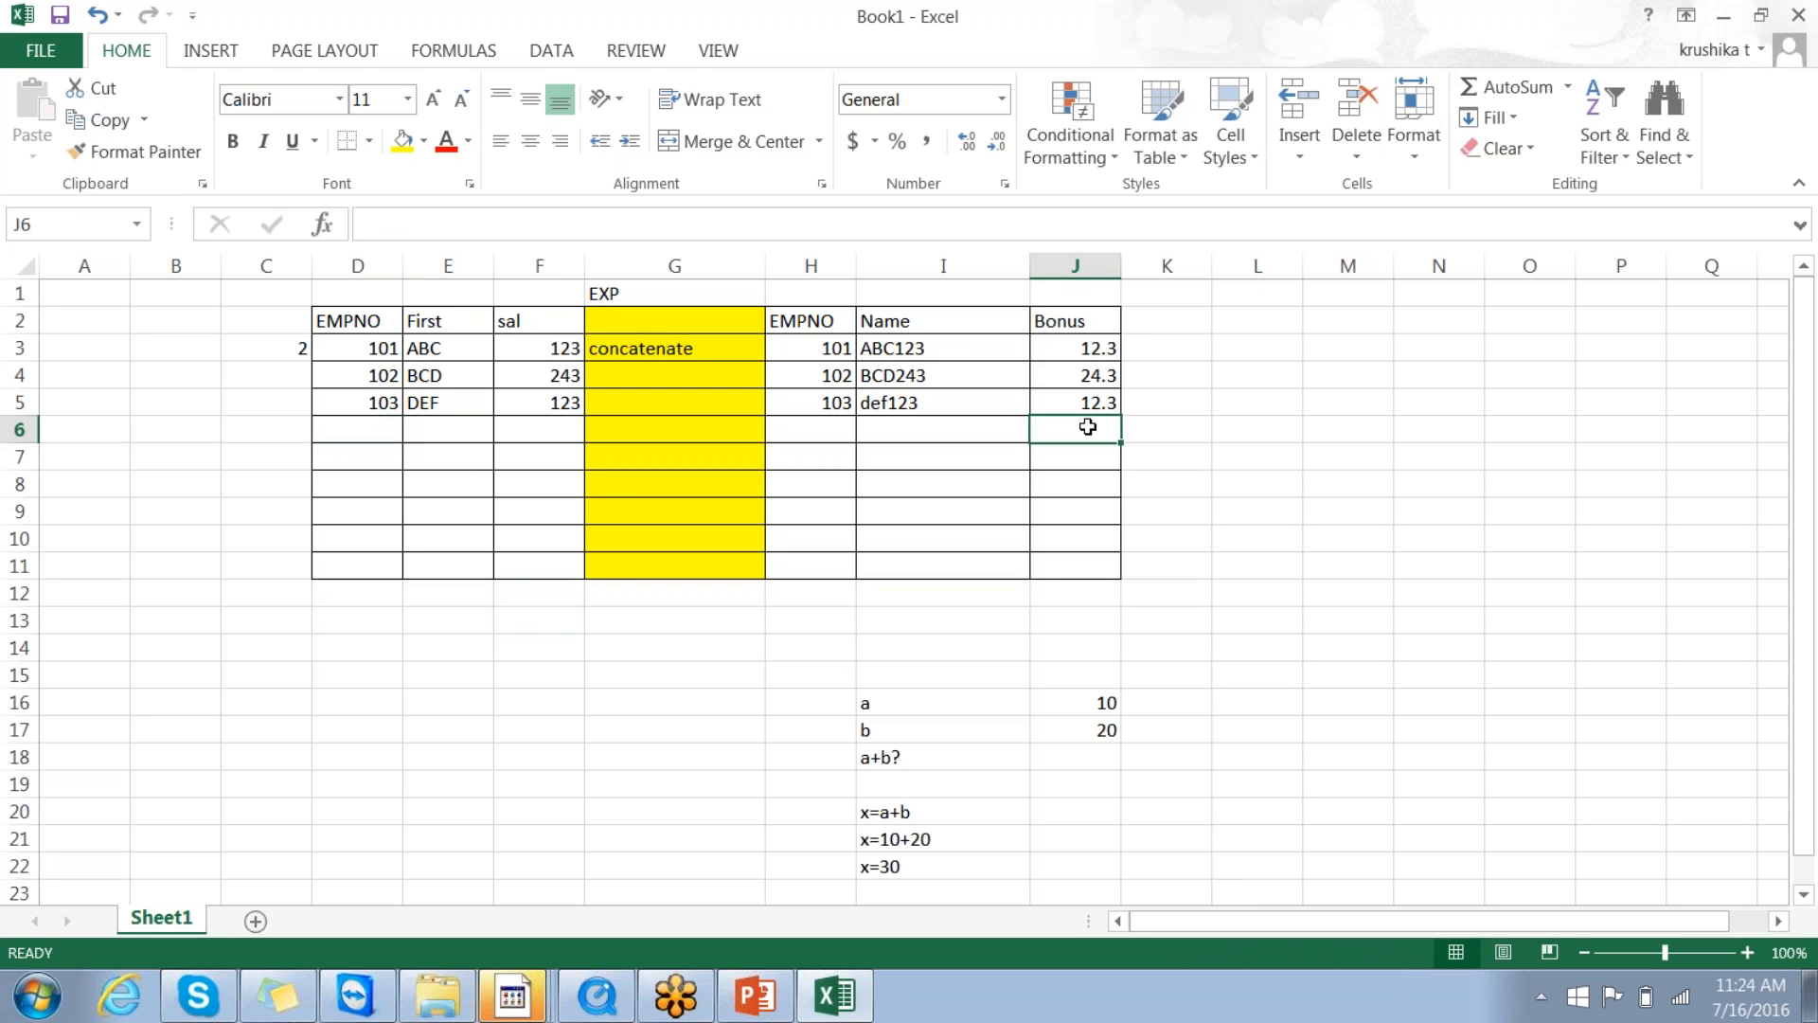
# Step: Replace the Bonus heading in J2 with SAL and clear the values below it in J3:J6
pyautogui.click(1062, 317)
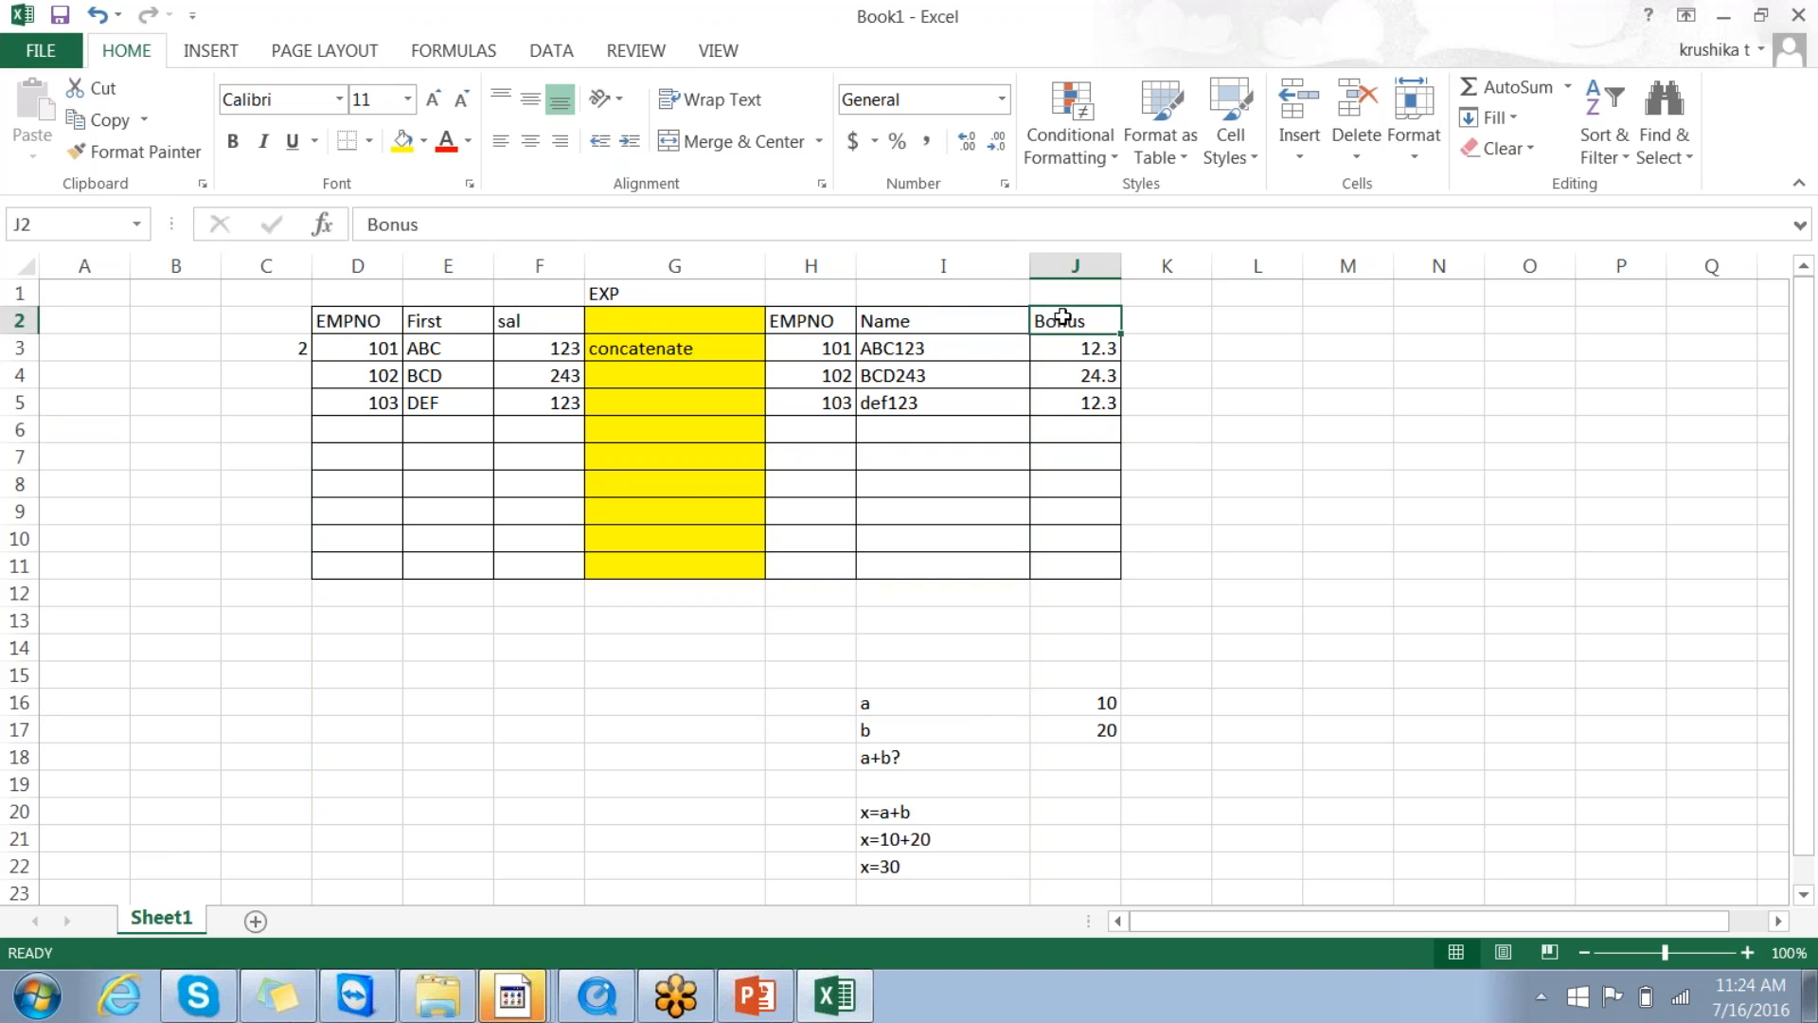
pyautogui.write('SAL')
pyautogui.click(1067, 508)
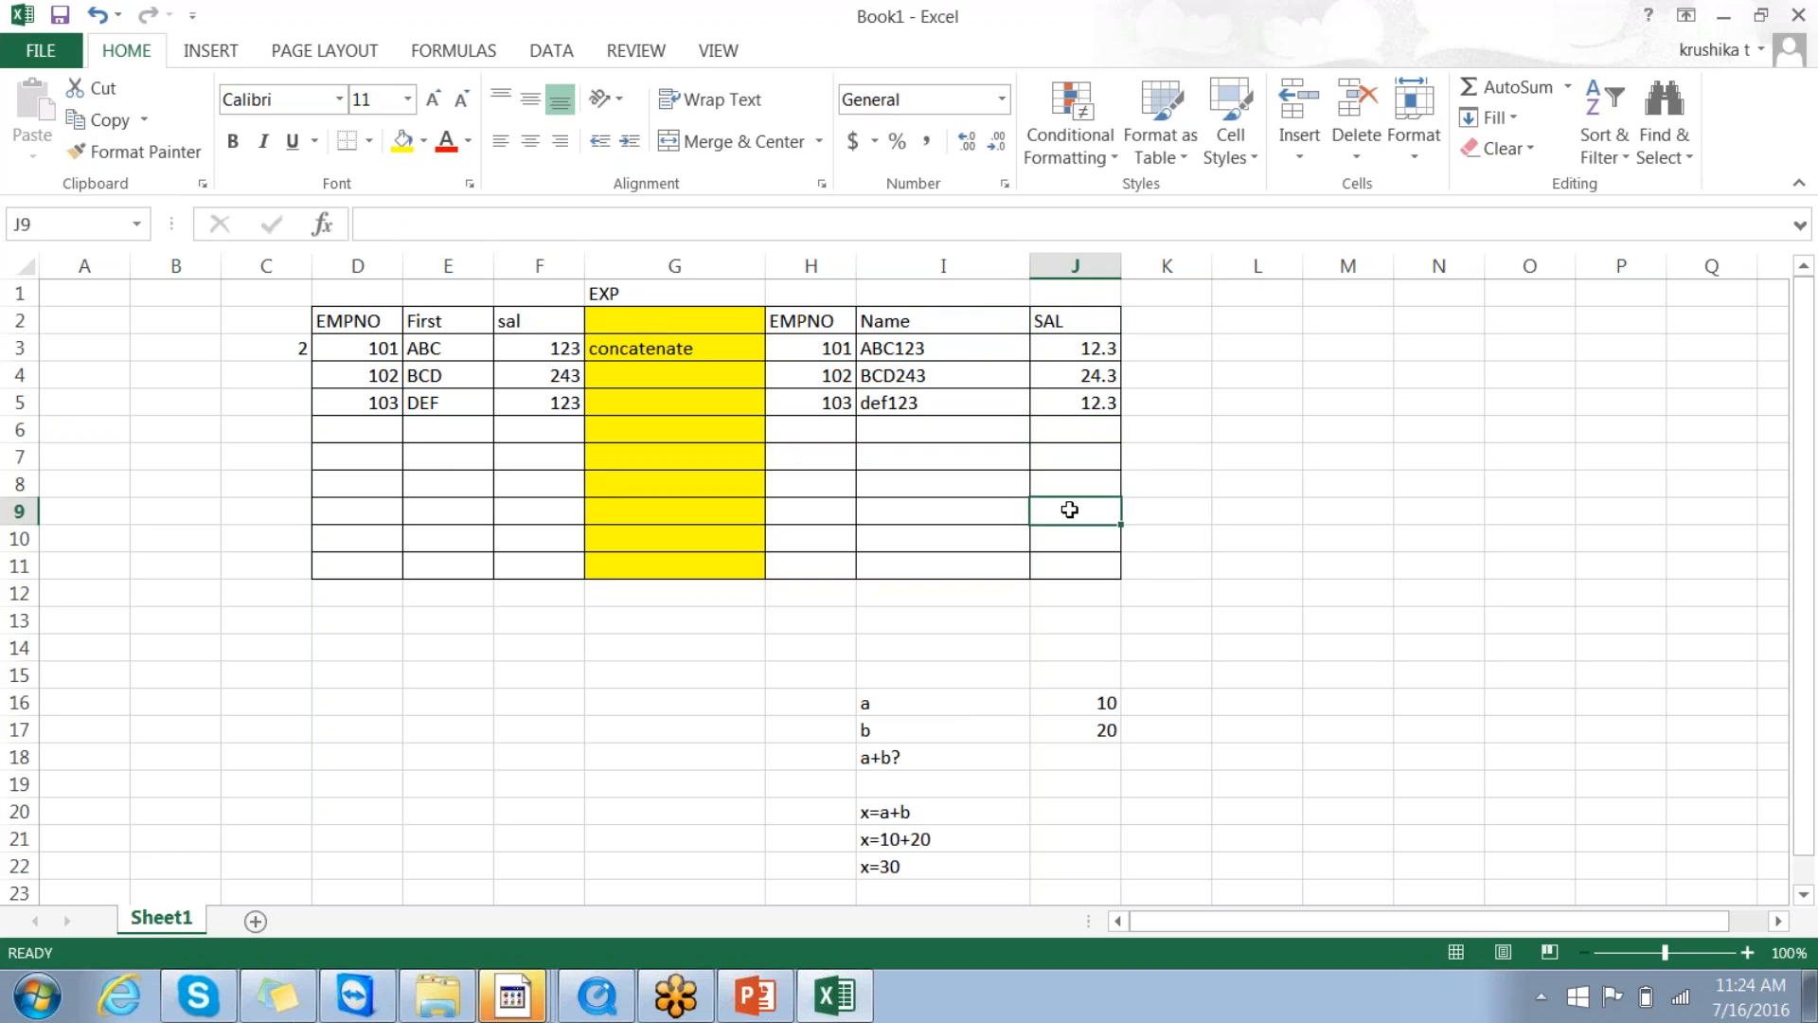
pyautogui.moveTo(1072, 339); pyautogui.dragTo(1073, 424)
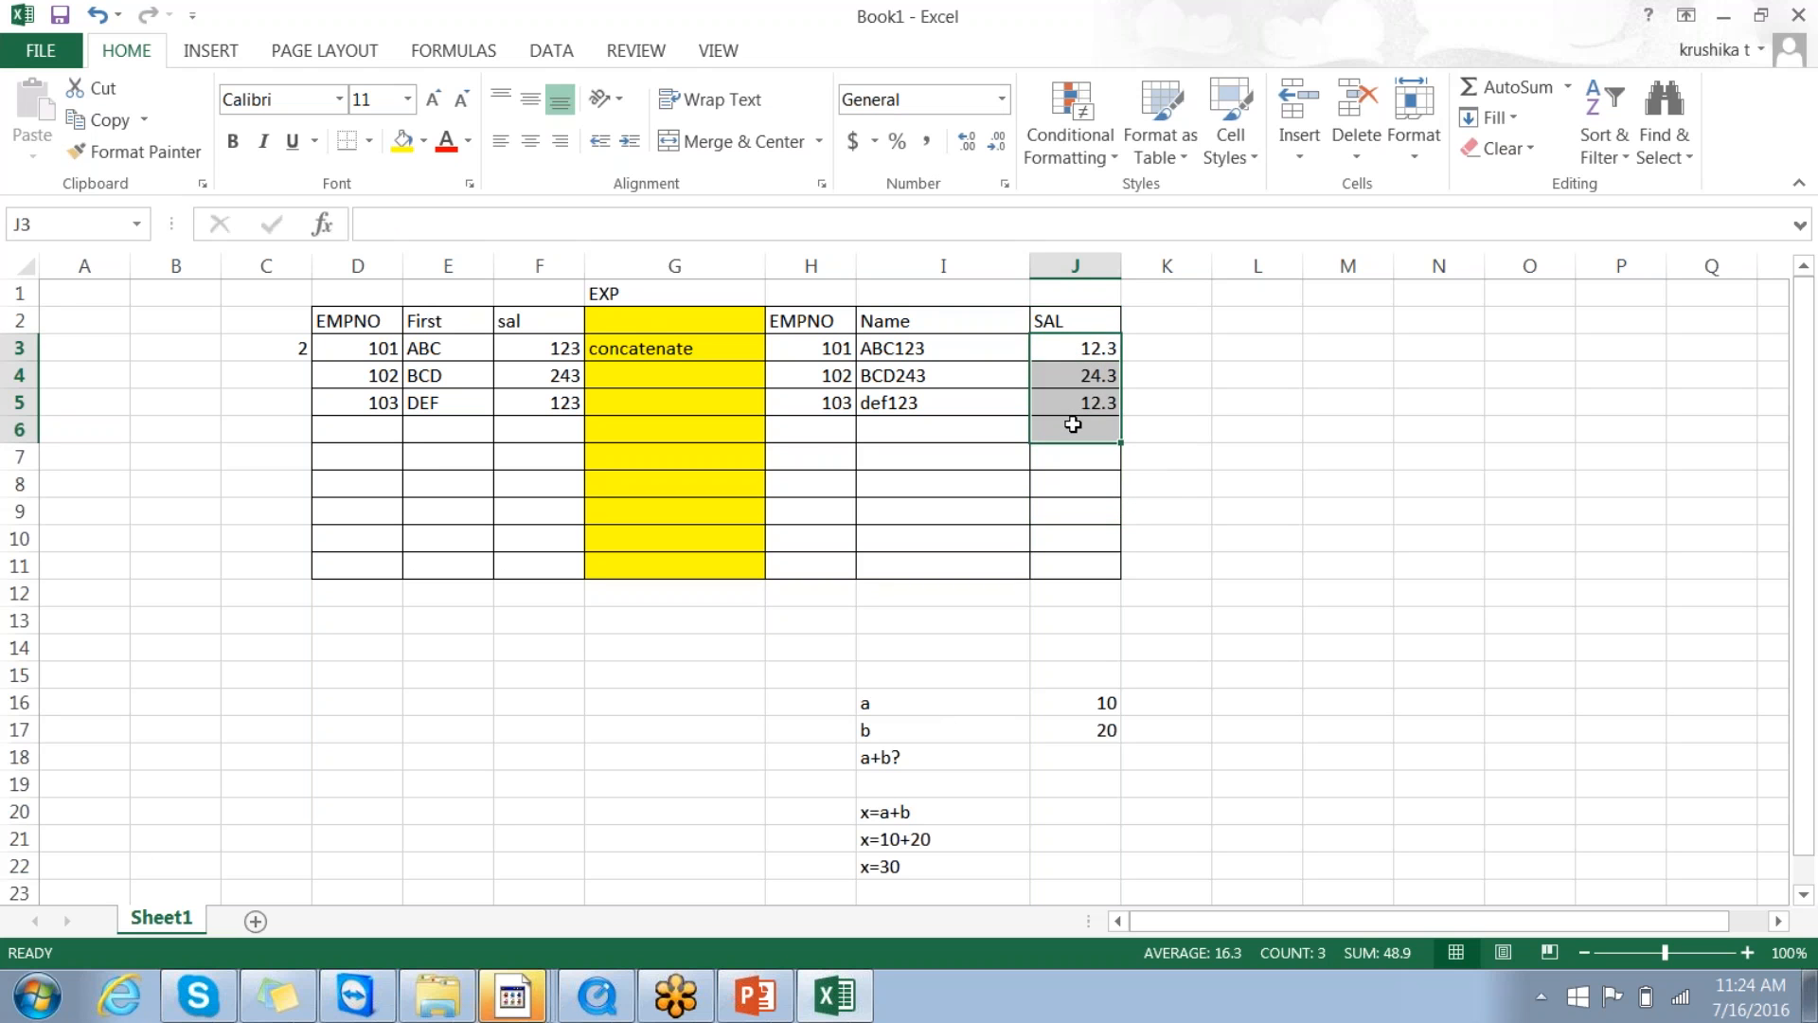
pyautogui.press('Delete')
pyautogui.click(1177, 478)
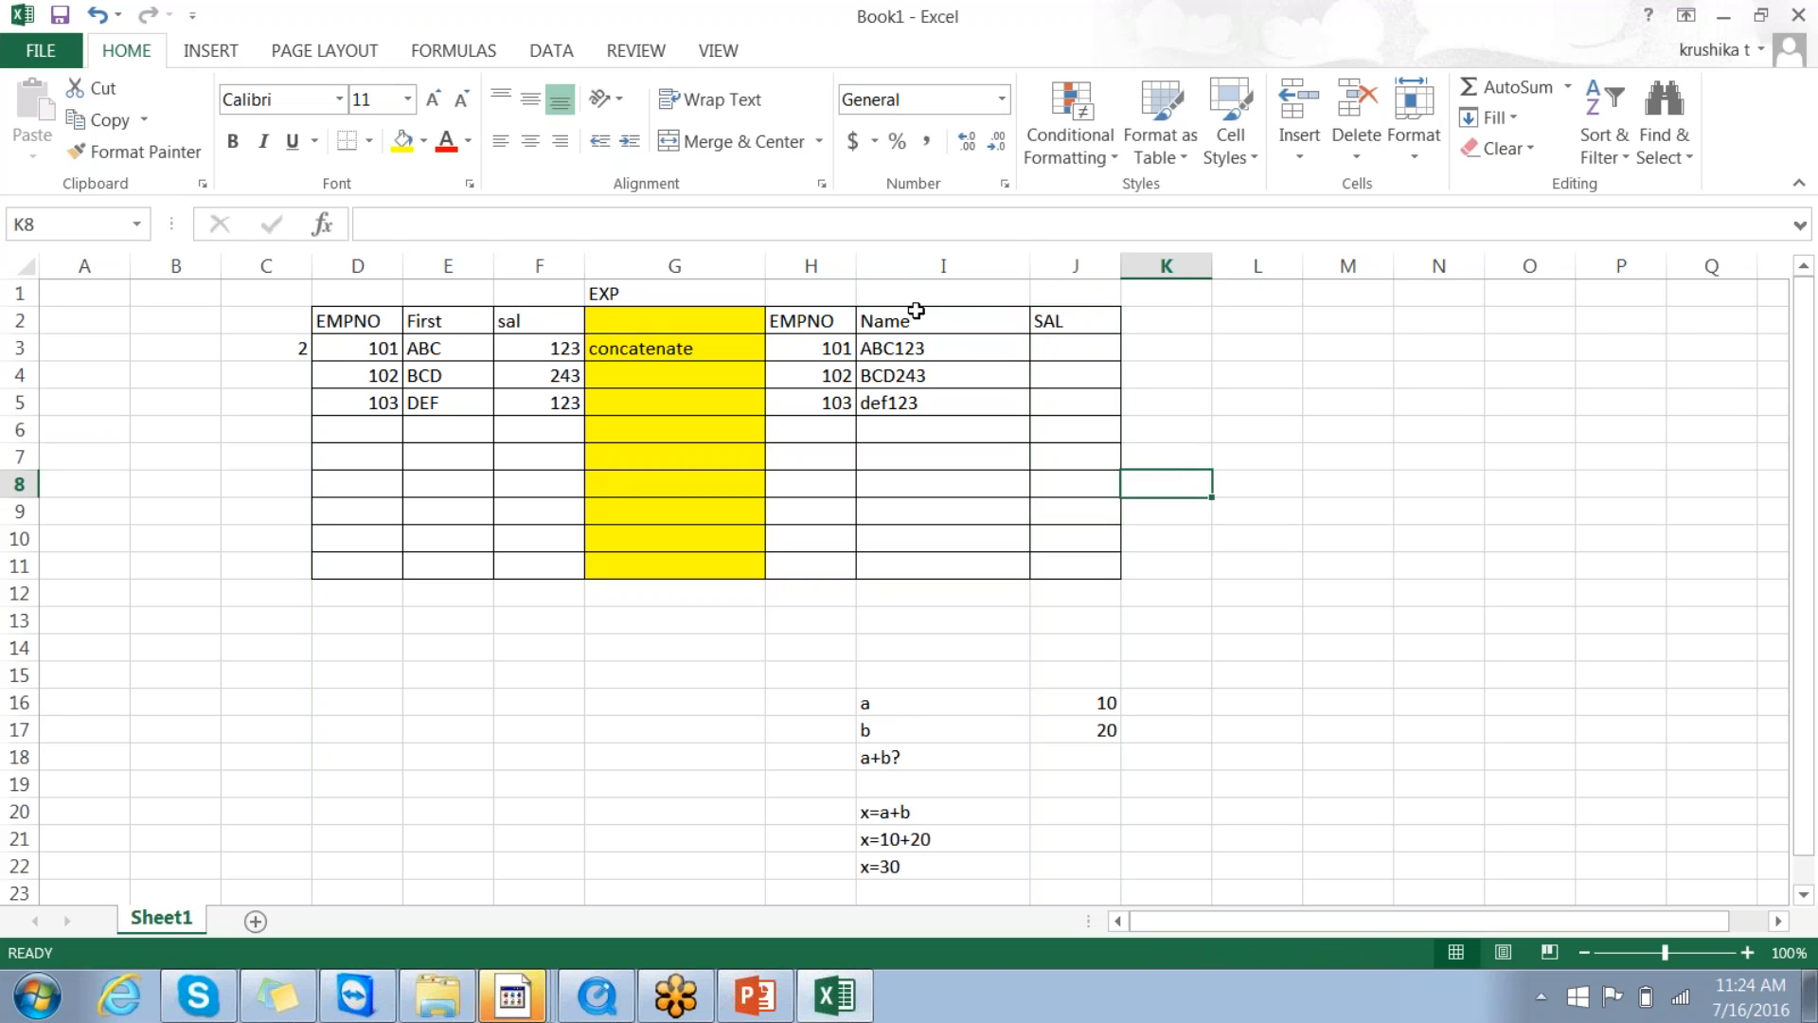
# Step: Copy the First values from E3:E5 into the Name column at I3:I5 and narrow column I
pyautogui.click(477, 348)
pyautogui.keyDown('shift'); pyautogui.click(445, 406); pyautogui.keyUp('shift')
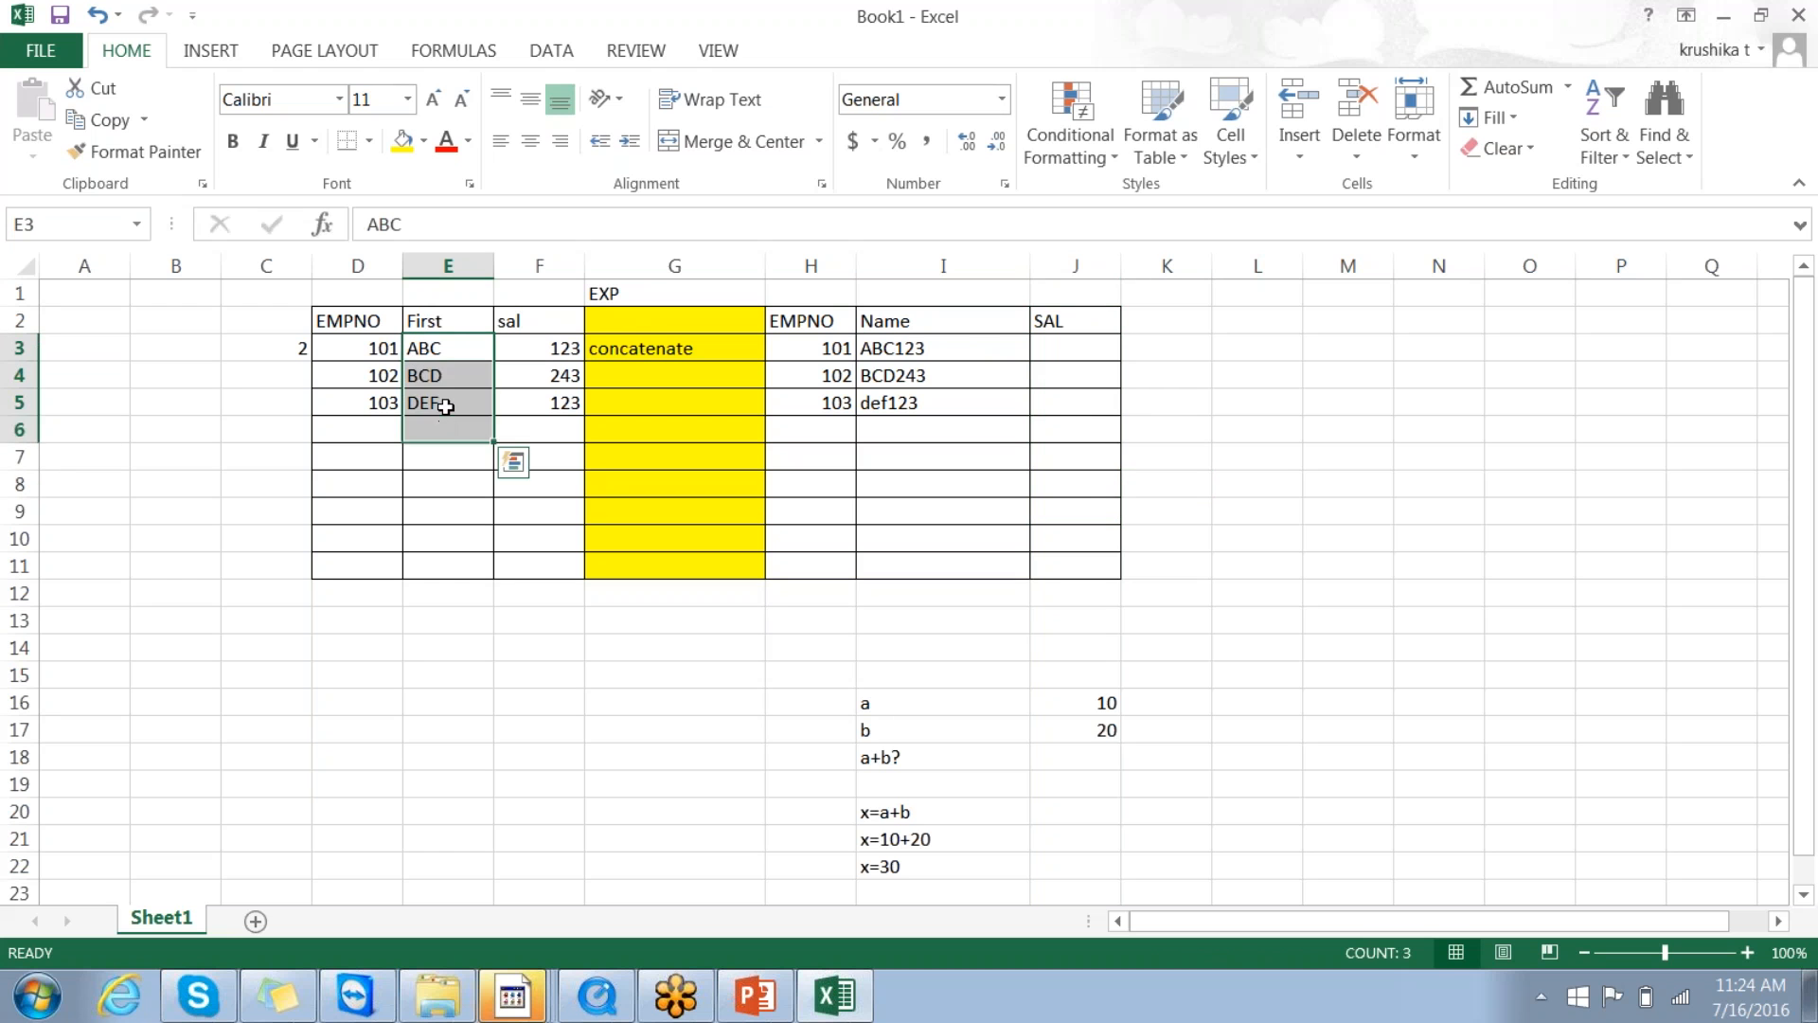
pyautogui.hotkey('ctrl', 'c')
pyautogui.moveTo(872, 347); pyautogui.dragTo(892, 406)
pyautogui.hotkey('ctrl', 'v')
pyautogui.click(1258, 483)
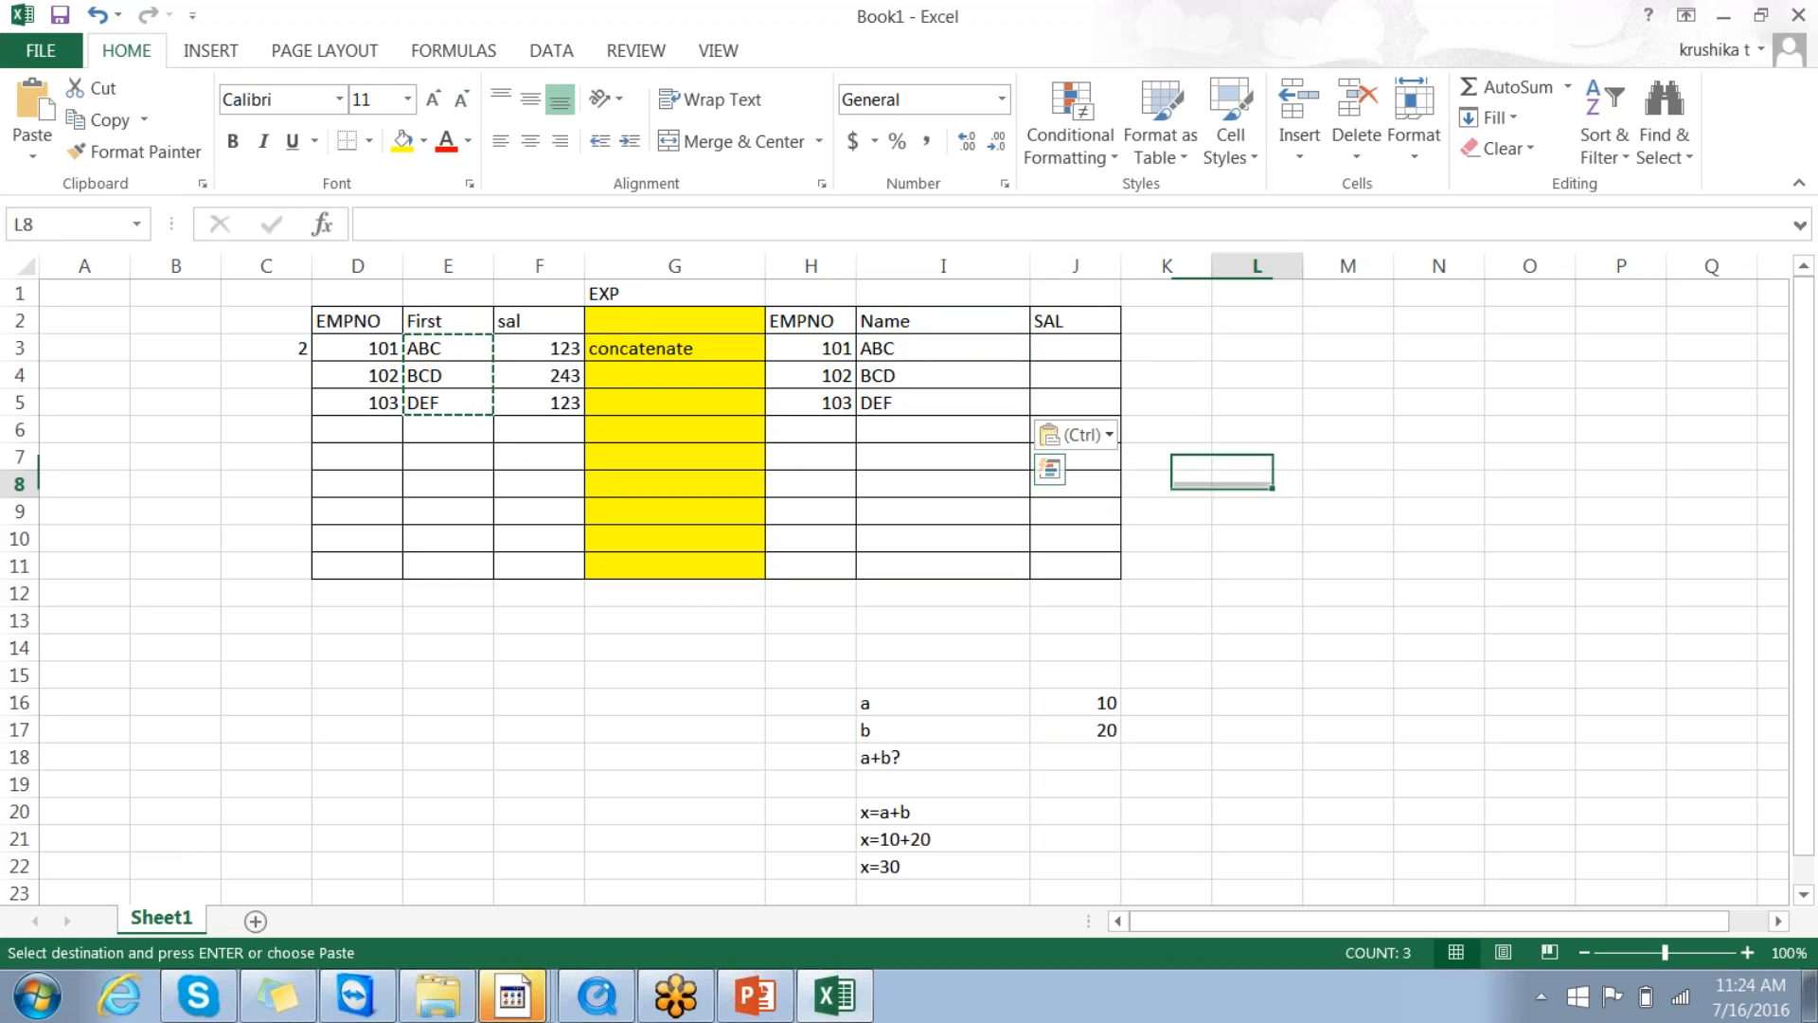
pyautogui.moveTo(1032, 273); pyautogui.dragTo(936, 273)
pyautogui.click(1257, 402)
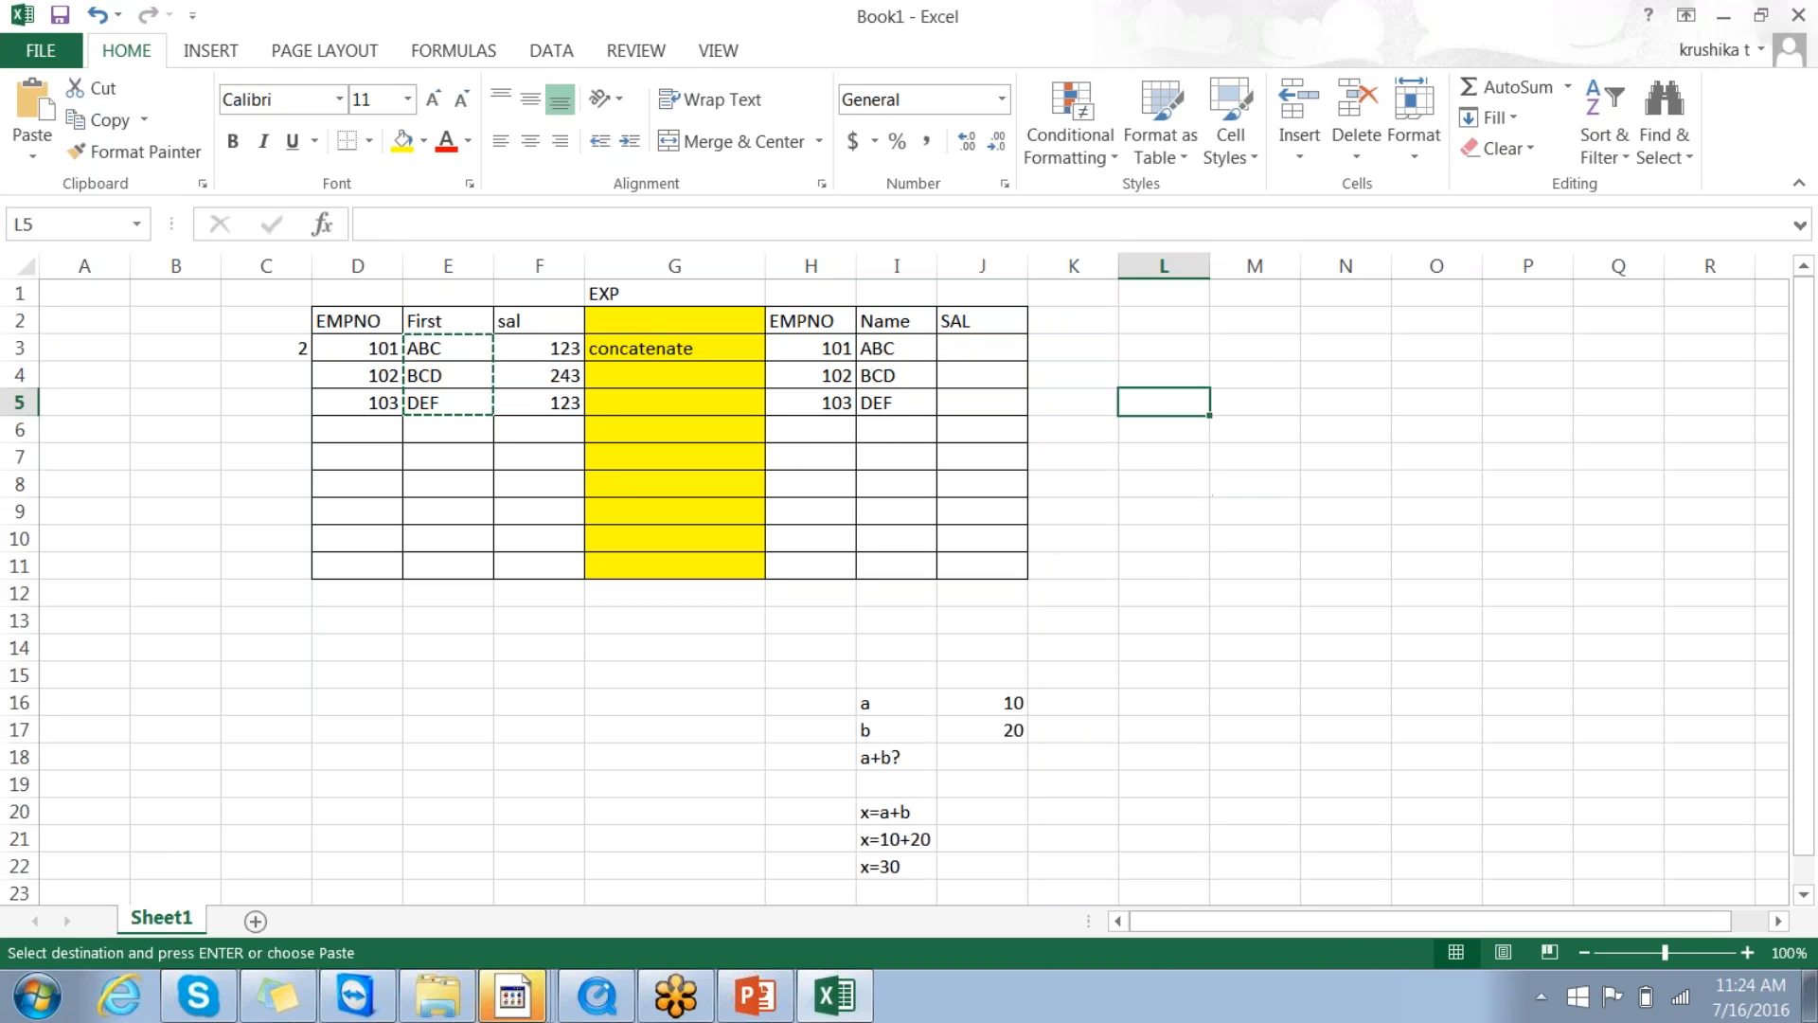
# Step: Edit the heading in J2 to read TOT_SAL(
pyautogui.click(986, 322)
pyautogui.press('F2')
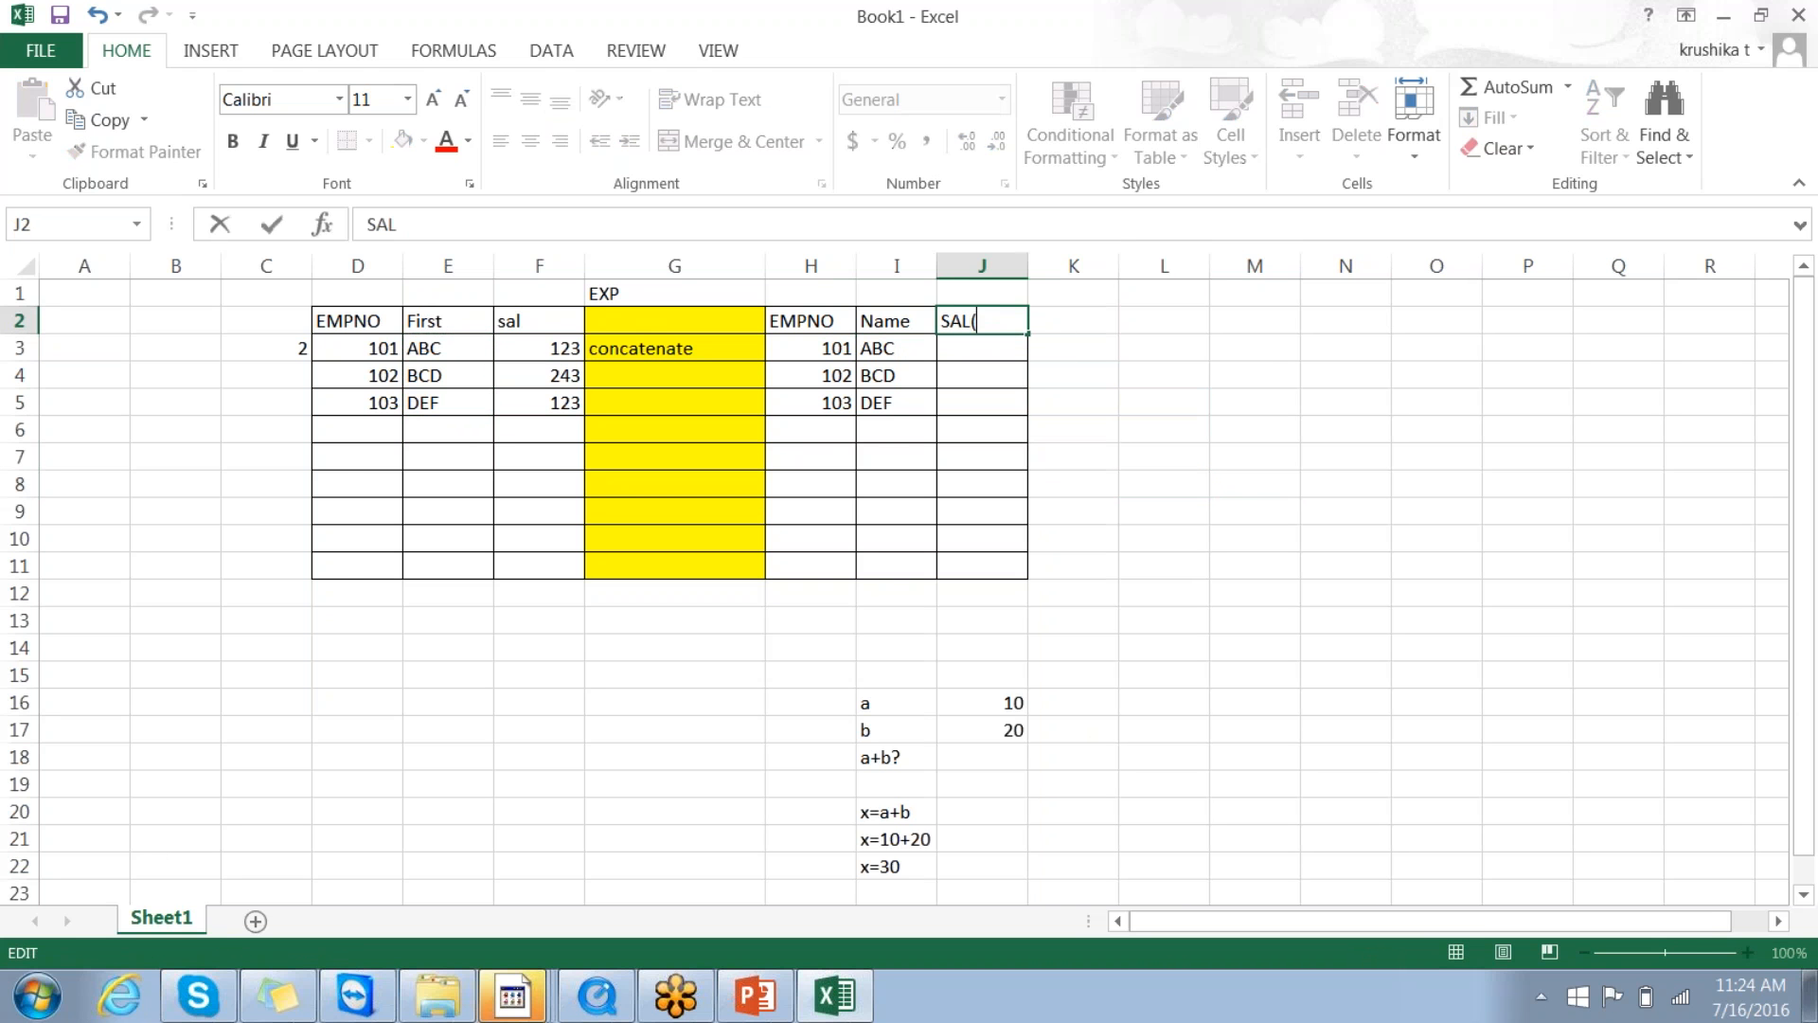
pyautogui.click(945, 322)
pyautogui.write('TOT_')
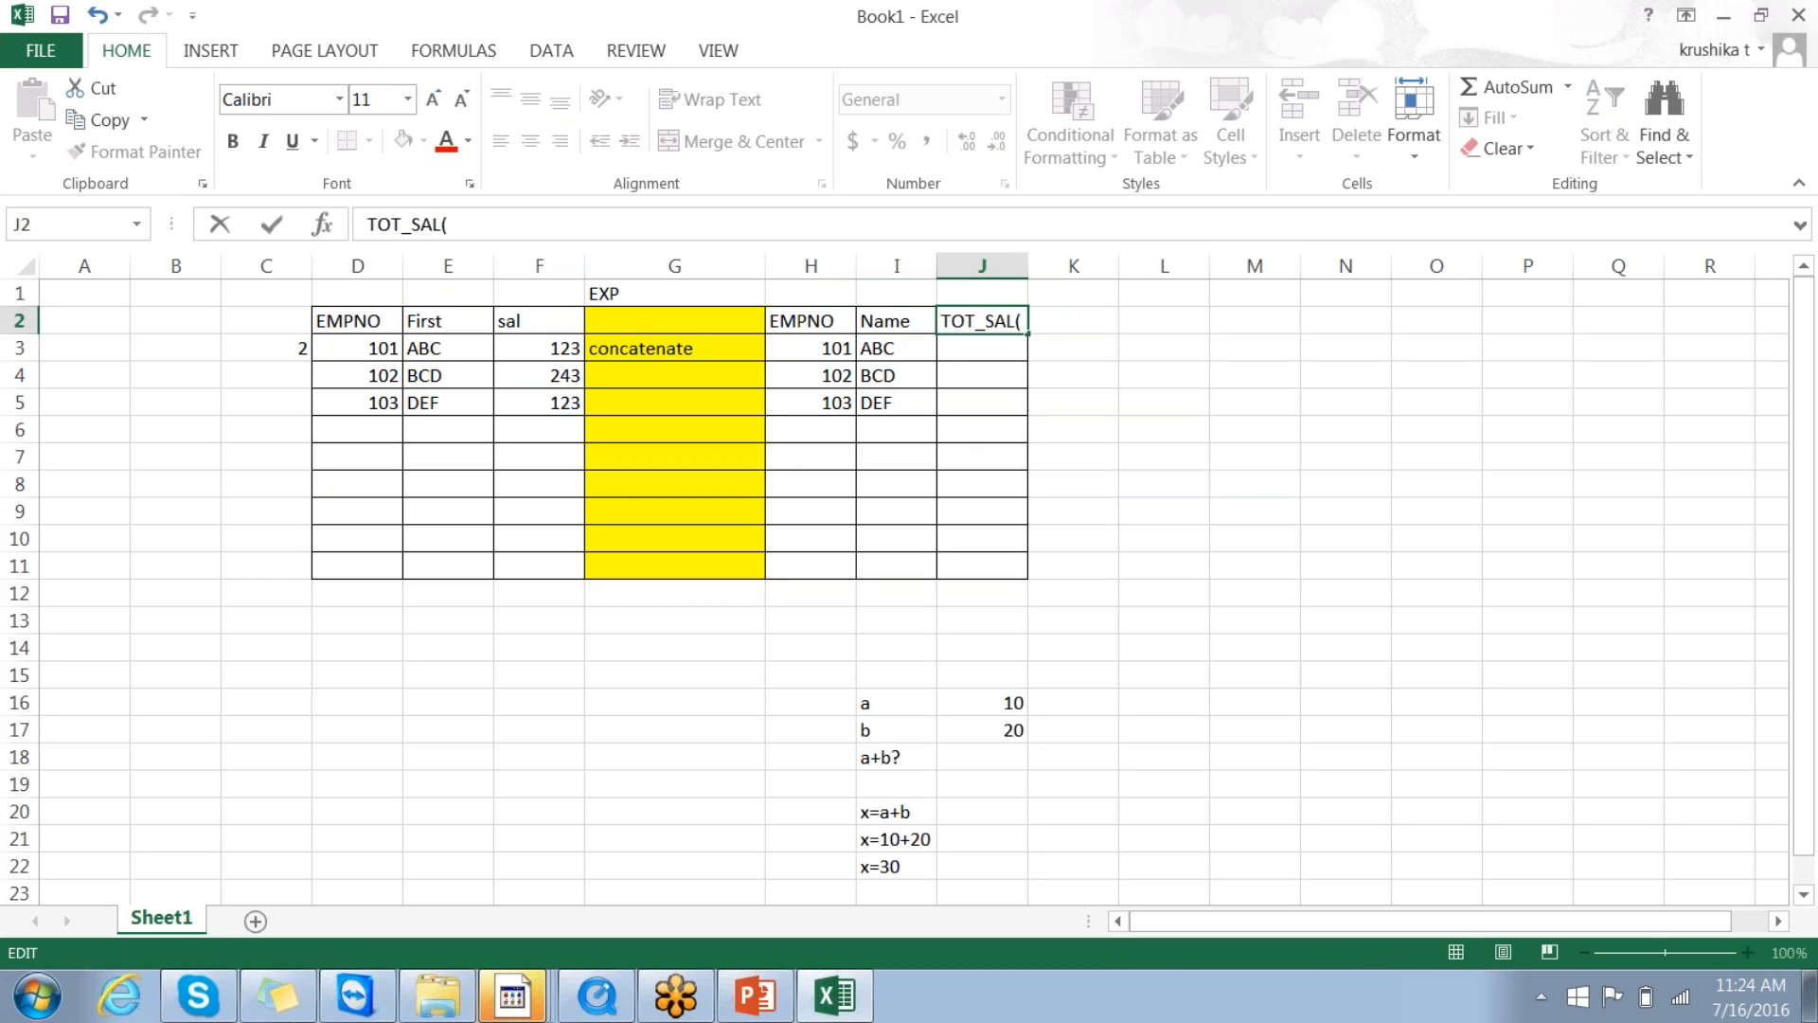
# Step: Widen column J and complete the heading in J2 as TOT_SAL(SAL+Bonus)
pyautogui.click(982, 265)
pyautogui.moveTo(1028, 266); pyautogui.dragTo(1231, 265)
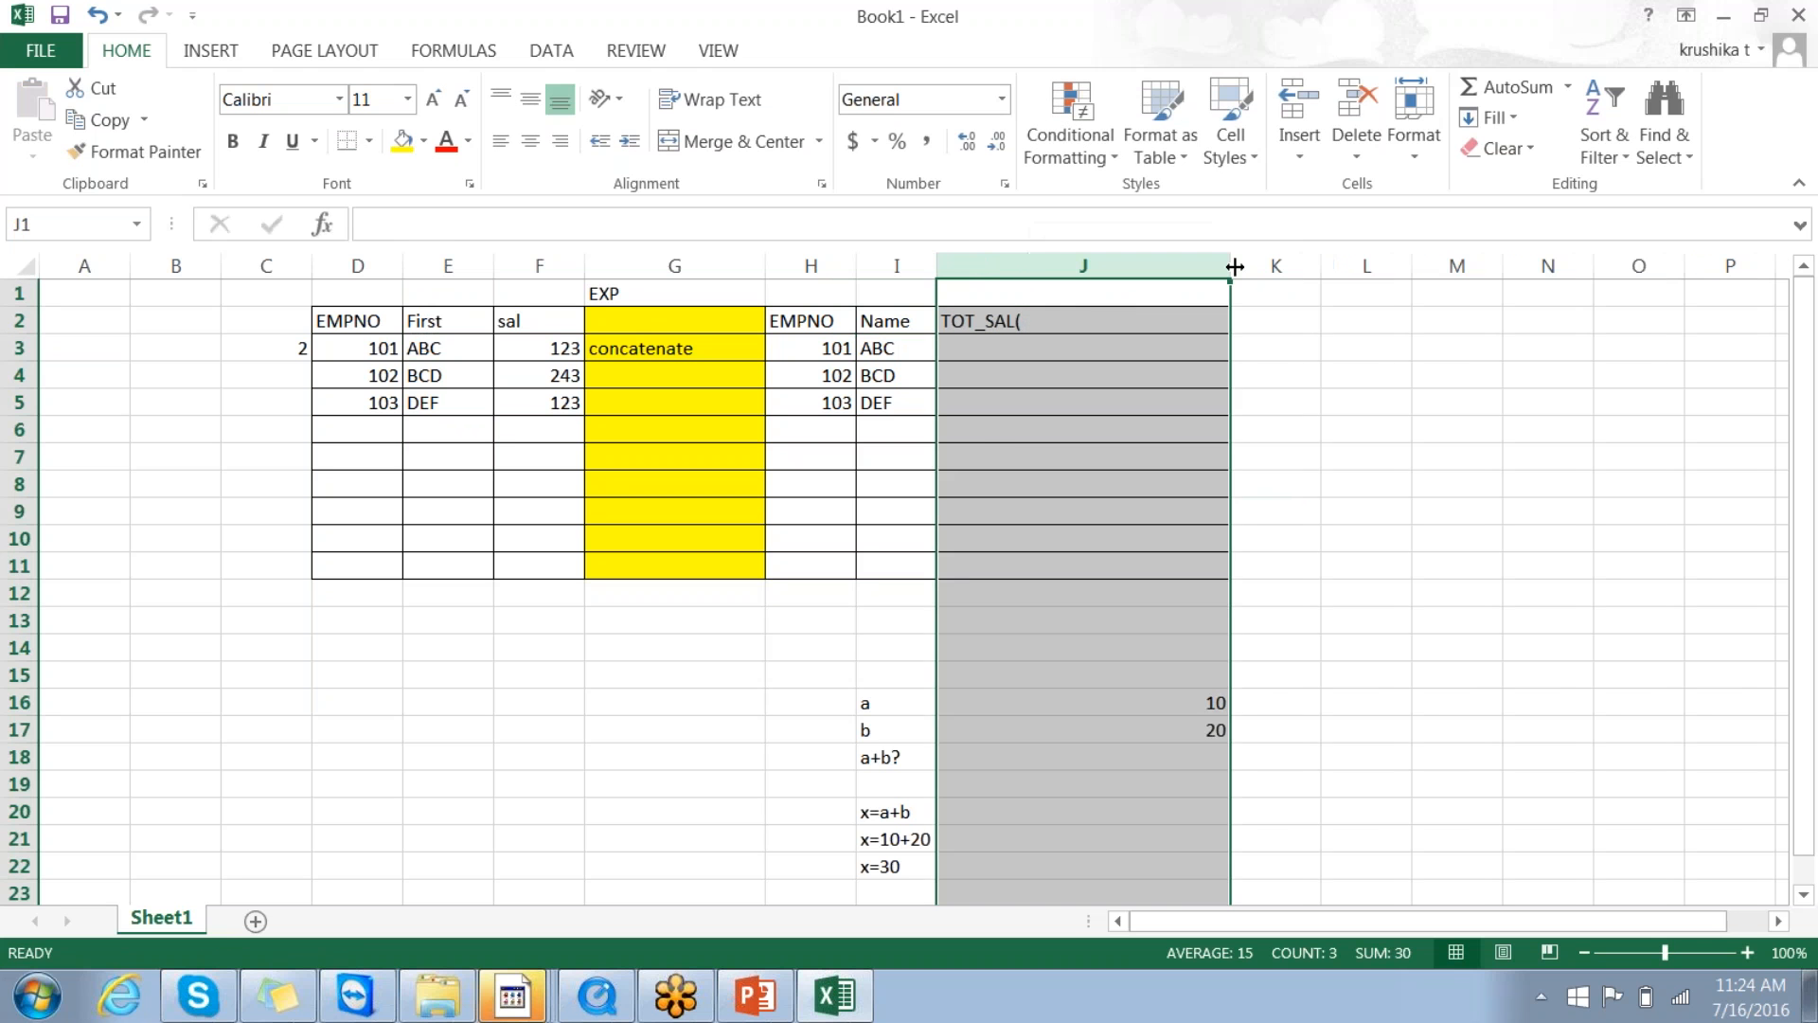
pyautogui.doubleClick(1085, 319)
pyautogui.write('SL')
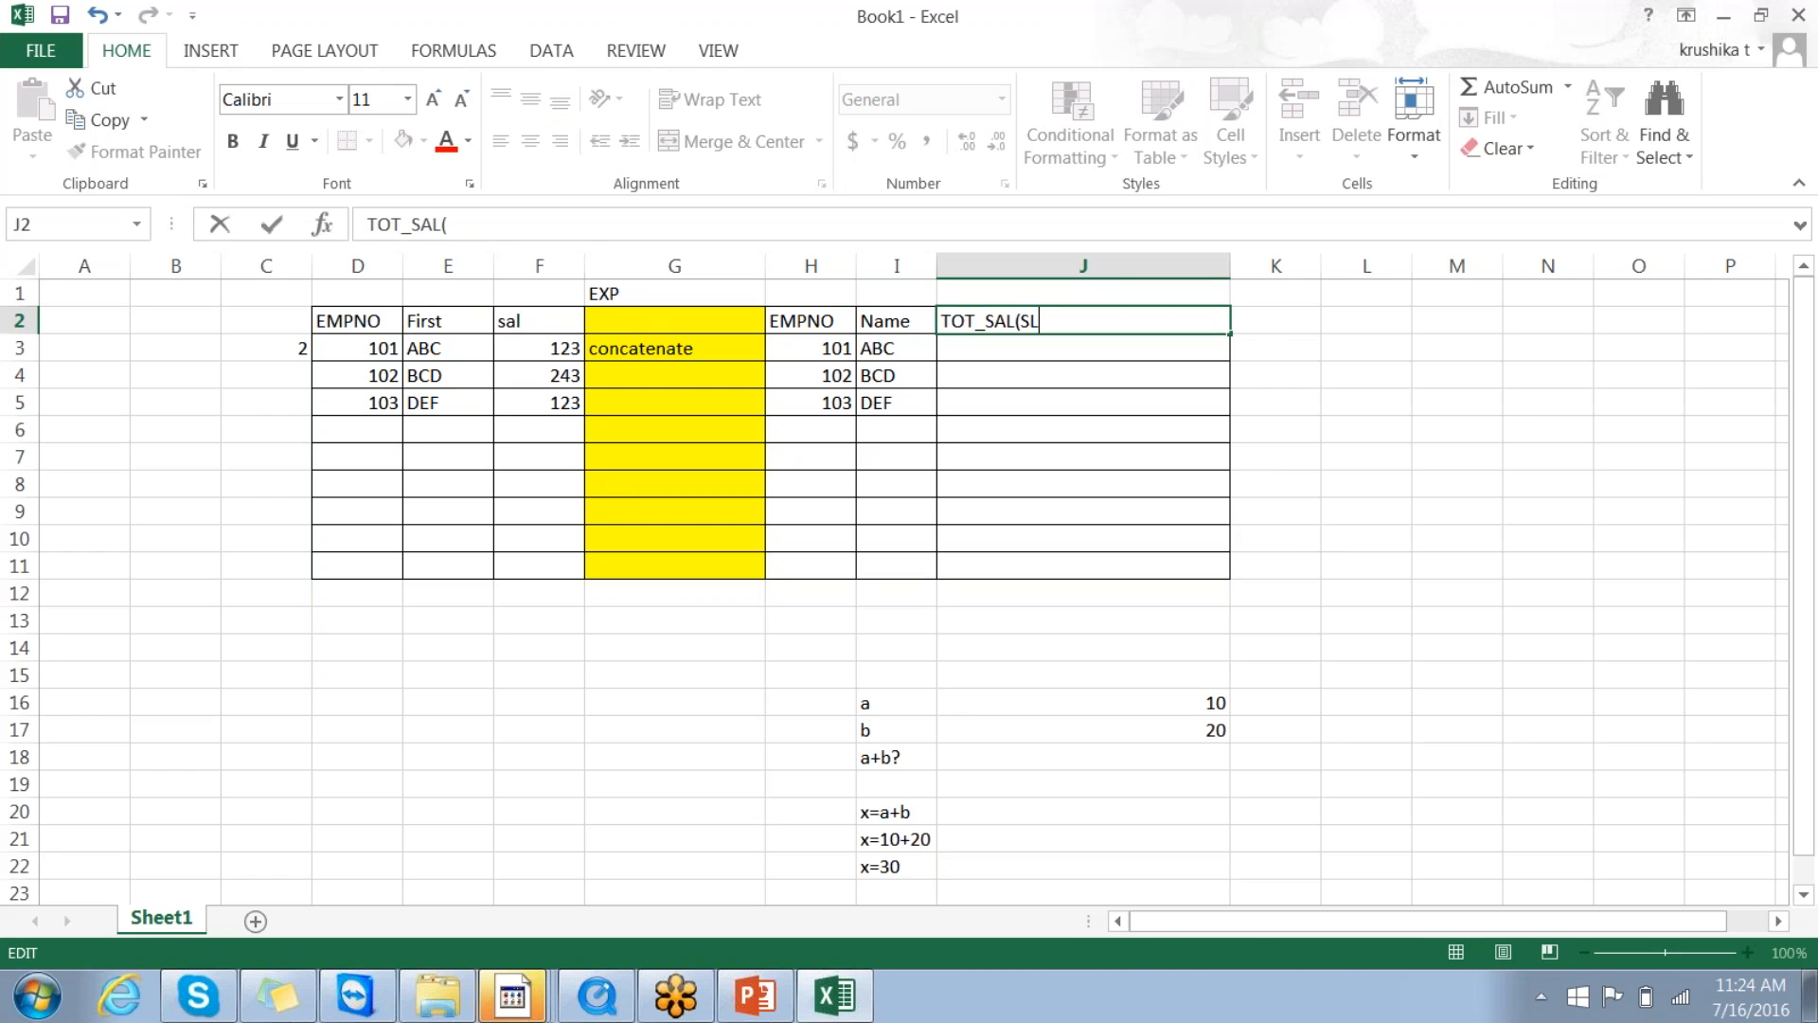
pyautogui.press('BackSpace')
pyautogui.press('BackSpace')
pyautogui.write('AL+Bonus')
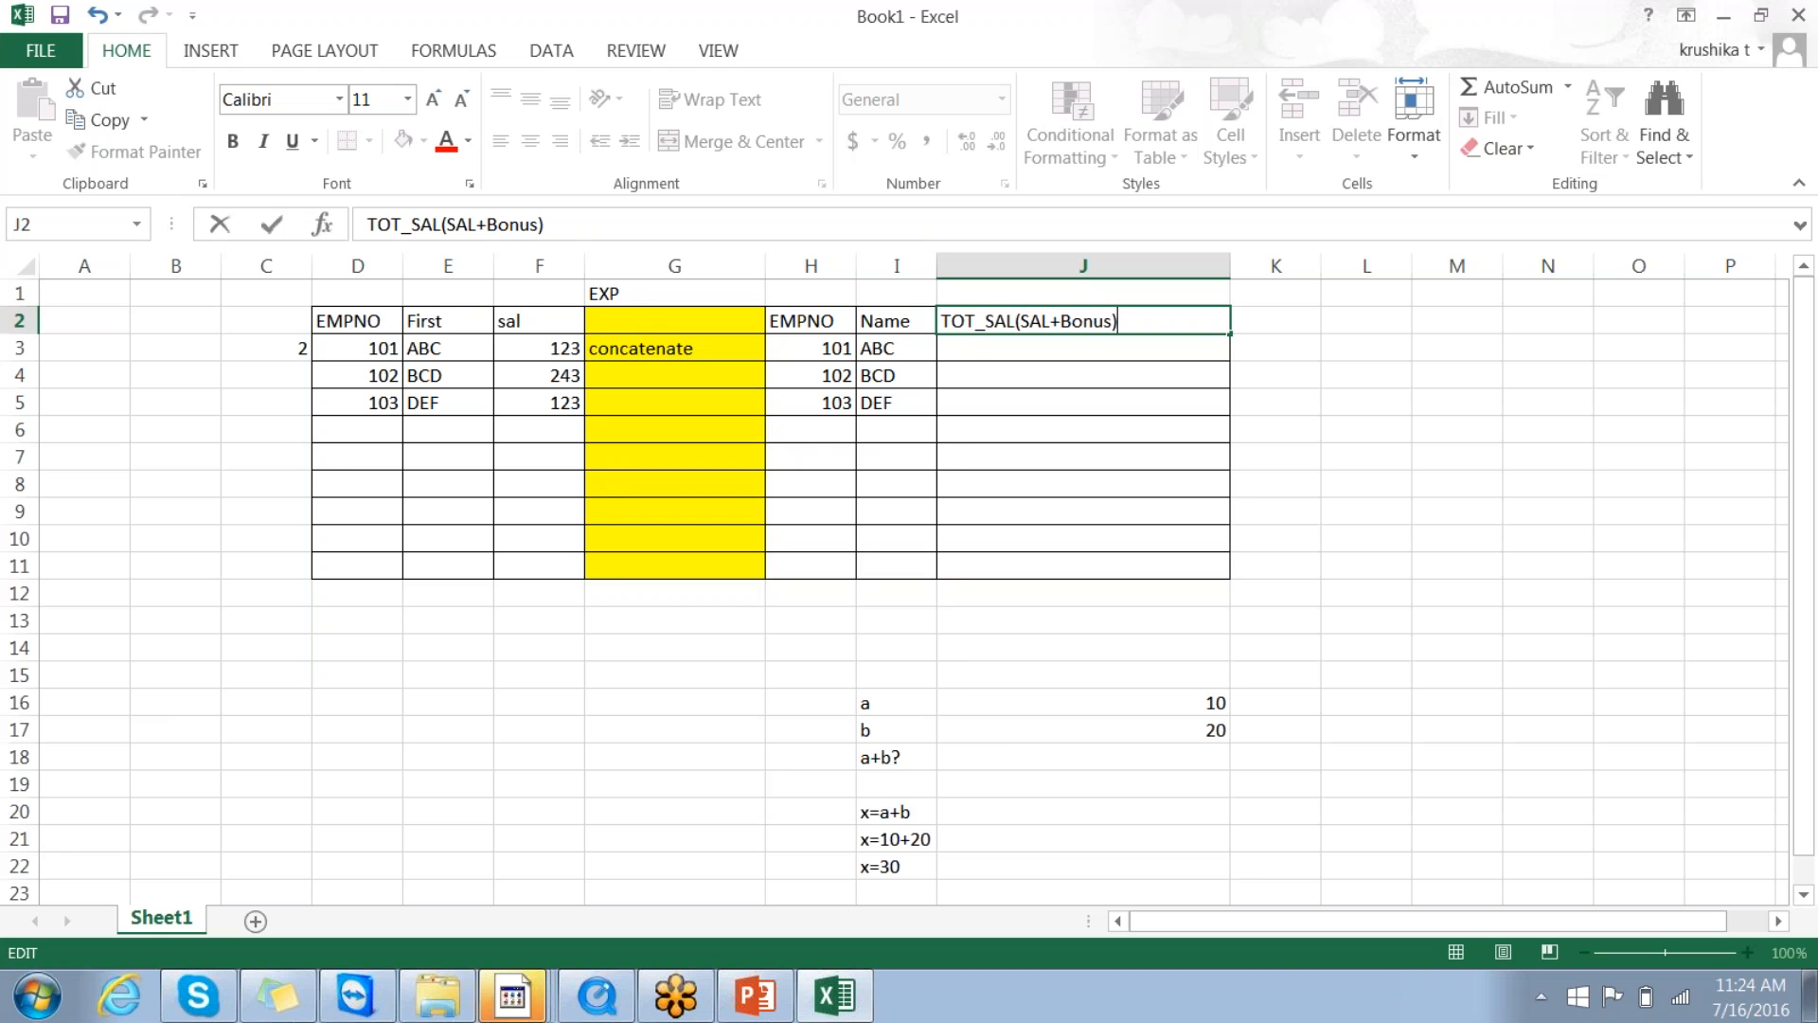
pyautogui.click(1023, 744)
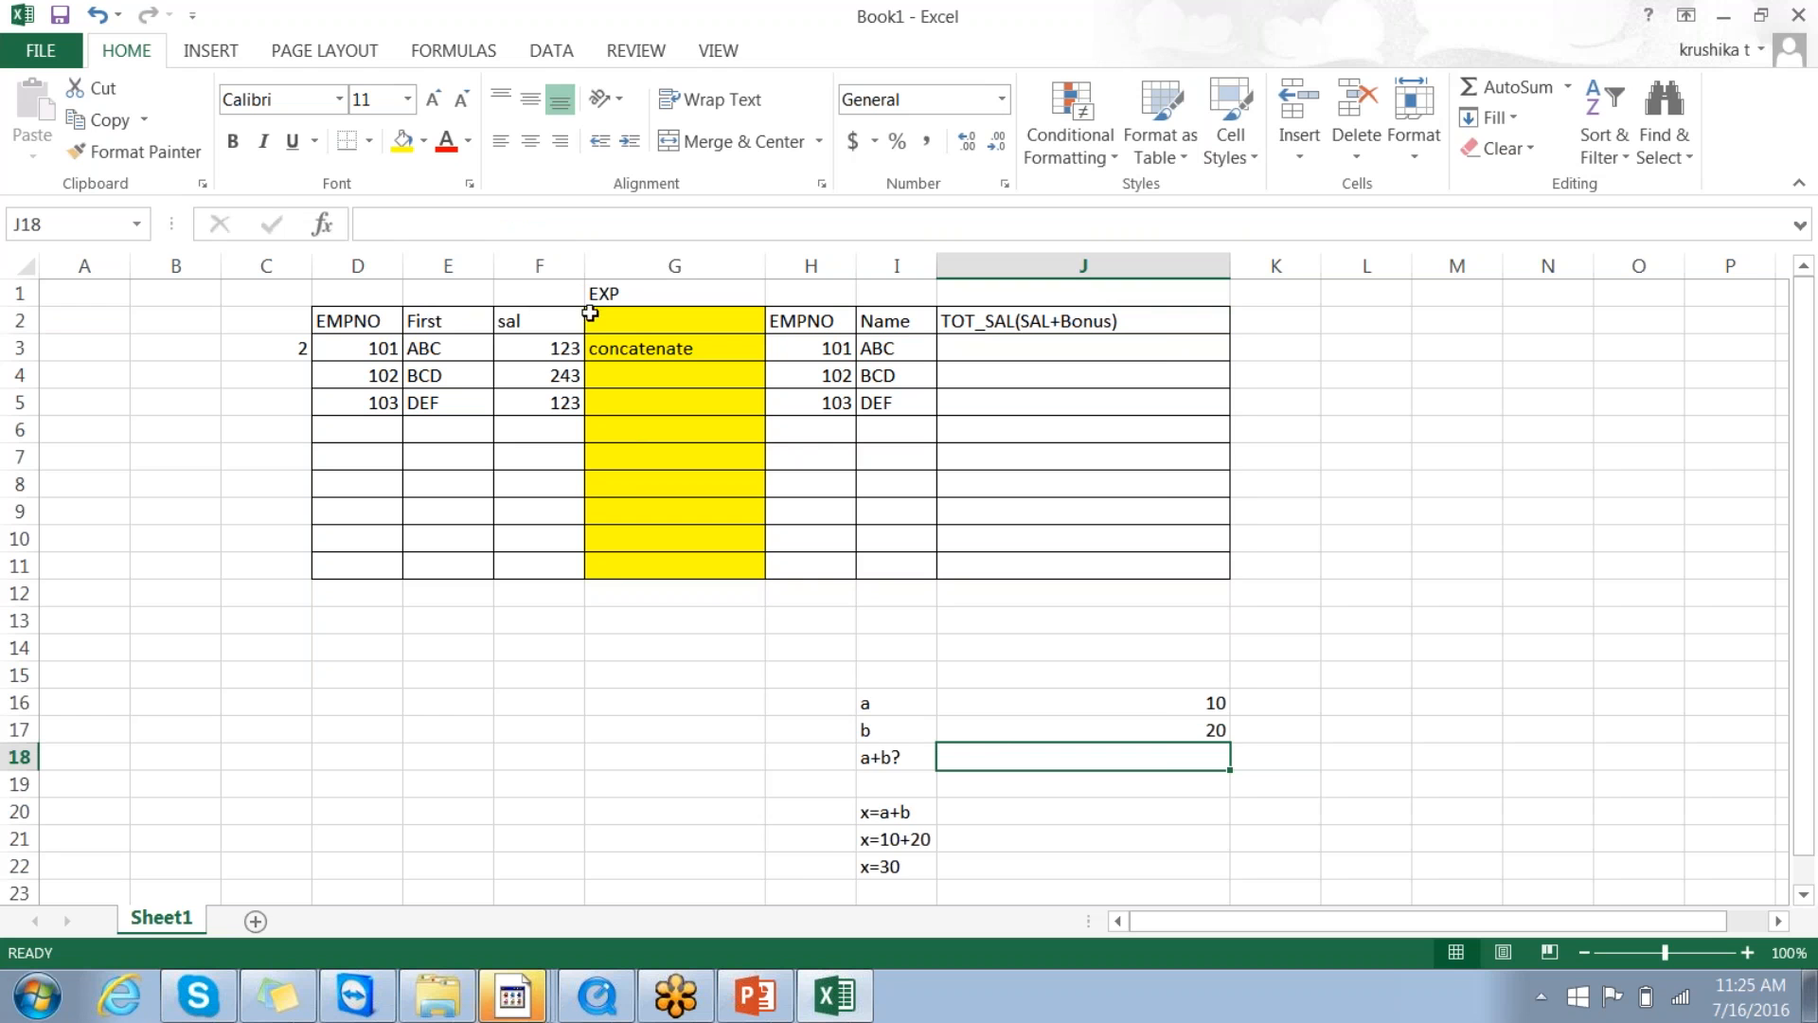
# Step: Fit column G to its contents and enter v_b= in G4 of the yellow EXP column
pyautogui.doubleClick(765, 265)
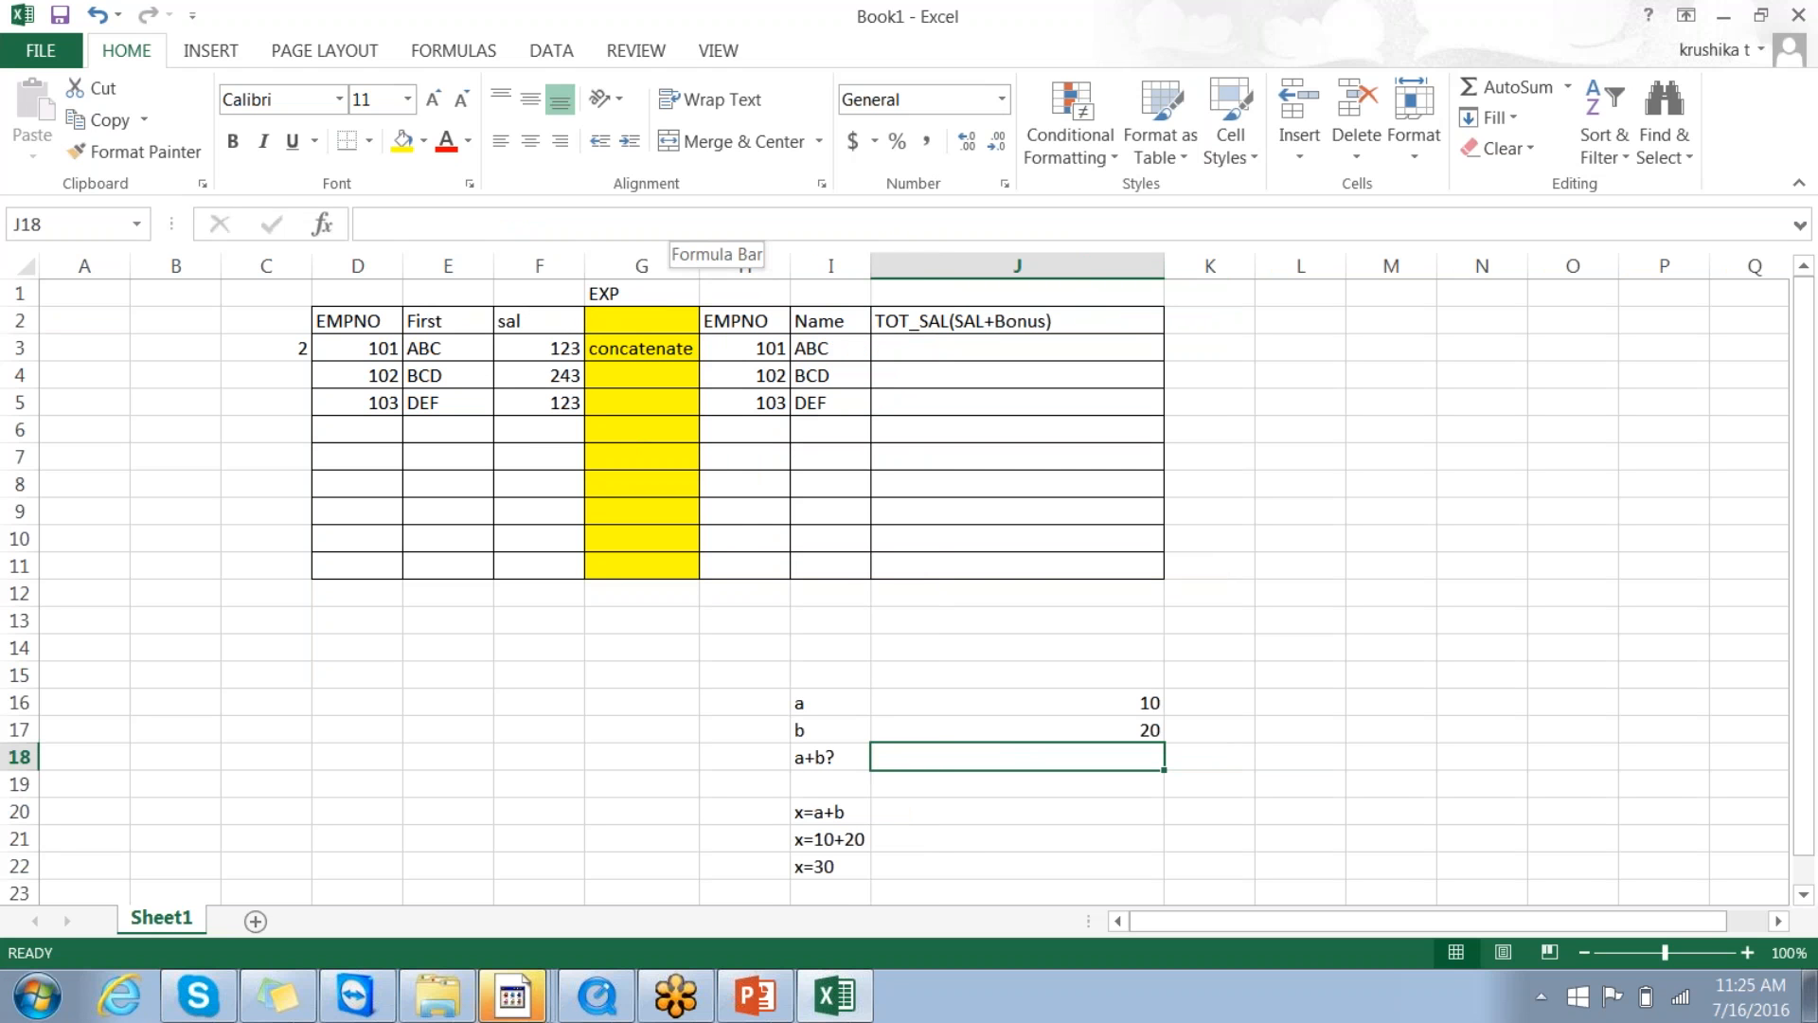
pyautogui.click(616, 374)
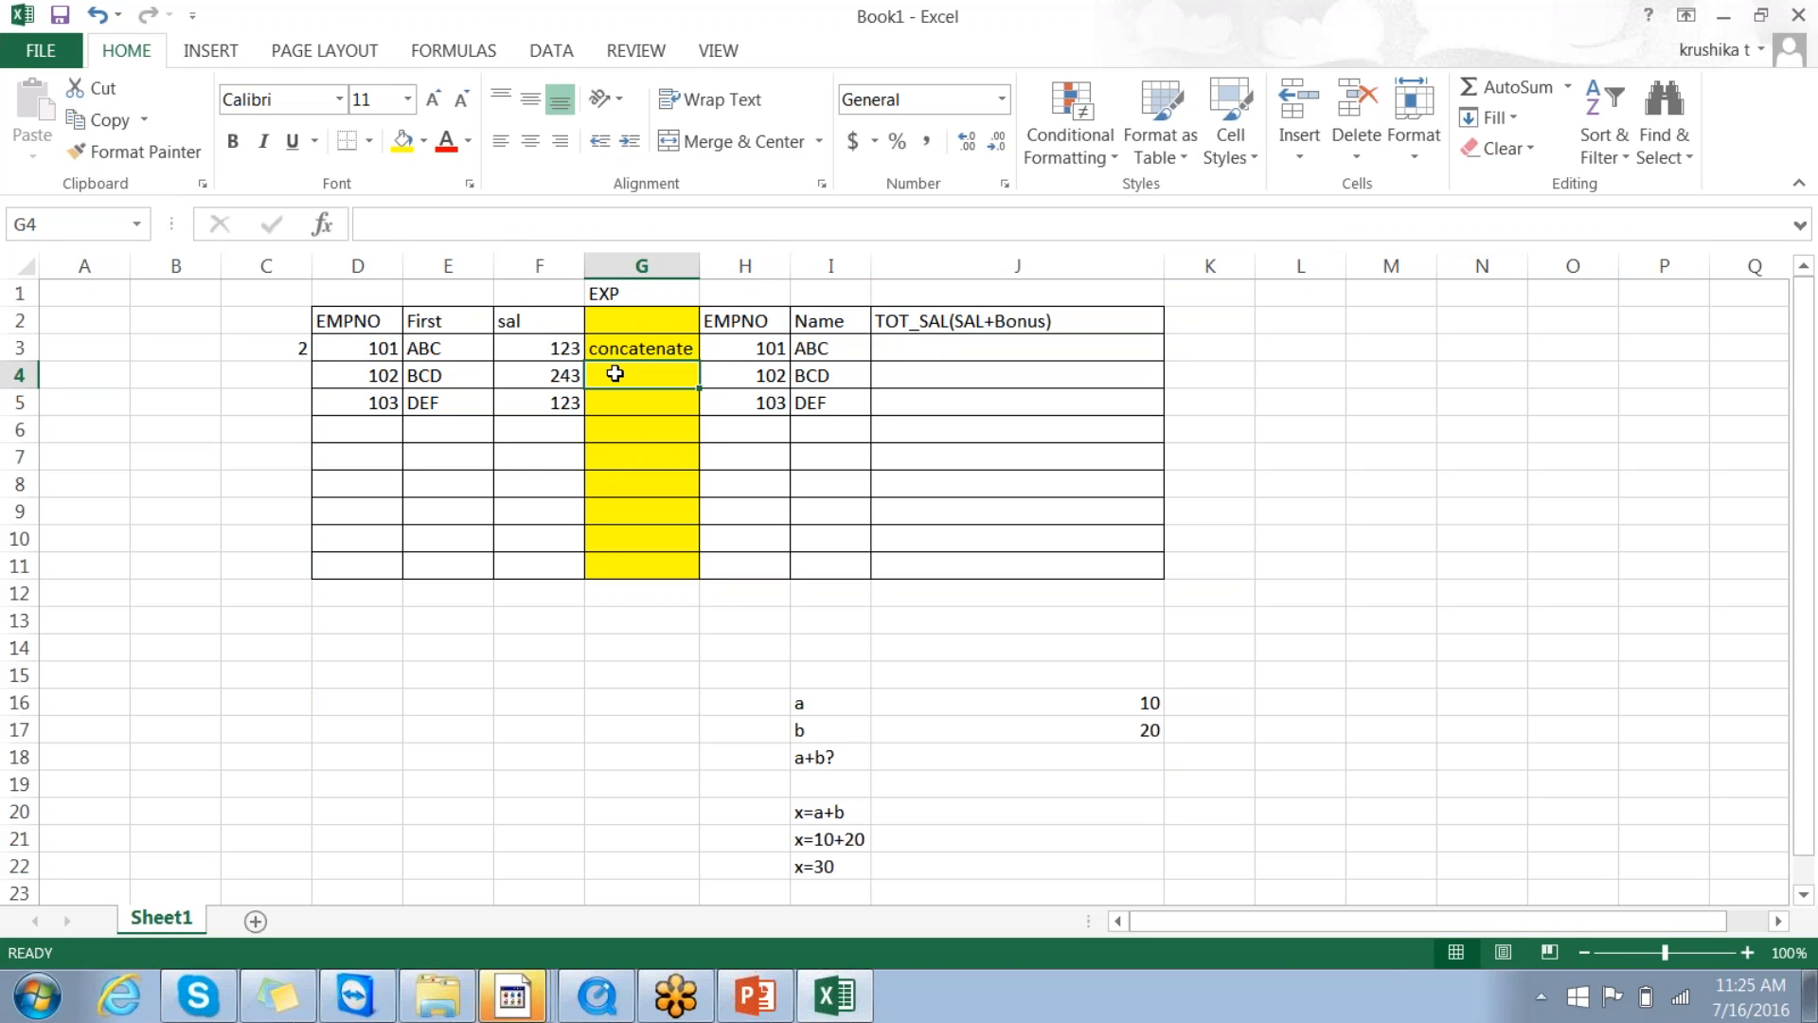
pyautogui.write('v_b')
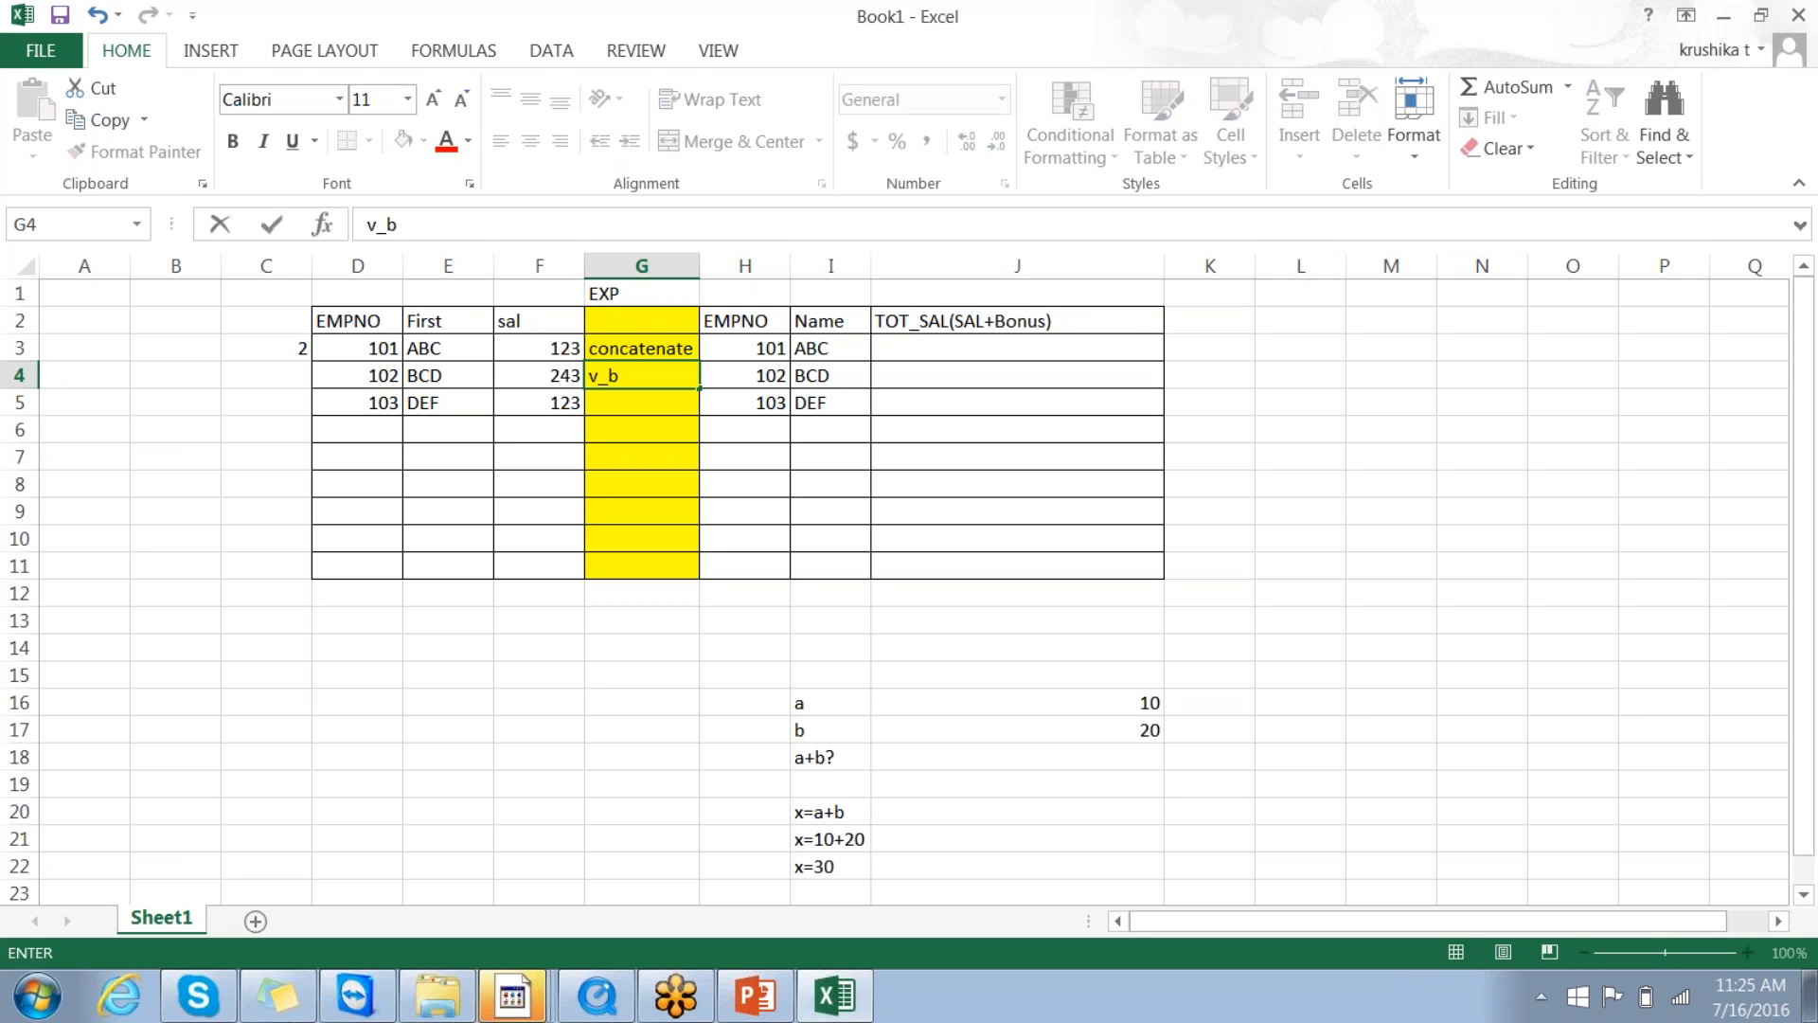
pyautogui.write('=')
# Step: Move the concatenate entry from G3 up to G2
pyautogui.click(637, 347)
pyautogui.hotkey('ctrl', 'c')
pyautogui.click(637, 320)
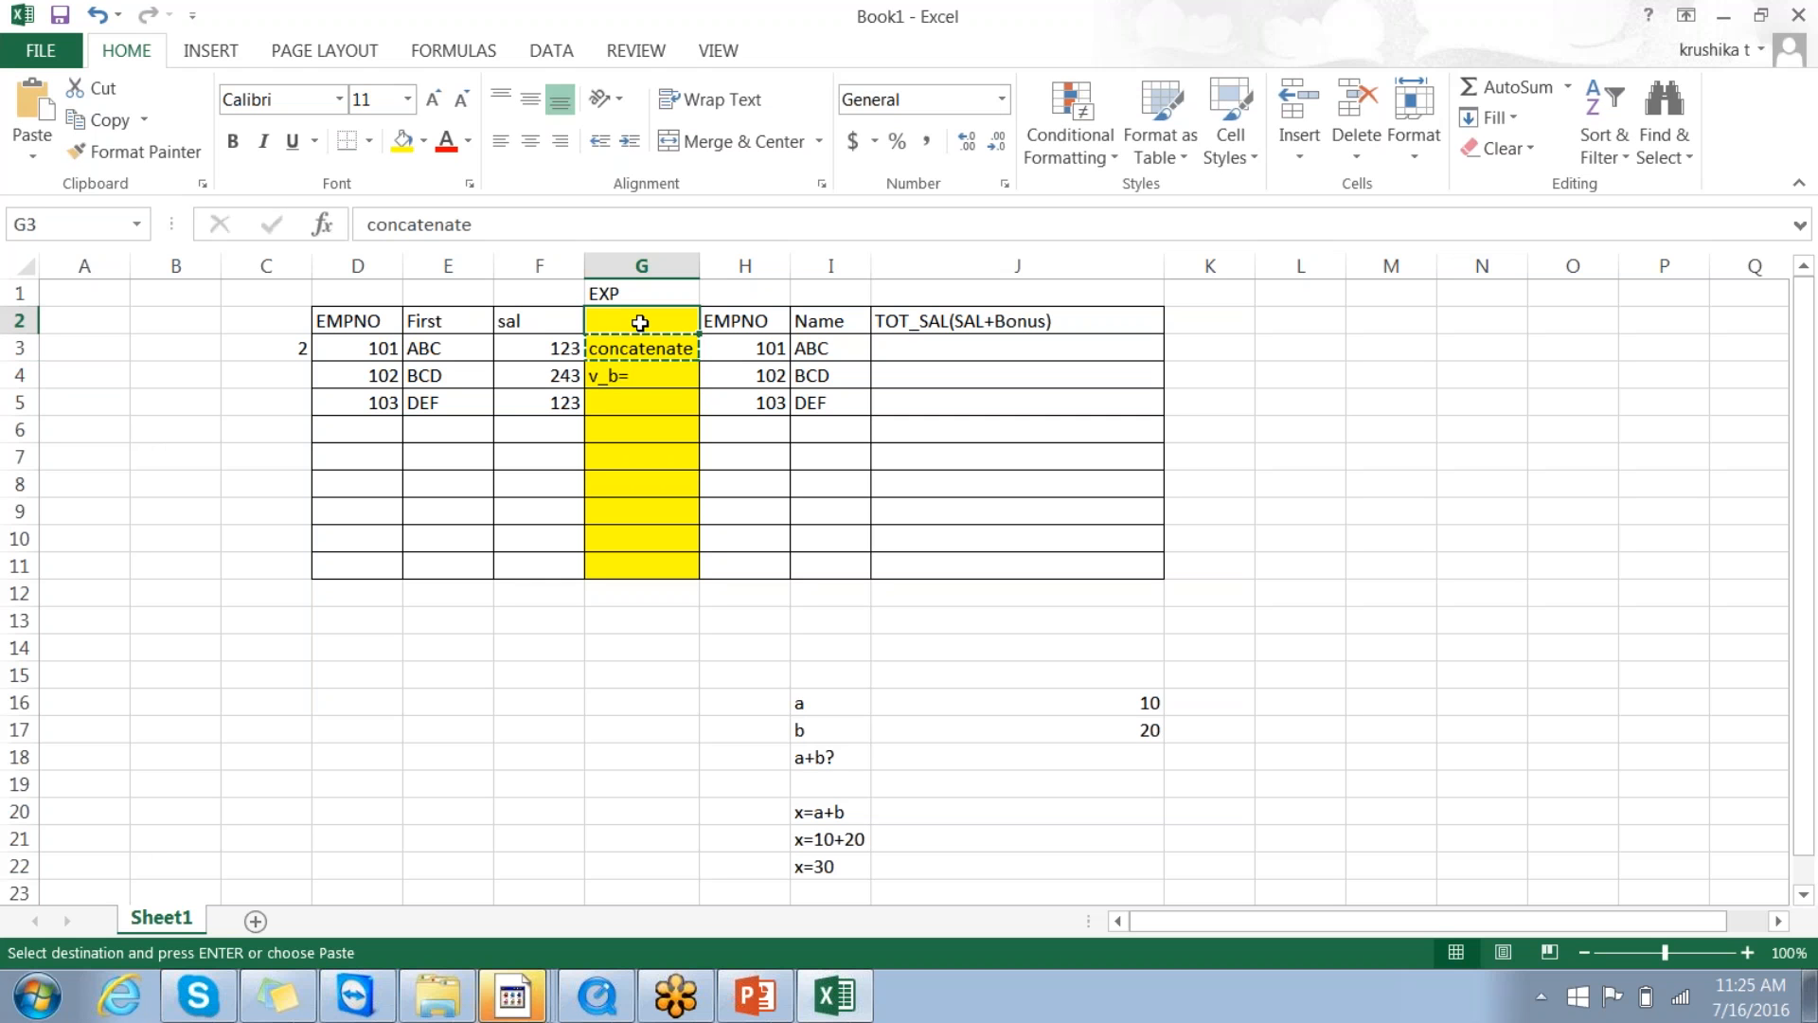
pyautogui.press('Return')
# Step: Copy the v_b= entry from G4 into G3 and extend the copy to v_bonus=
pyautogui.moveTo(636, 335); pyautogui.dragTo(617, 376)
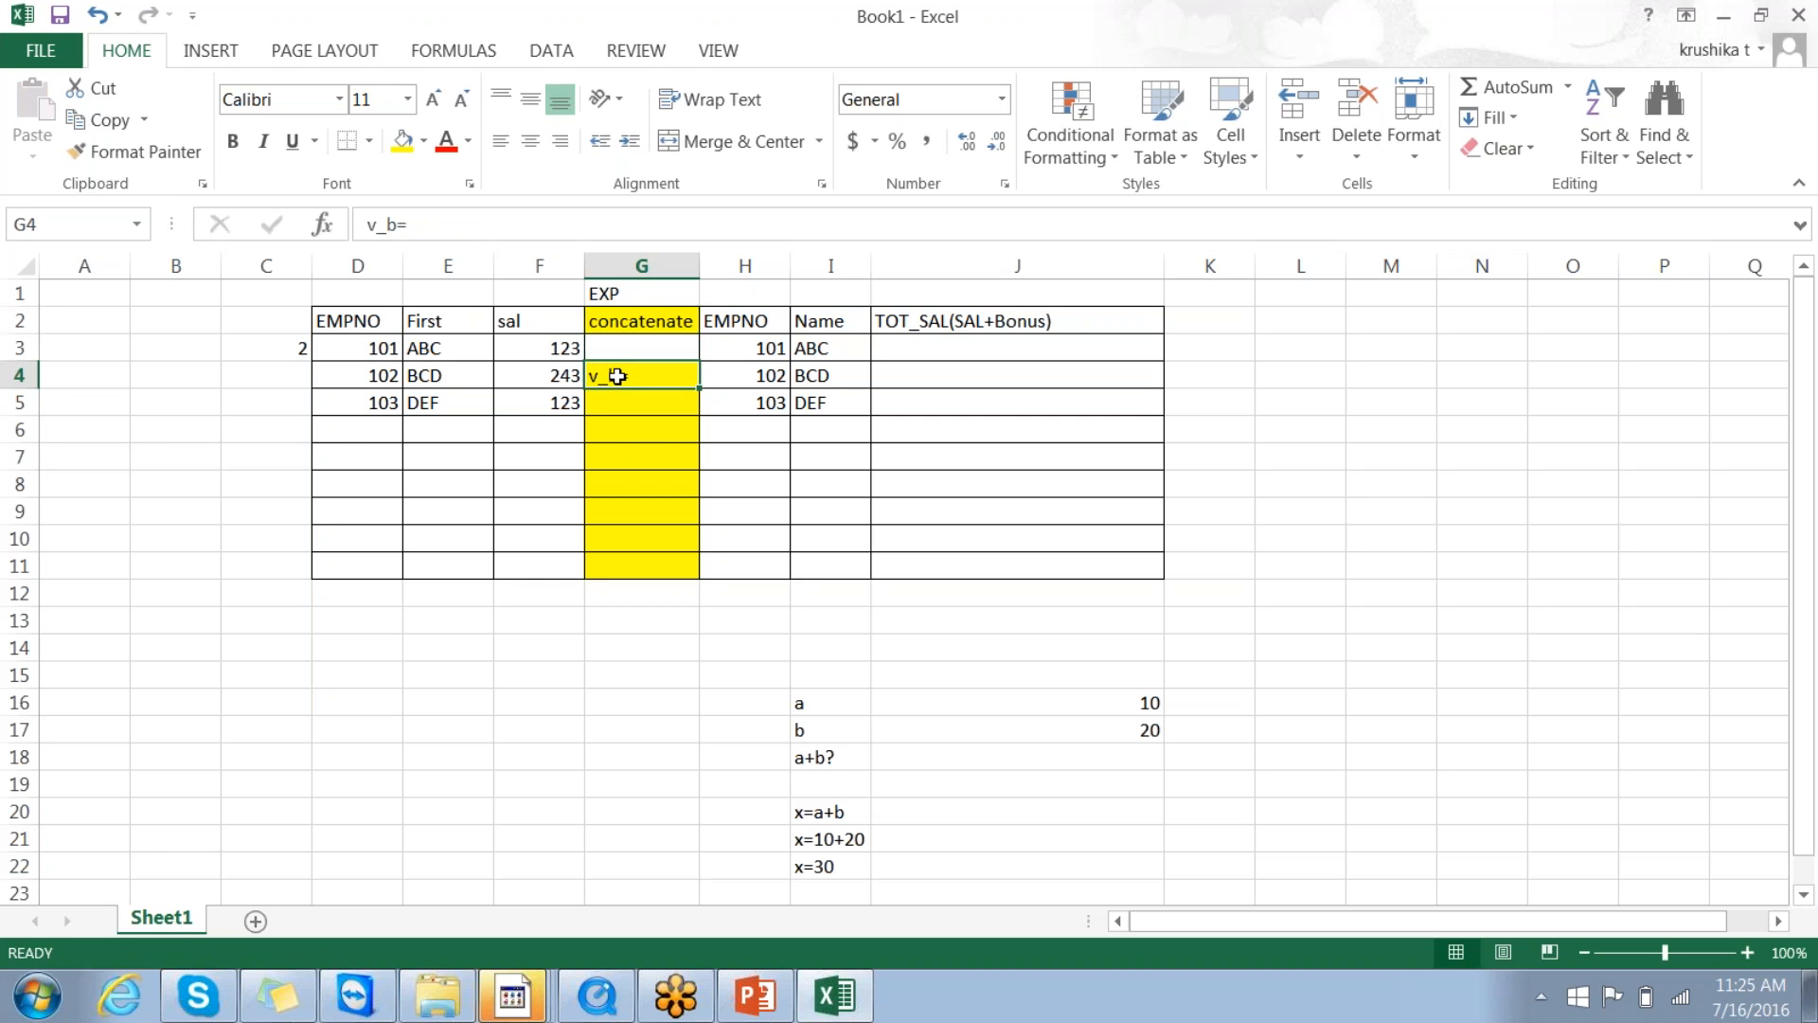
pyautogui.hotkey('ctrl', 'c')
pyautogui.click(611, 346)
pyautogui.hotkey('ctrl', 'v')
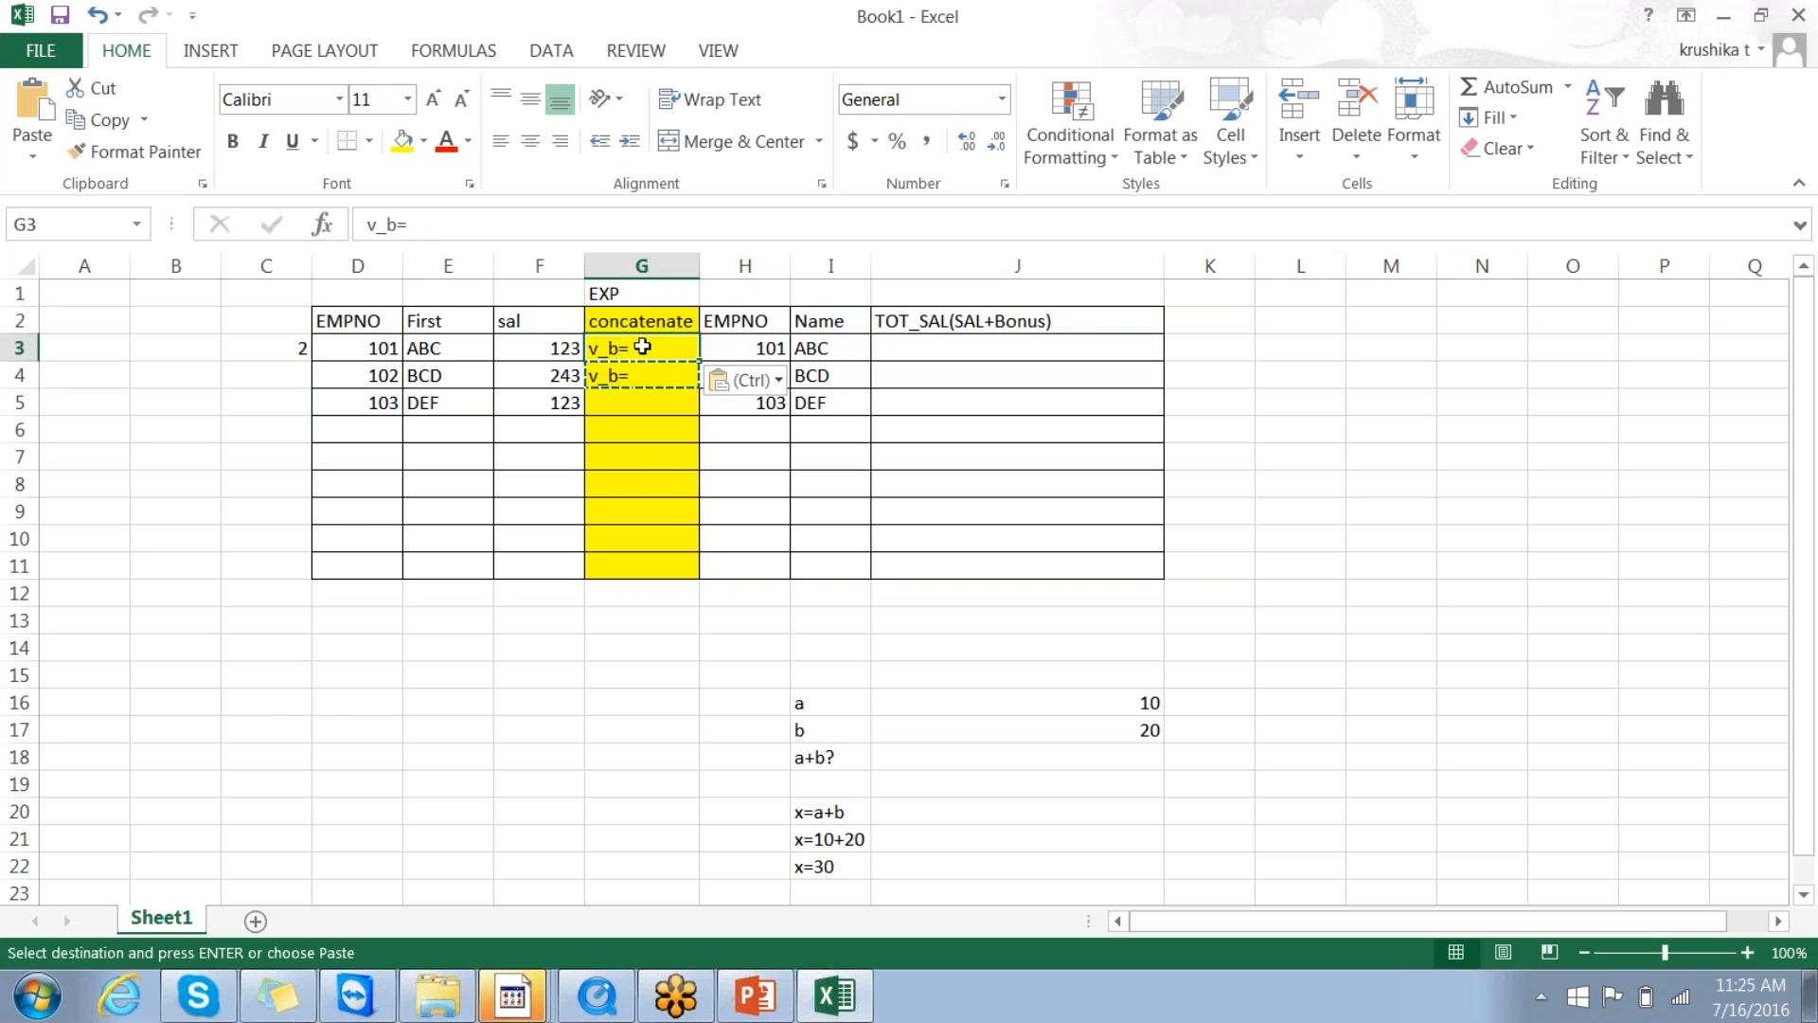
pyautogui.doubleClick(641, 346)
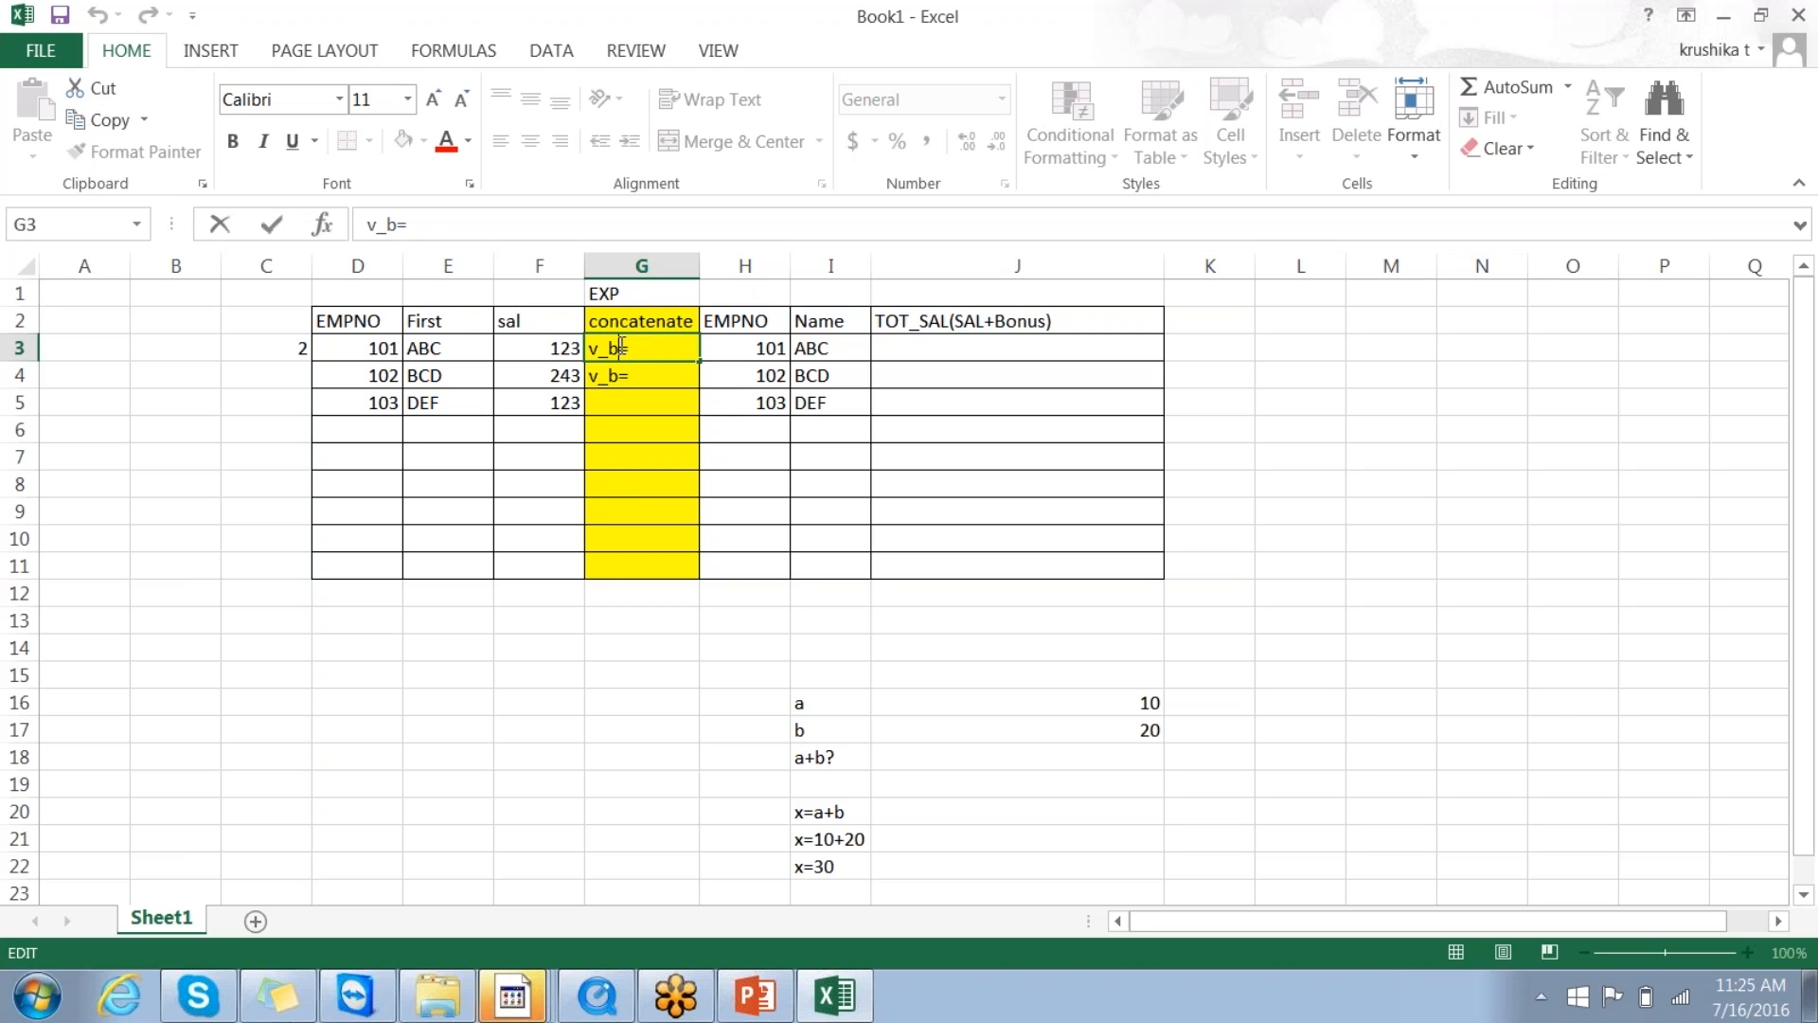
pyautogui.write('onus')
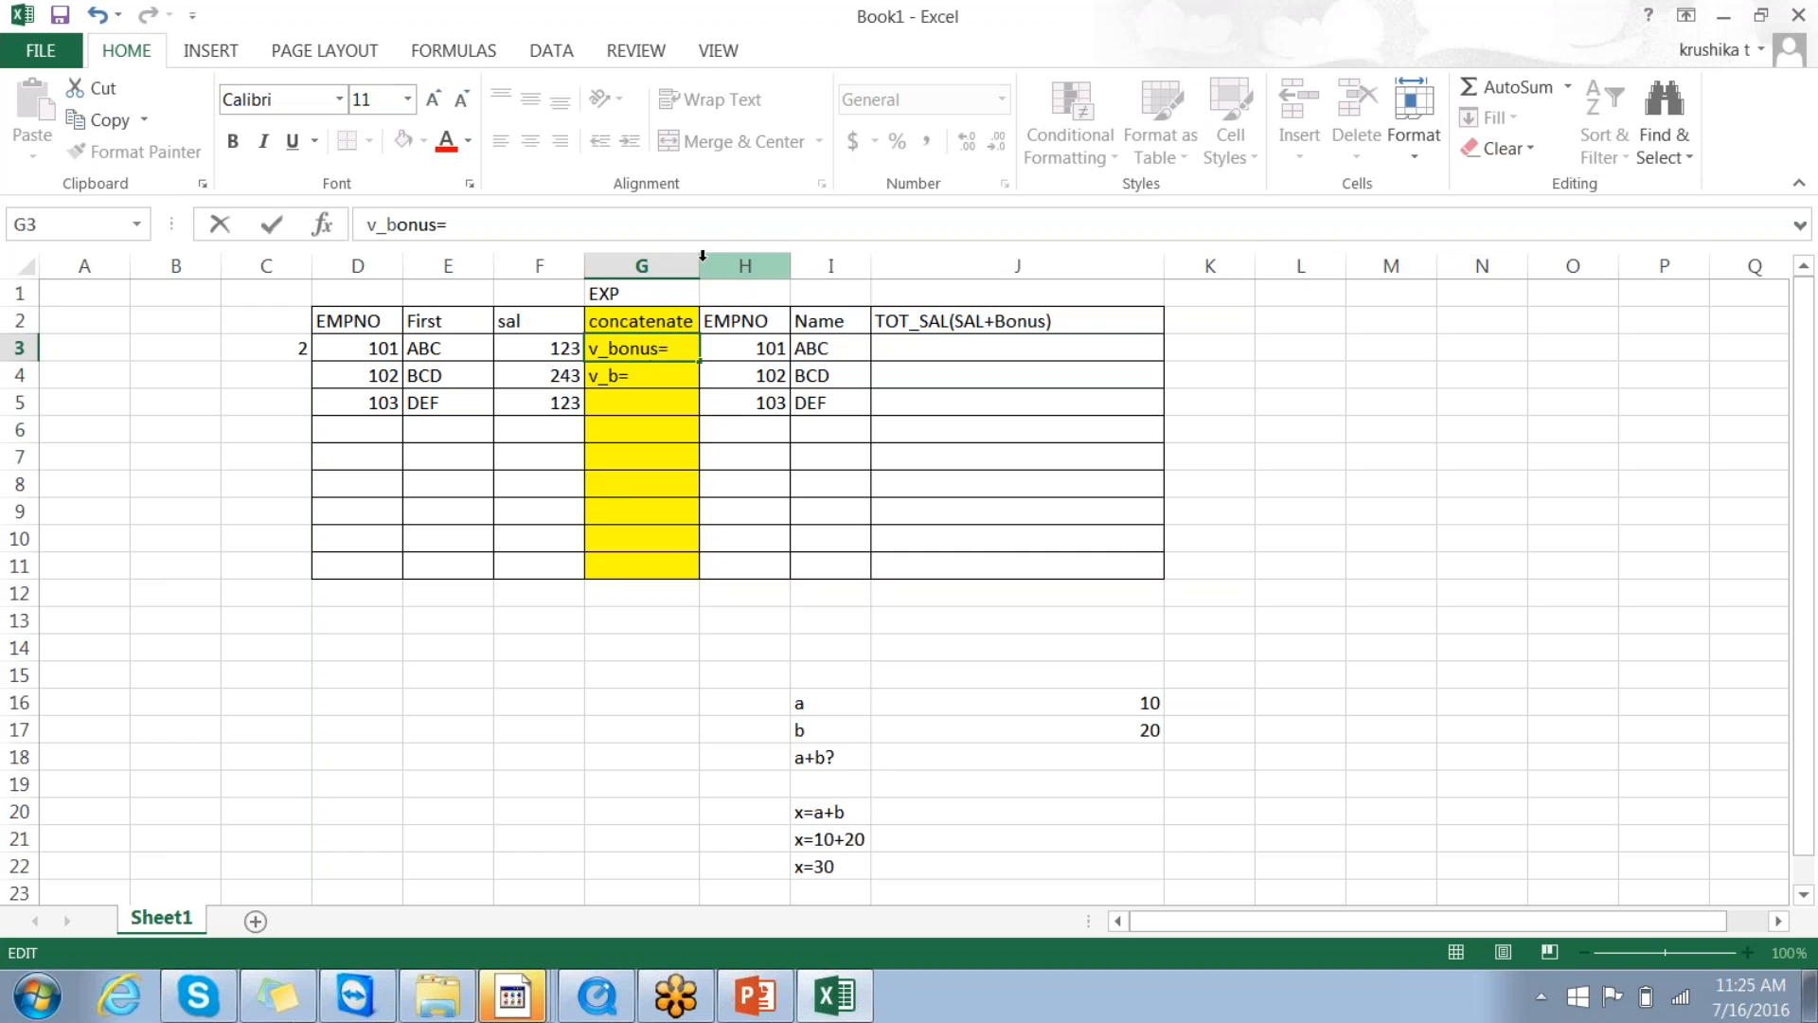
# Step: Widen column G and complete the entry in G3 as v_bonus=10%SAL
pyautogui.click(696, 265)
pyautogui.moveTo(700, 263); pyautogui.dragTo(761, 262)
pyautogui.doubleClick(682, 349)
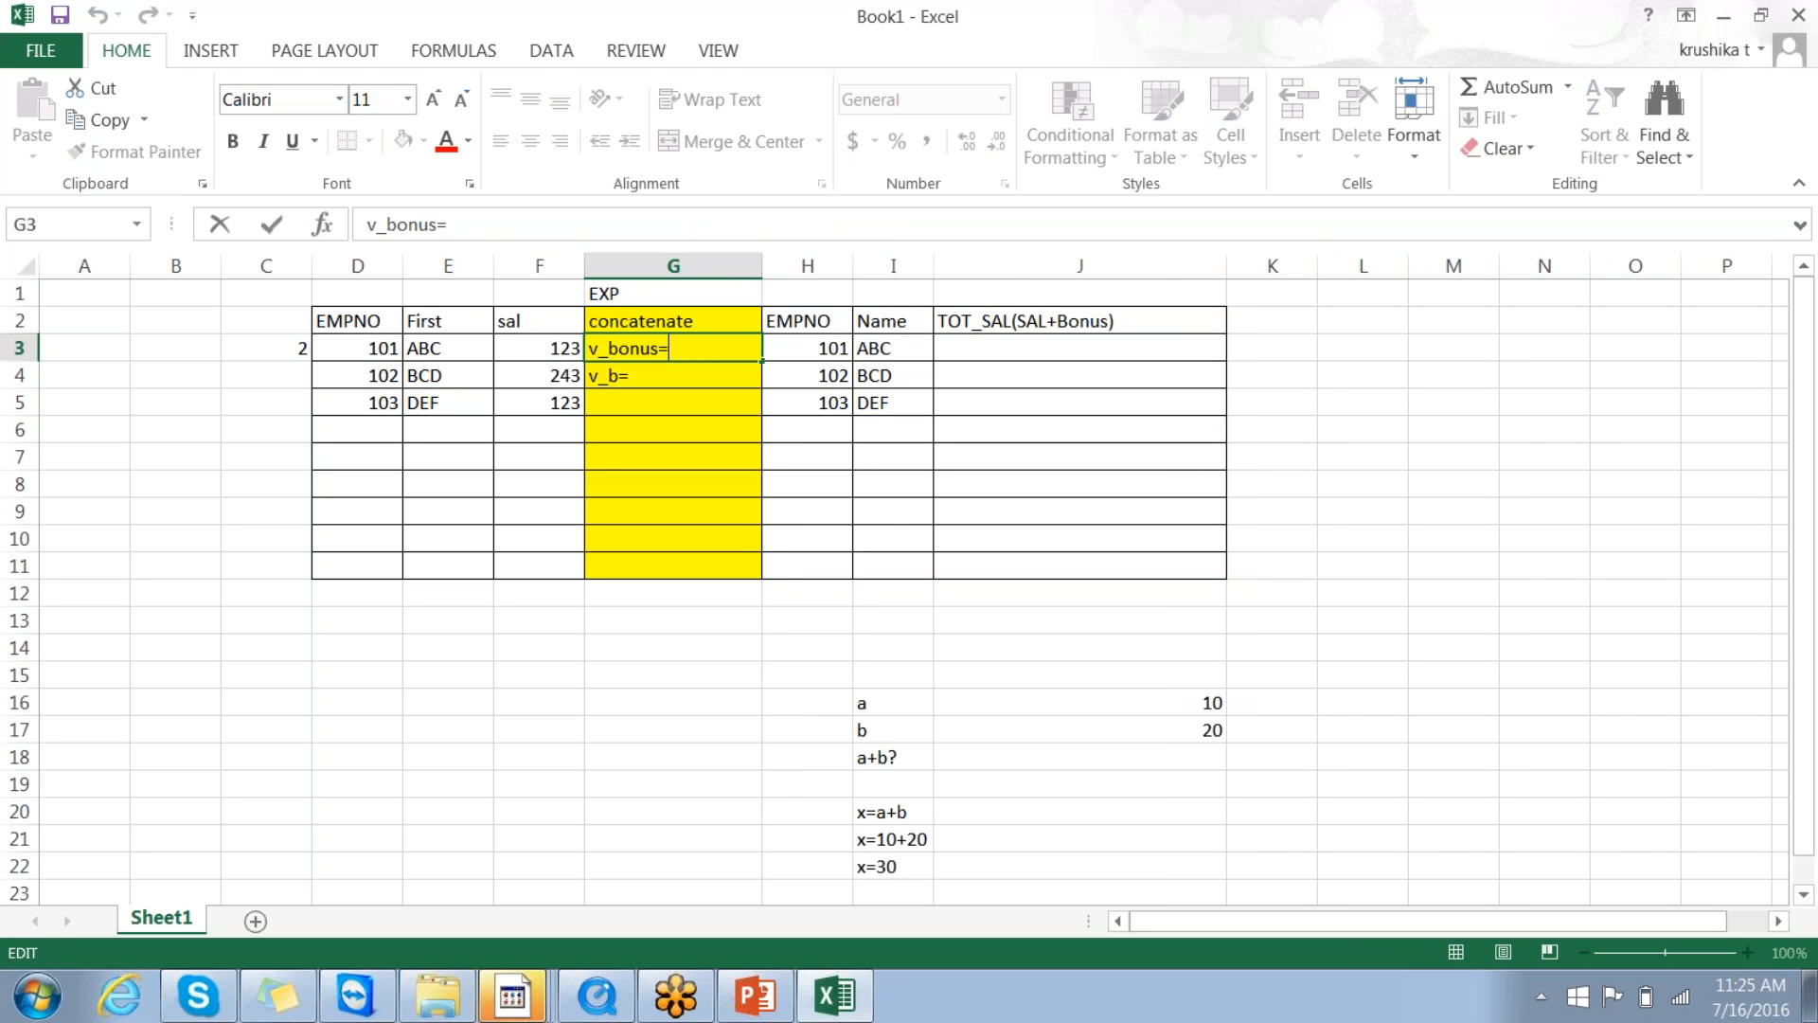
pyautogui.write('10%SAL')
pyautogui.click(672, 621)
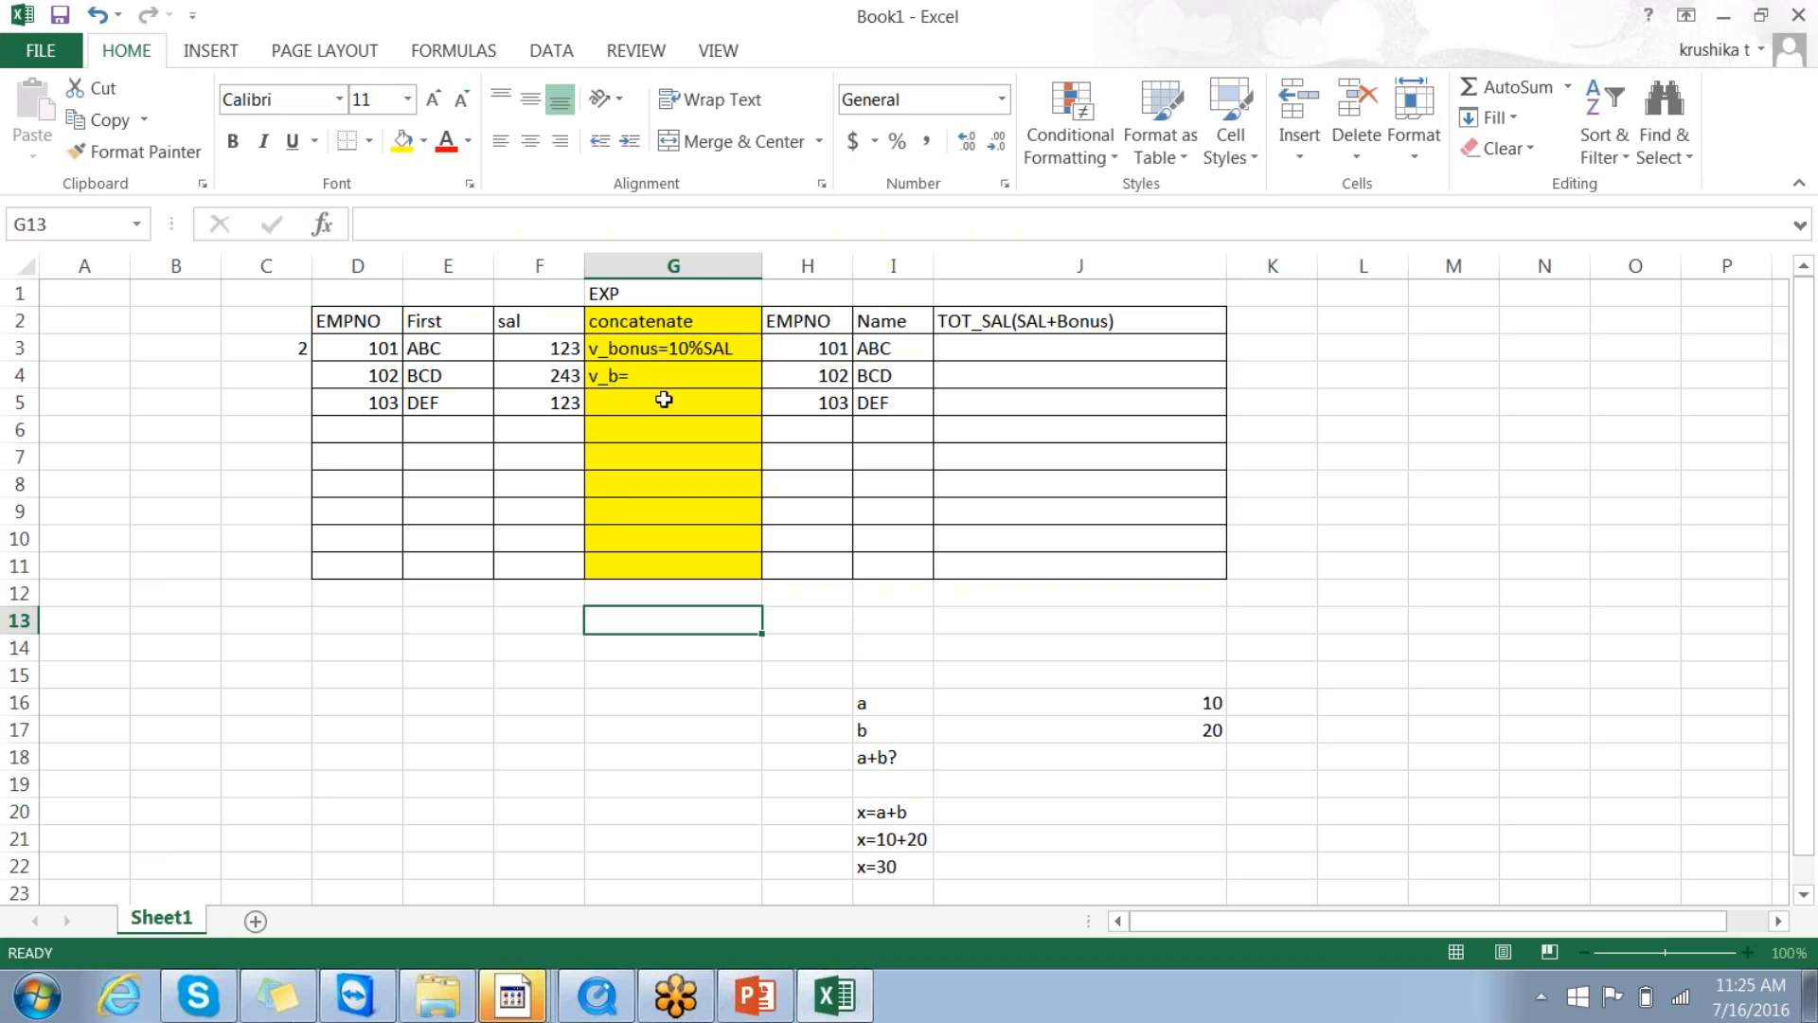
# Step: Copy the v_bonus=10%SAL entry from G3 over the text in G2 and clear G3
pyautogui.click(667, 351)
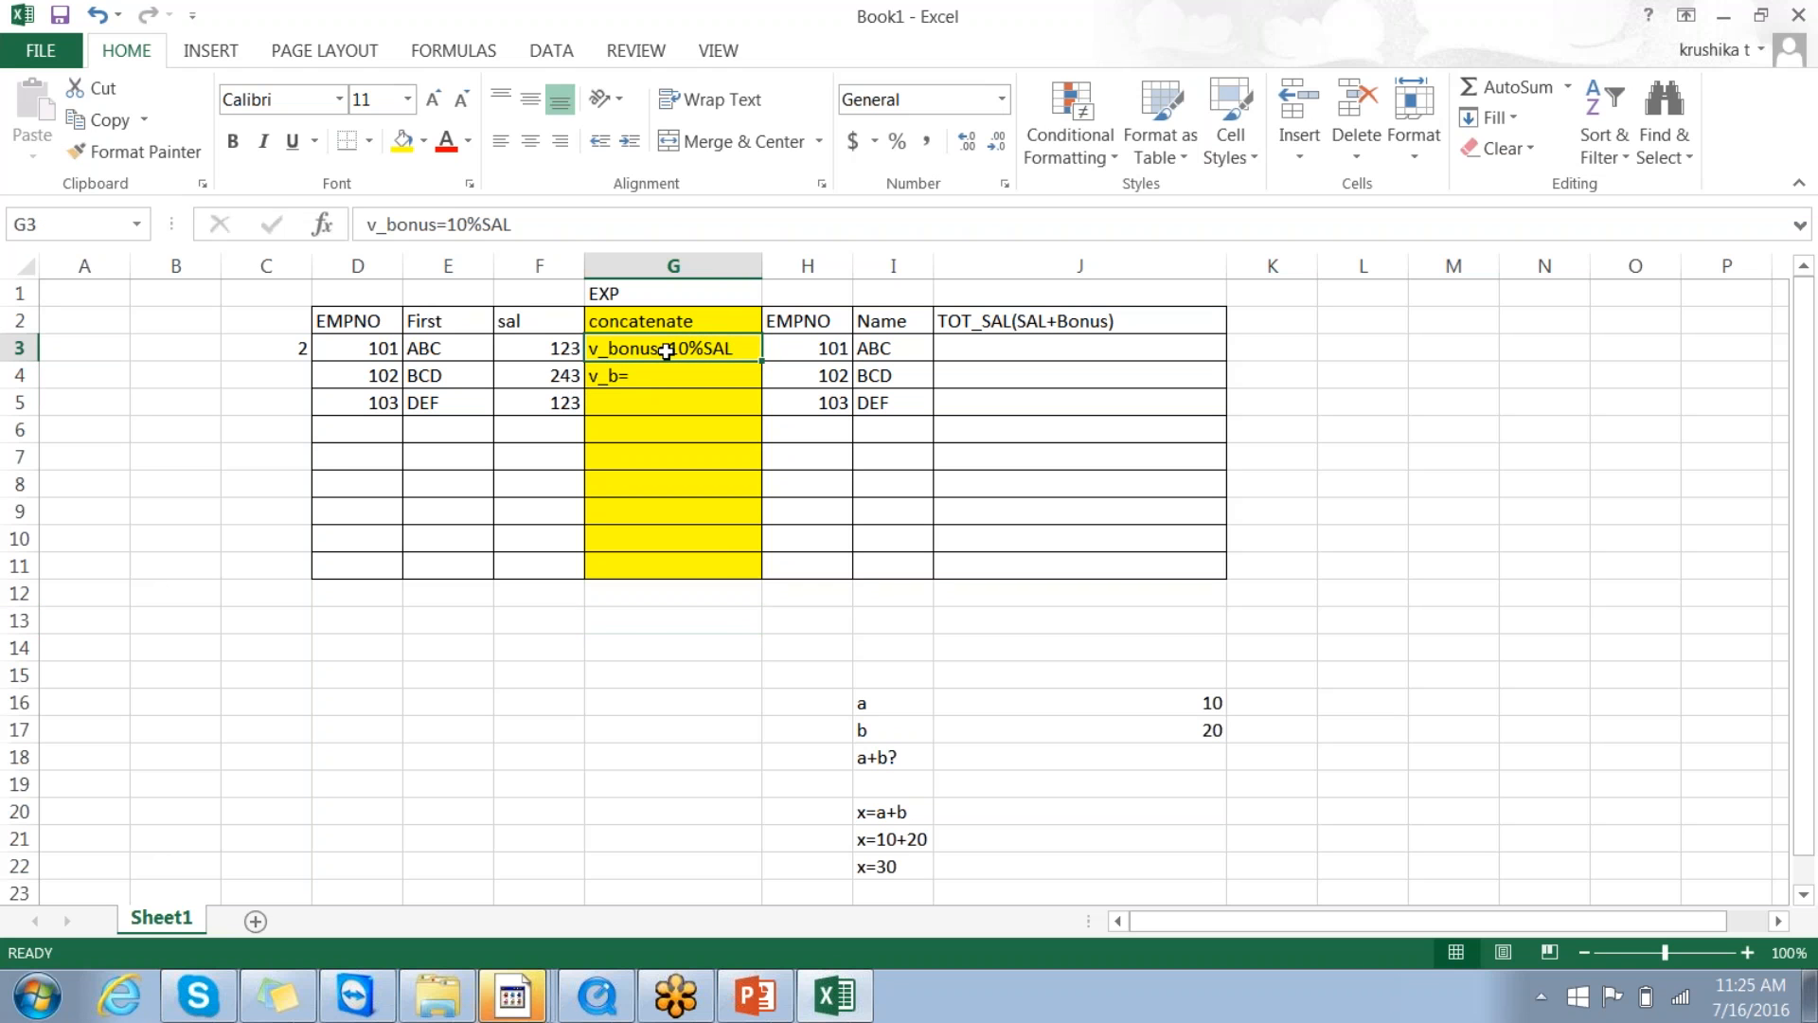
pyautogui.hotkey('ctrl', 'c')
pyautogui.click(665, 322)
pyautogui.click(666, 351)
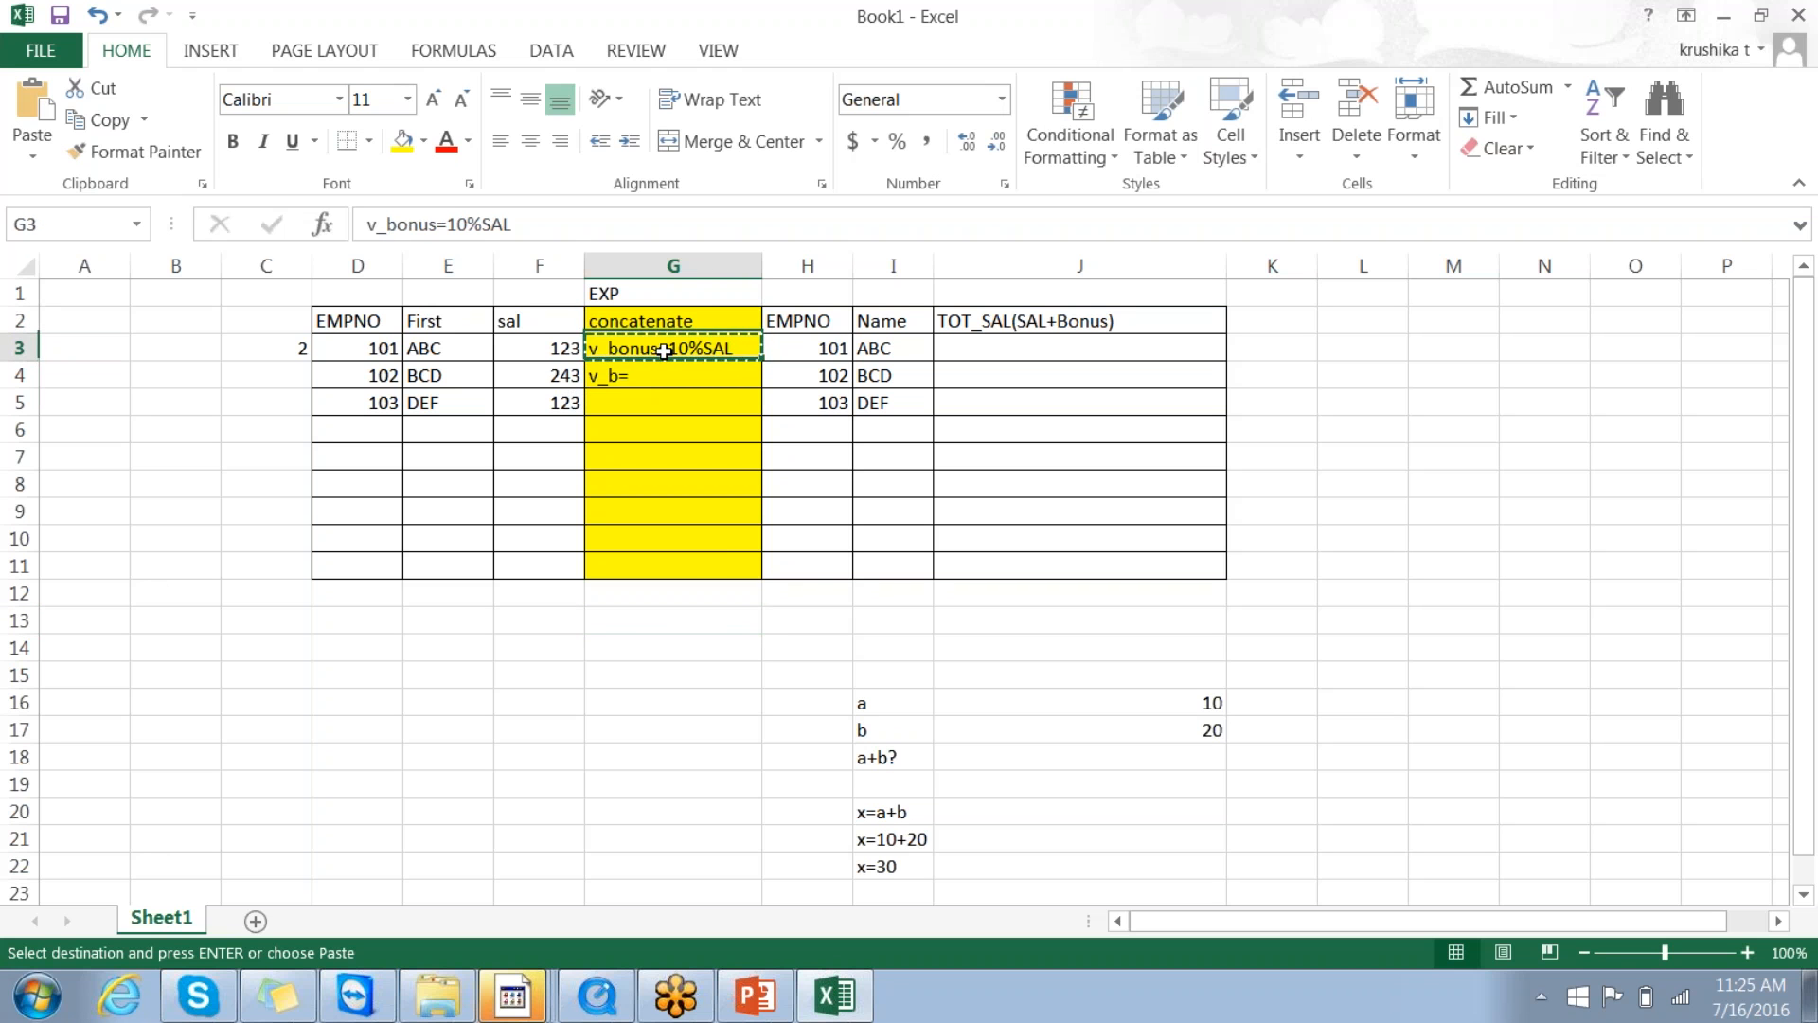
pyautogui.click(663, 322)
pyautogui.hotkey('ctrl', 'v')
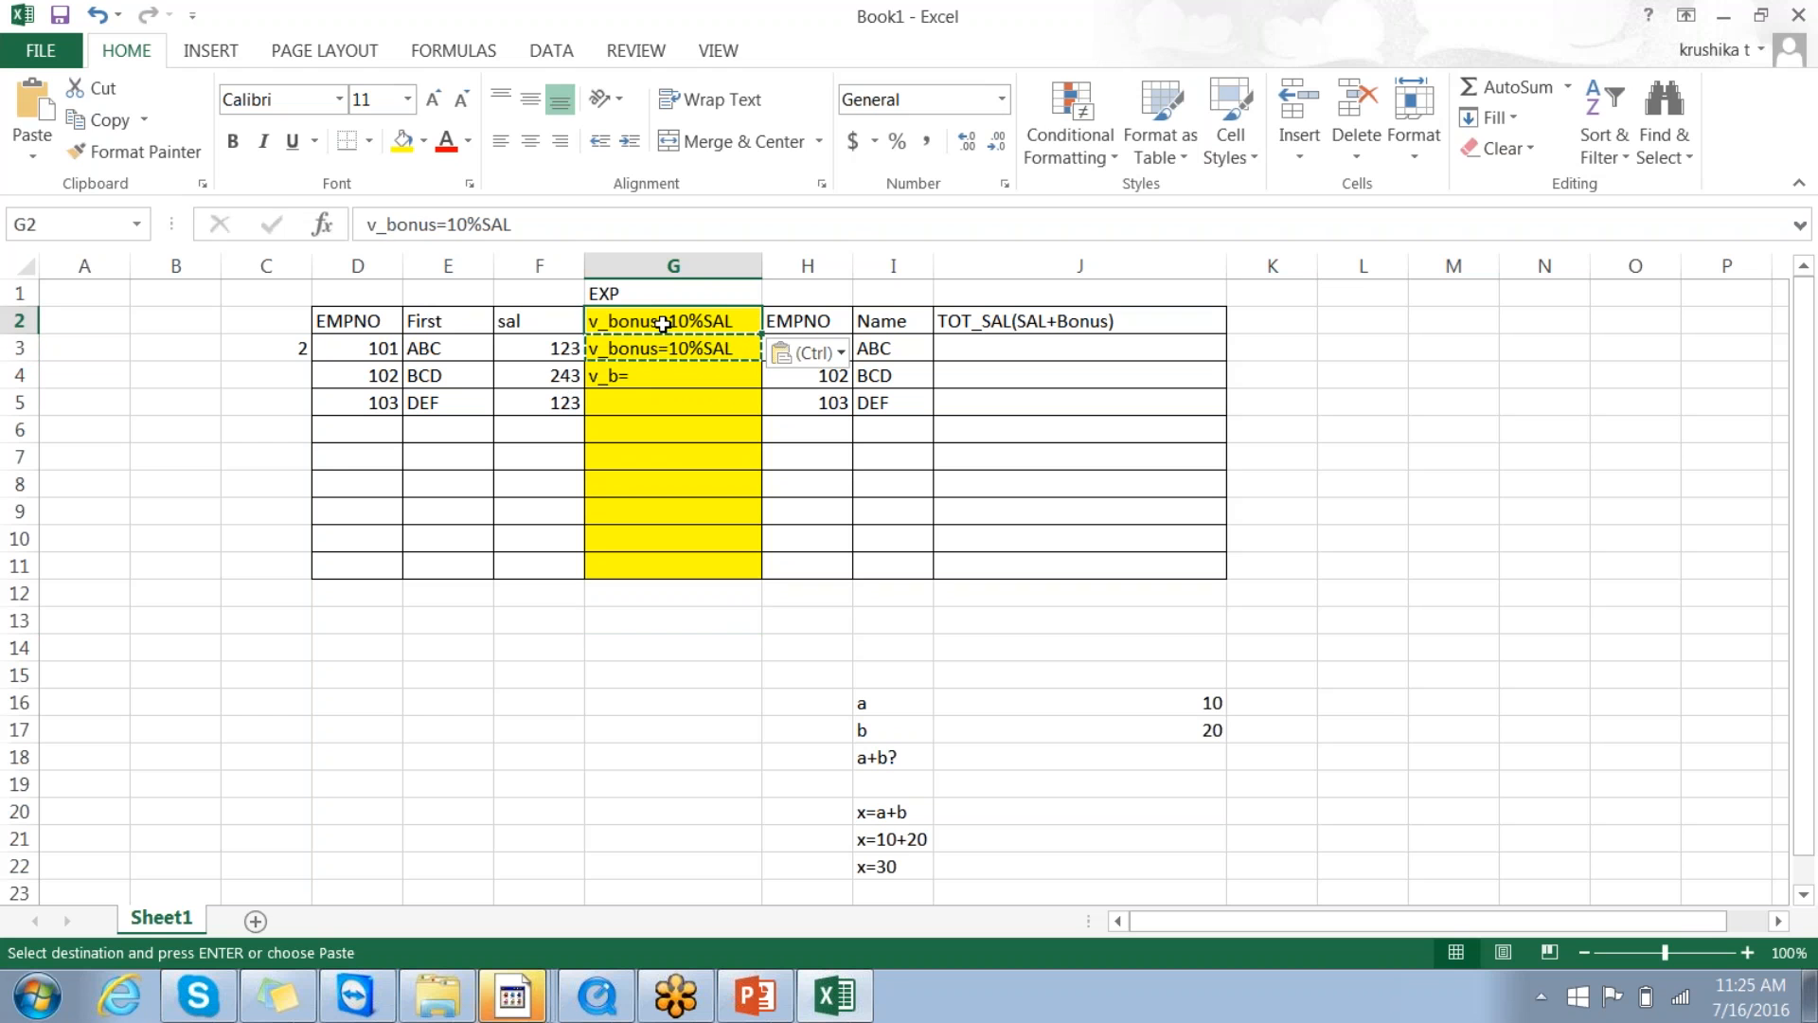
pyautogui.click(662, 348)
pyautogui.press('Delete')
pyautogui.click(674, 450)
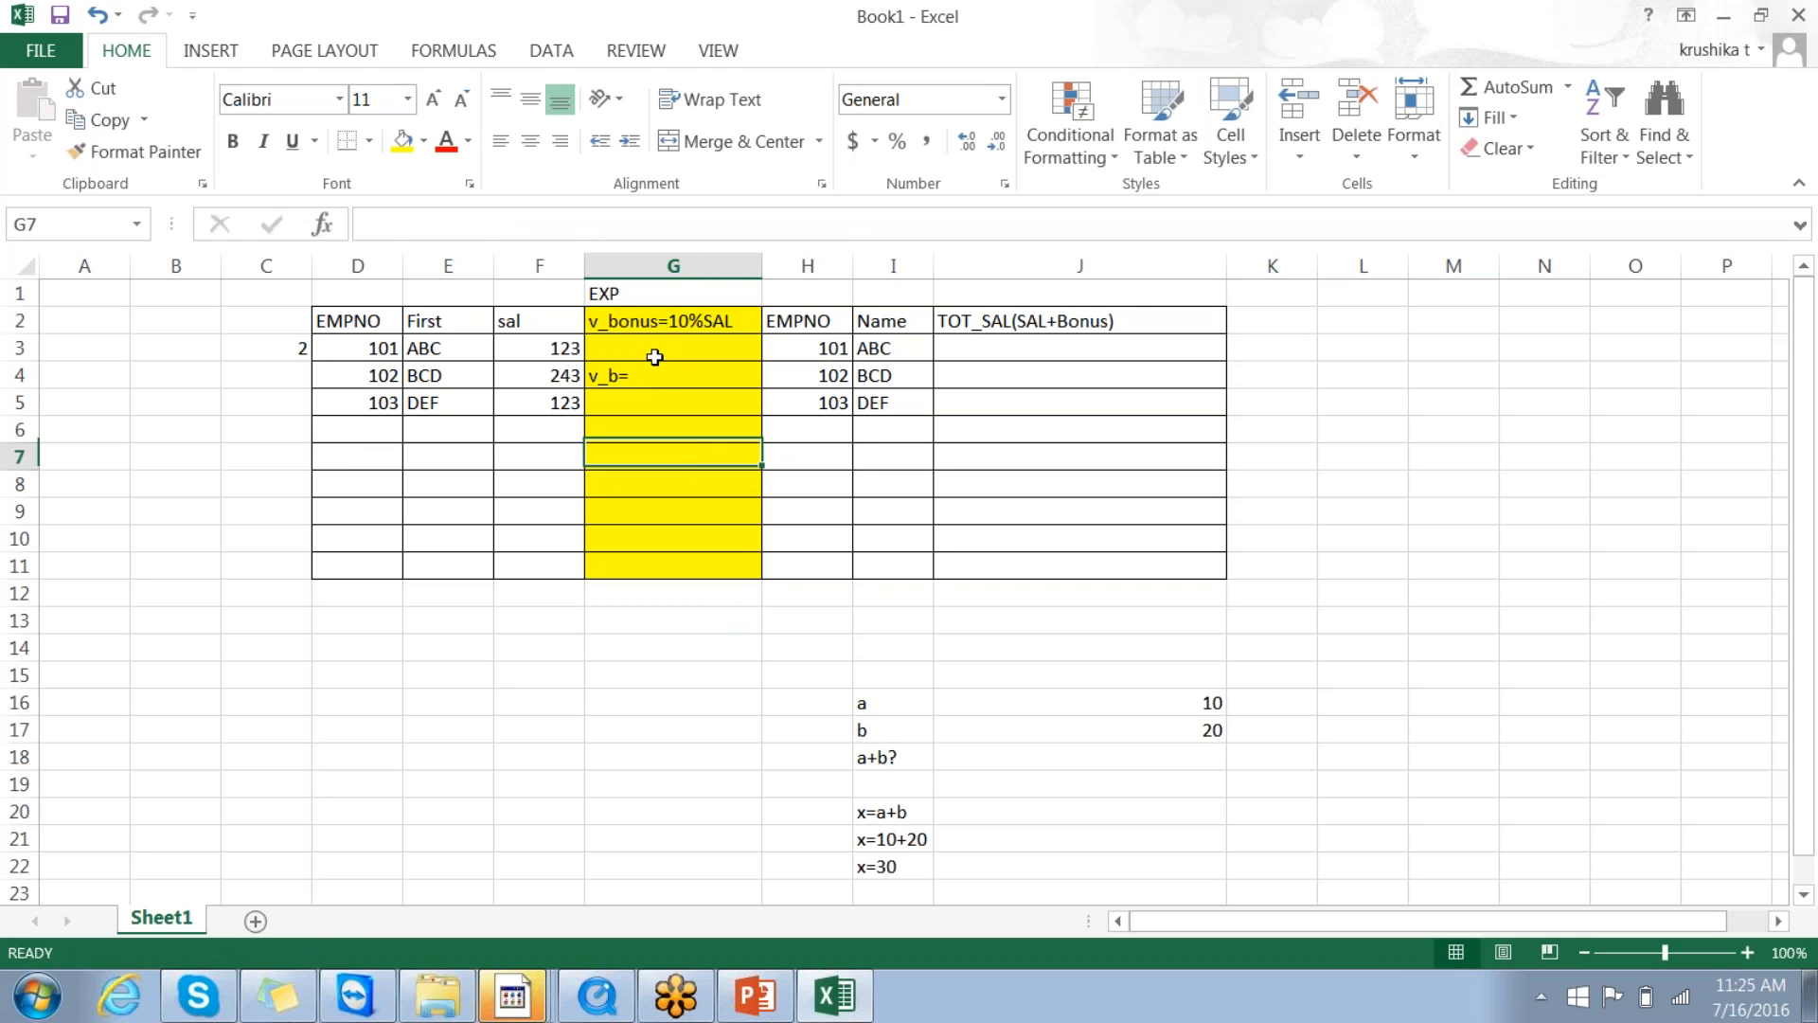
# Step: Enter v_bonus=12.3 in G3 as the variable's value for the first employee row
pyautogui.click(629, 347)
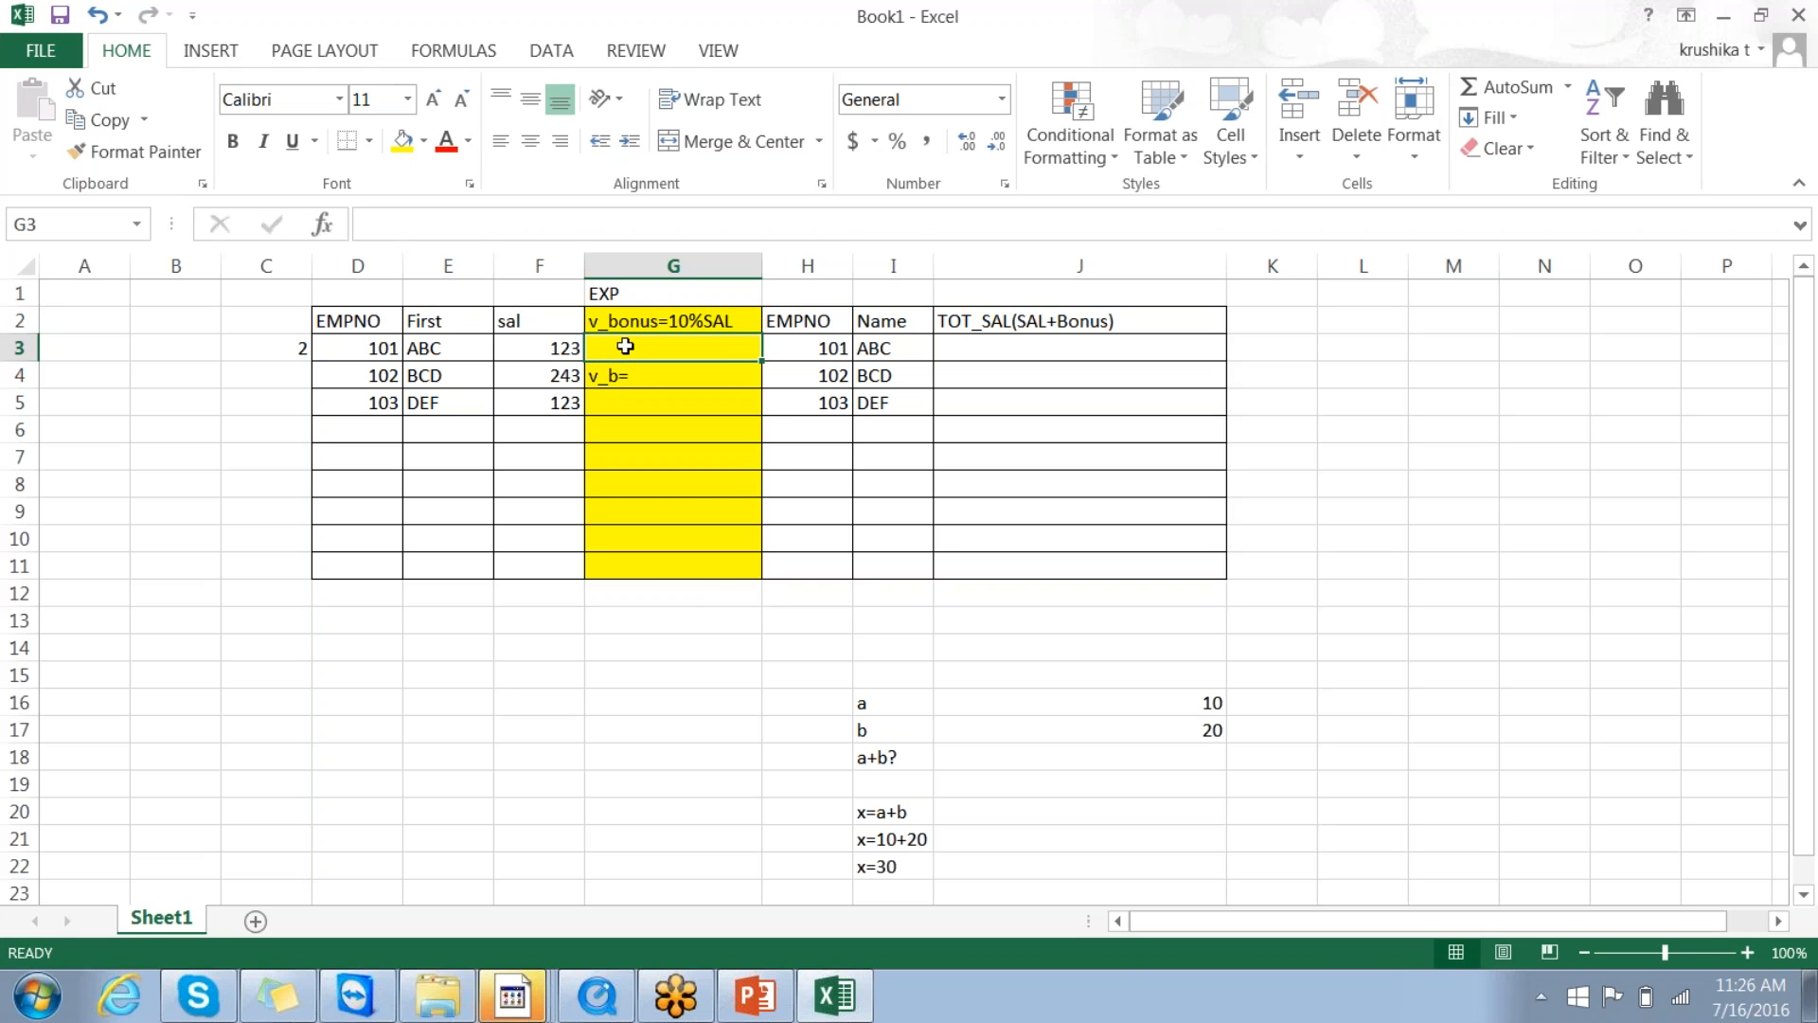
pyautogui.write('v_')
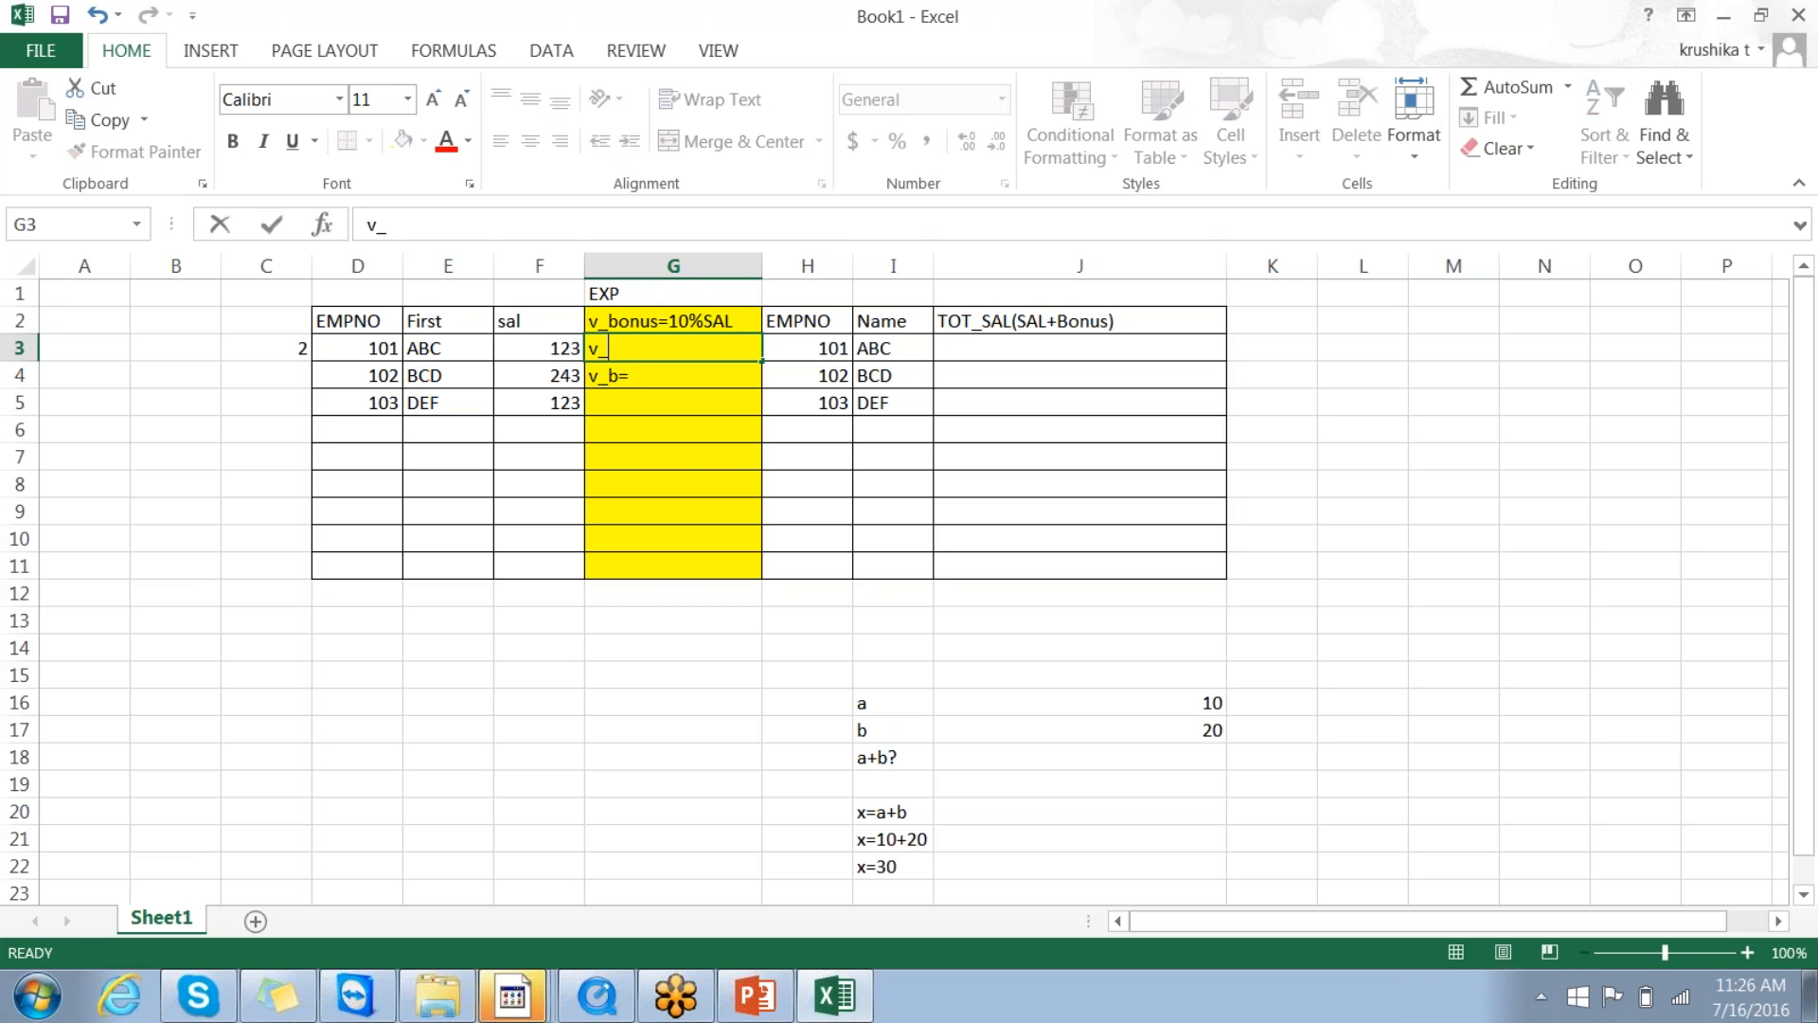
pyautogui.write('boune')
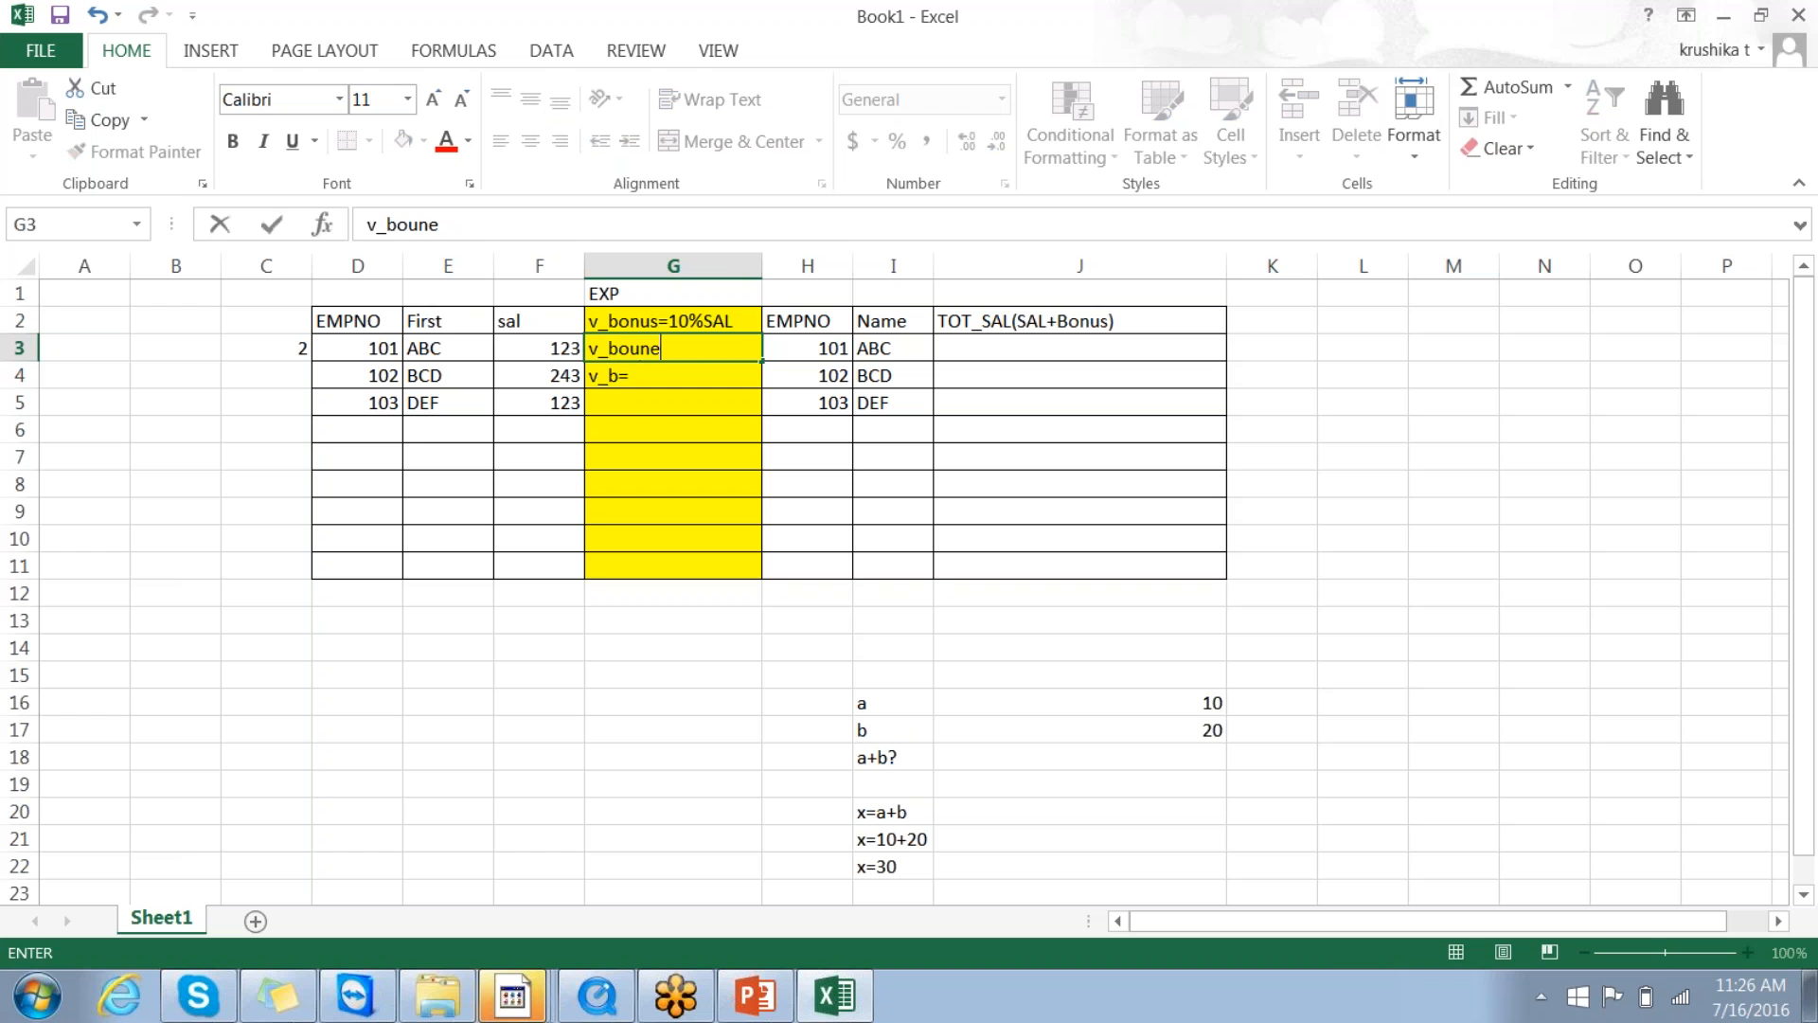
pyautogui.press('BackSpace')
pyautogui.press('BackSpace')
pyautogui.write('nus=')
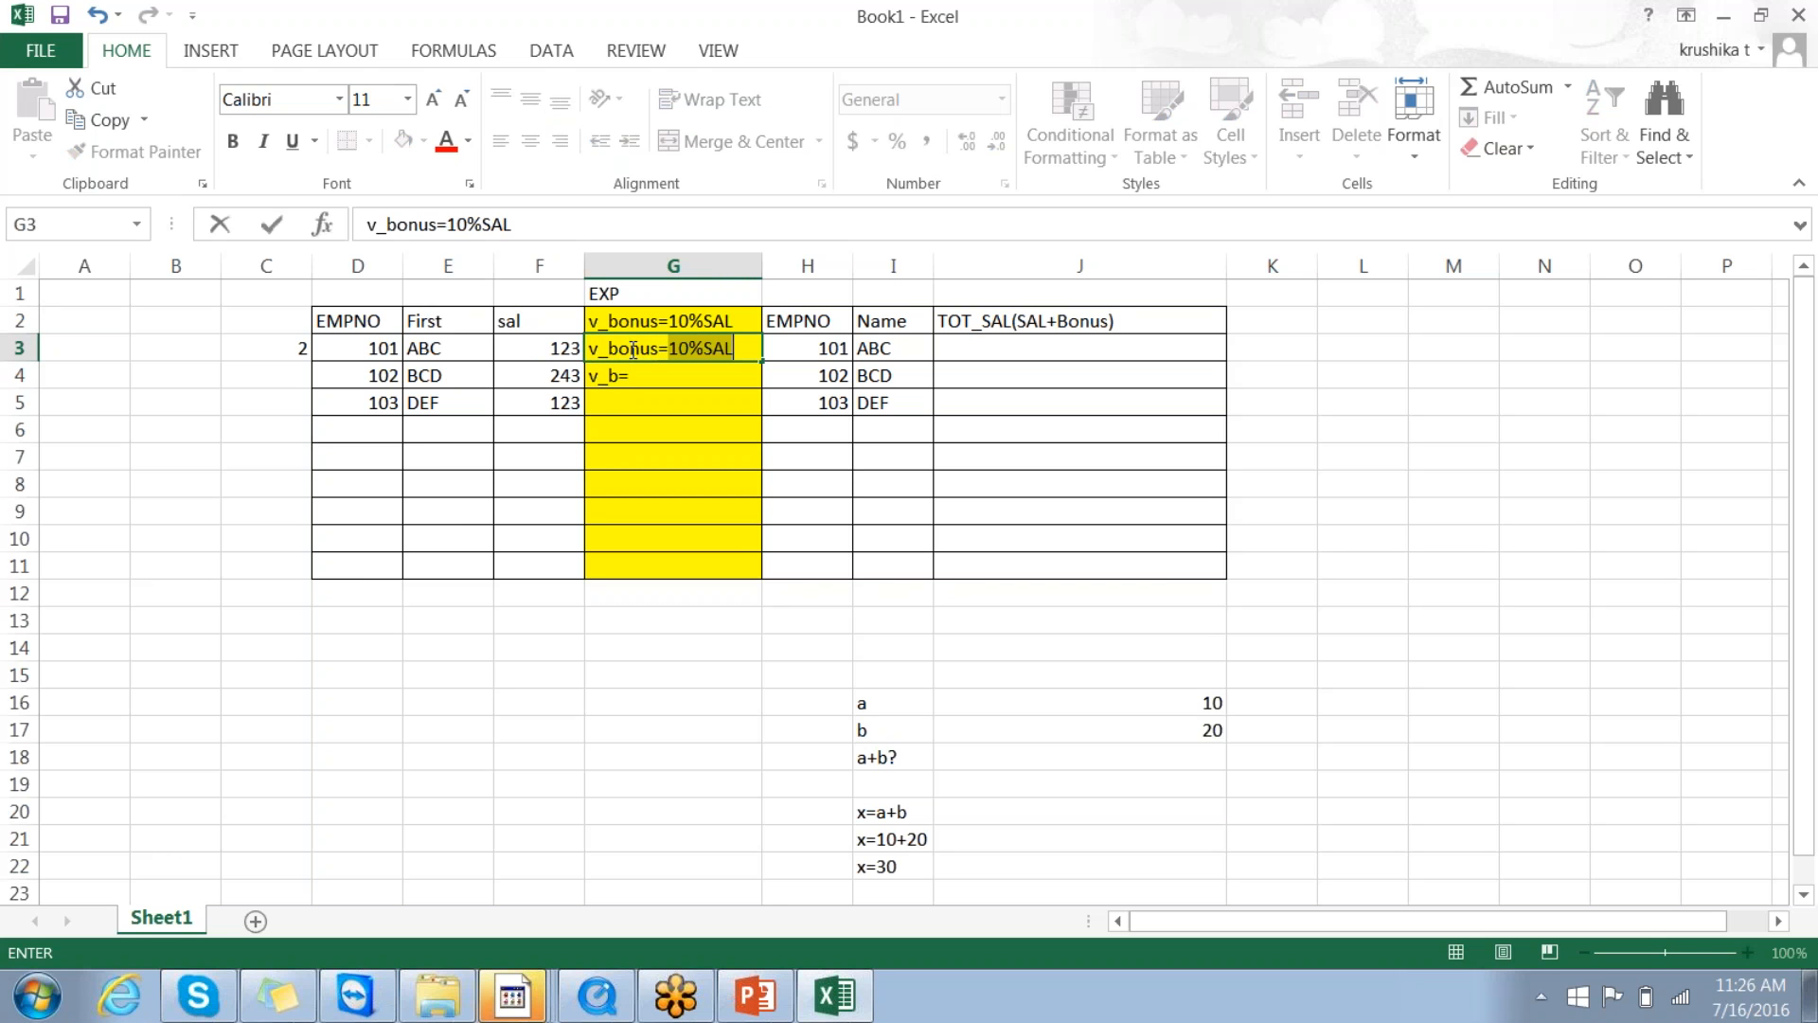
pyautogui.write('12.3')
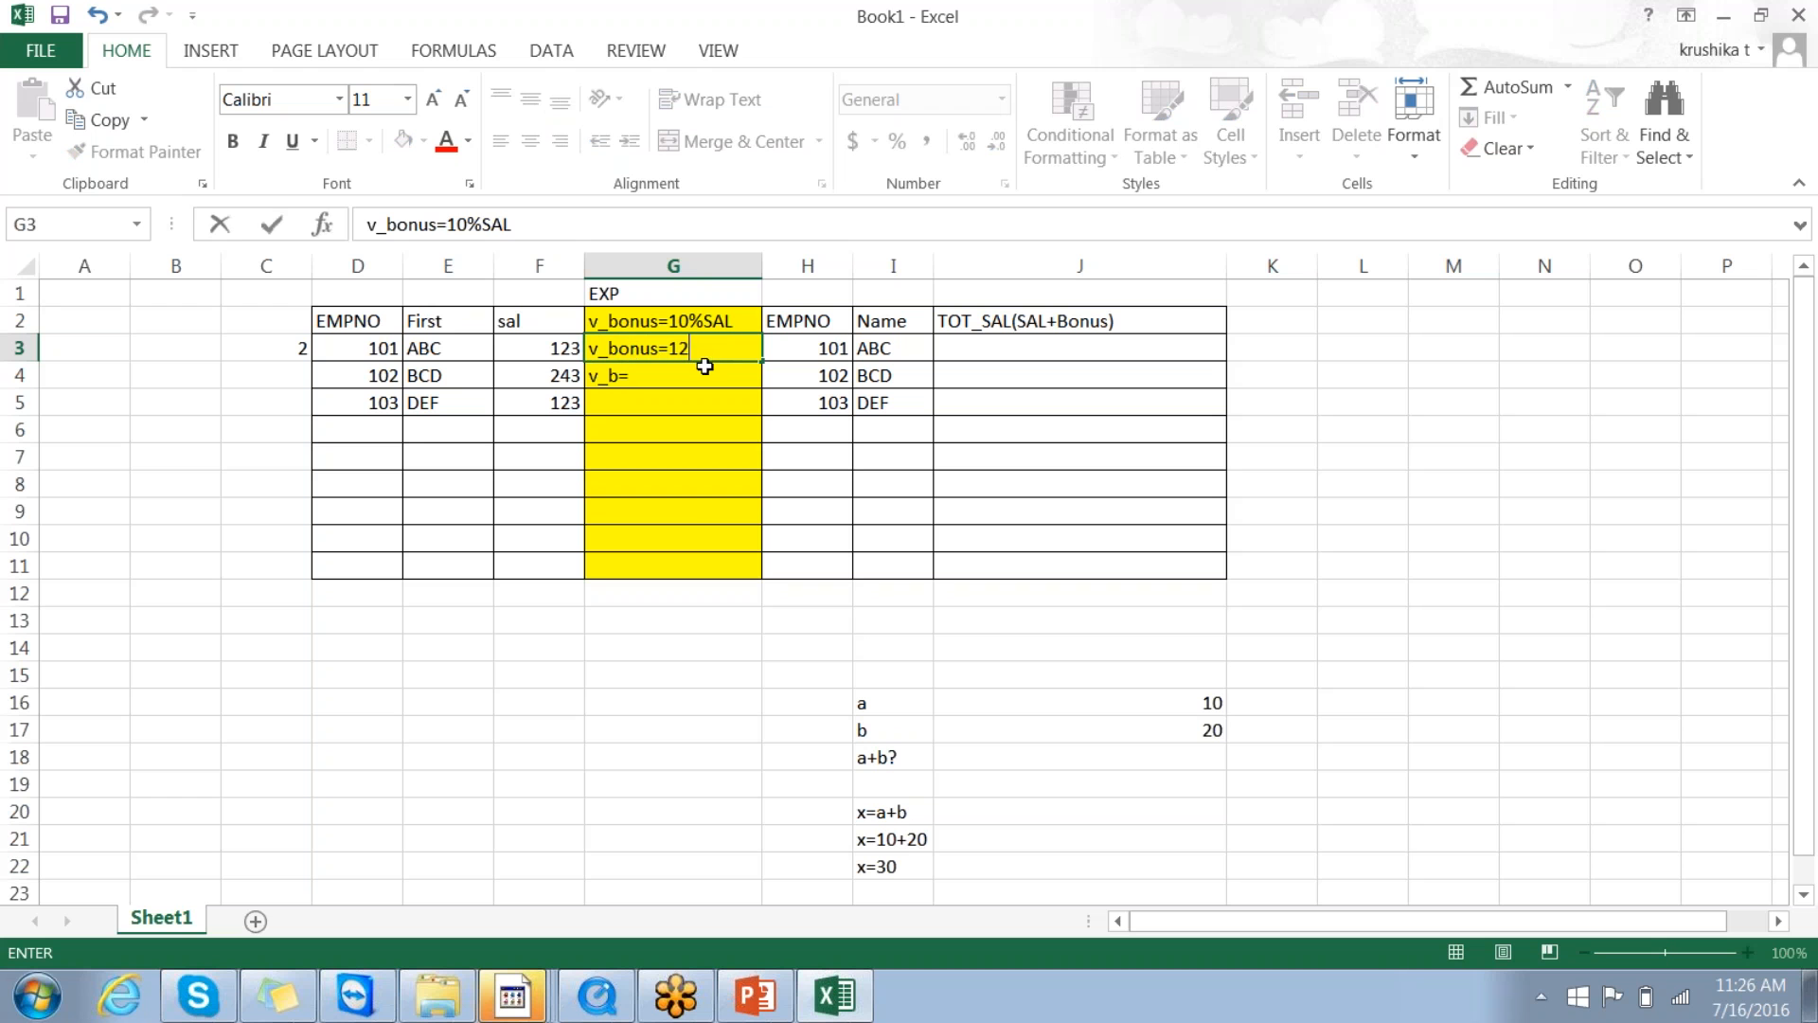
pyautogui.click(692, 532)
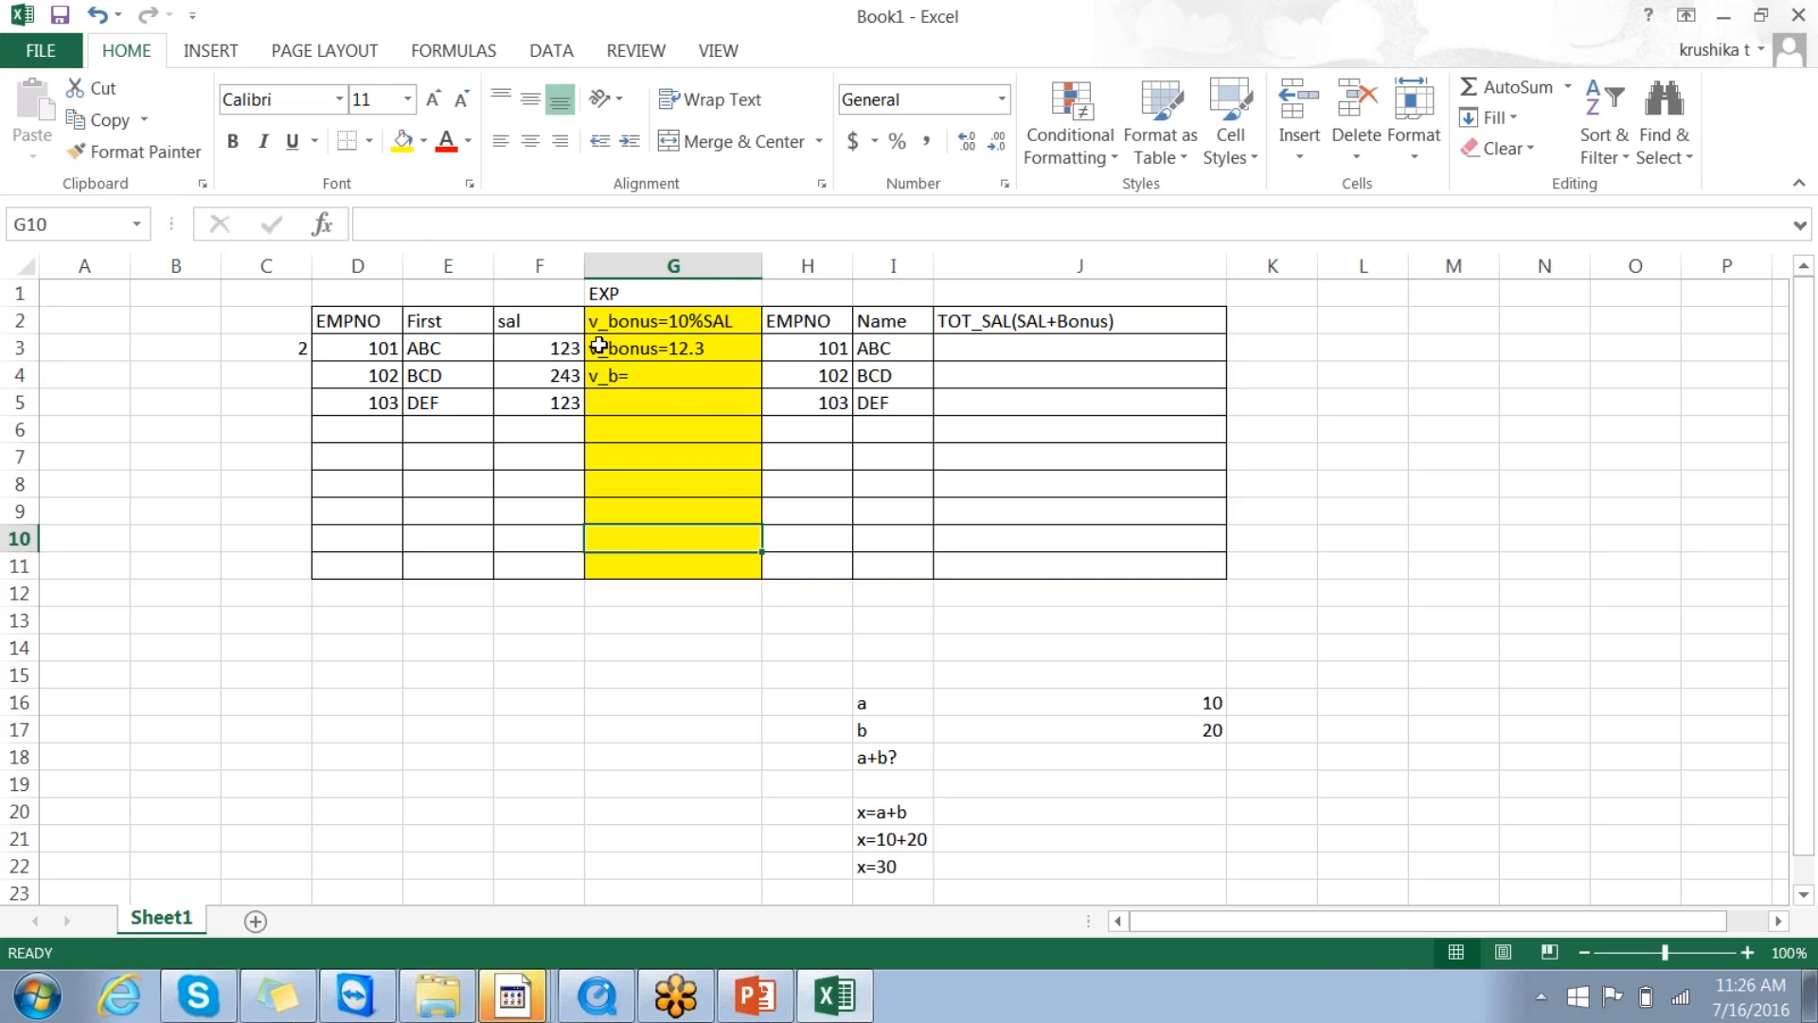
# Step: Enter the sum 123+12.3 in J3 under the TOT_SAL heading
pyautogui.click(966, 350)
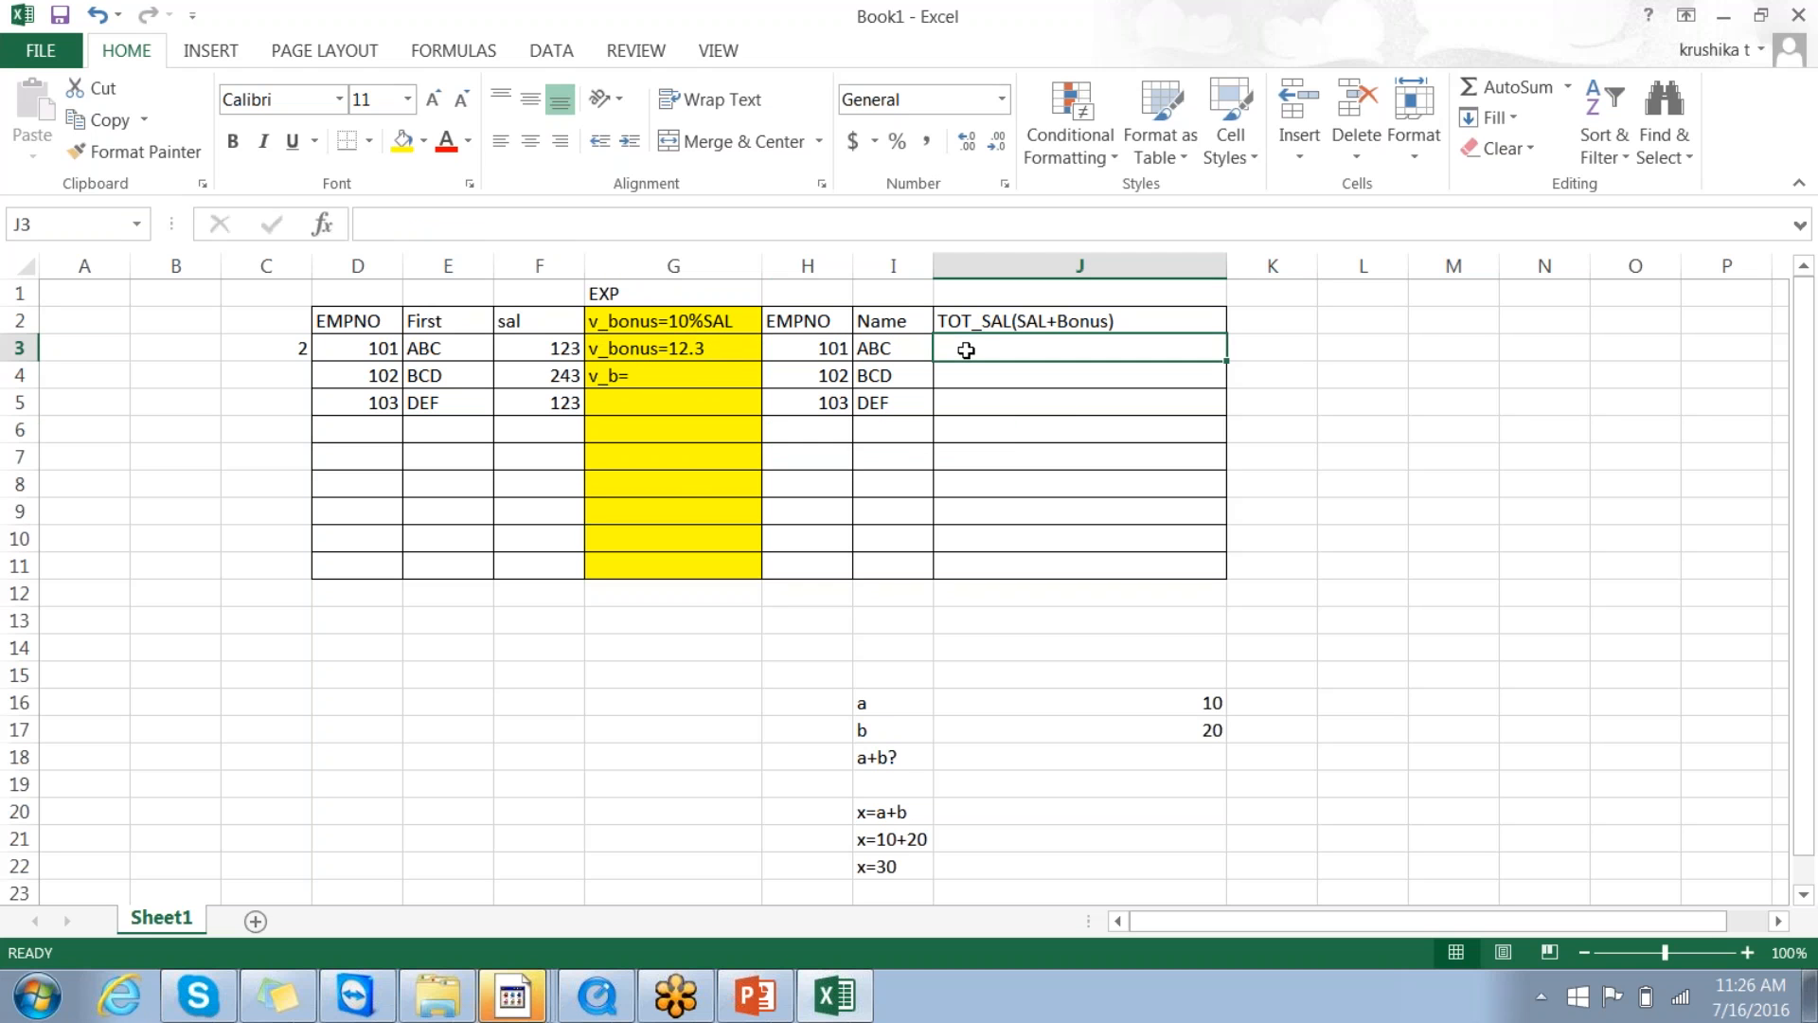
pyautogui.write('123+12')
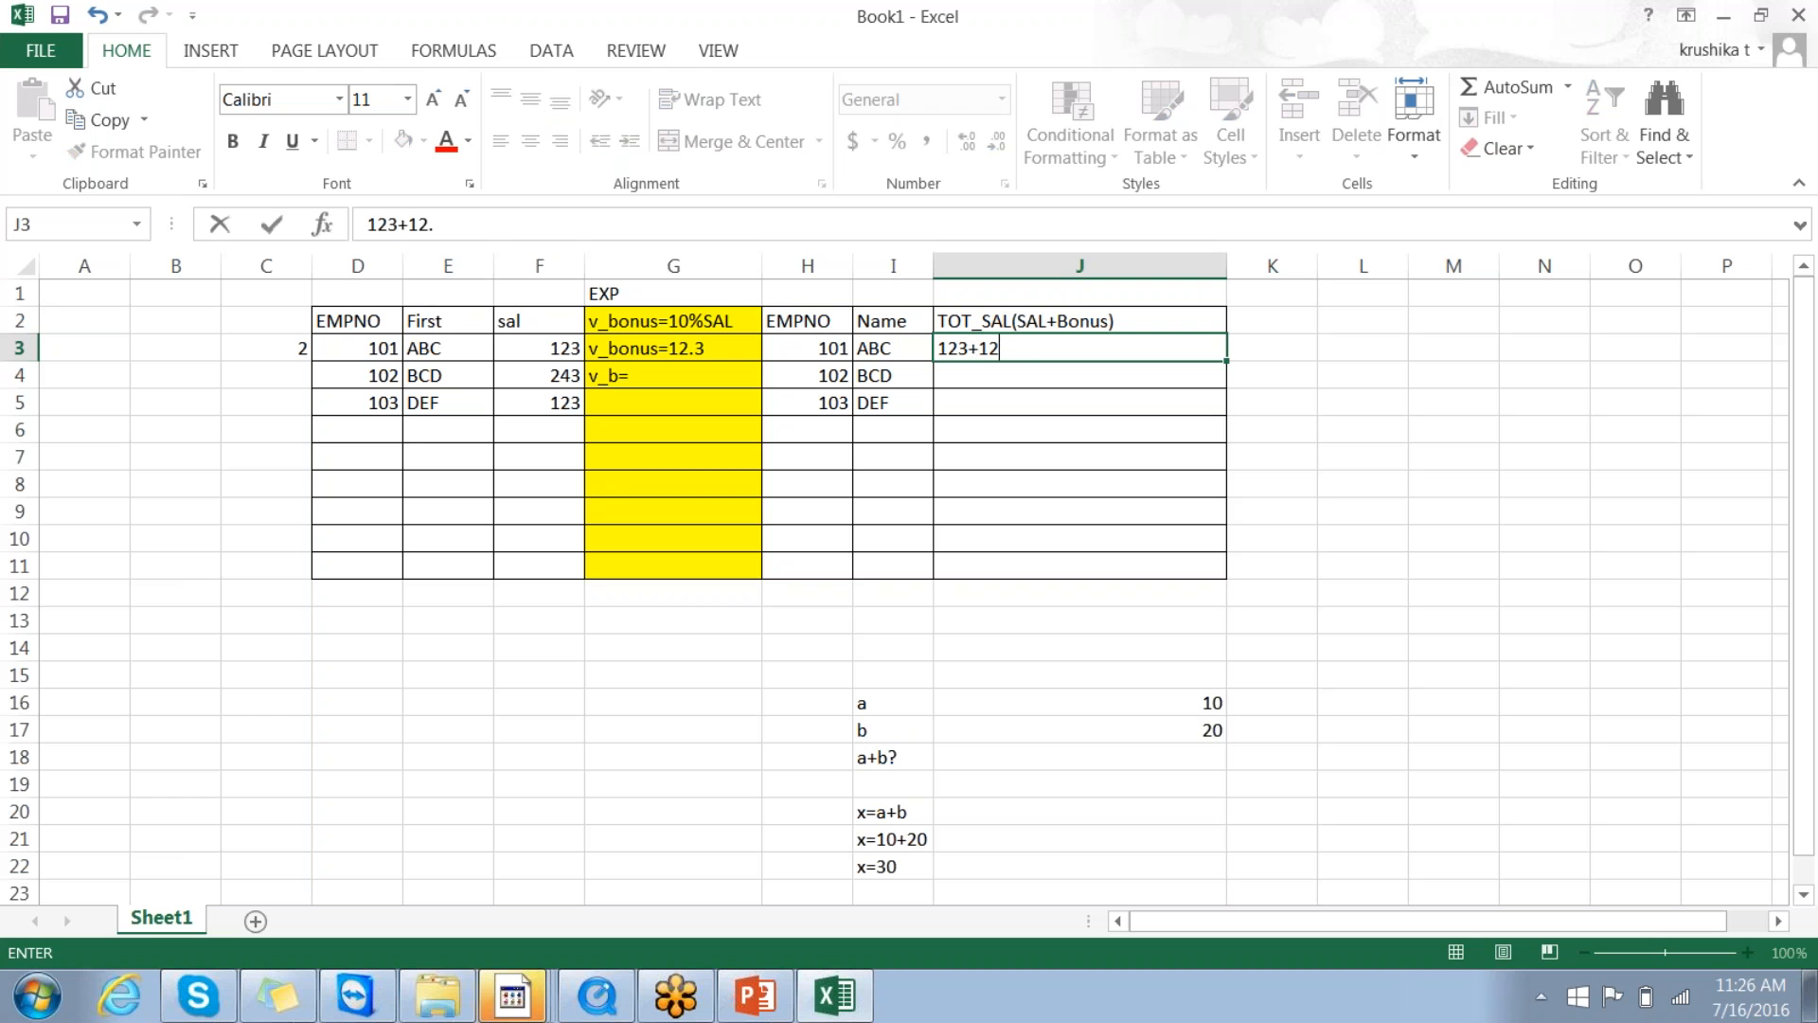
pyautogui.write('.4')
pyautogui.press('BackSpace')
pyautogui.write('3')
pyautogui.click(1080, 592)
pyautogui.click(1079, 621)
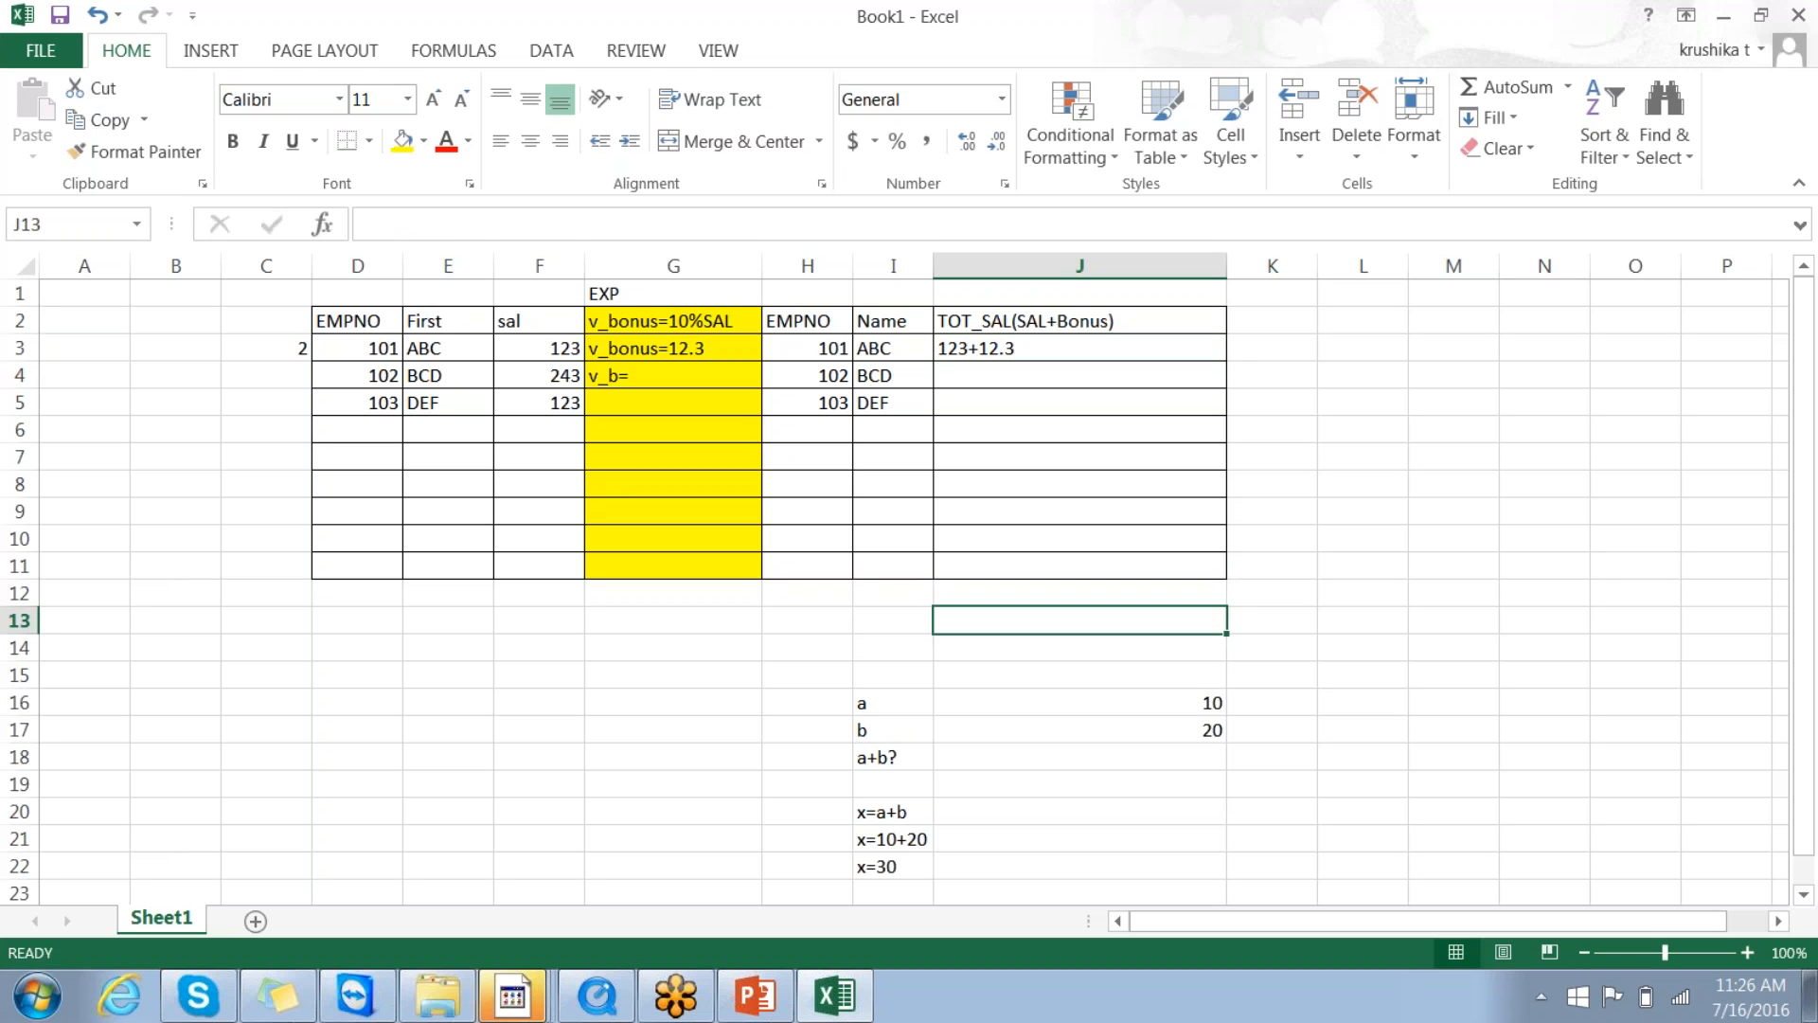
# Step: Replace the entry in J3 with the expression SAL+V_bonus
pyautogui.click(1014, 353)
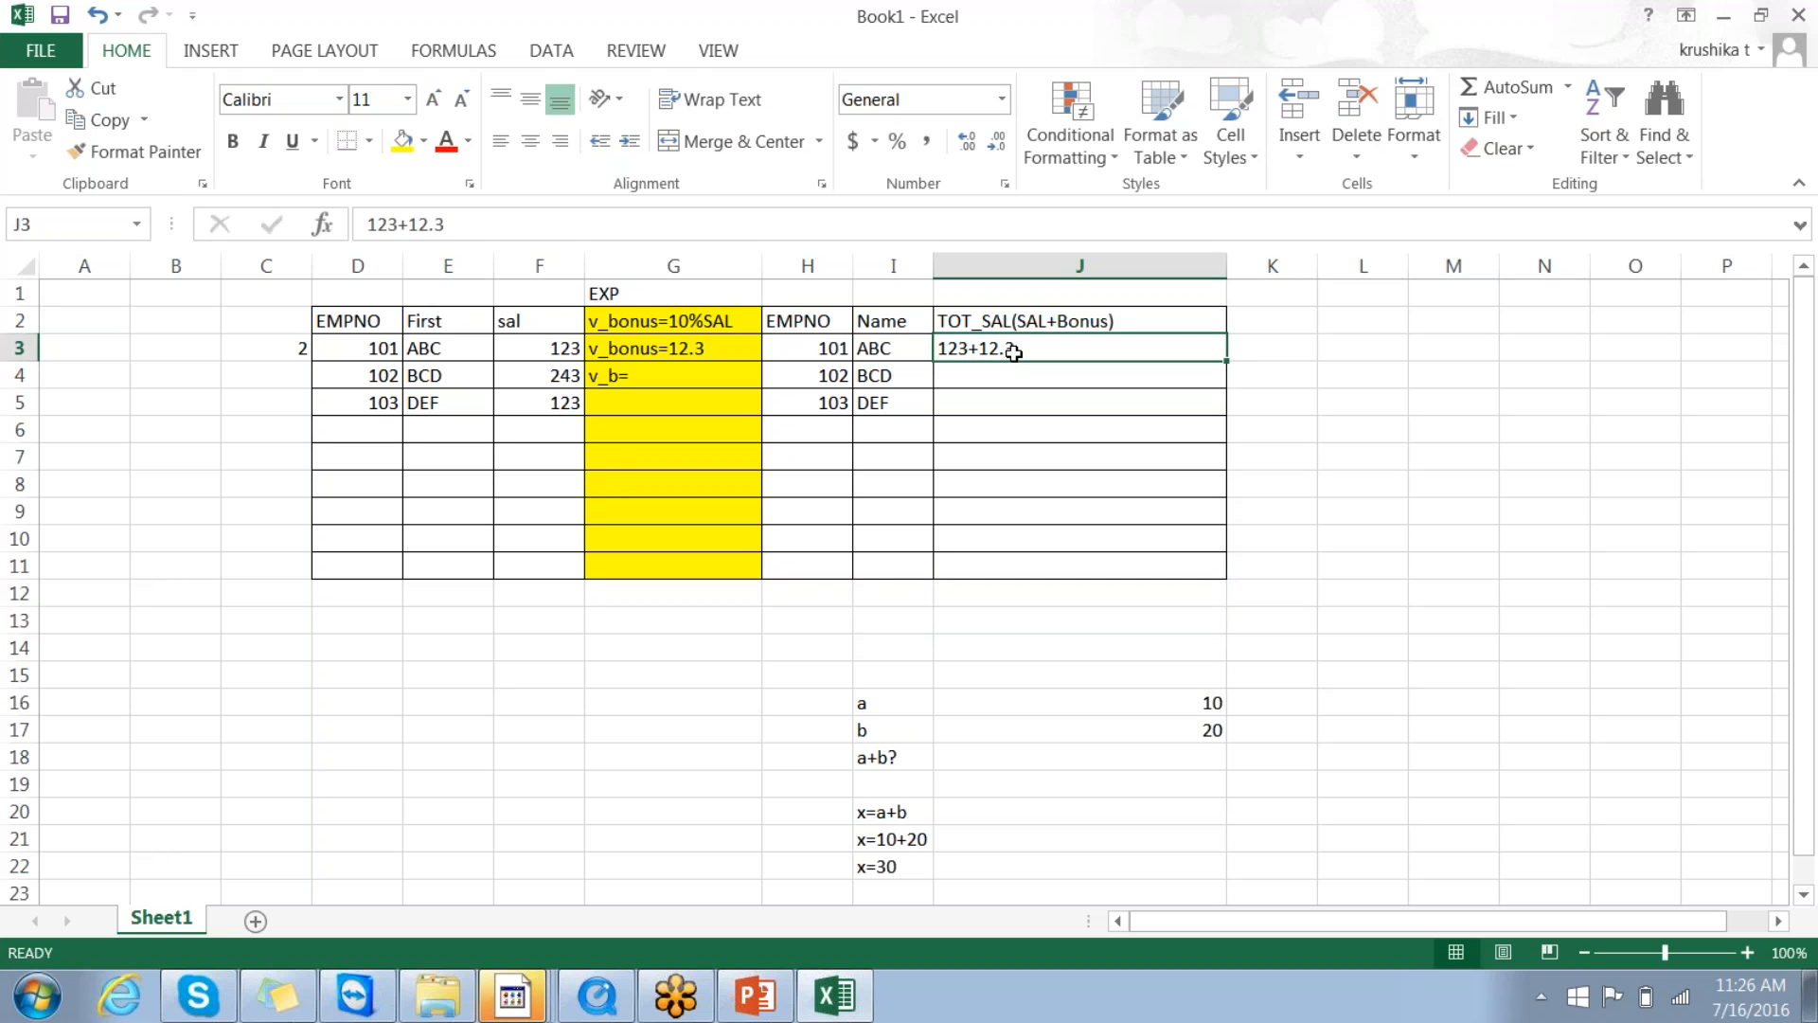
pyautogui.write('SAL')
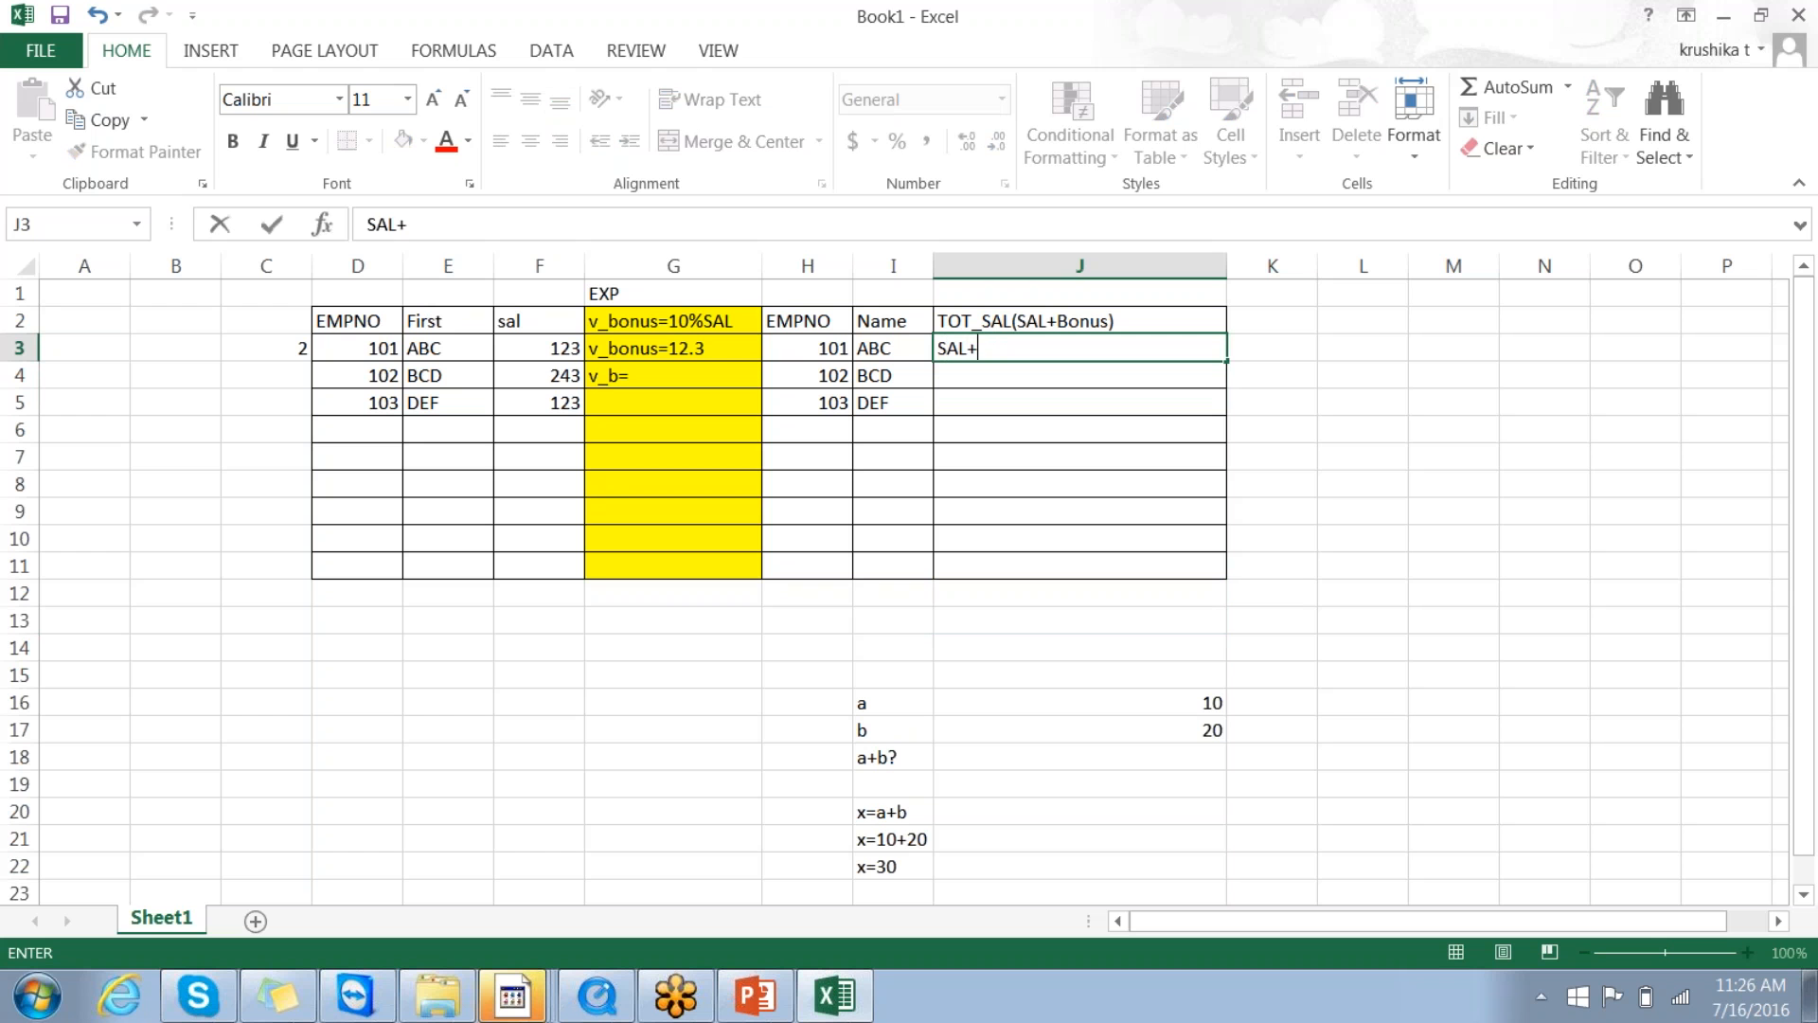
pyautogui.write('+V_bonus')
pyautogui.click(1062, 676)
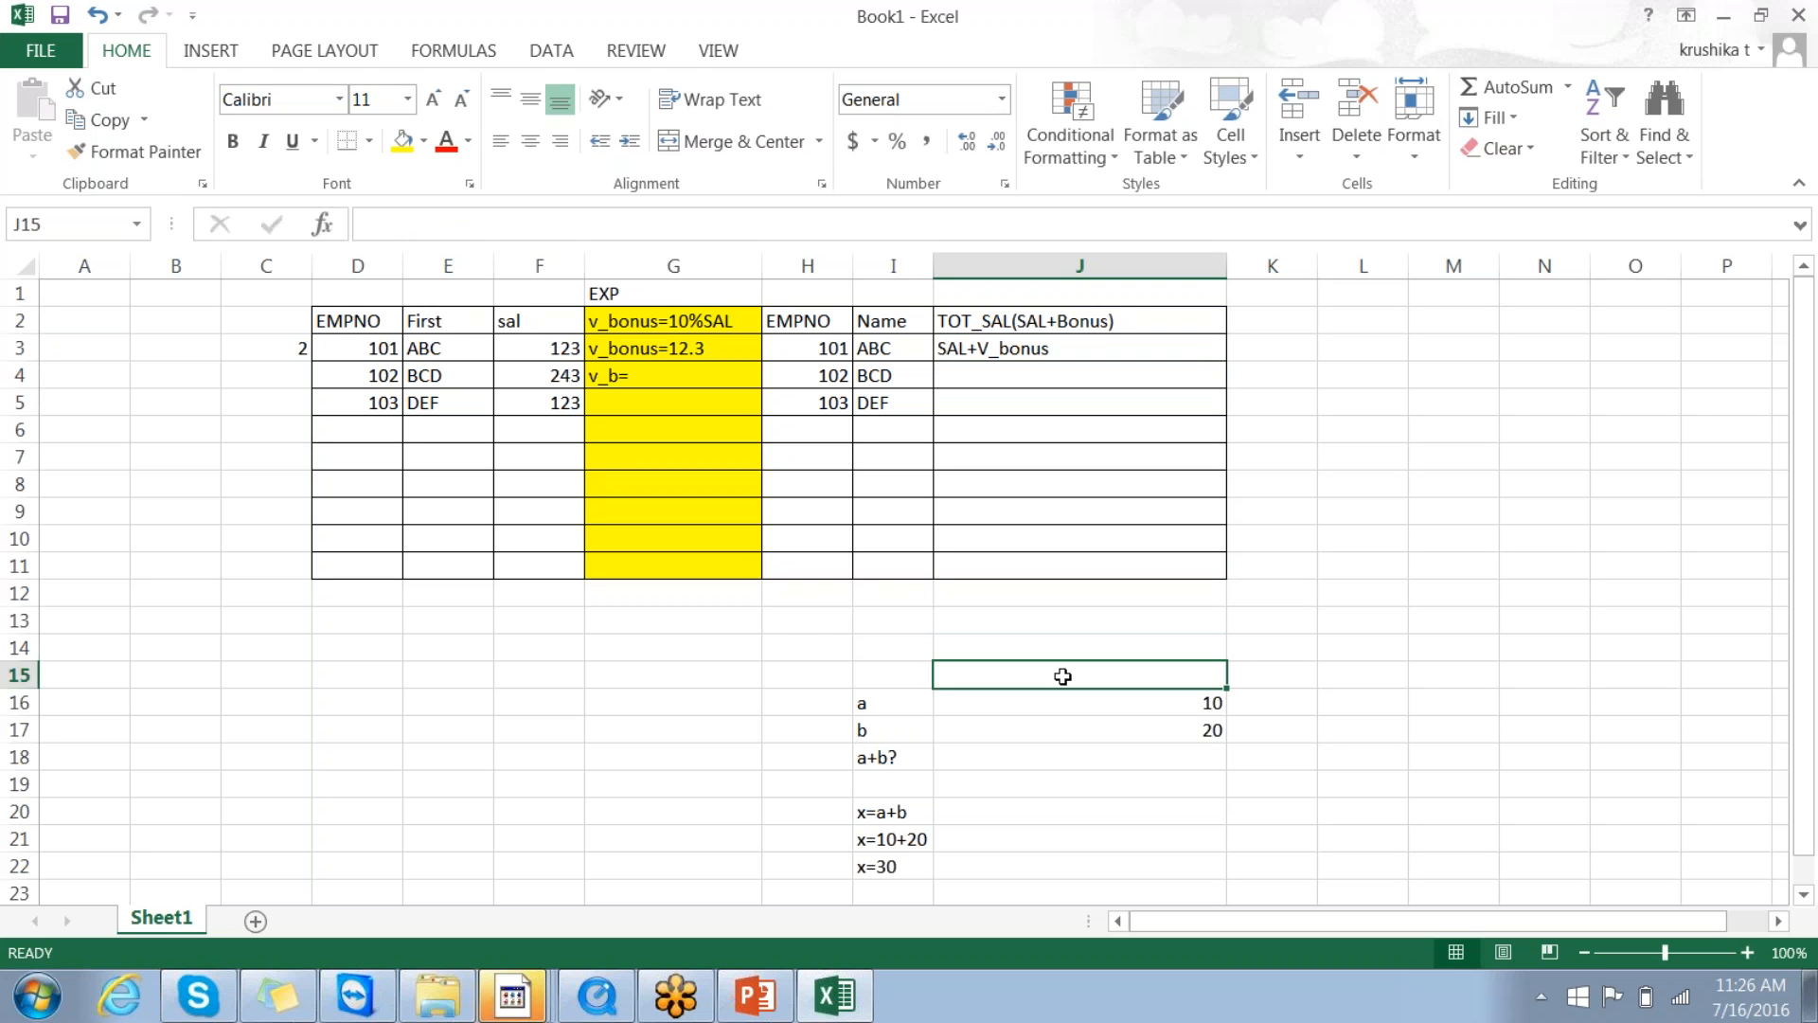
pyautogui.click(822, 630)
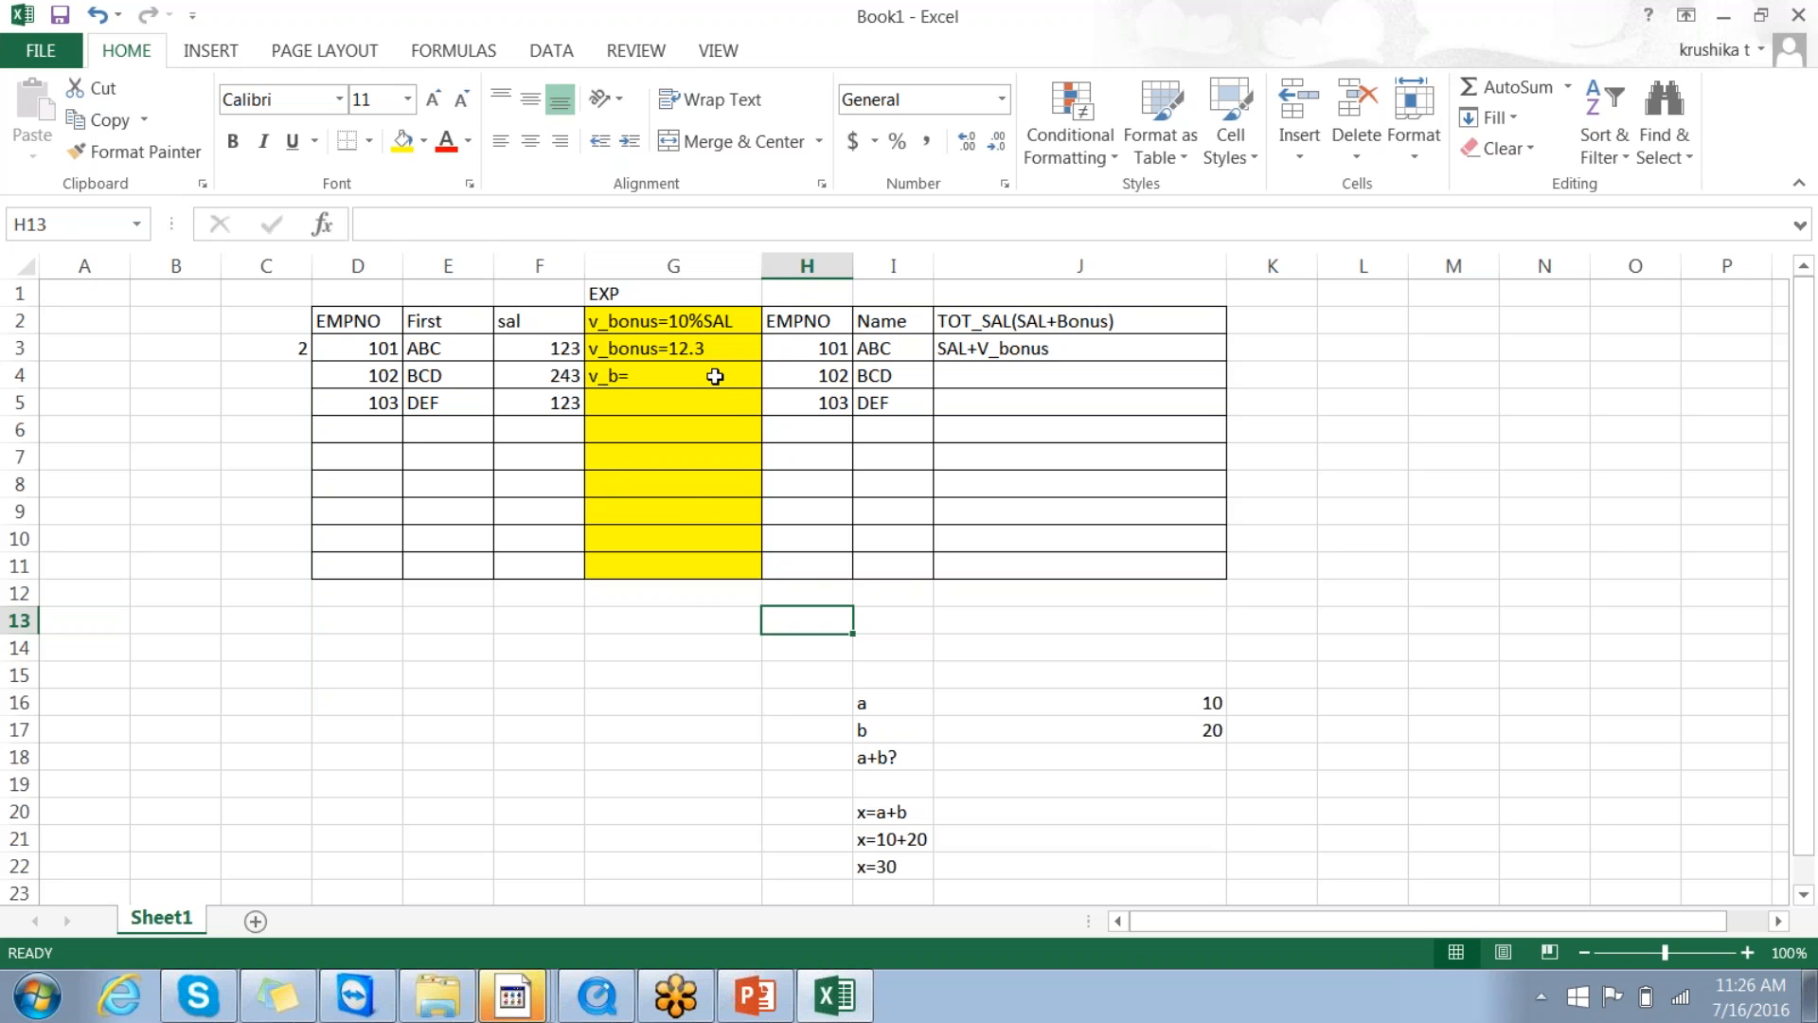
pyautogui.click(587, 651)
pyautogui.press('Down')
pyautogui.press('Down')
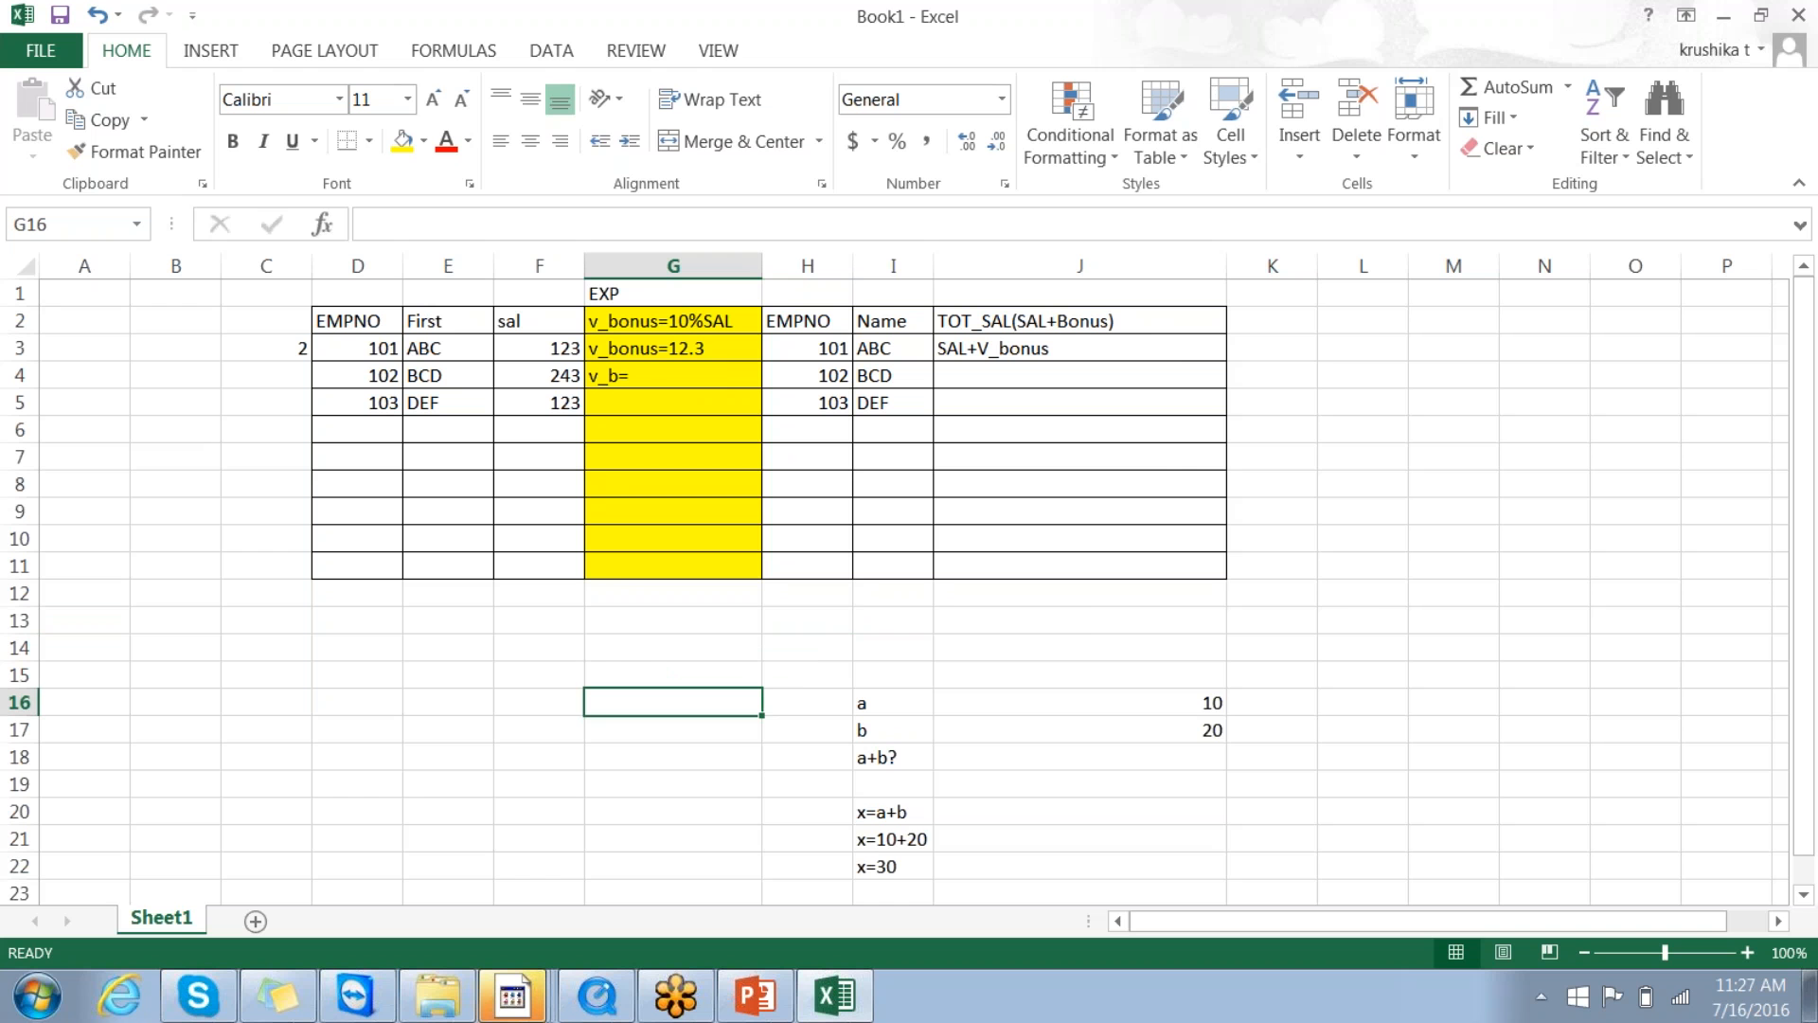
# Step: Switch to the PowerPoint presentation showing the Expression Transformation slide
pyautogui.hotkey('alt', 'Tab')
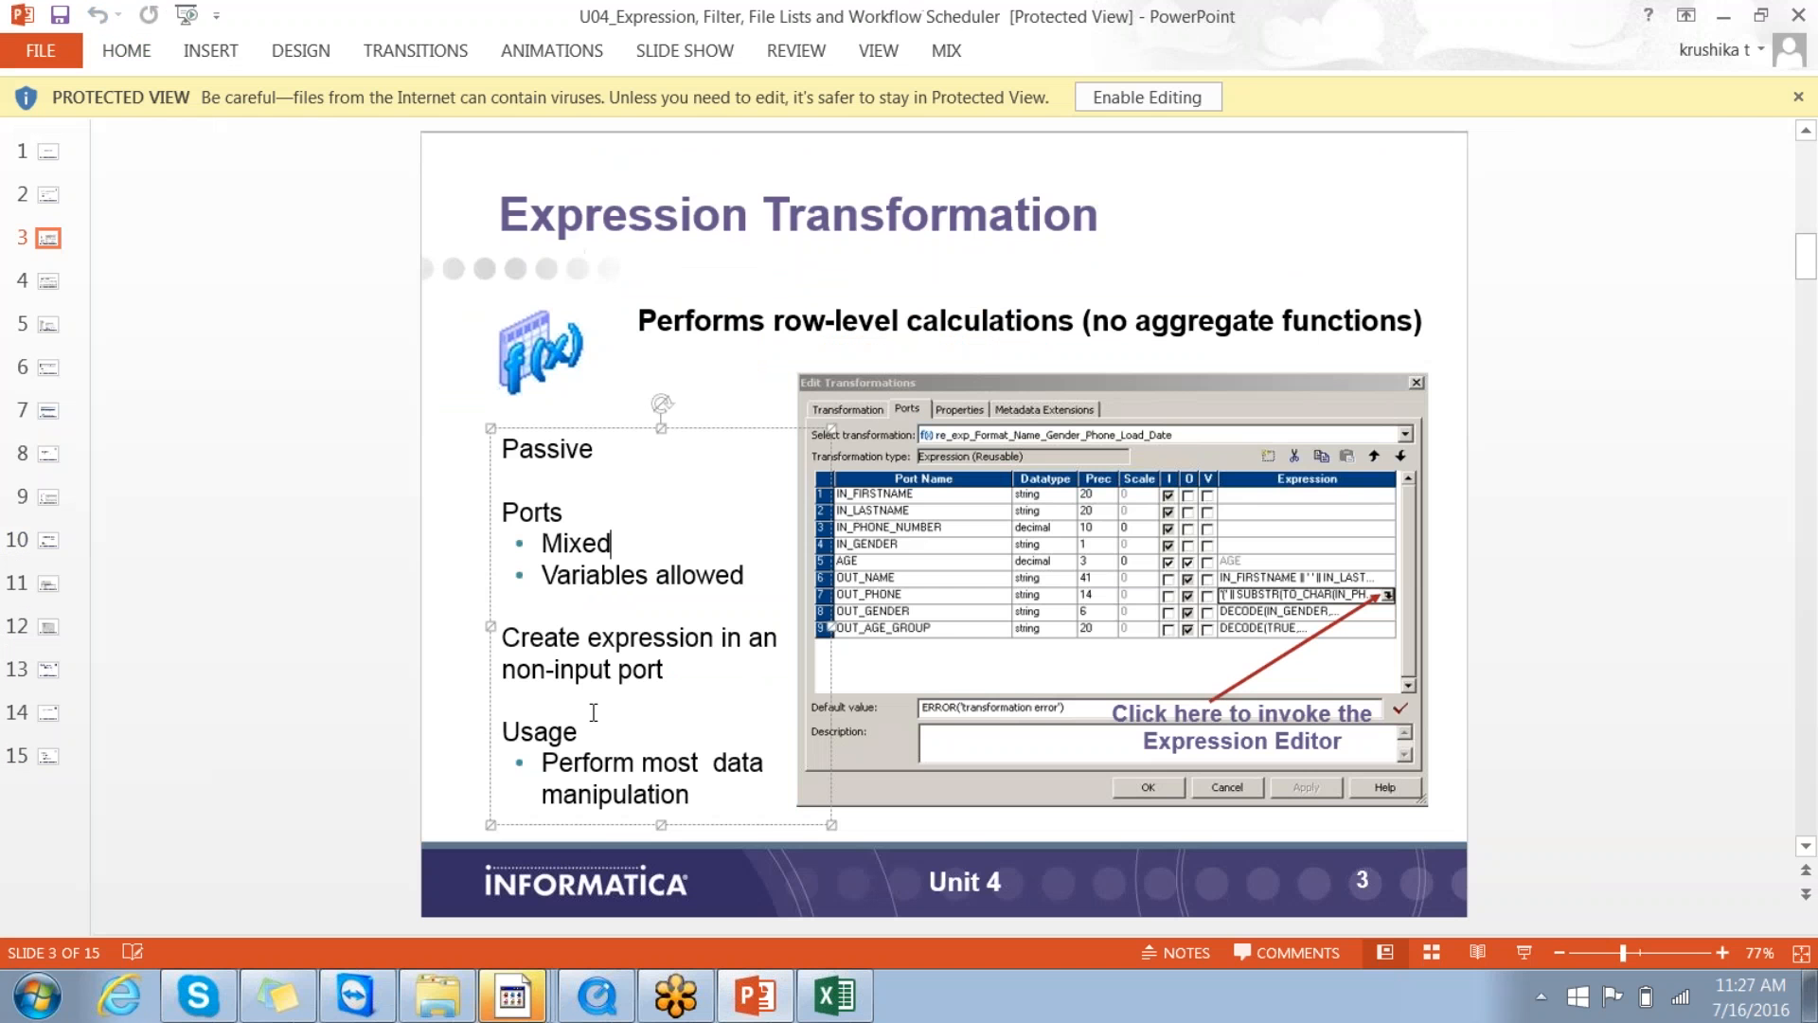